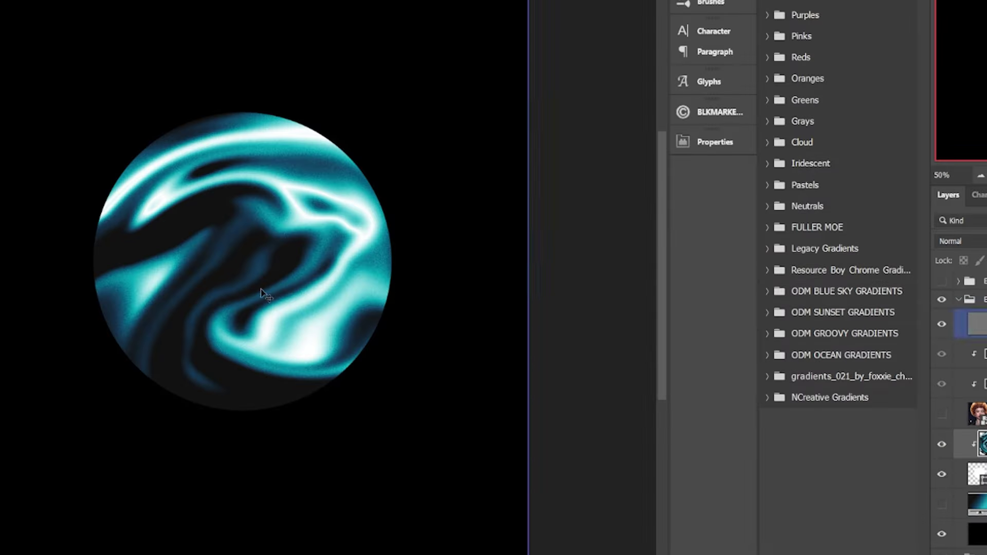
Enable Bevel & Emboss in the layer style of Ellipse 1 and choose its bevel style
double_click(962, 444)
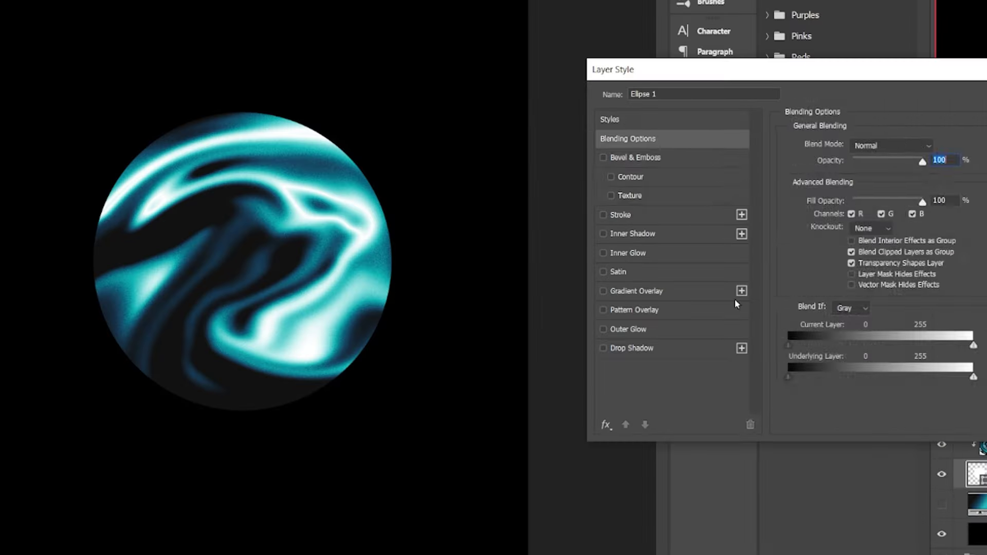
left_click(639, 156)
left_click(874, 144)
left_click(873, 159)
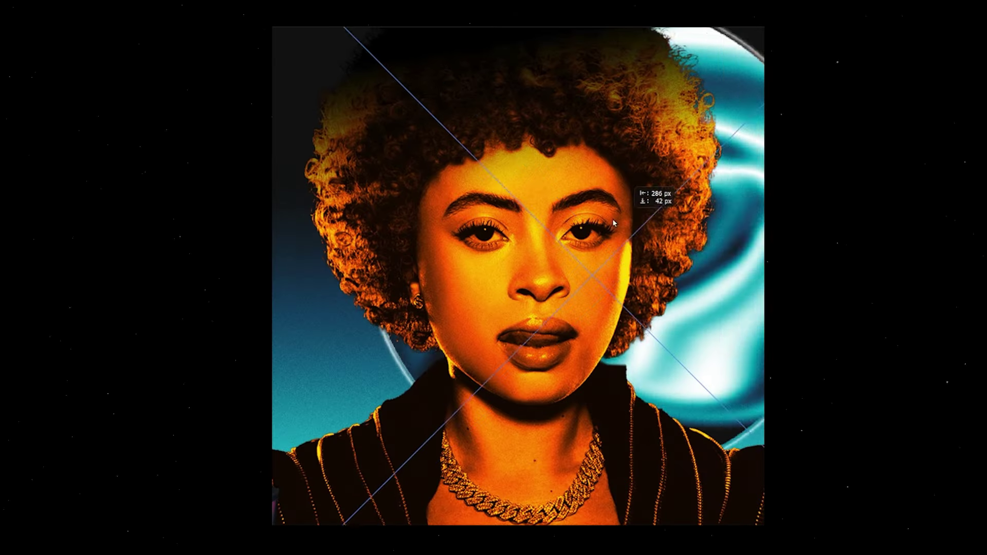
Reposition the orange-toned portrait over the teal marbled circle
left_click_drag(614, 223, 566, 221)
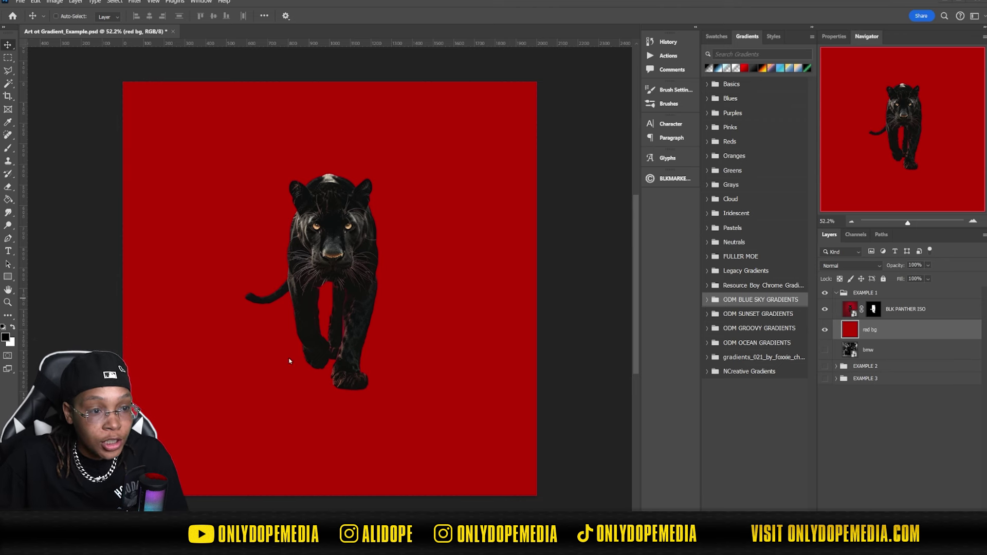
Switch from the Paint Bucket to the Gradient tool with the red bg layer selected
left_click(374, 334)
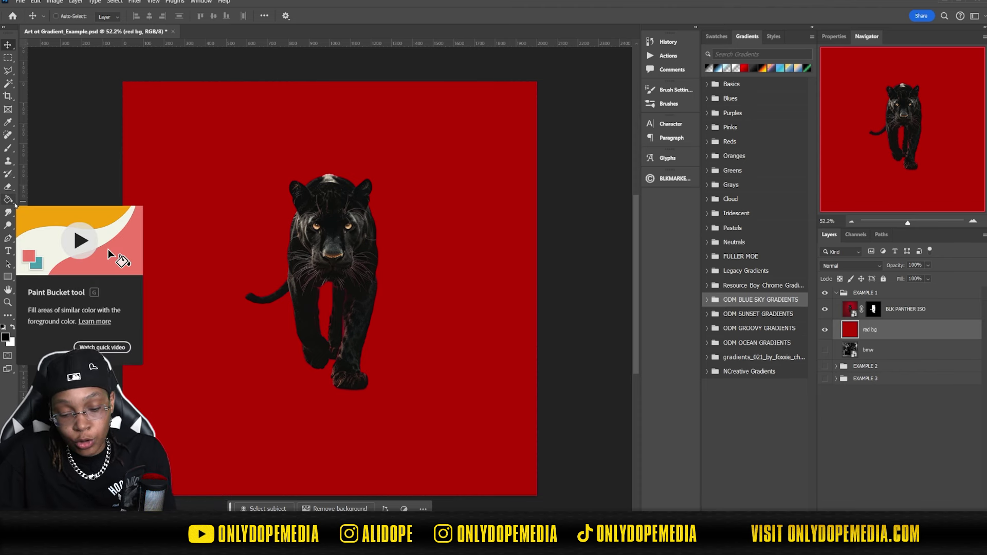
key("g")
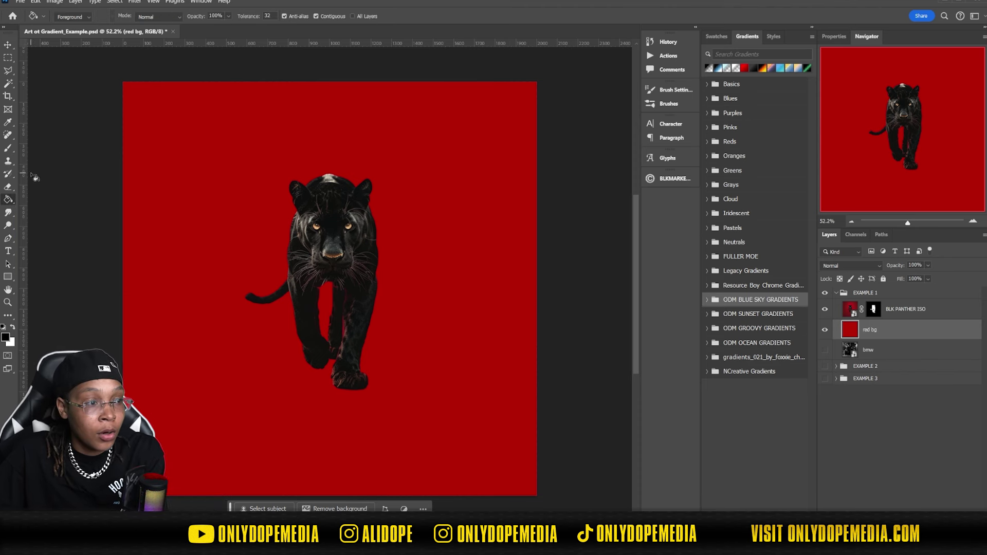
left_click(7, 200)
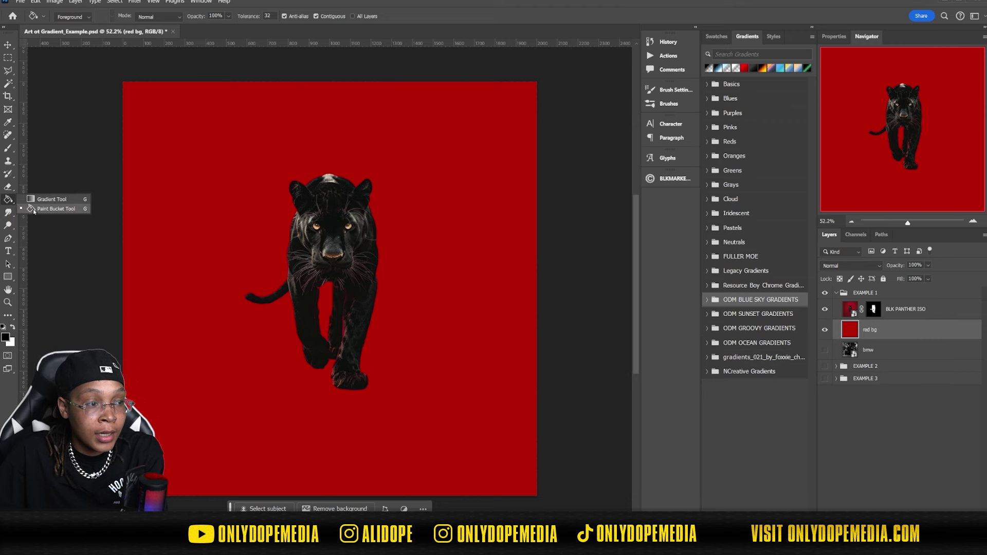
left_click(49, 200)
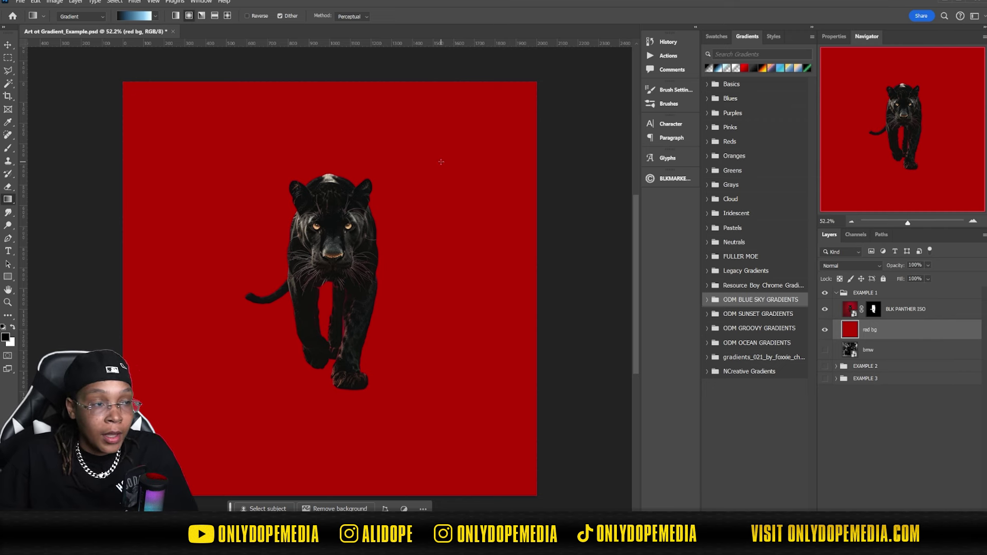
left_click(92, 17)
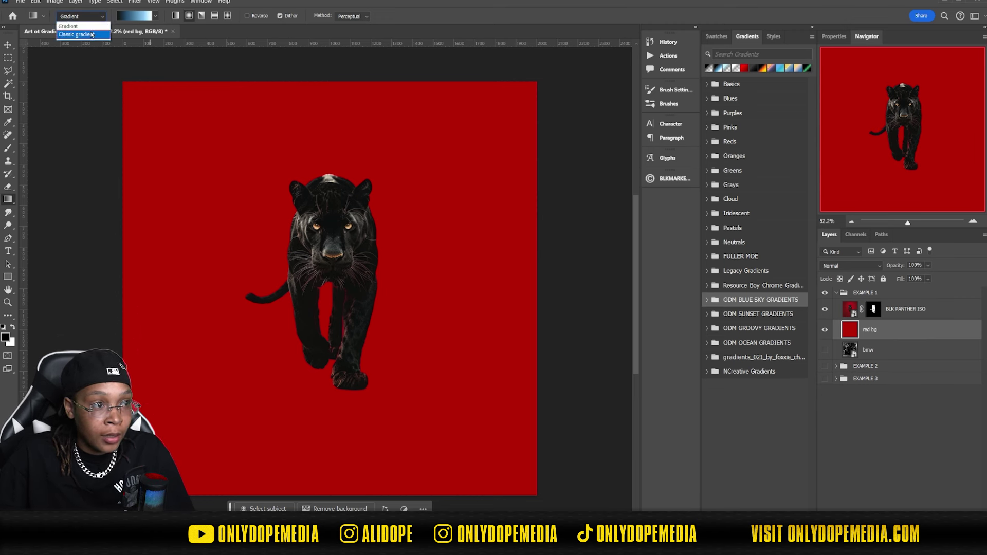
key("Escape")
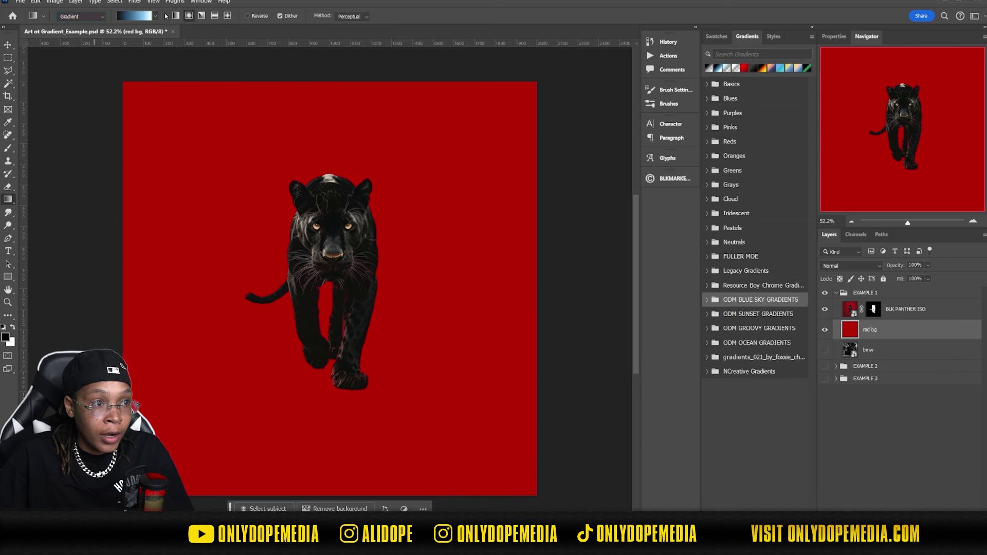
left_click(138, 16)
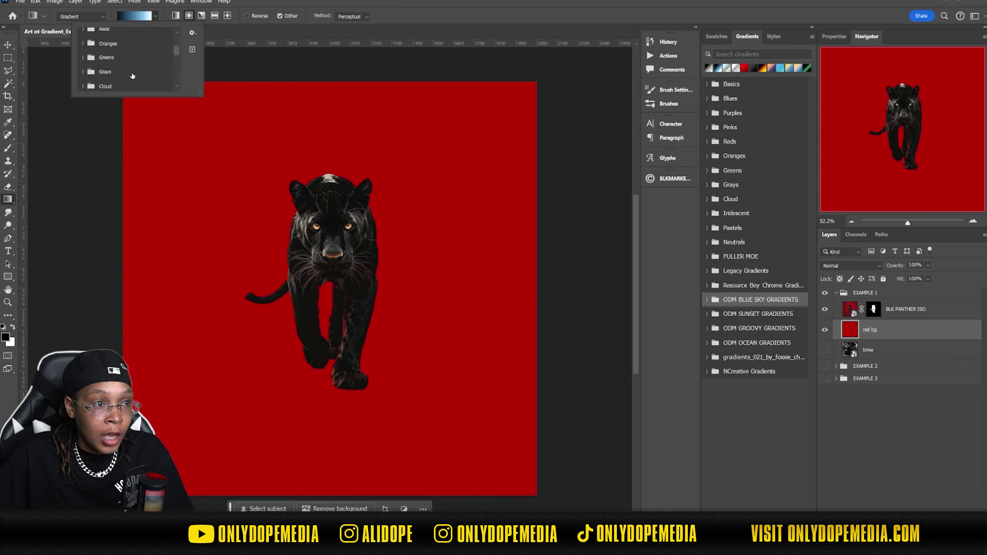
scroll(146, 49, "down", 8)
scroll(158, 55, "up", 6)
scroll(159, 56, "up", 2)
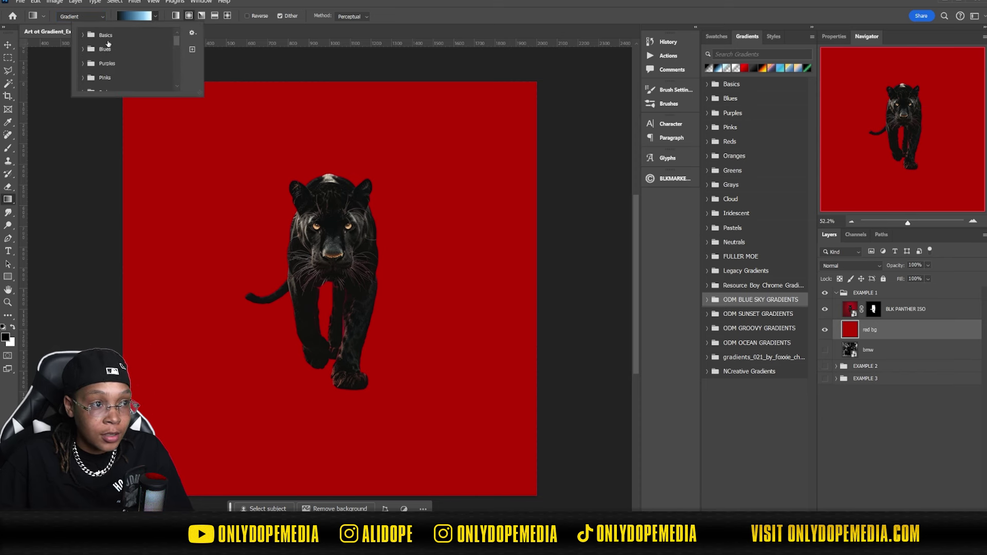
left_click(154, 17)
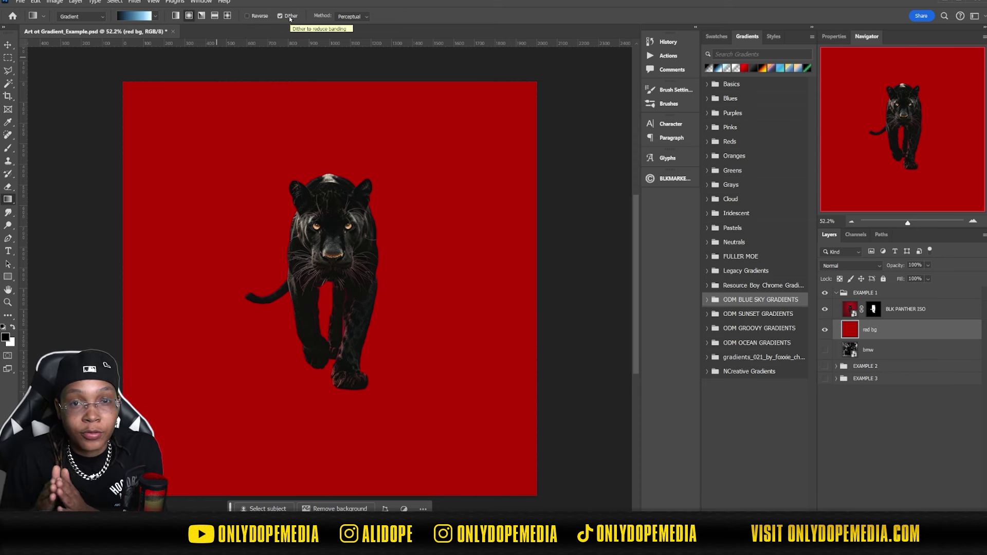
Enlarge the gradient preset picker and choose the dark red-to-black preset from ODM GROOVY GRADIENTS
left_click(133, 21)
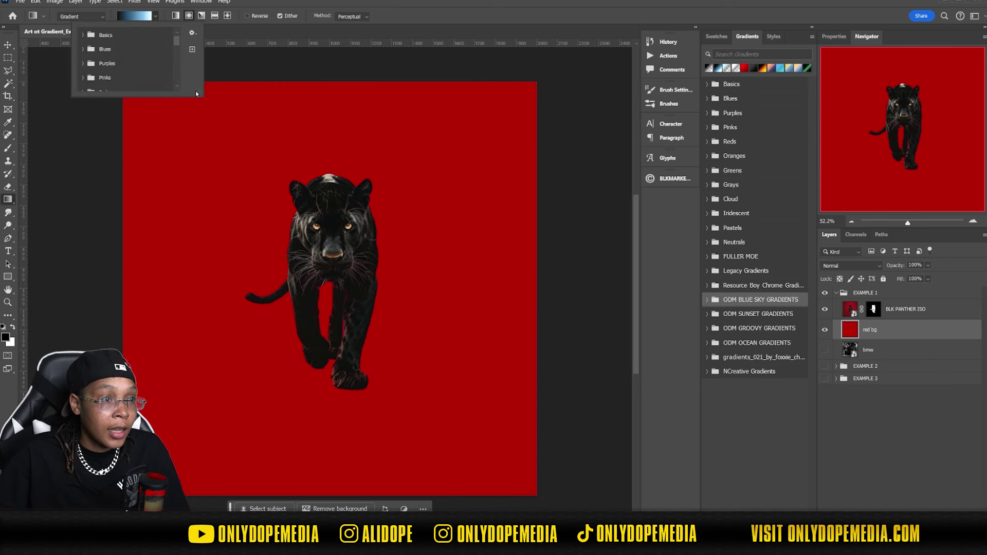
left_click_drag(197, 103, 200, 270)
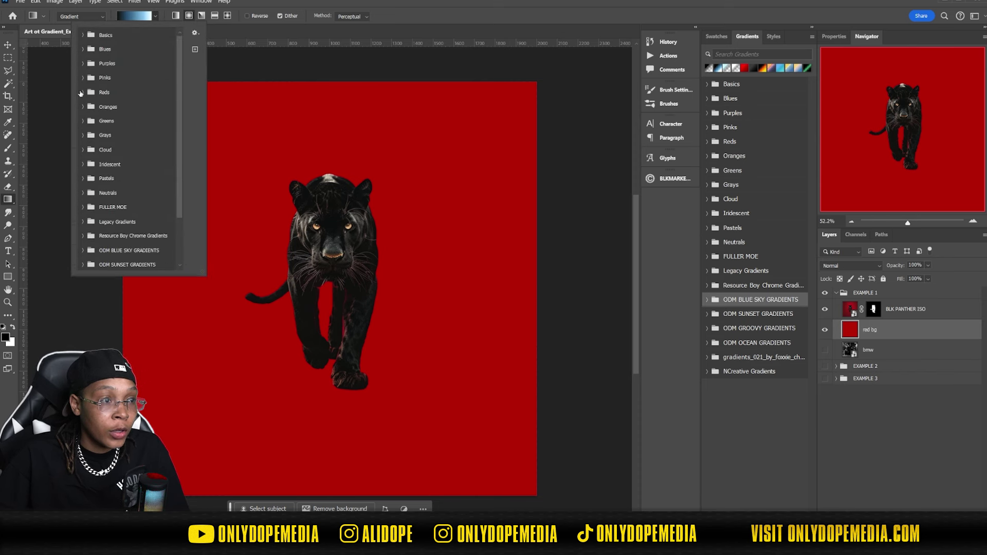
left_click(83, 93)
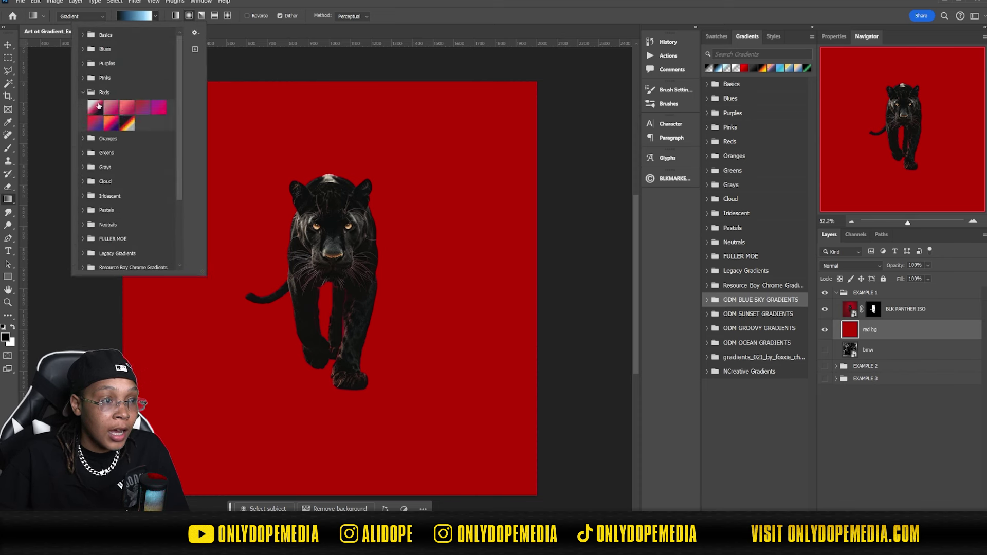
left_click(83, 93)
scroll(132, 97, "down", 3)
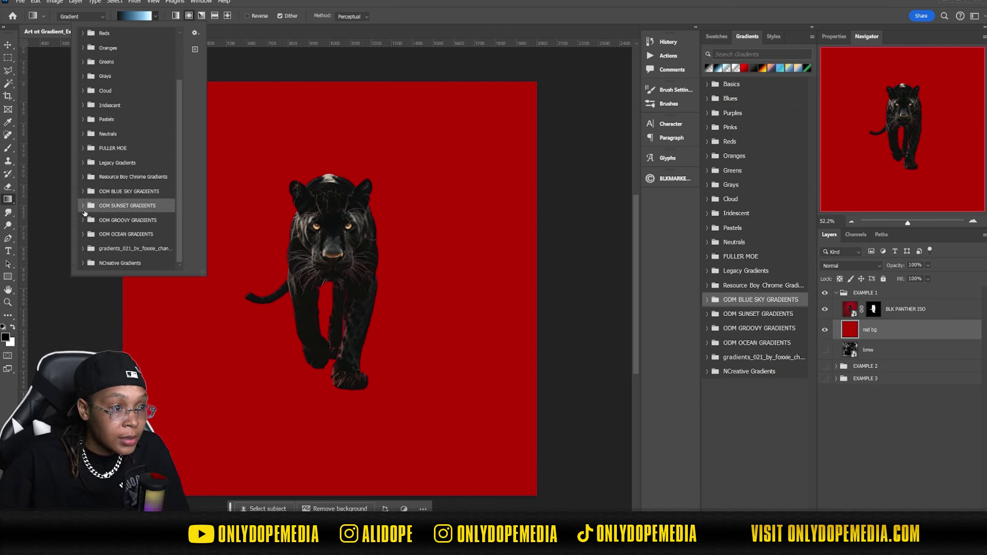
left_click(82, 221)
left_click(111, 227)
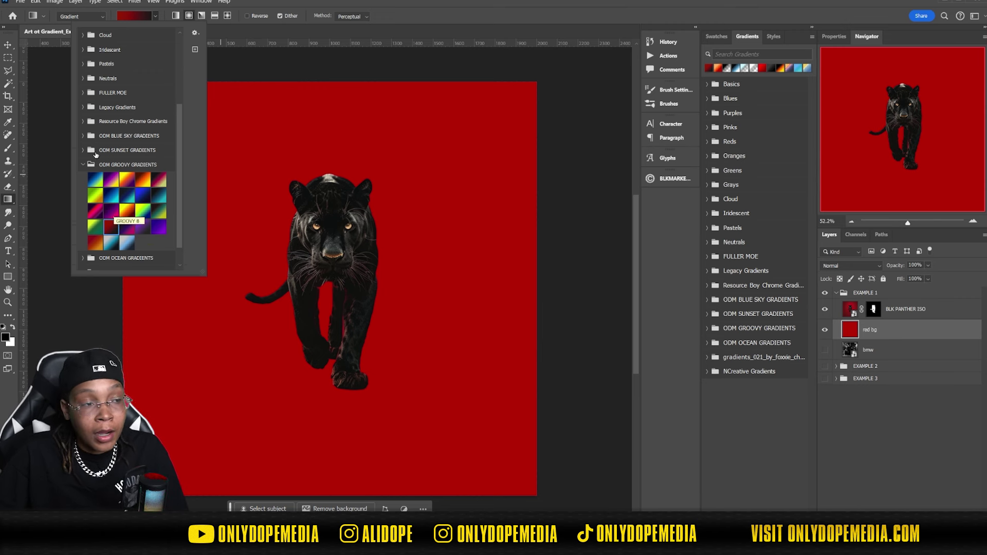
left_click(155, 21)
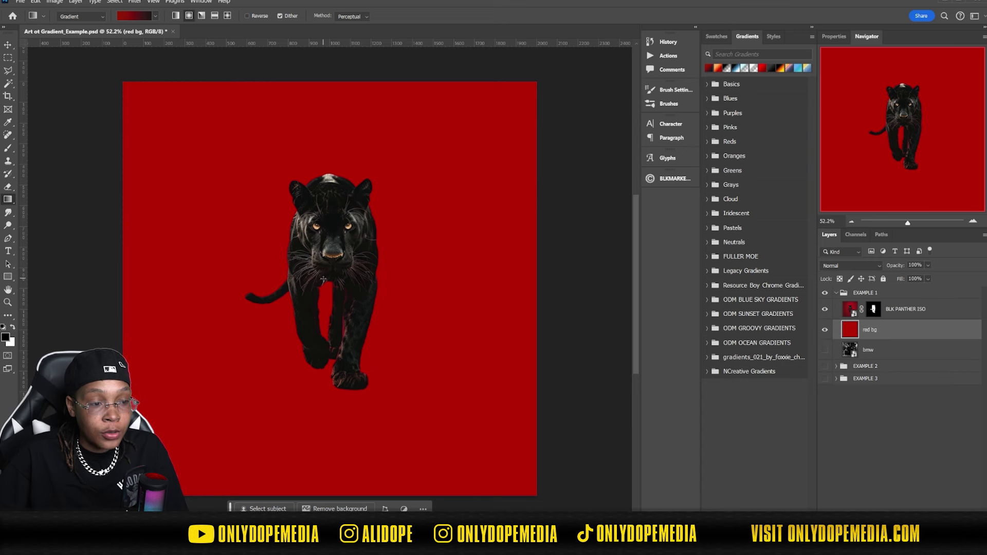
Draw a radial red-to-black gradient from the panther's chest and extend its outer end beyond the canvas edge
left_click_drag(324, 272, 443, 250)
left_click_drag(507, 208, 576, 179)
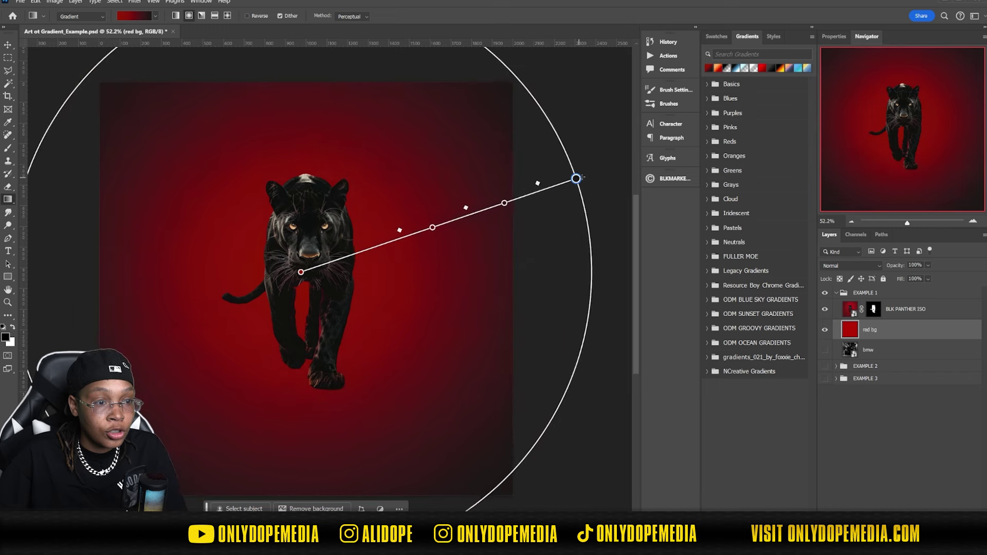
left_click_drag(627, 159, 524, 165)
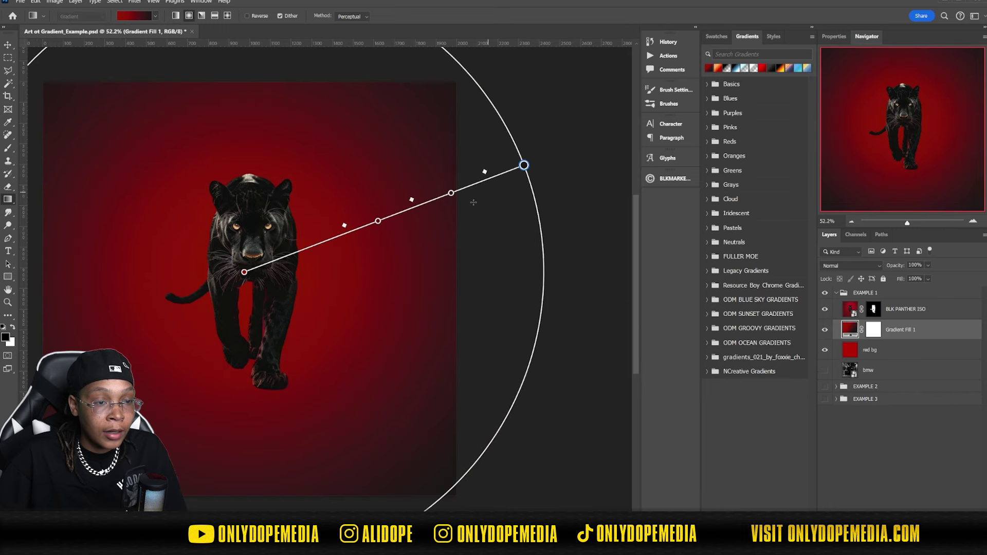
scroll(474, 202, "left", 5)
scroll(464, 205, "right", 3)
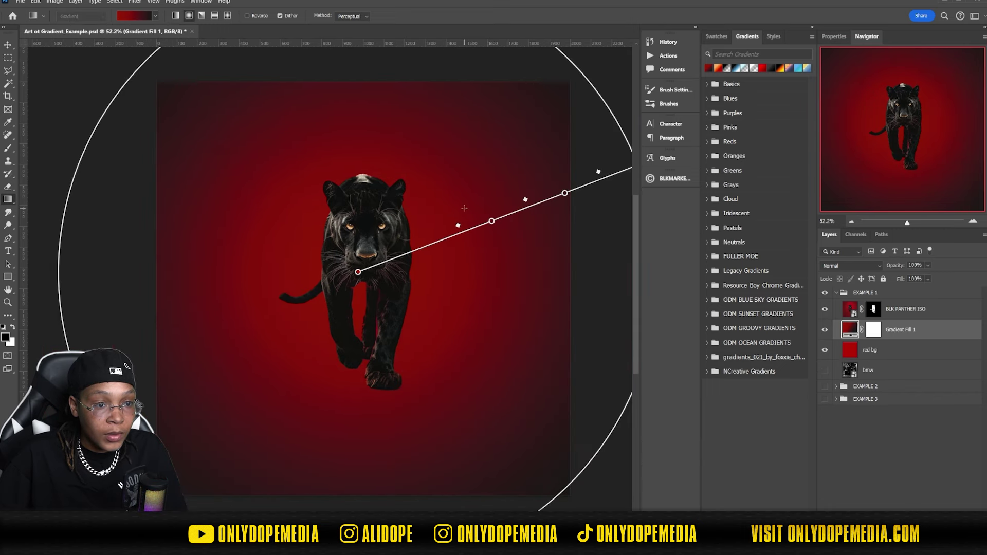
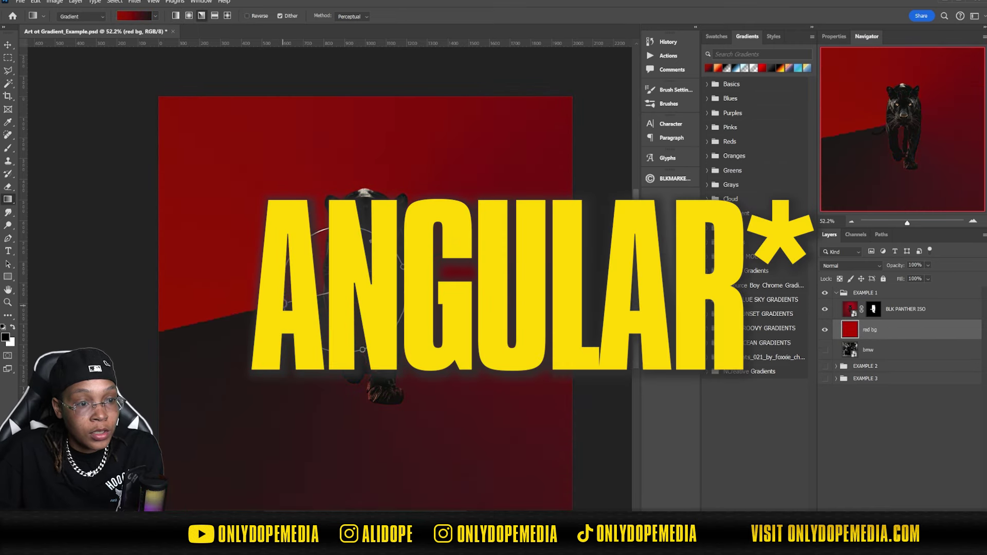
Try rotating the angular gradient around the panther, then leave the adjustment
left_click_drag(362, 349, 289, 260)
key("Escape")
Draw a reflected red-to-black gradient, centre its band on the panther and widen it over most of the canvas
left_click_drag(363, 122, 366, 186)
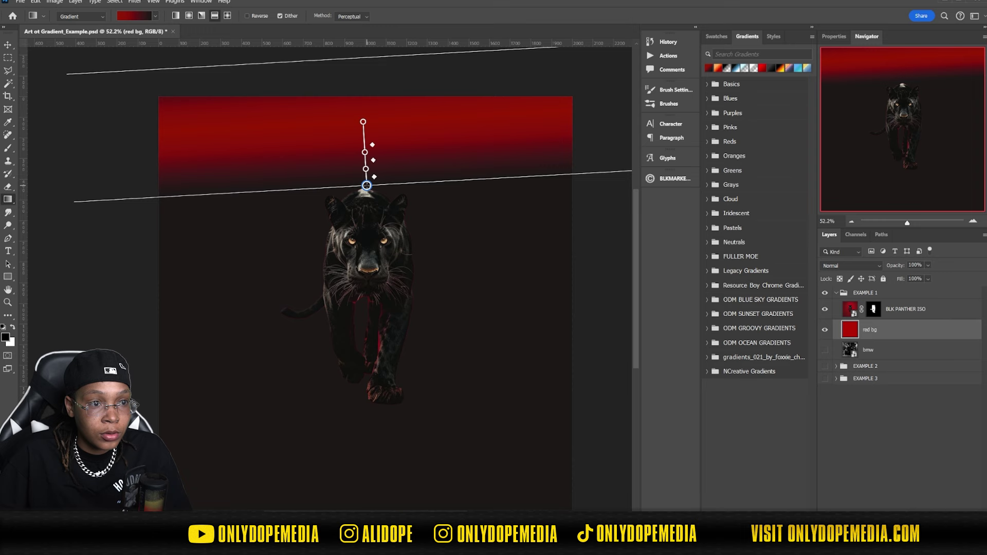
left_click_drag(368, 126, 372, 248)
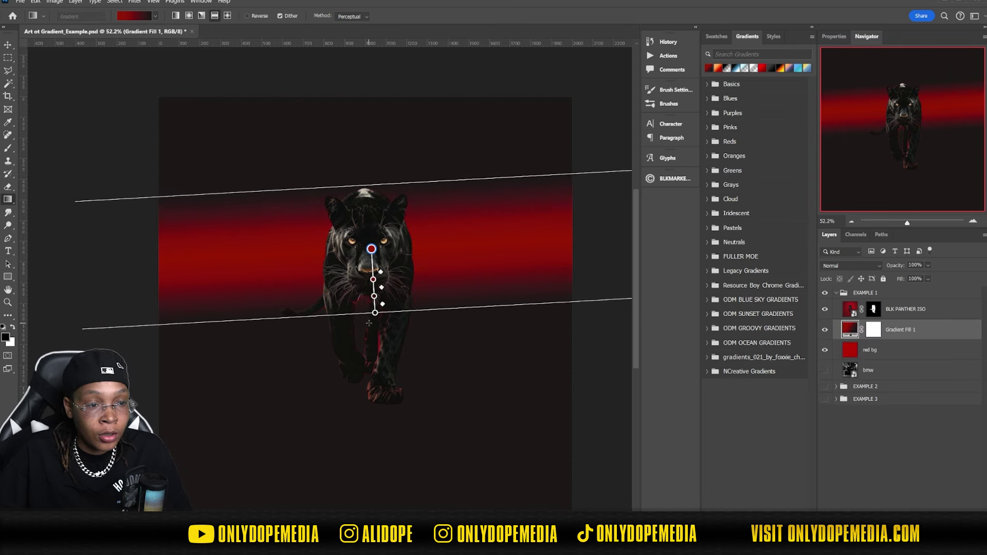
left_click_drag(376, 313, 371, 445)
left_click_drag(376, 255, 369, 306)
Delete the reflected gradient fill layer above the red background
key("alt+bracketleft")
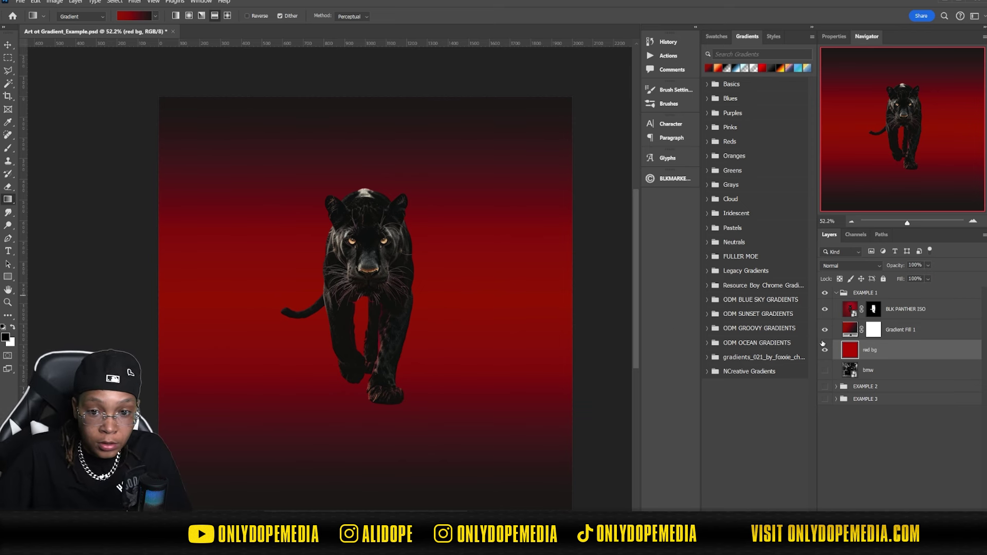
left_click(924, 330)
key("Delete")
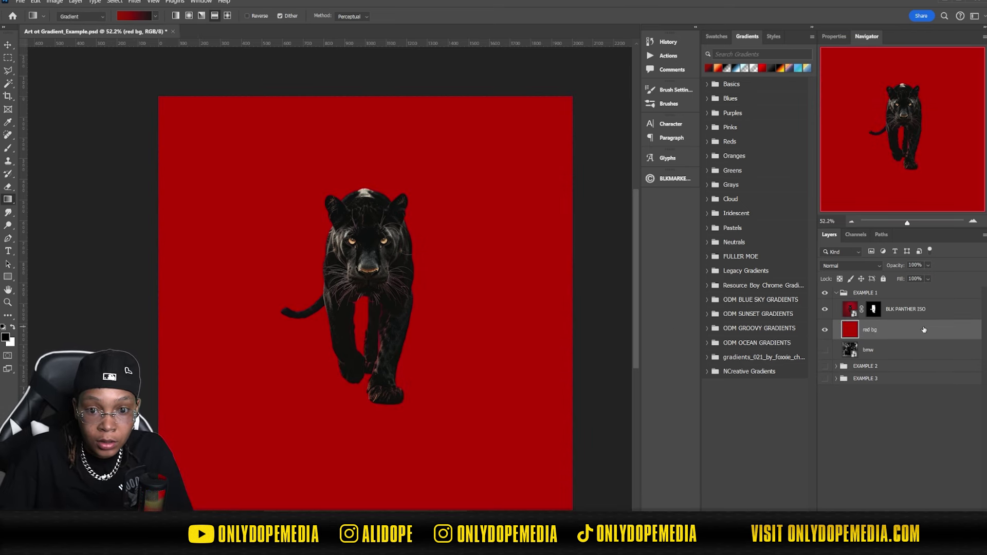
Draw a large diamond gradient over the red background and centre it on the panther's chest
left_click(225, 19)
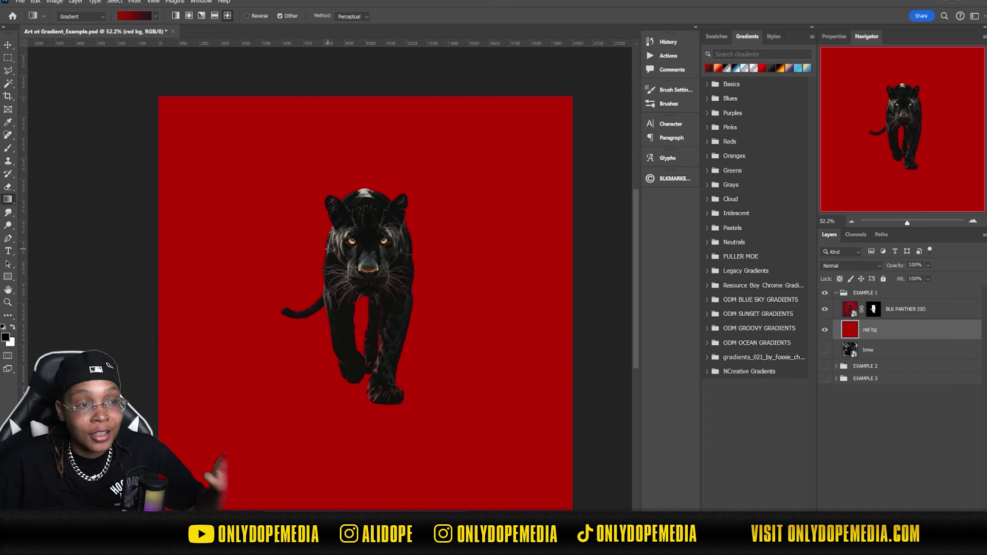
left_click_drag(317, 209, 584, 367)
left_click_drag(318, 210, 378, 306)
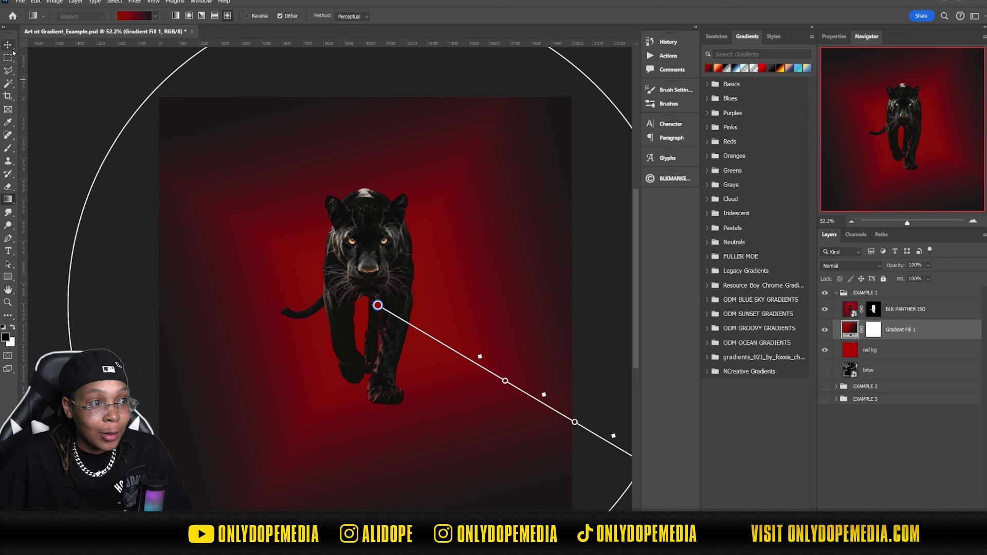
Delete the diamond gradient fill layer, leaving the plain red background
left_click(907, 357)
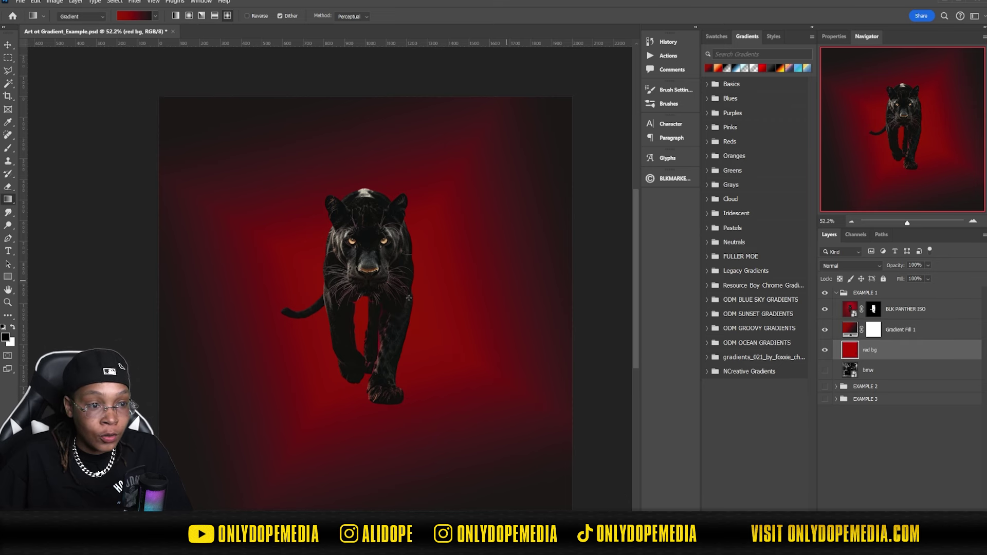
left_click(911, 332)
key("Delete")
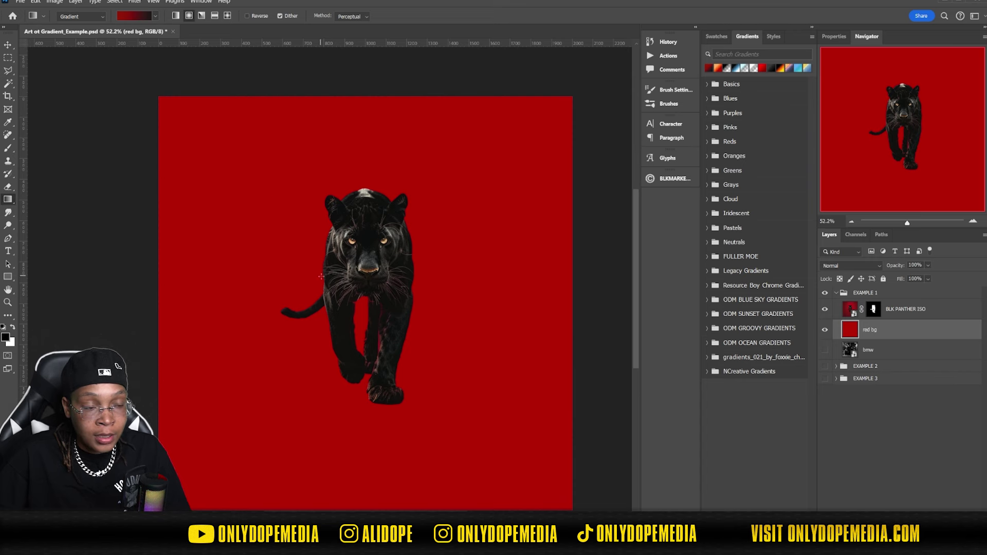
Draw a radial red-to-black gradient from the panther's front leg outward past the canvas's upper right edge
left_click_drag(345, 326, 409, 164)
scroll(388, 180, "left", 5)
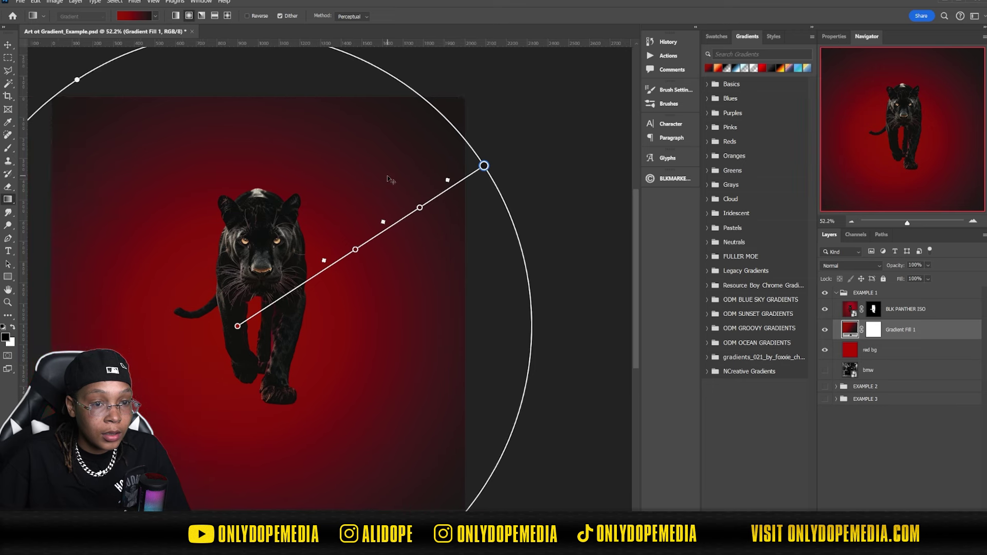
scroll(389, 179, "left", 3)
scroll(383, 179, "down", 1)
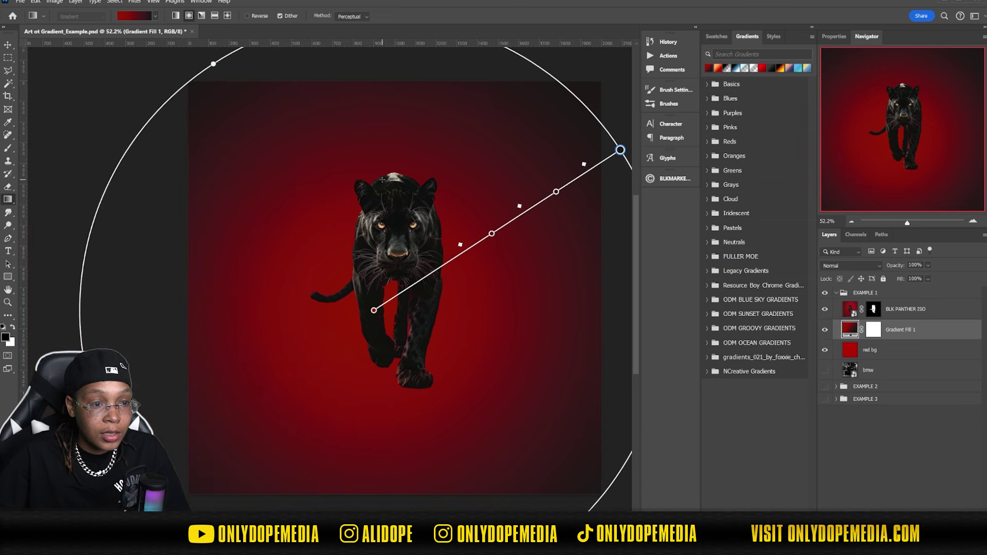
scroll(368, 267, "right", 4)
scroll(368, 267, "left", 2)
scroll(368, 266, "up", 1)
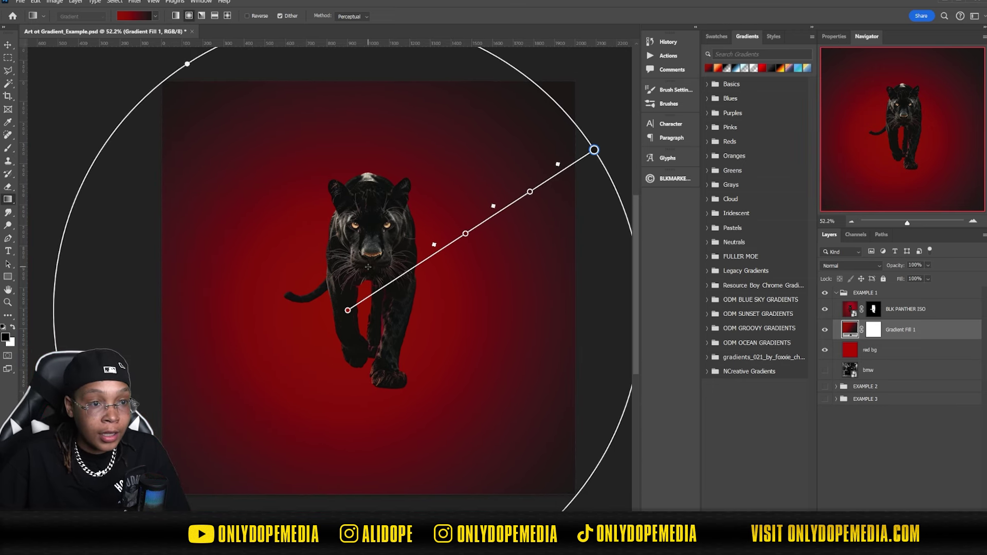
left_click(143, 18)
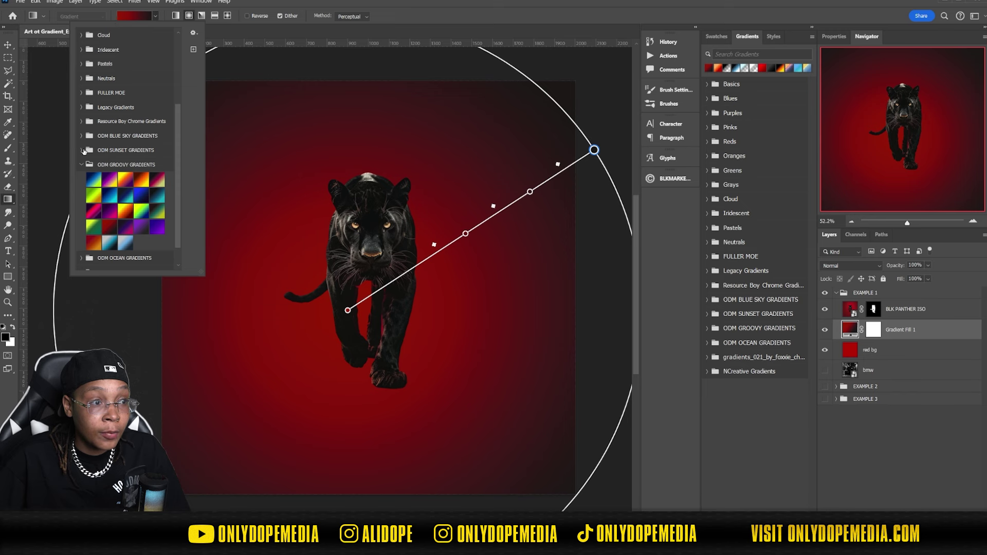
left_click(81, 165)
key("Escape")
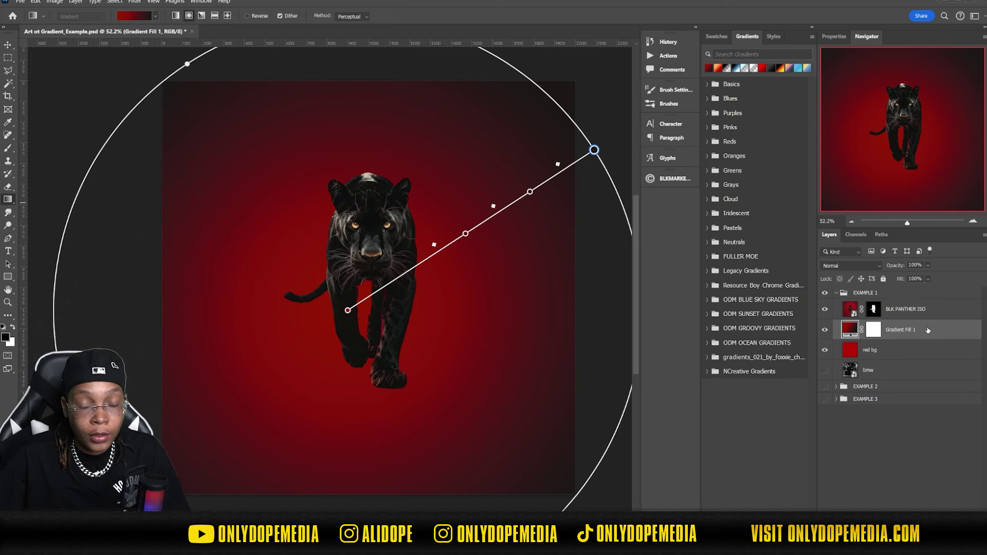
Open the gradient fill layer's settings, keep the Radial style and set the gradient scale to 93%
double_click(853, 331)
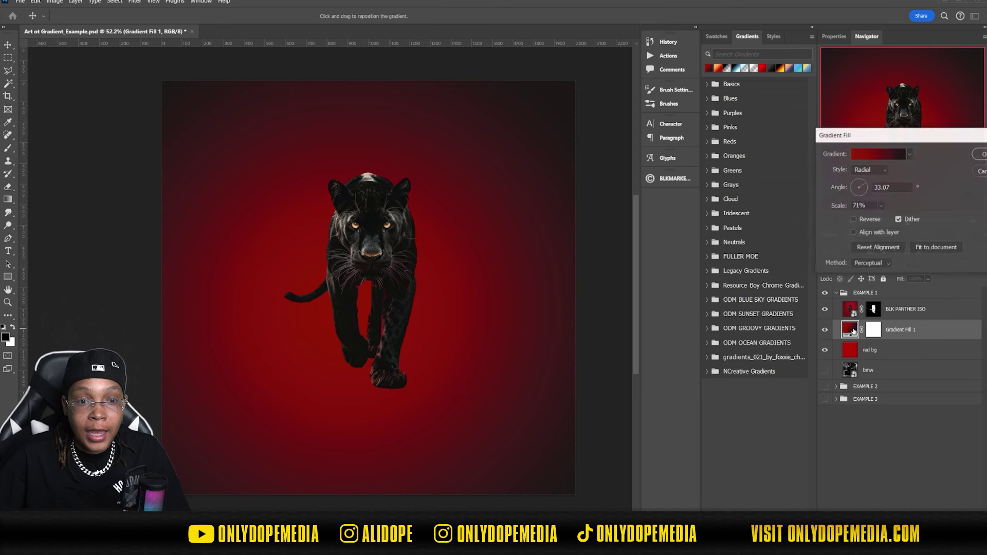
left_click_drag(909, 139, 598, 209)
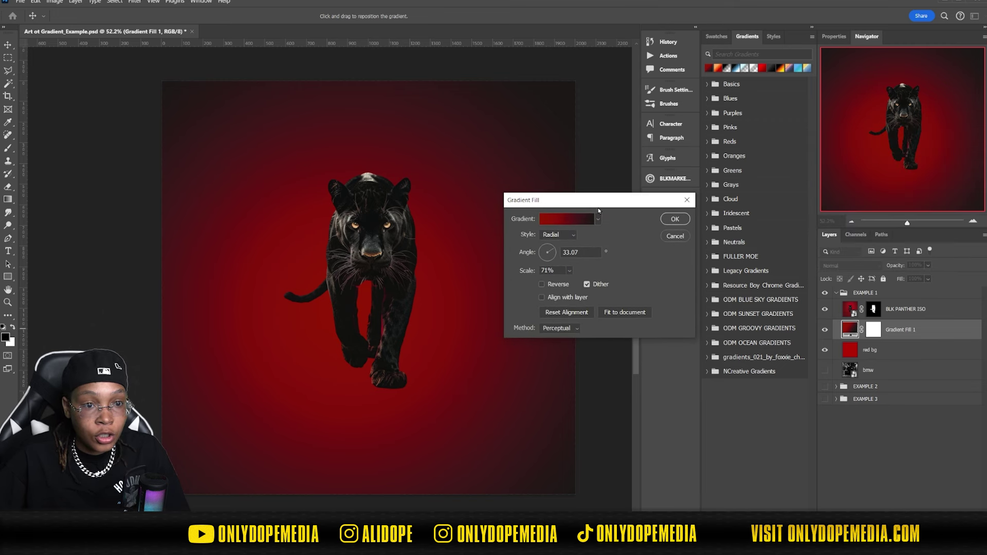
left_click(558, 234)
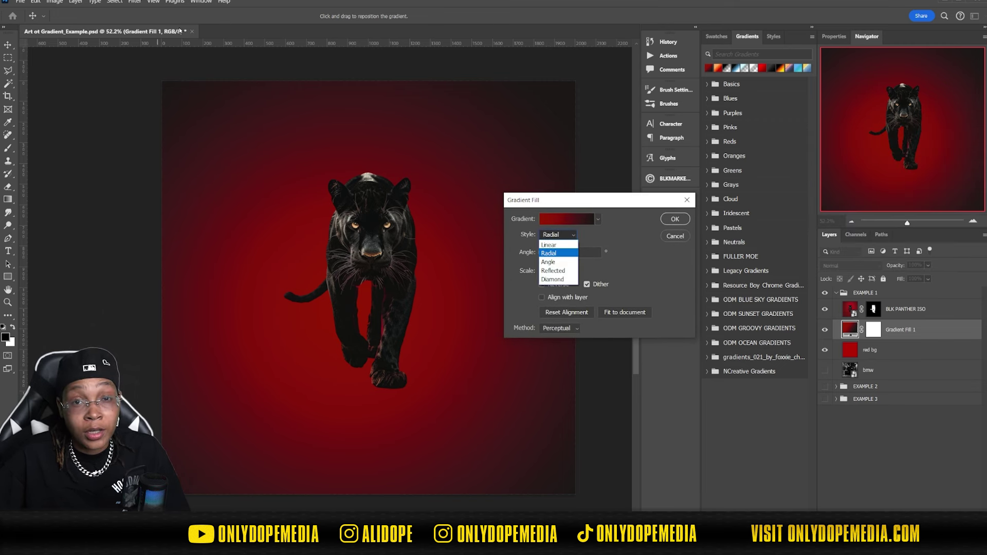
left_click(575, 237)
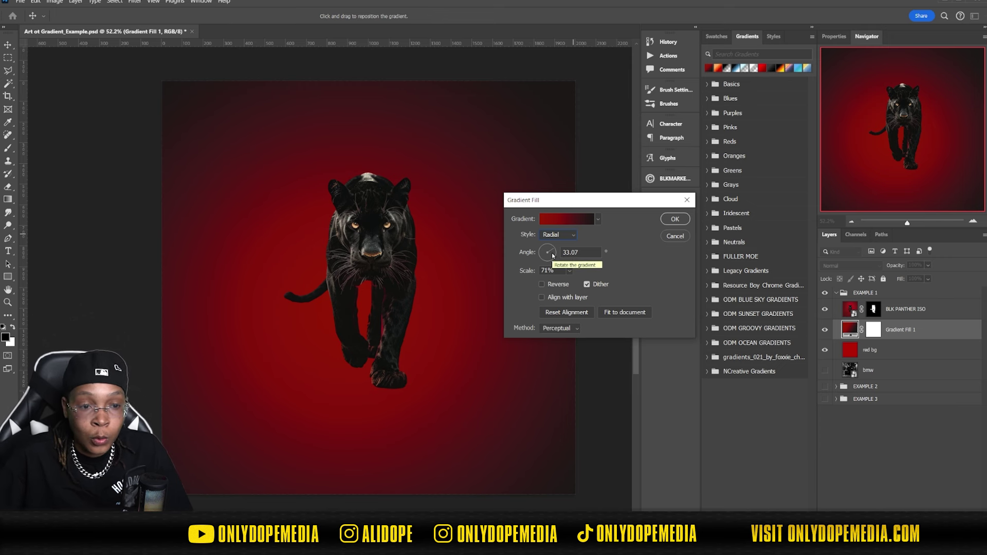
left_click_drag(569, 271, 626, 272)
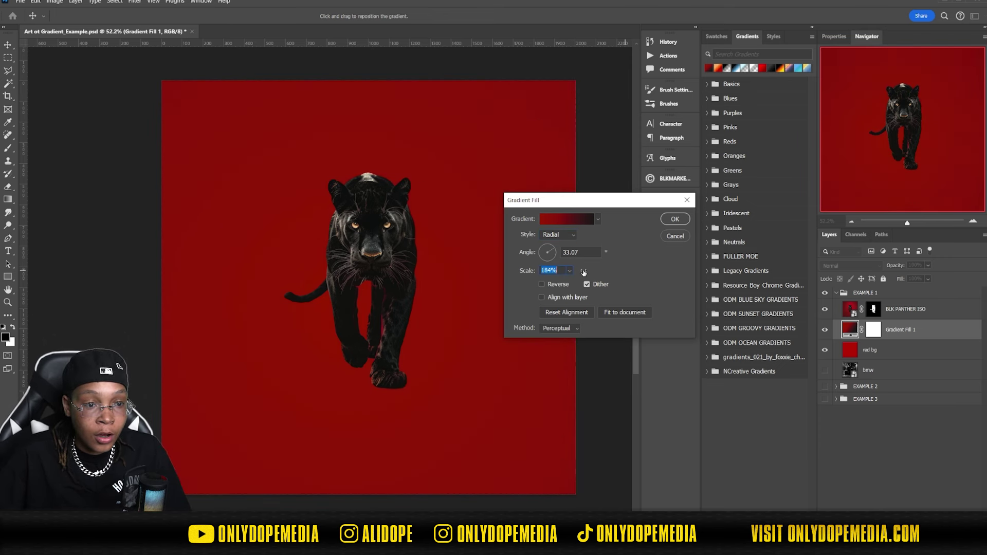
left_click_drag(554, 275, 540, 276)
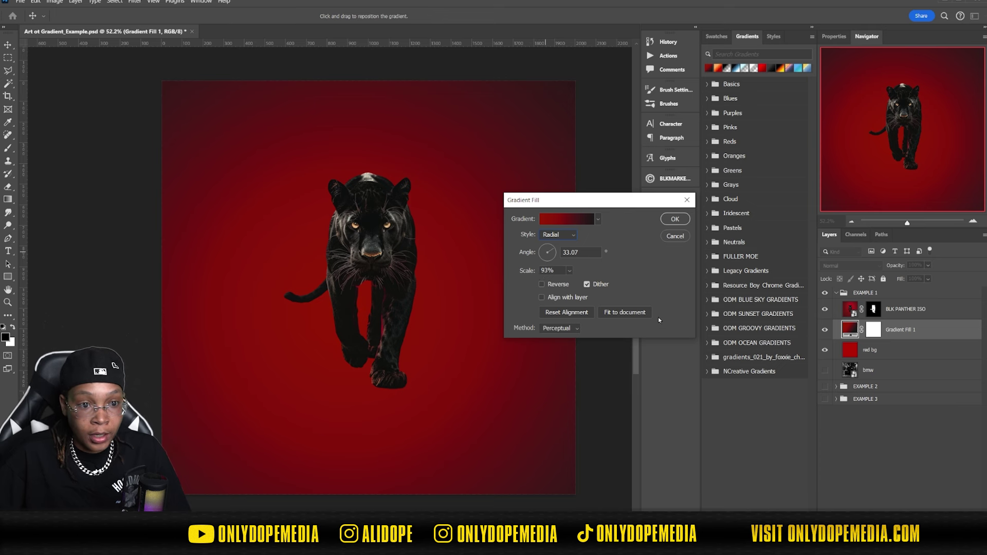
Reverse the radial gradient, restore its original direction and keep the Perceptual method
left_click(542, 285)
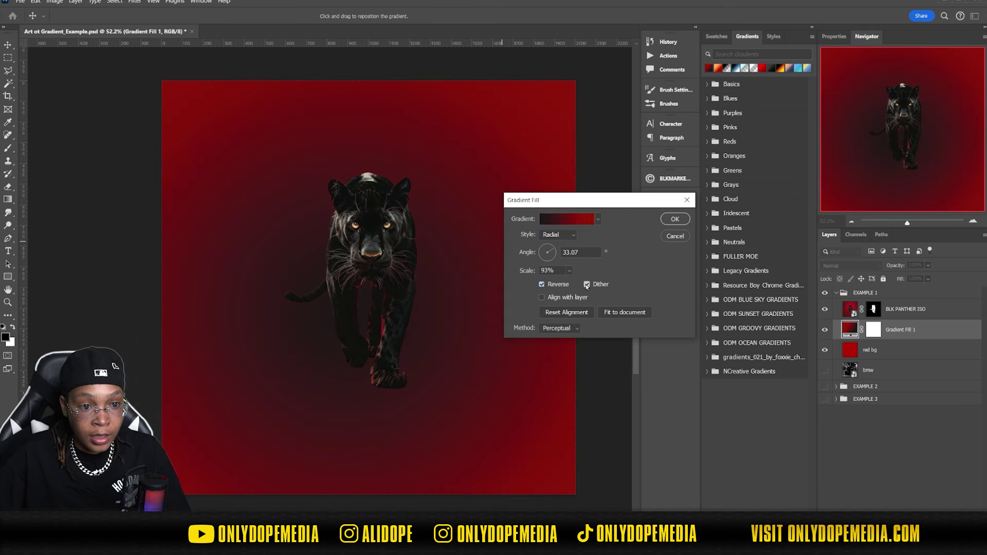
left_click(541, 285)
left_click(559, 328)
left_click(563, 339)
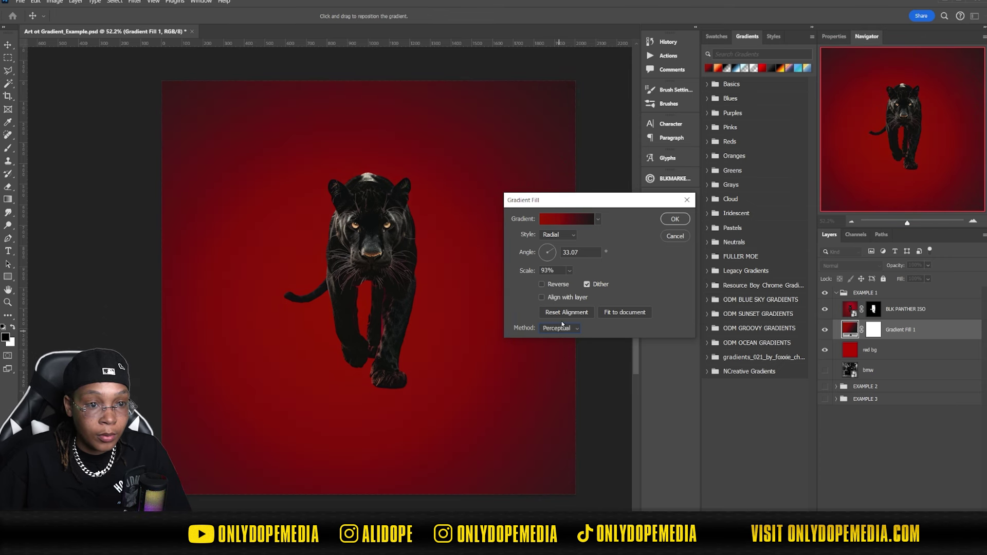
Open the fill's gradient in the Gradient Editor and select its first opacity stop
left_click_drag(563, 204, 543, 222)
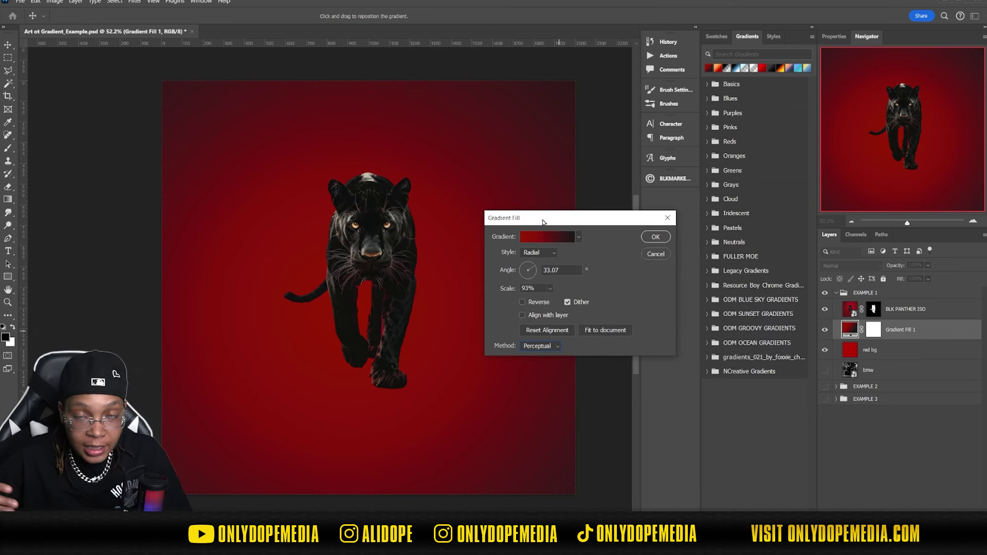
left_click(540, 237)
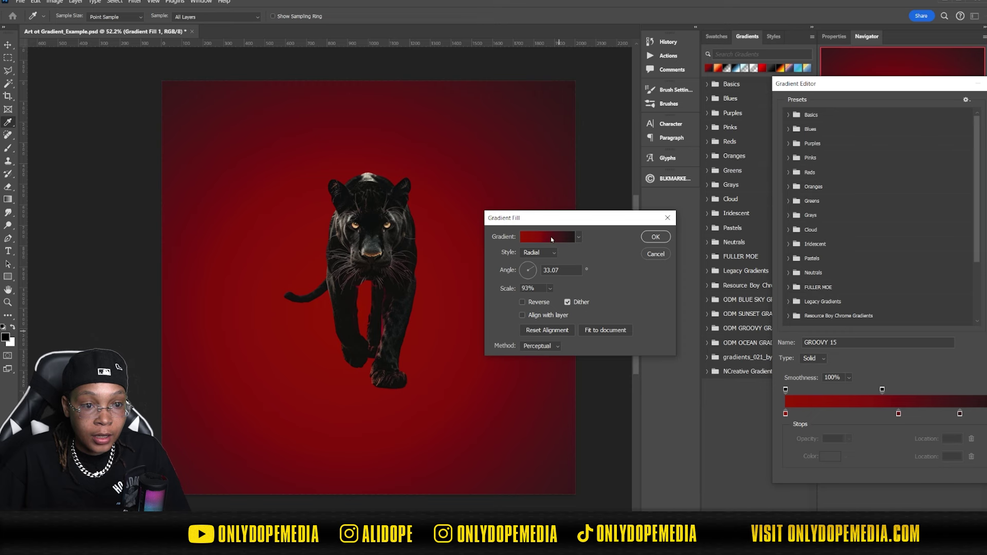
left_click_drag(877, 101, 577, 100)
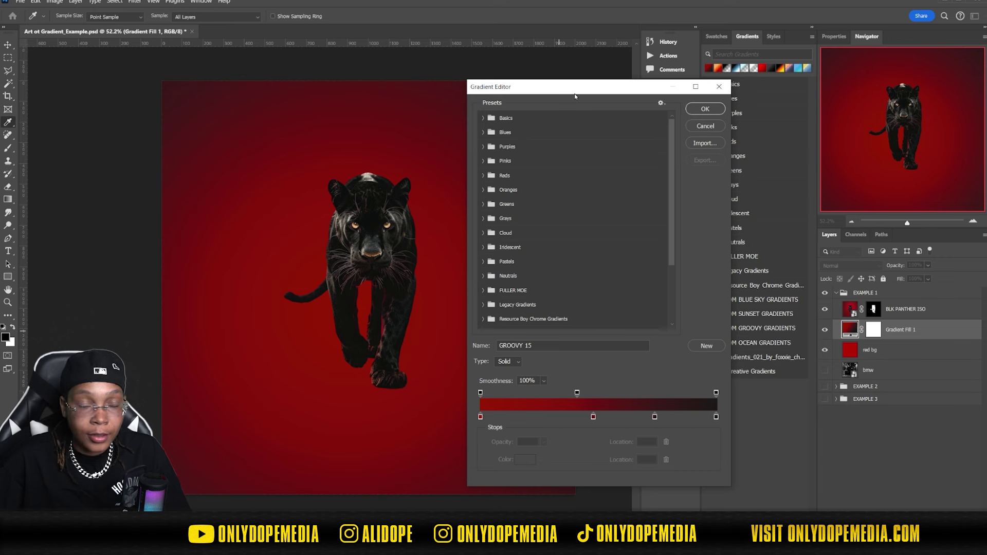
left_click_drag(574, 96, 751, 74)
scroll(709, 171, "down", 3)
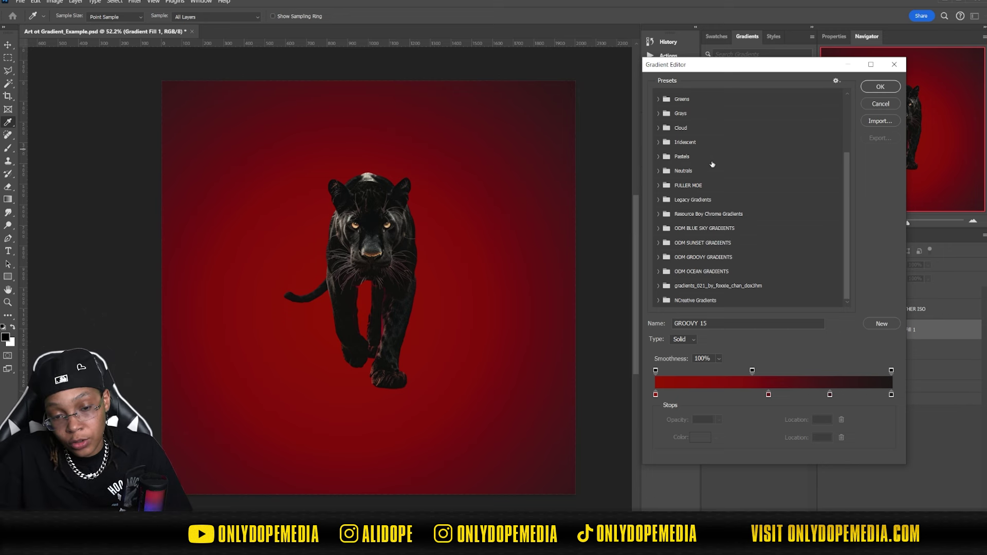
left_click(655, 370)
scroll(765, 206, "up", 1)
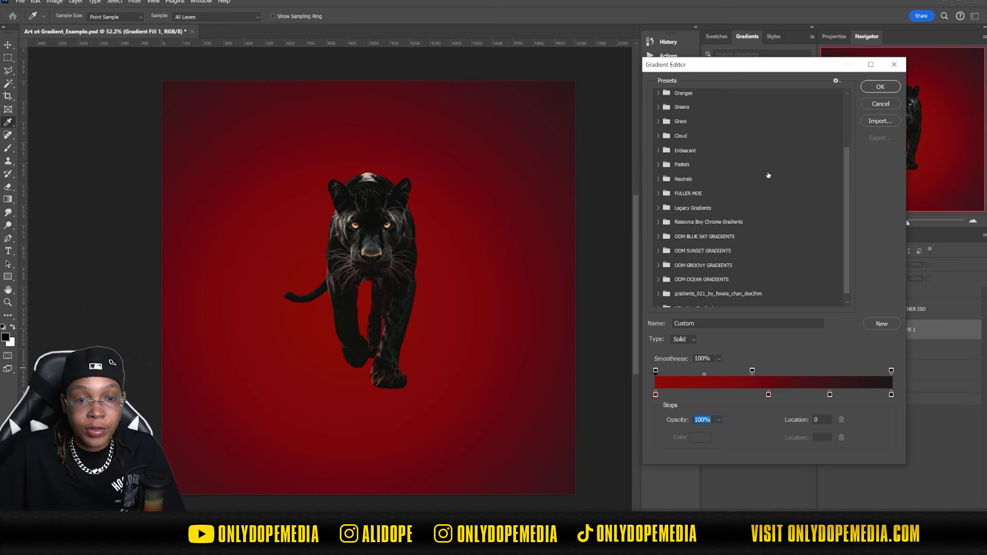
scroll(765, 206, "down", 1)
Add a colour stop between the first two stops, remove it and select each of the two middle colour stops
left_click(705, 395)
left_click_drag(705, 395, 705, 424)
left_click(769, 394)
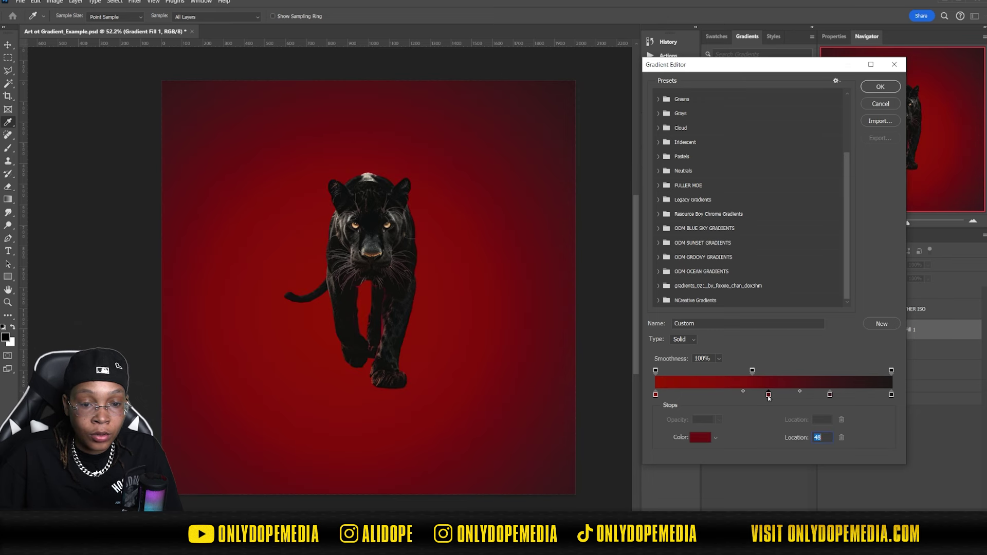
left_click(829, 394)
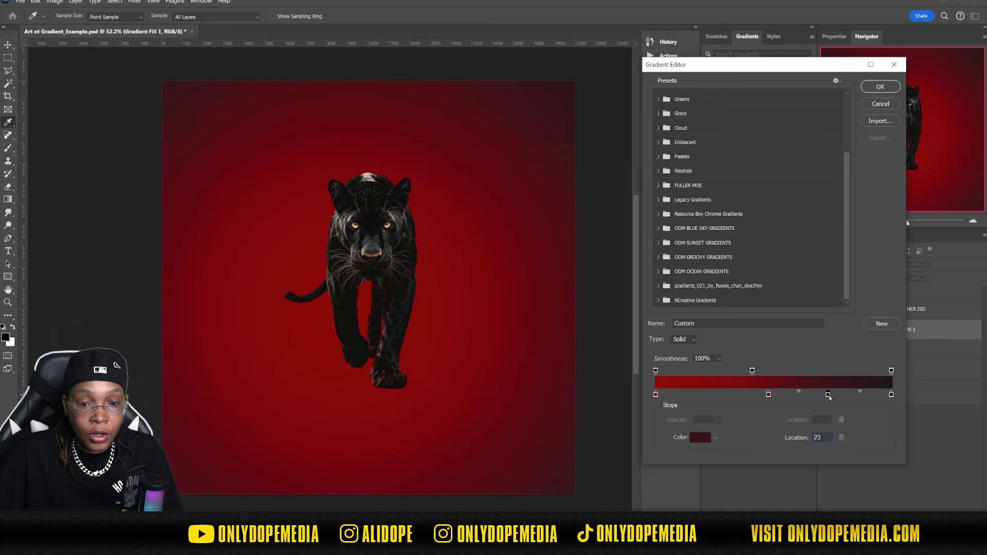
left_click(768, 395)
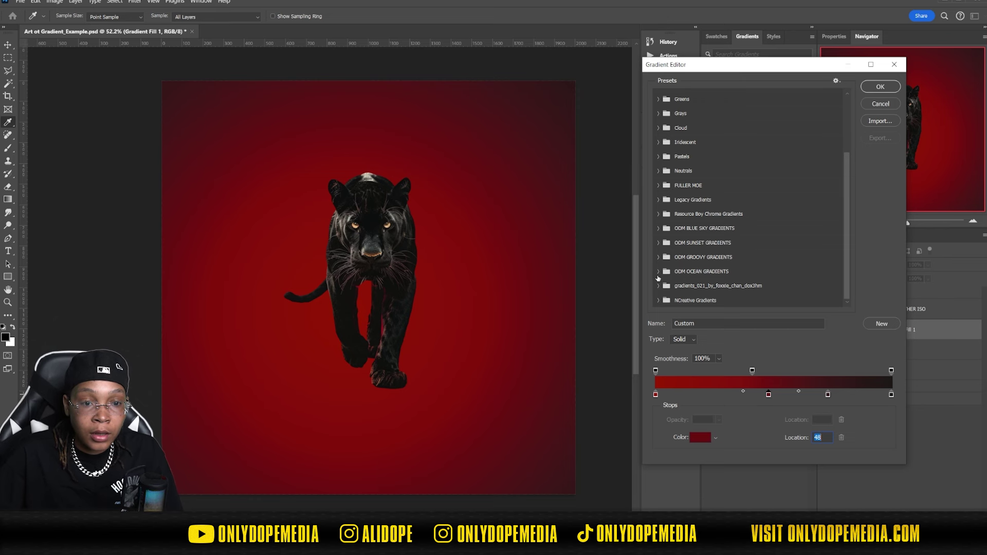
Browse the ODM gradient preset groups and apply the Sunset 7 preset from ODM SUNSET GRADIENTS
left_click(658, 272)
left_click(657, 271)
left_click(659, 242)
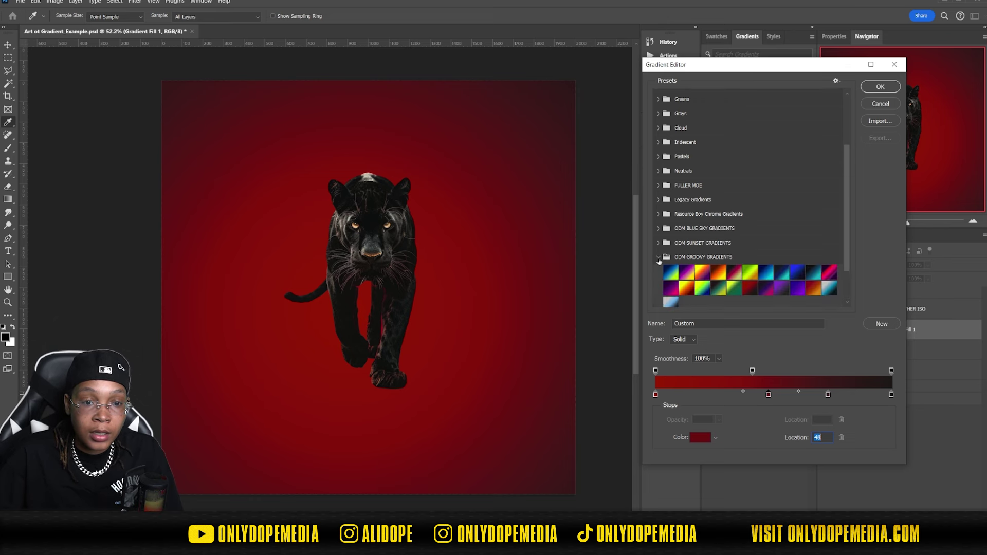
left_click(718, 258)
left_click(765, 258)
left_click(658, 243)
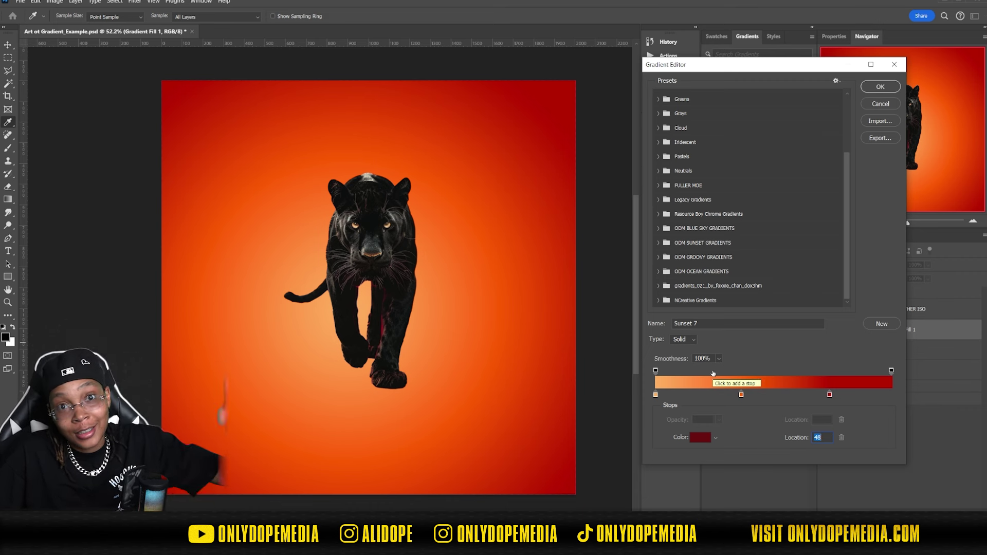
Select each colour stop of the sunset gradient in turn and recolour the light orange first stop to bright cyan
left_click(741, 395)
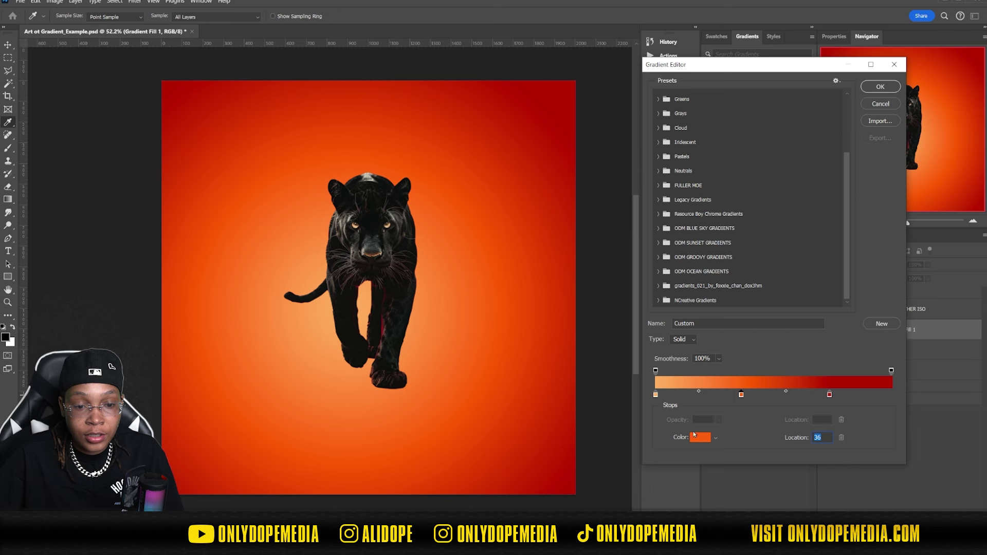
left_click(656, 394)
left_click(830, 394)
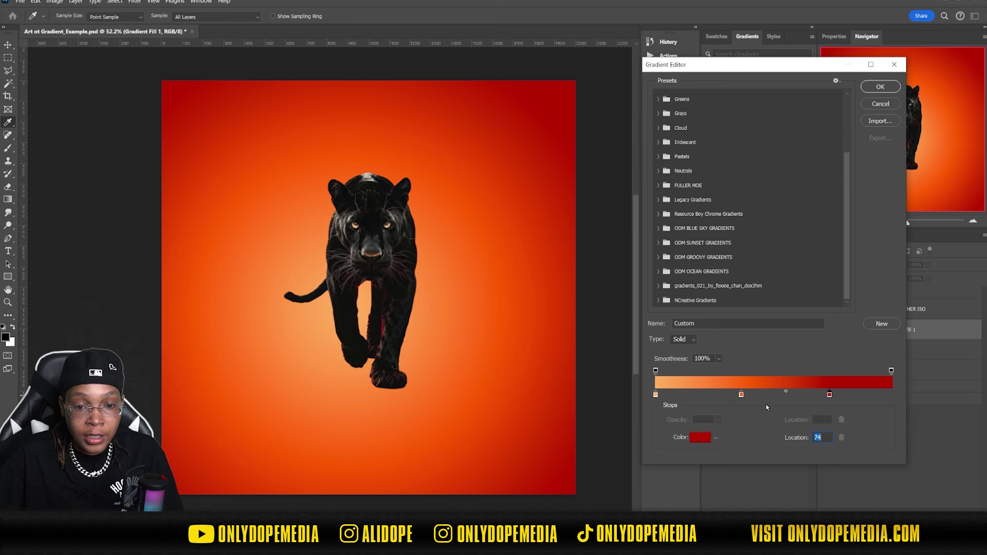
left_click(741, 394)
left_click(655, 395)
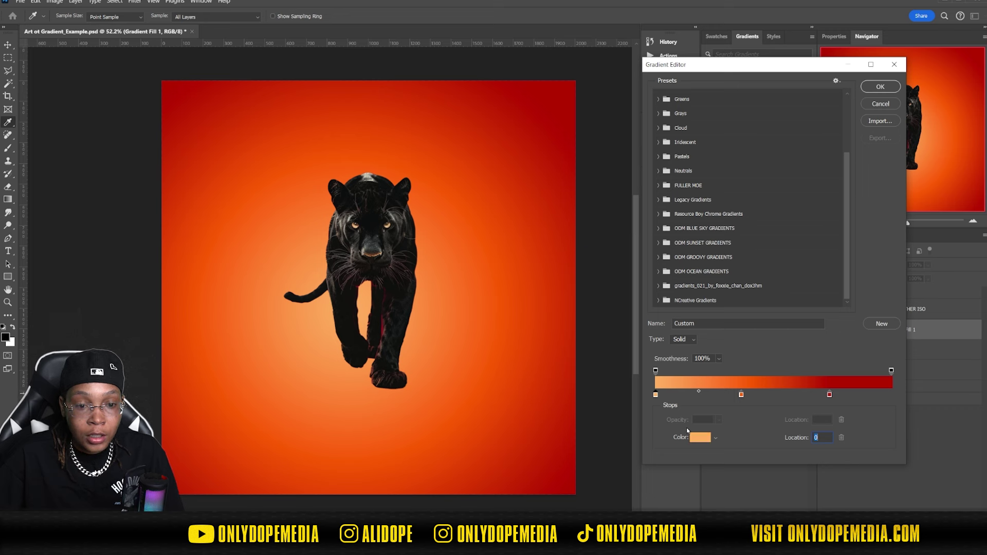
left_click(700, 437)
left_click_drag(793, 291, 792, 302)
left_click(777, 242)
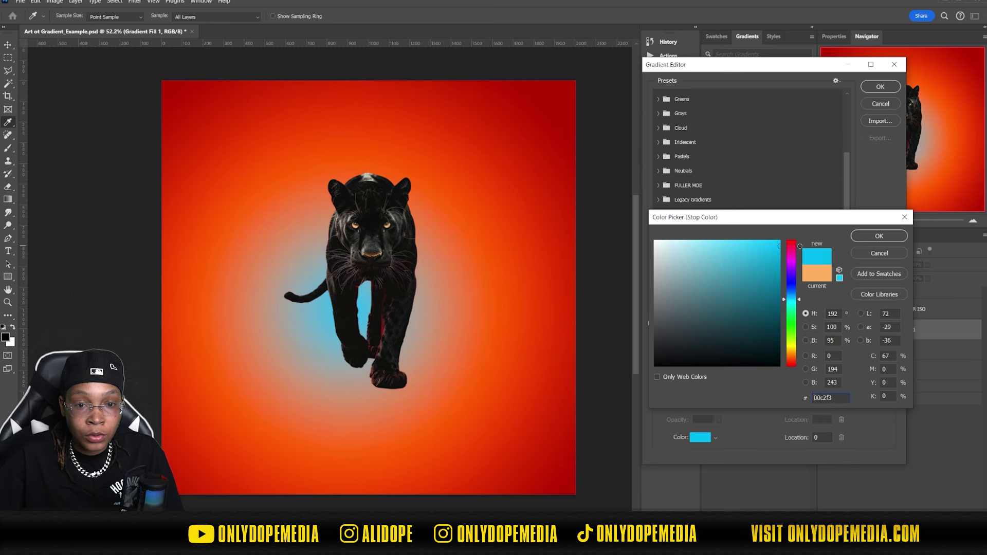
left_click(879, 236)
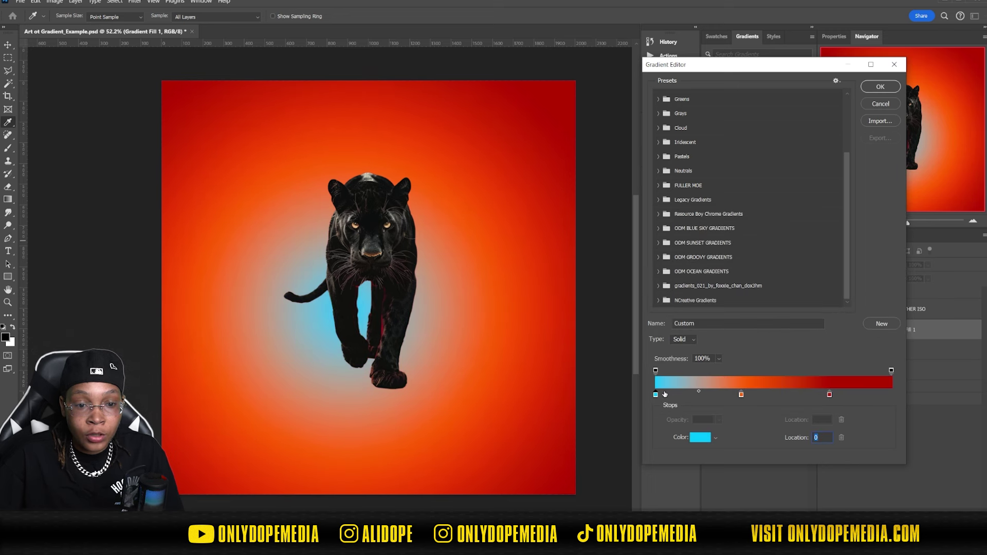
Move the red colour stop to the gradient's end and the orange one past its middle, keeping the cyan stop at the start
left_click_drag(656, 394, 792, 395)
left_click_drag(830, 394, 891, 395)
left_click_drag(749, 391, 679, 390)
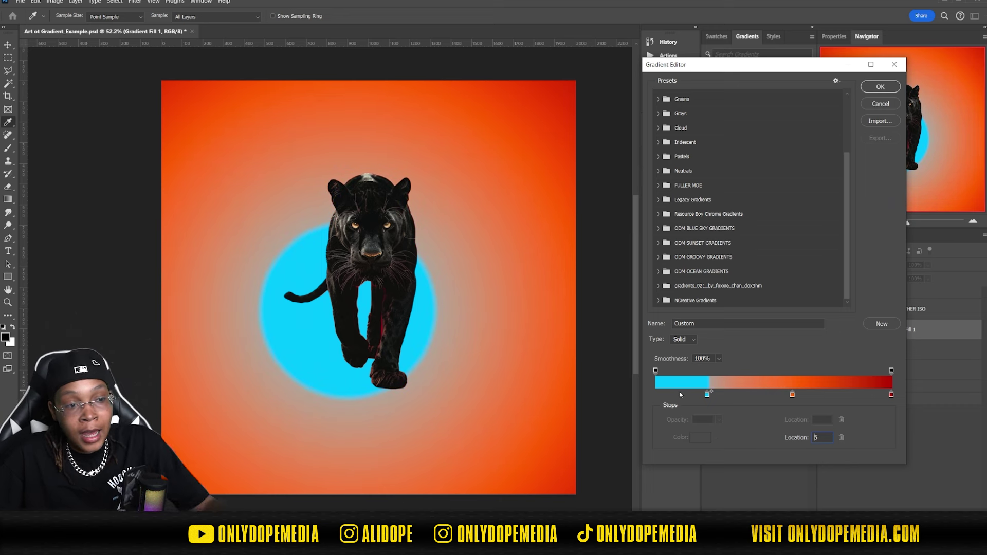
left_click_drag(711, 391, 655, 394)
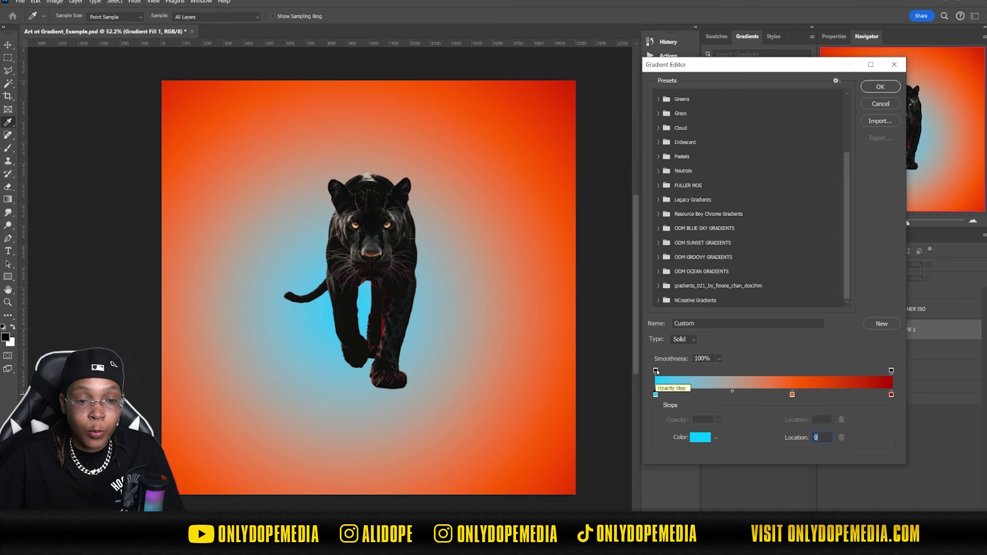
Lower the first opacity stop to 6% and restore it to 100%
left_click(656, 371)
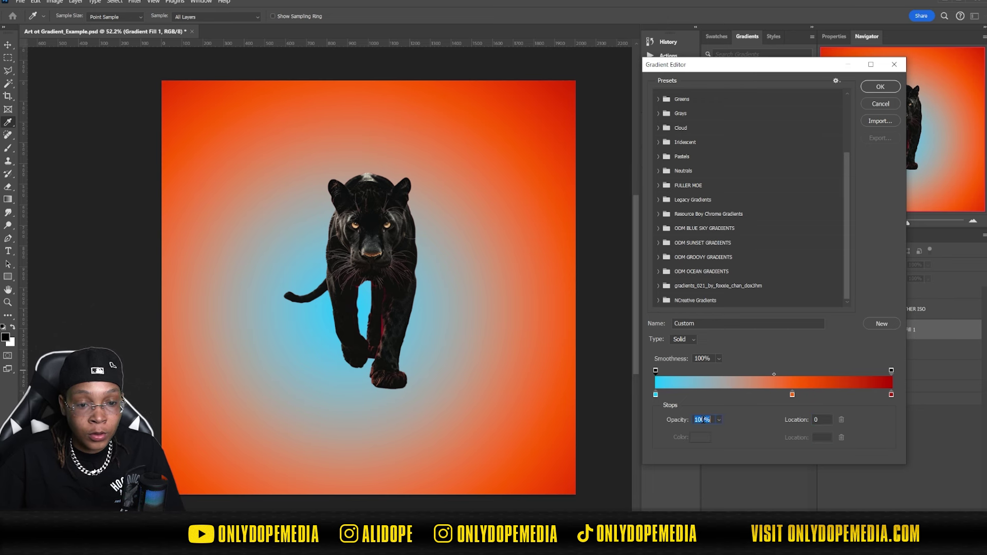
left_click_drag(685, 420, 605, 421)
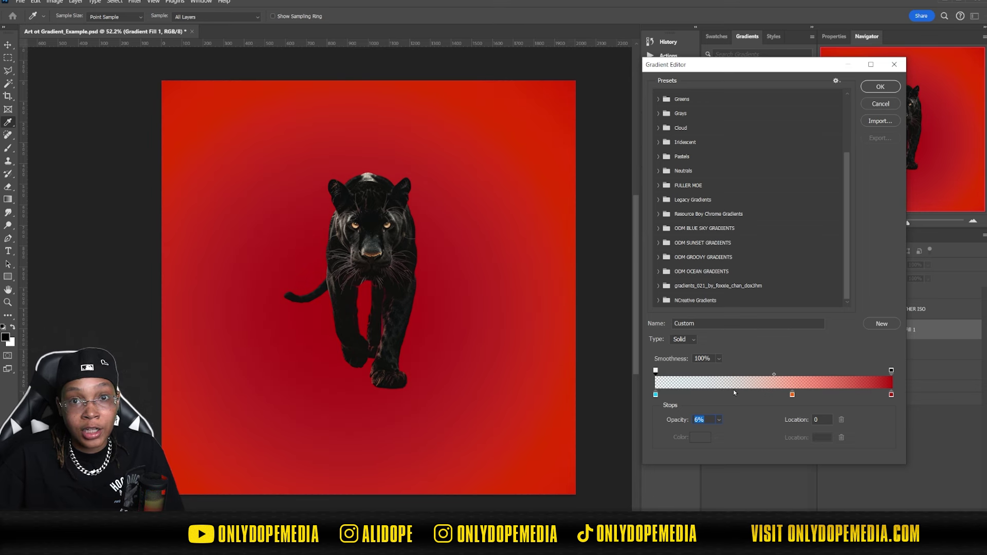
type("100")
key("Return")
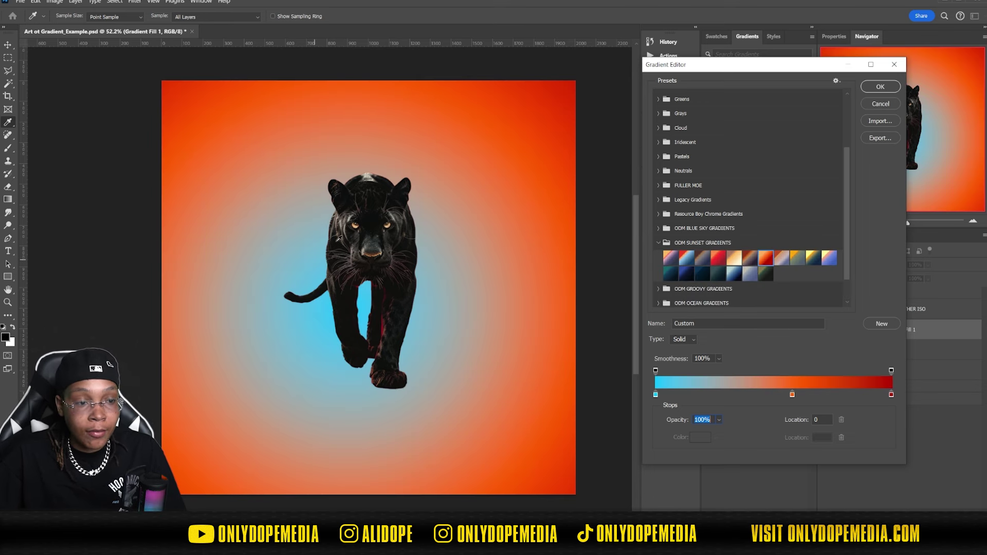
Enter "gradient" as the name of the edited custom gradient
double_click(689, 319)
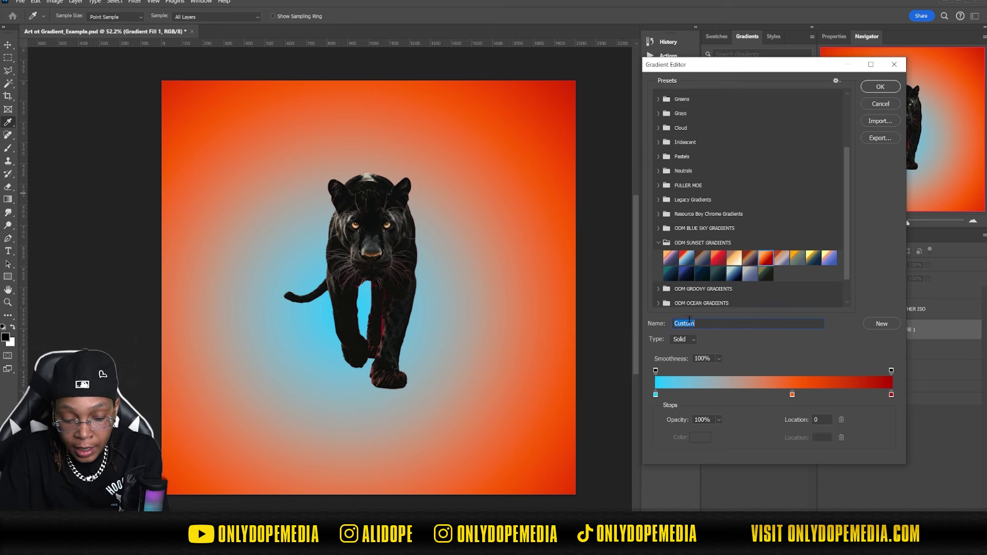
type("gradient")
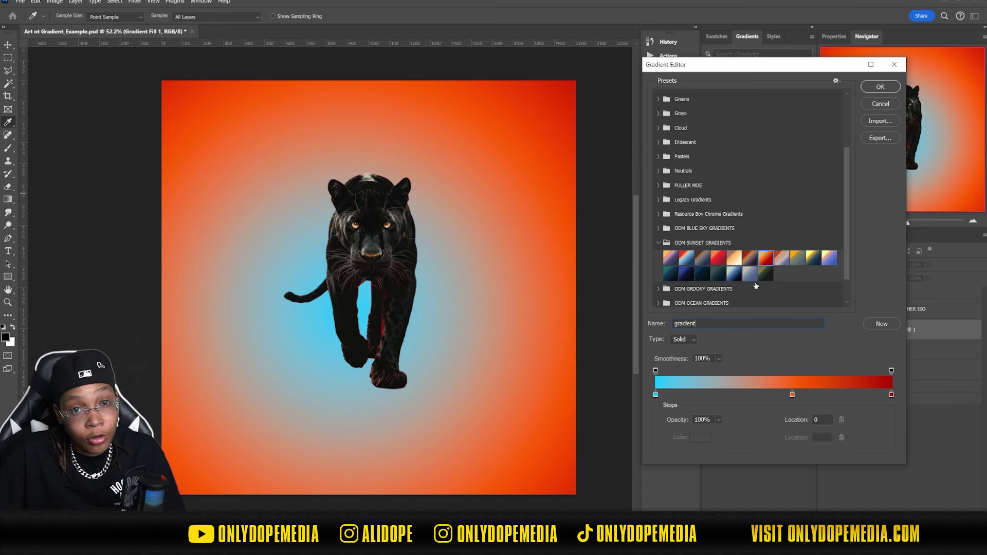
Reapply the Sunset 7 preset to the gradient fill and accept it
left_click(766, 259)
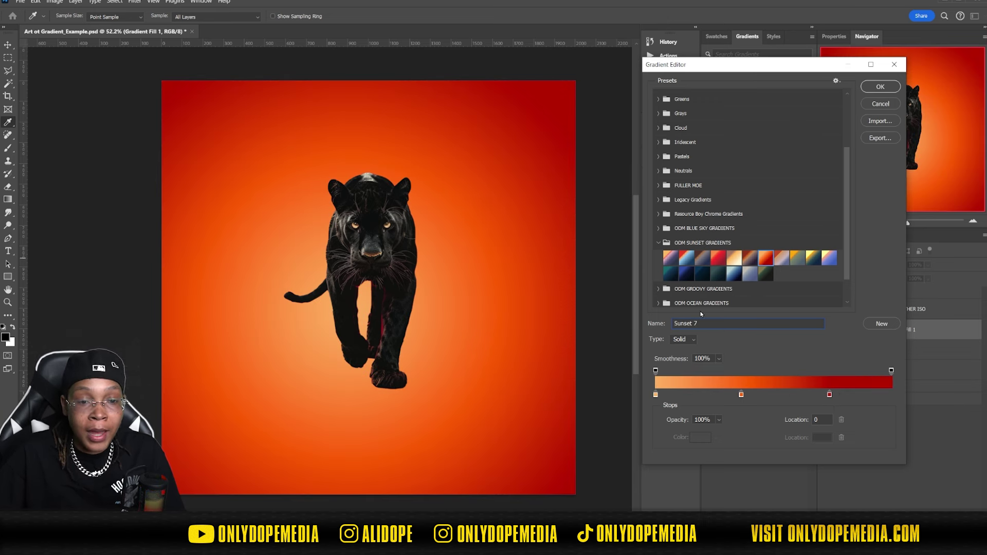
left_click(730, 243)
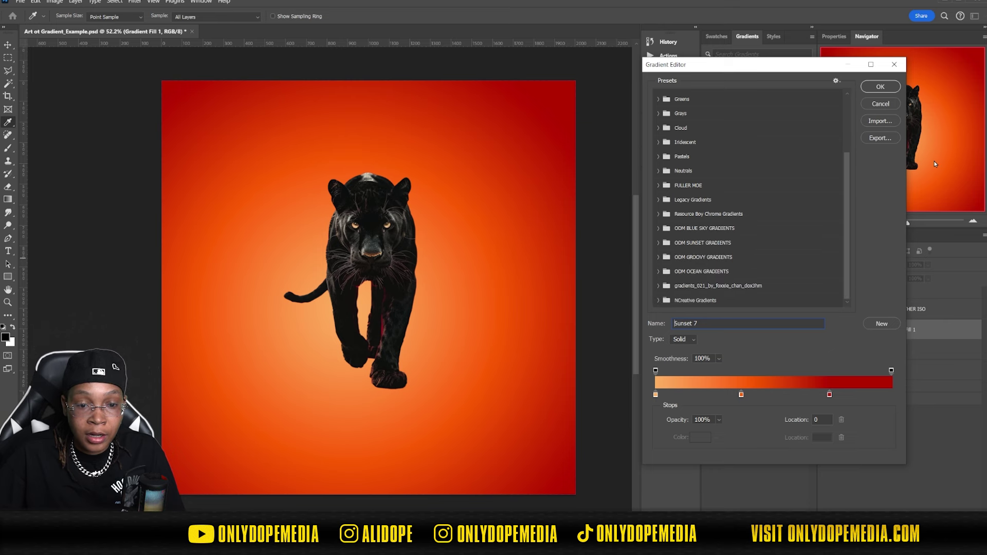
left_click(881, 87)
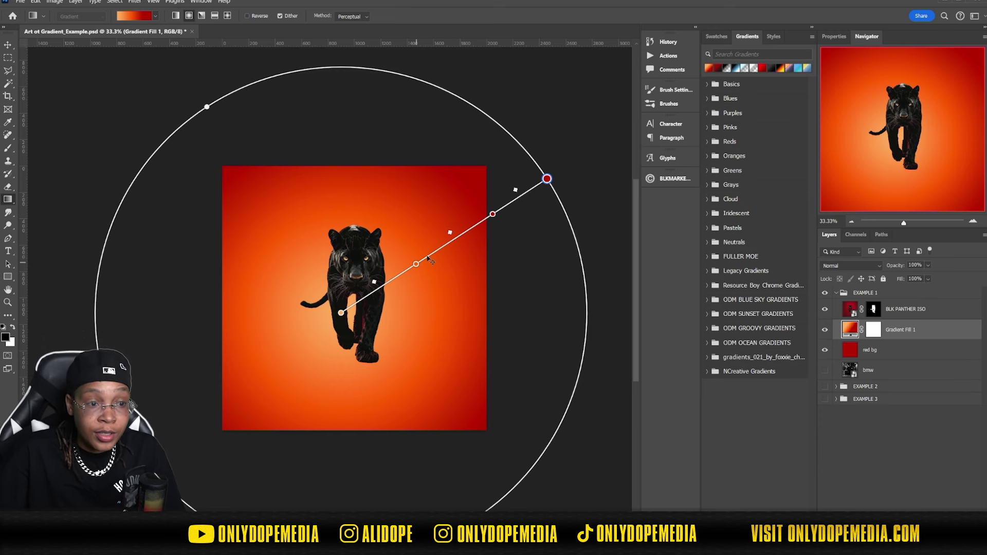
Pull the radial gradient's outer end in to the canvas's upper right corner and shift its innermost and outermost midpoints outward
left_click_drag(547, 180, 485, 191)
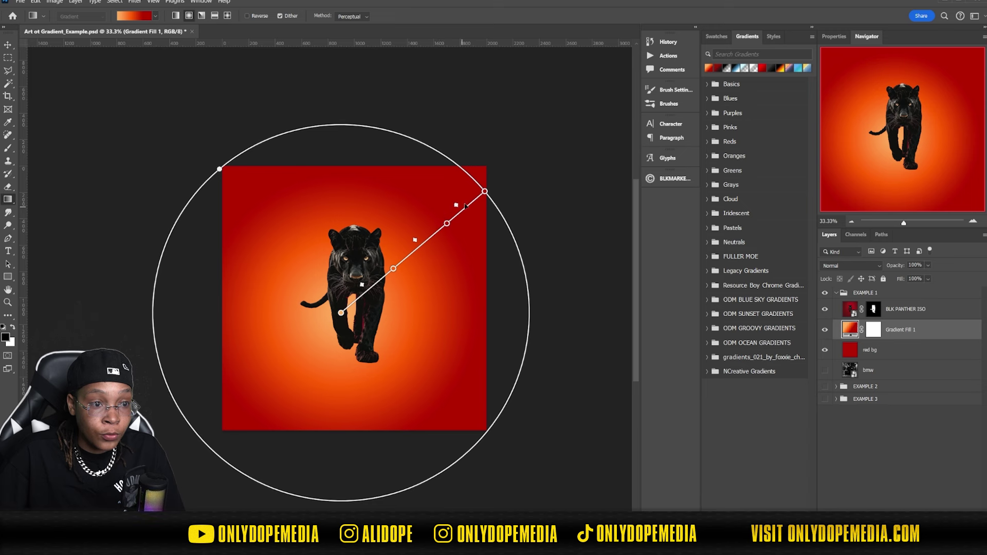
left_click_drag(361, 284, 441, 225)
mouse_move(386, 265)
left_mouse_down()
mouse_move(363, 284)
mouse_move(402, 256)
mouse_move(379, 272)
left_mouse_up()
Try a different hue for the gradient's orange color stop and cancel the color change
double_click(393, 268)
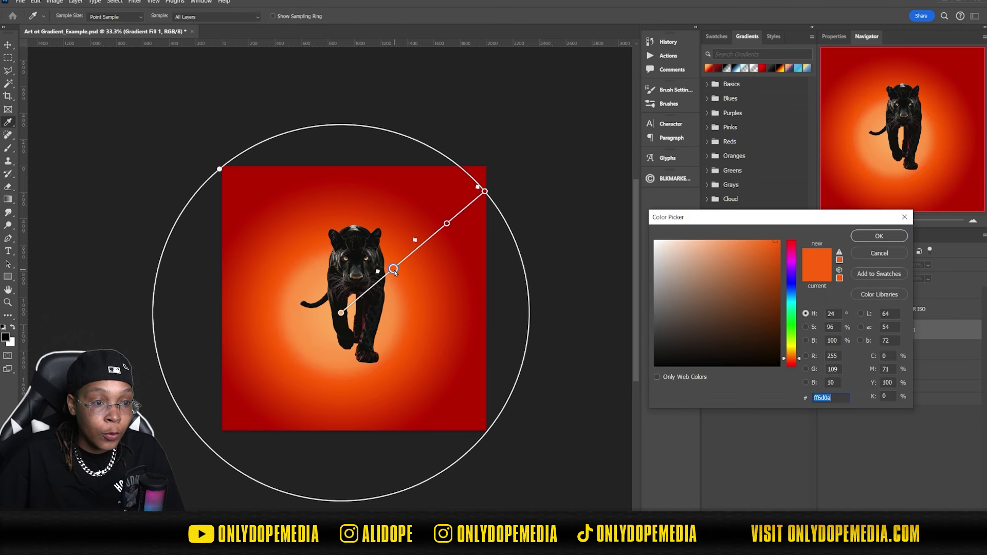
left_click_drag(791, 294, 790, 341)
key("Escape")
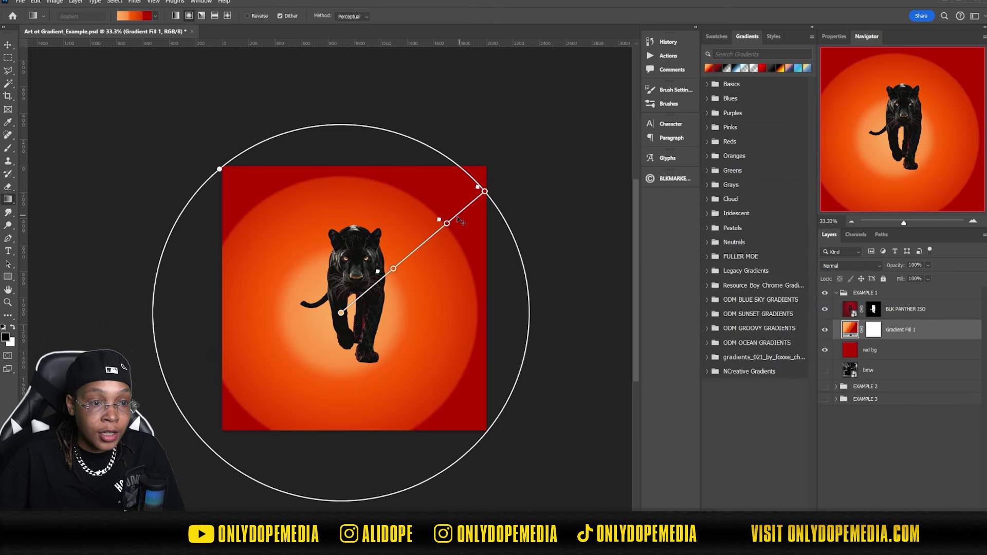
Slide the outer middle color stop inward, stretch the radial gradient beyond the canvas and pull its outer end back to the right edge
left_click_drag(447, 223, 421, 252)
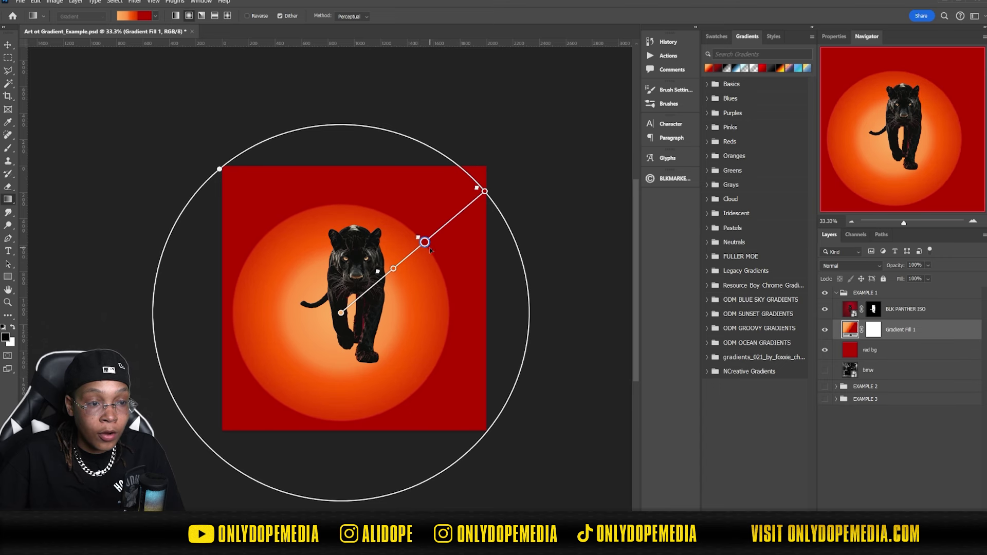
left_click_drag(484, 192, 547, 178)
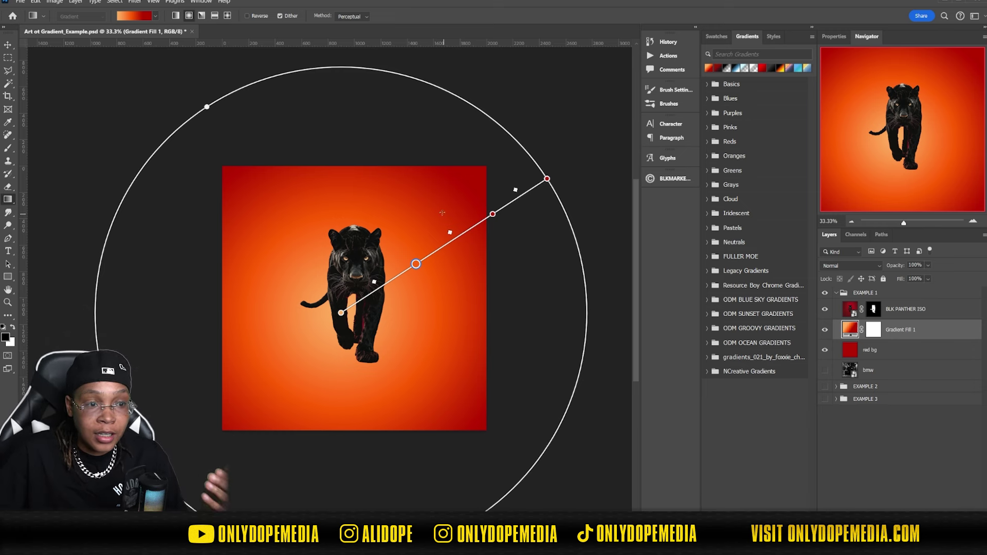
left_click_drag(547, 180, 486, 199)
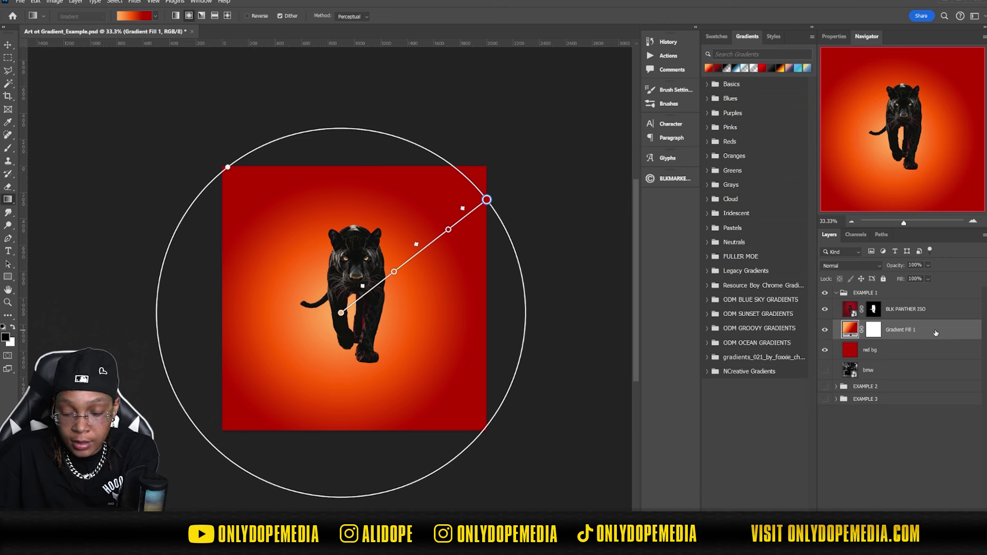
Replace the gradient fill with a radial one using the dark red-to-black ODM Groovy preset, running from the panther's chest past the upper right corner
key("Delete")
left_click(156, 17)
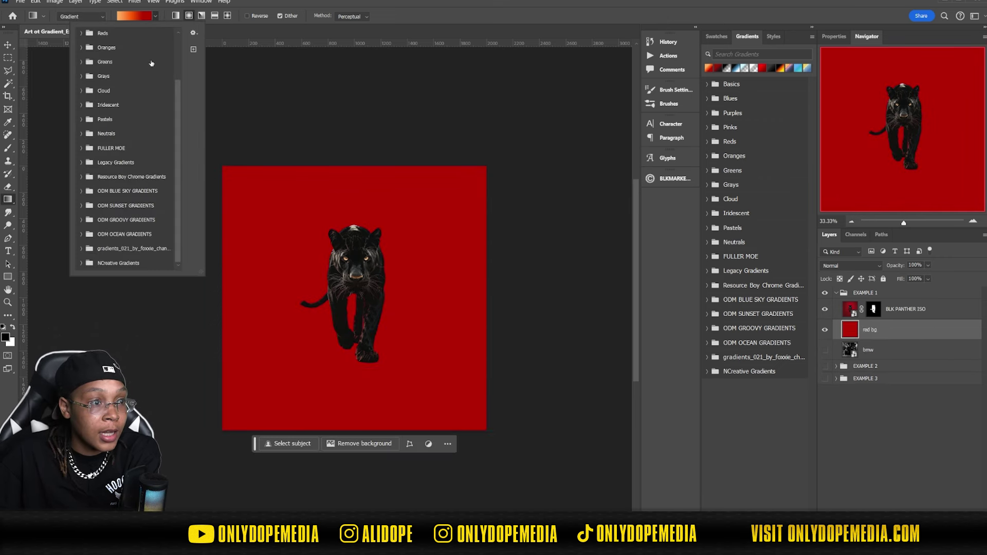
left_click(83, 233)
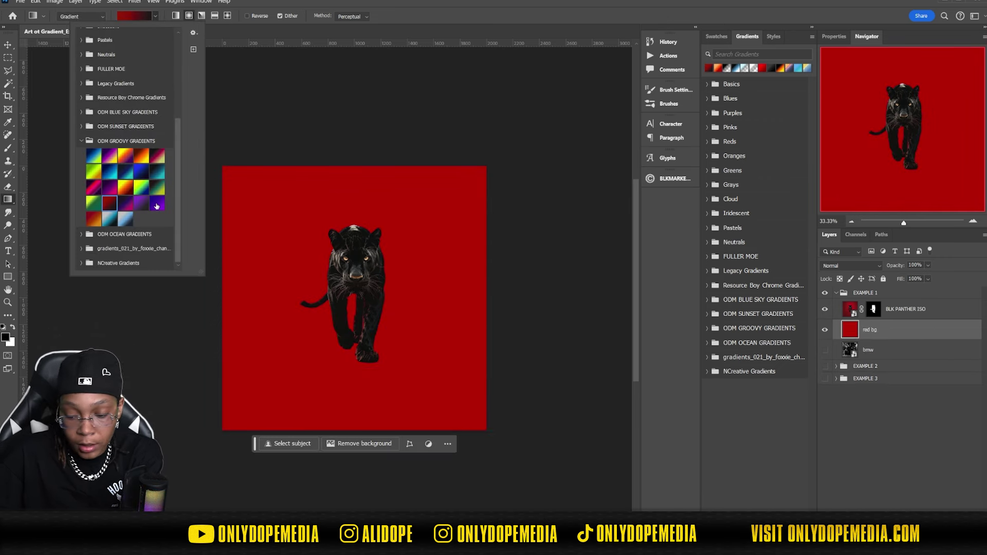
double_click(157, 204)
left_click_drag(351, 293, 537, 167)
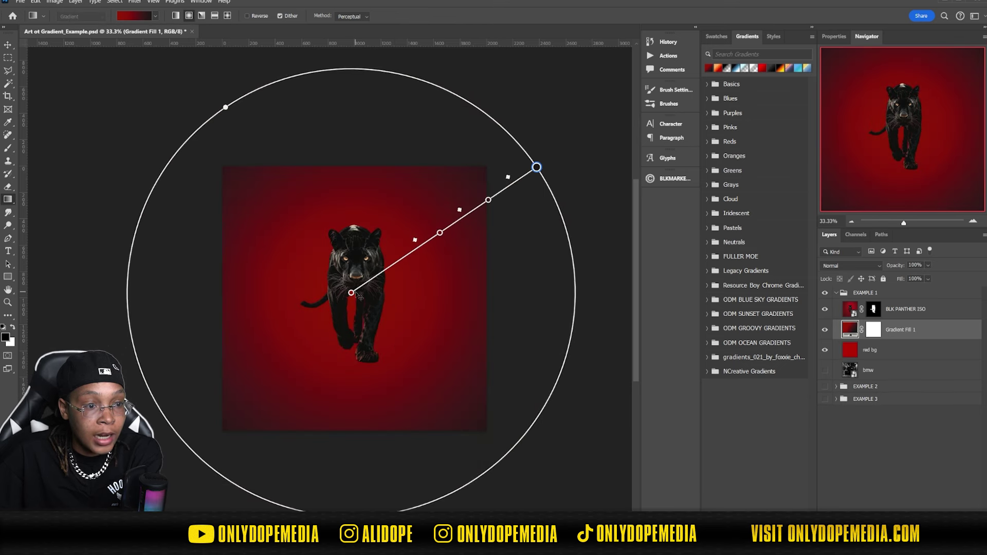
Change the radial gradient's center color stop to a brighter red
double_click(351, 293)
mouse_move(779, 283)
left_mouse_down()
mouse_move(781, 251)
mouse_move(780, 263)
left_mouse_up()
key("Return")
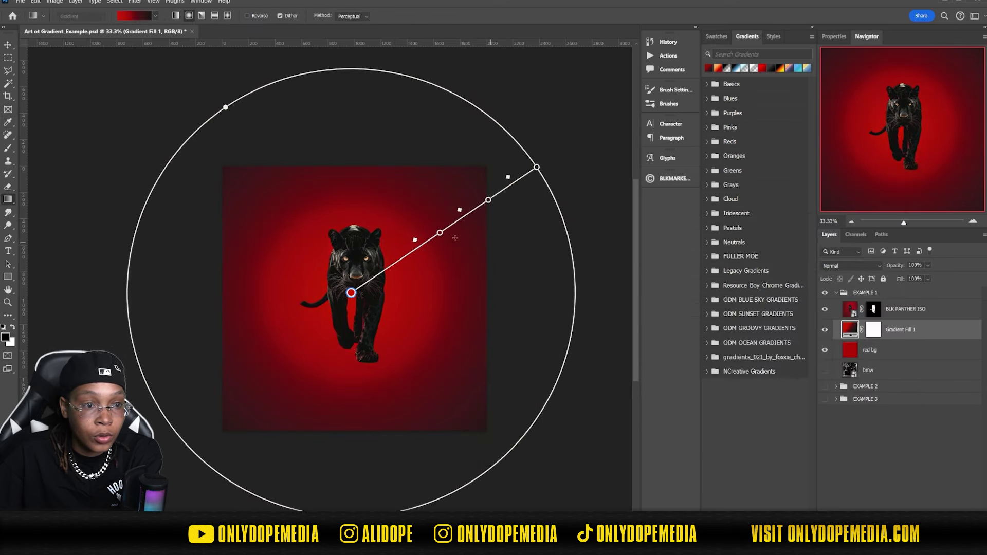
Reduce the gradient to a single middle color stop and pull its outer end in to just past the canvas's upper right corner
left_click(440, 234)
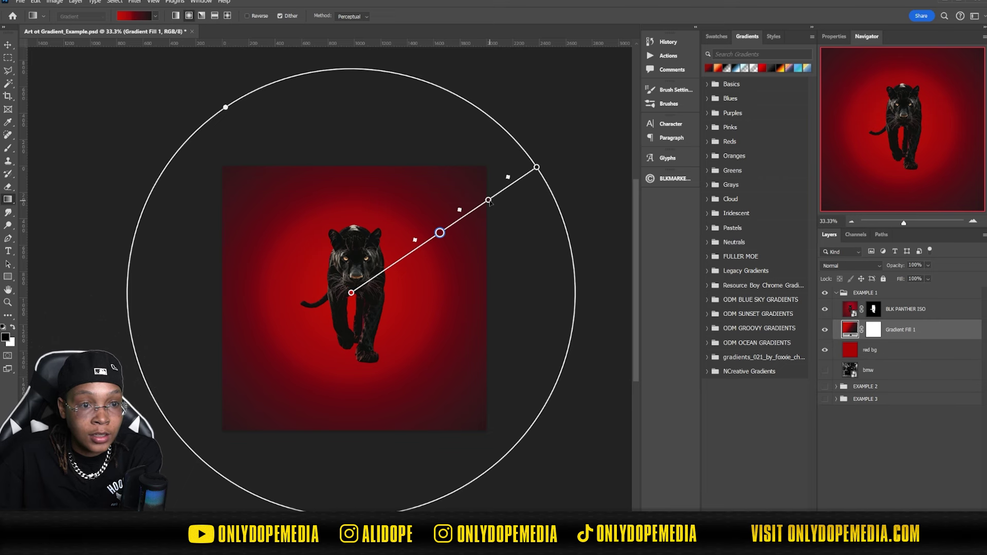
left_click_drag(488, 201, 632, 430)
mouse_move(431, 237)
left_mouse_down()
mouse_move(474, 214)
mouse_move(482, 220)
mouse_move(432, 222)
left_mouse_up()
mouse_move(488, 182)
left_mouse_down()
mouse_move(509, 178)
mouse_move(455, 202)
mouse_move(483, 186)
left_mouse_up()
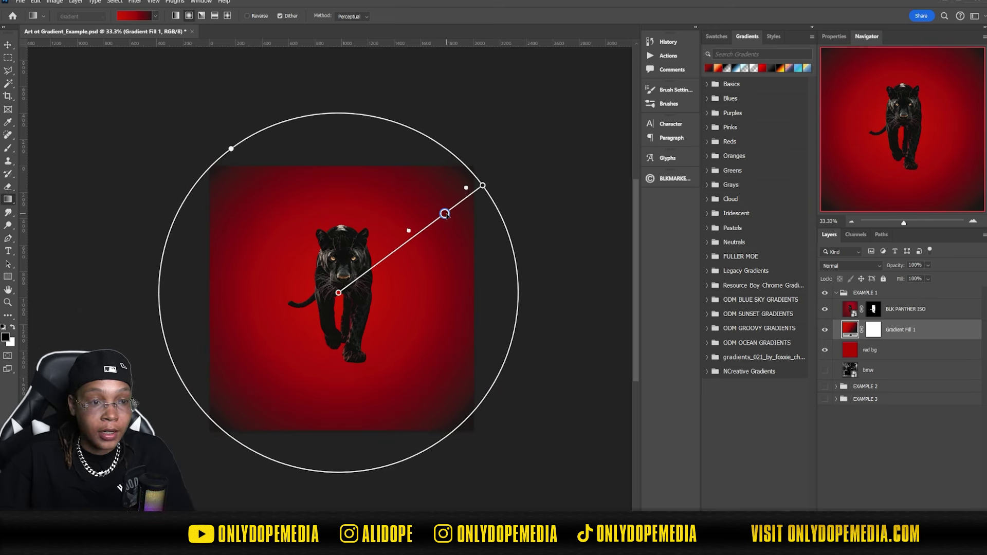
Set the middle color stop to the lighter crimson 98191b
double_click(445, 213)
left_click_drag(775, 299, 760, 292)
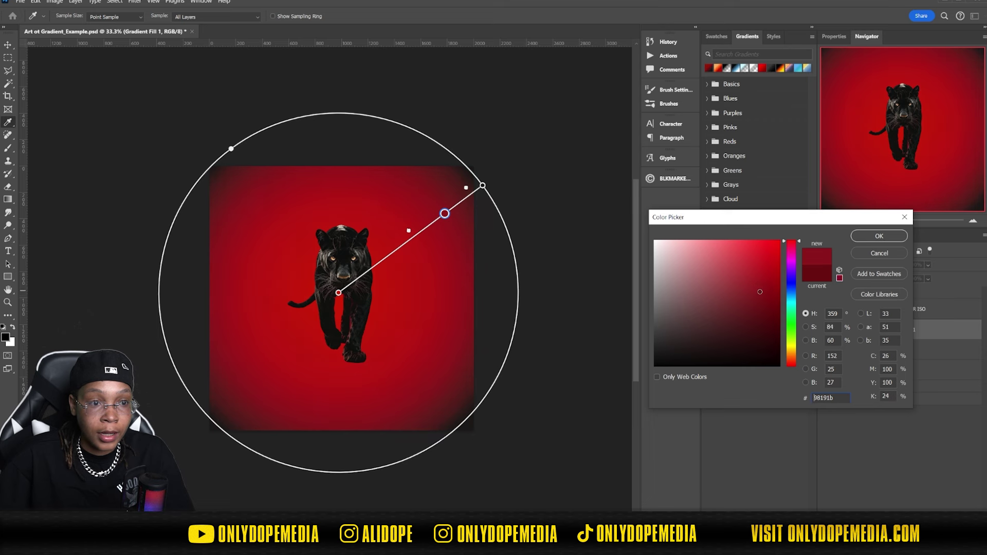
left_click(880, 236)
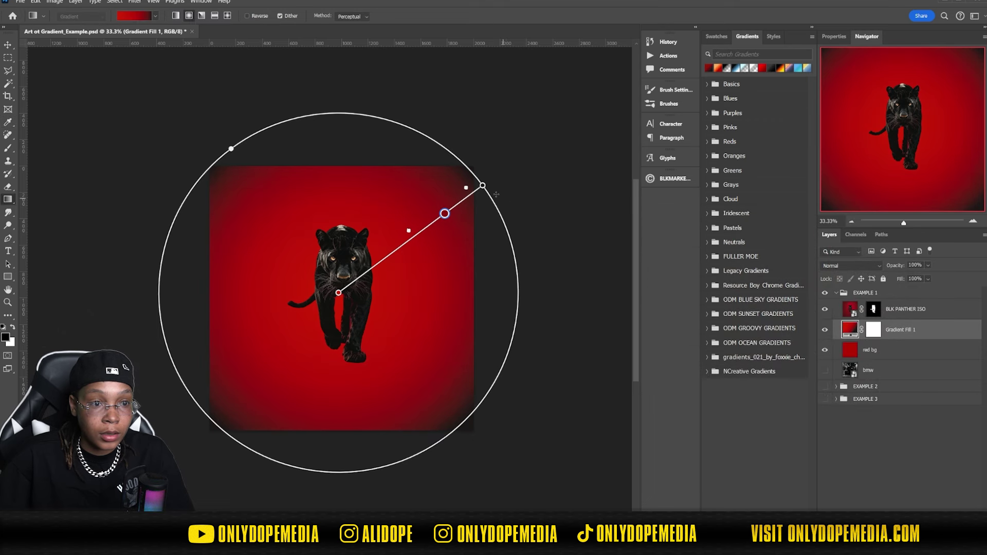
Squash the radial gradient into a narrow ellipse, restore its circle, and extend its outer end beyond the canvas's right edge
left_click_drag(482, 185, 420, 233)
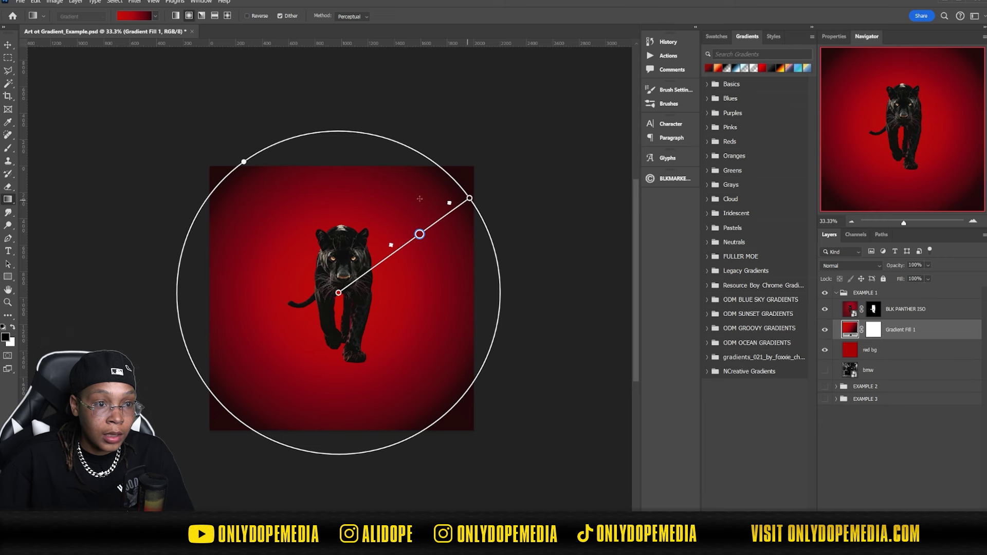
left_click_drag(243, 161, 307, 278)
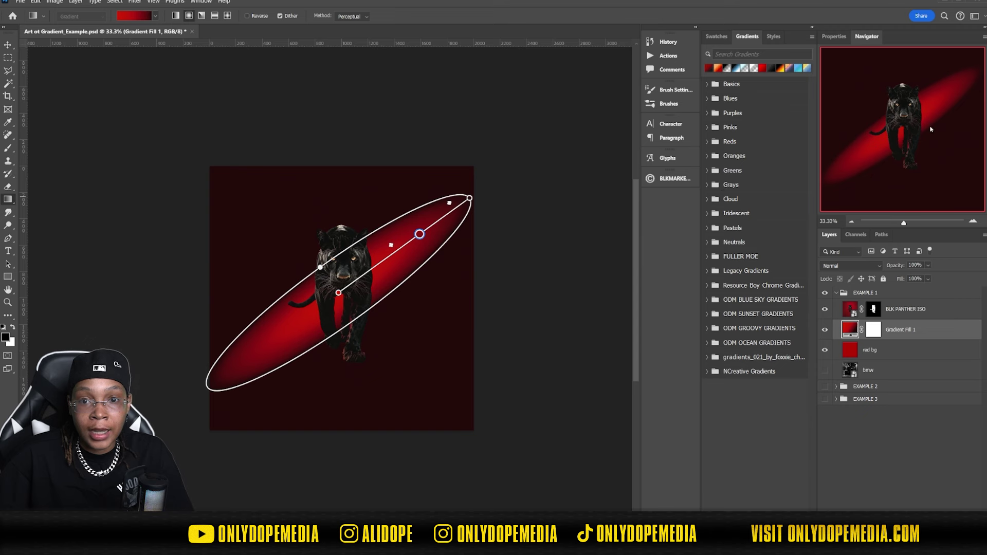
left_click_drag(319, 266, 243, 158)
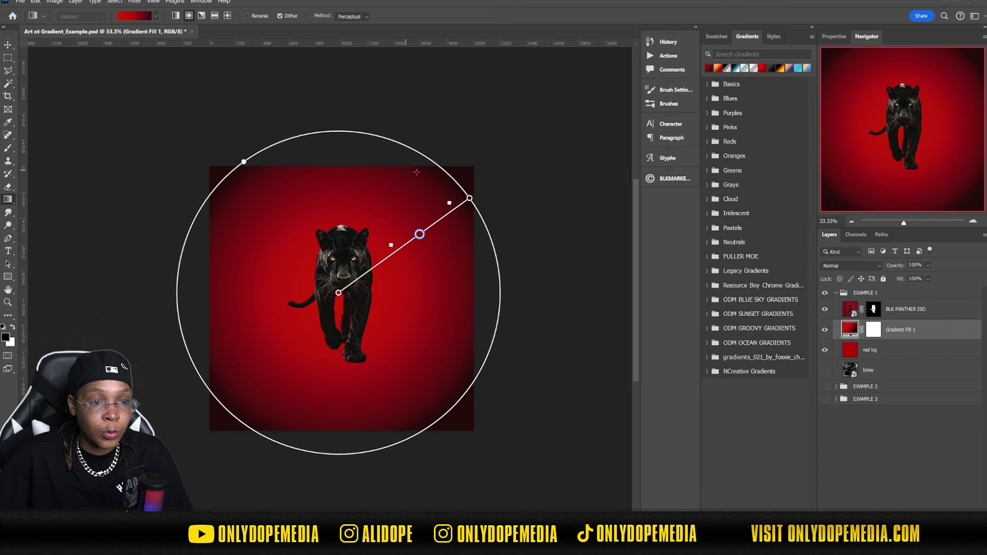
left_click_drag(469, 197, 505, 187)
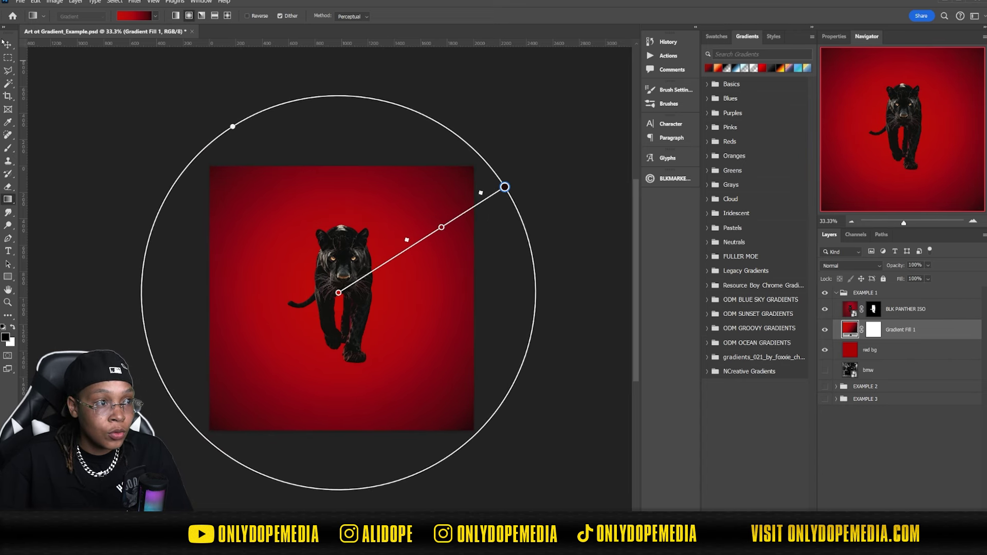
key("v")
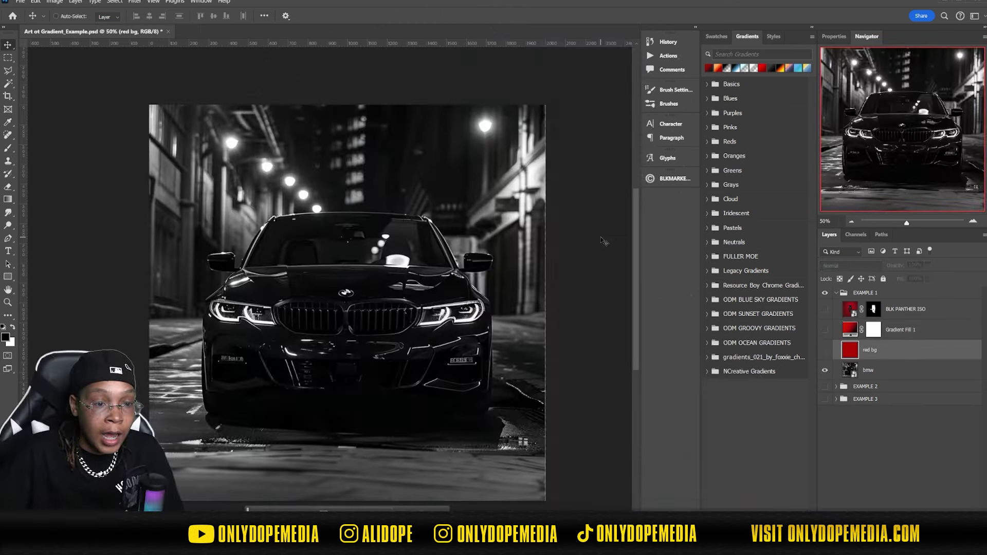
Select the bmw layer and scale the car photo up slightly with Free Transform
key("alt+[")
key("ctrl+t")
key("Return")
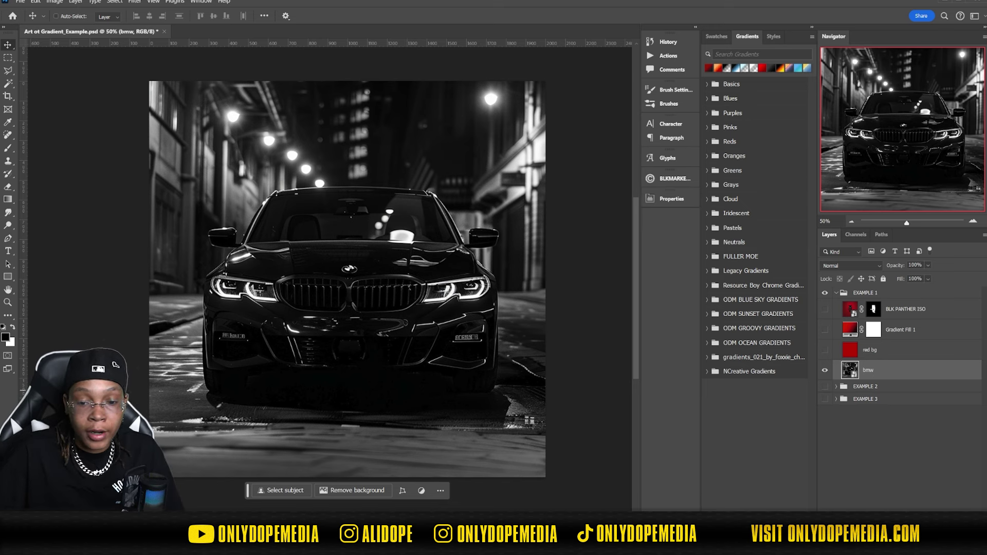
Add a Gradient Map adjustment layer above the bmw layer and enable Dither
left_click(937, 545)
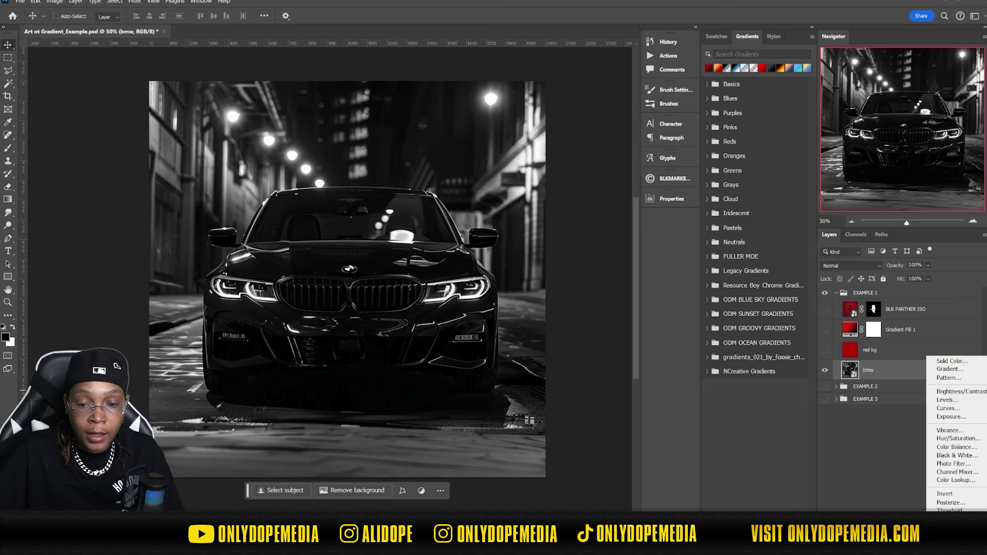
left_click(948, 520)
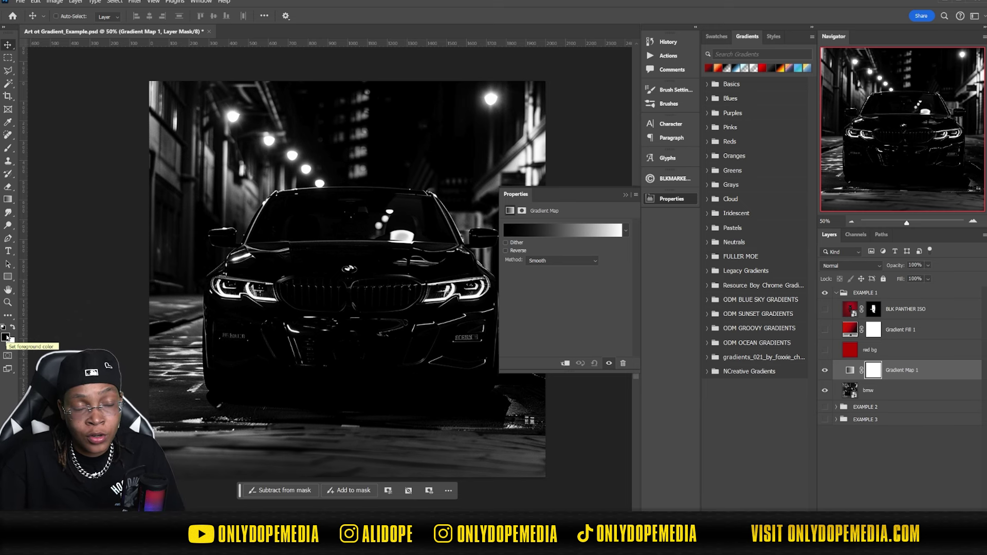
left_click(514, 243)
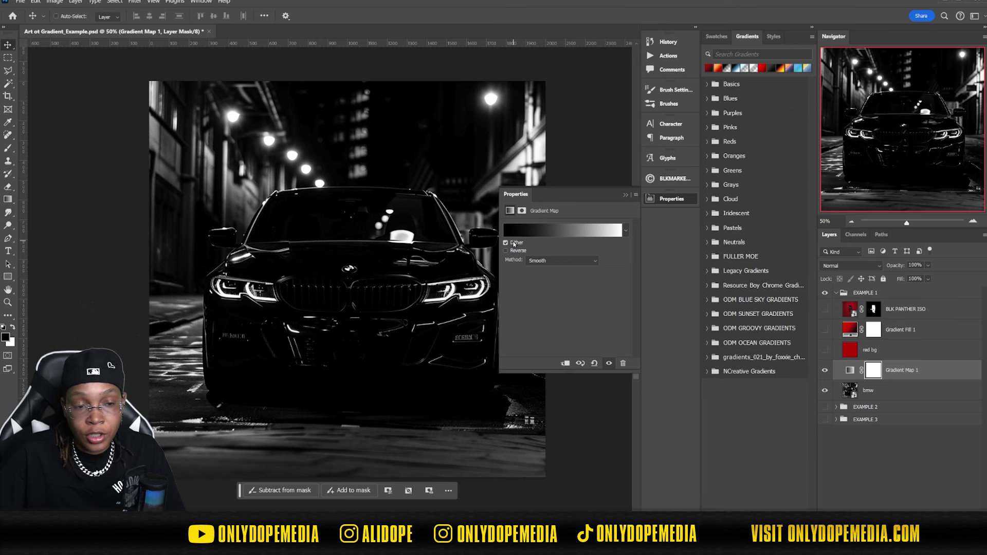
left_click(573, 234)
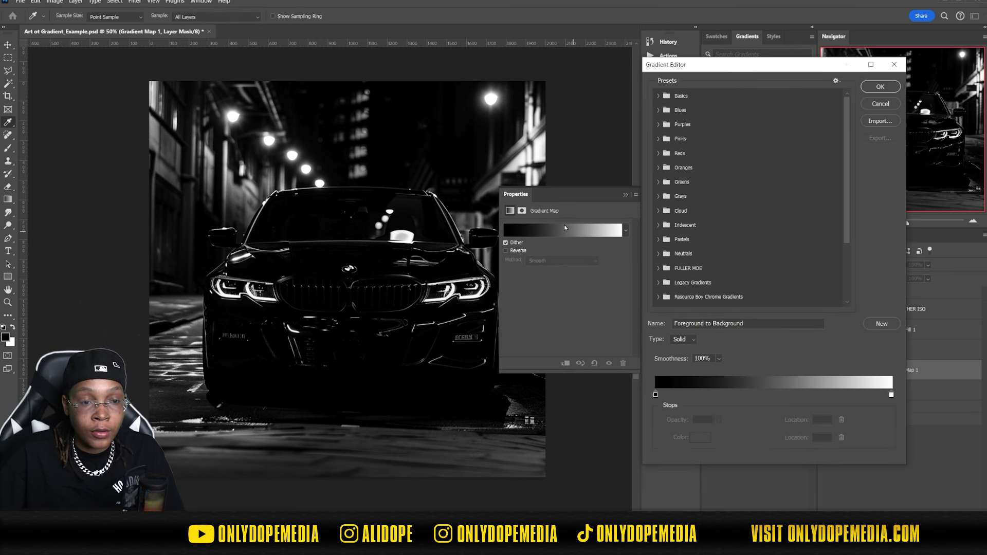
key("Escape")
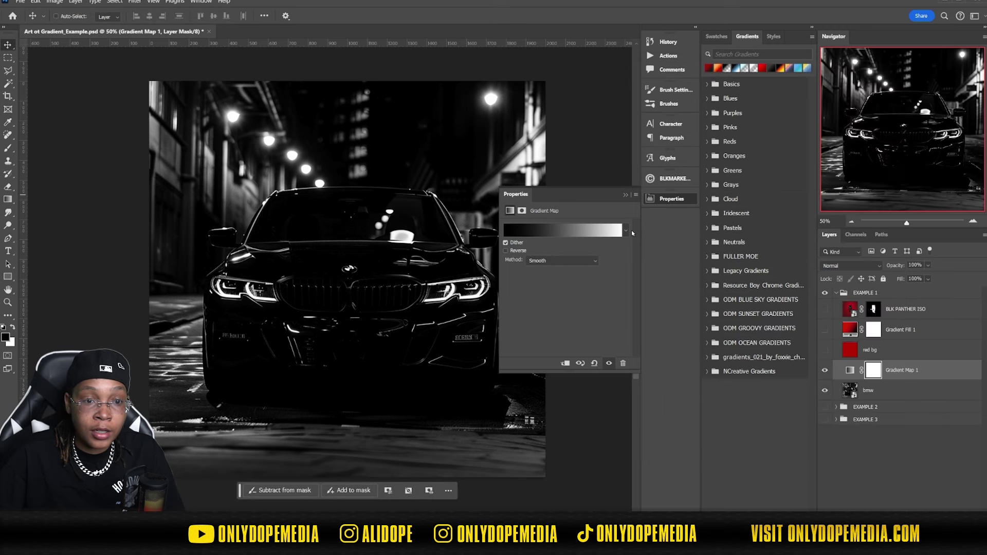
left_click(627, 231)
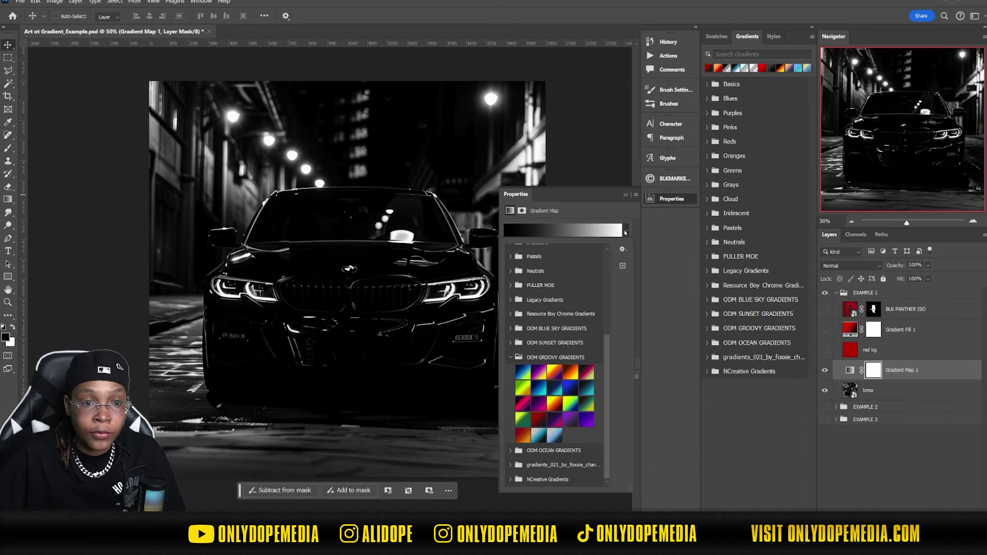
left_click(625, 233)
Apply the GROOVY 15 preset from ODM GROOVY GRADIENTS to the gradient map, with Reverse enabled
left_click(570, 233)
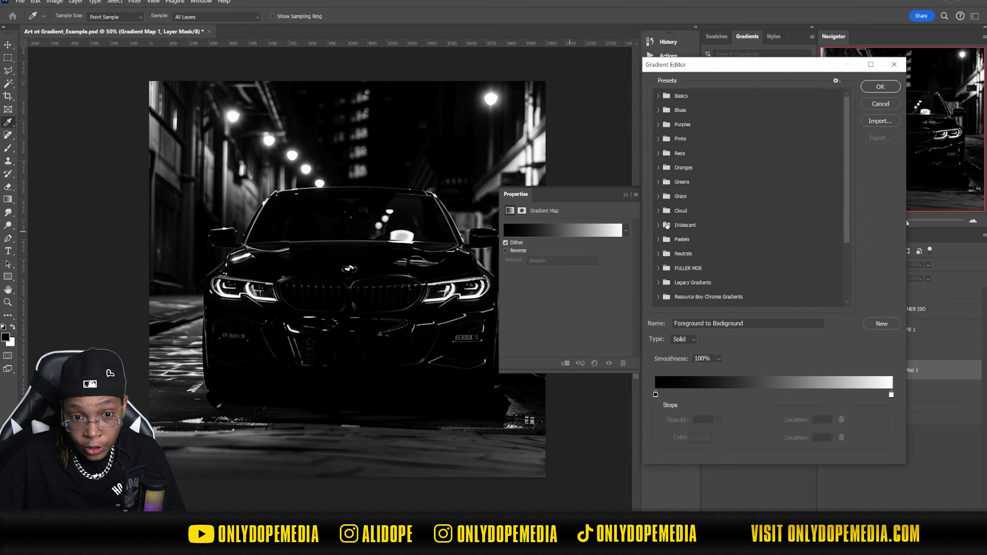
scroll(703, 273, "down", 3)
scroll(703, 273, "down", 1)
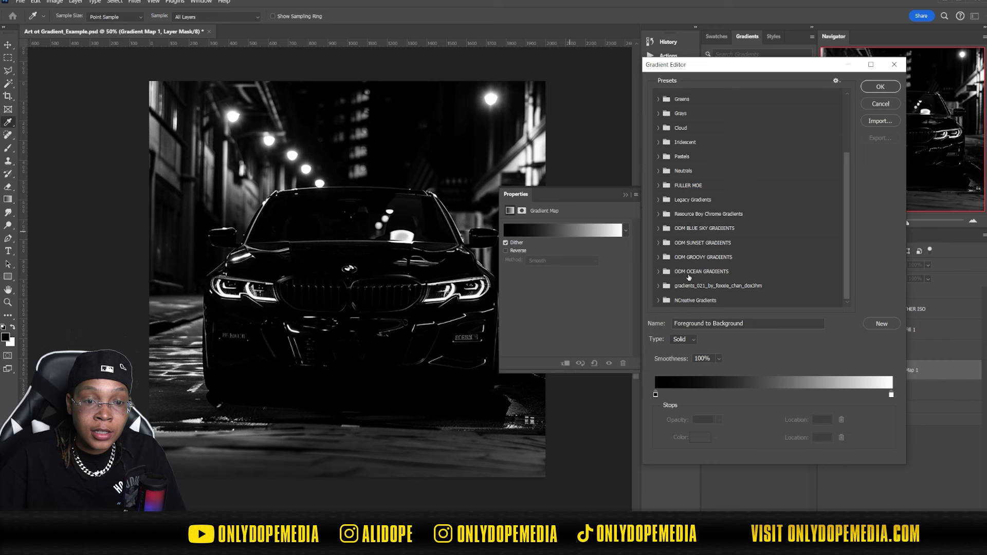
left_click(658, 272)
left_click(658, 257)
scroll(659, 260, "down", 2)
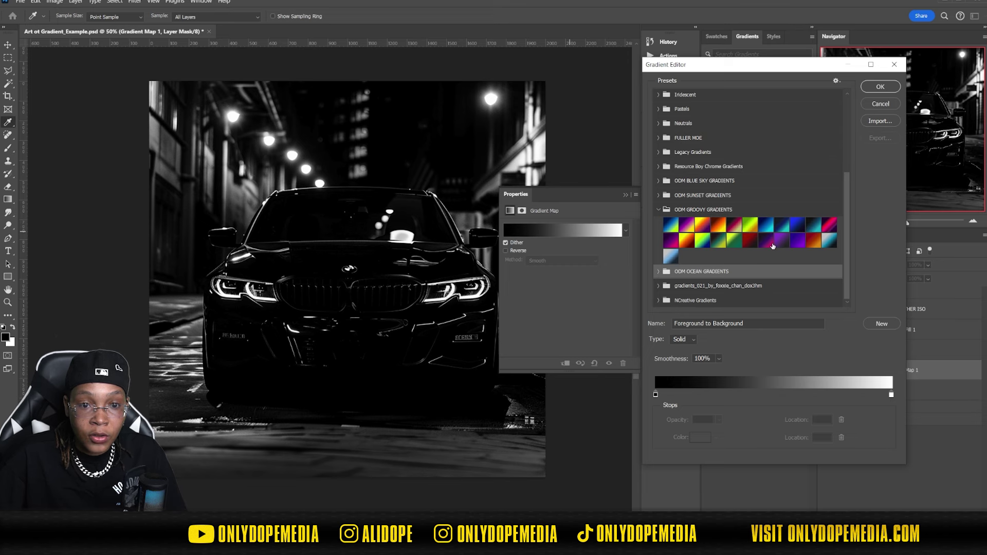
left_click(734, 240)
scroll(750, 273, "up", 1)
left_click(751, 272)
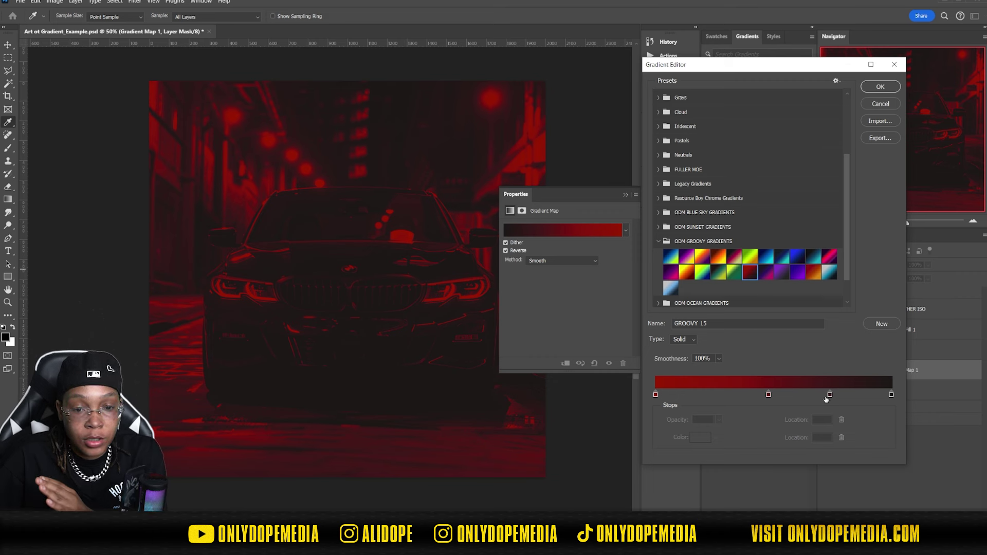
Remove the two middle color stops, set the first stop's color to ff2400 and accept the gradient
left_click(768, 395)
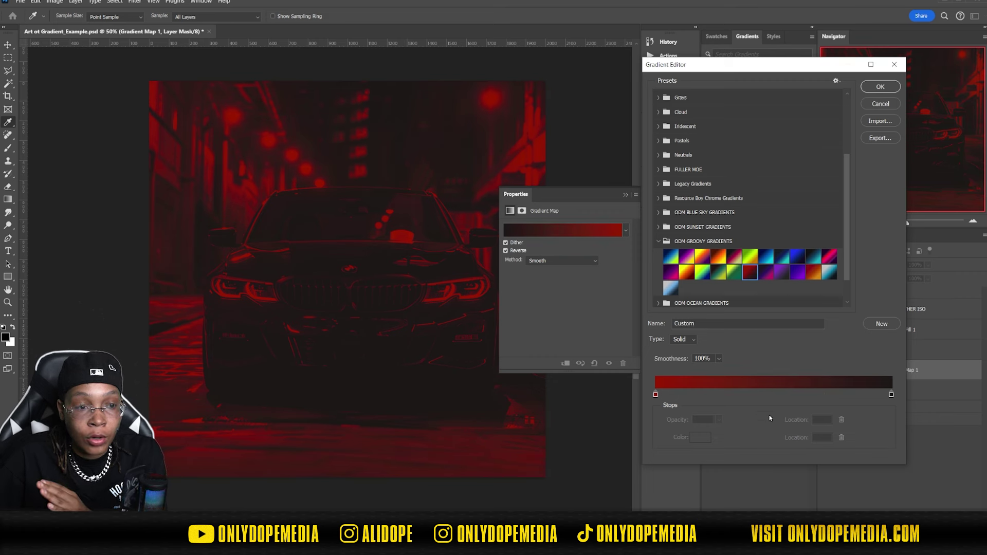
left_click(656, 396)
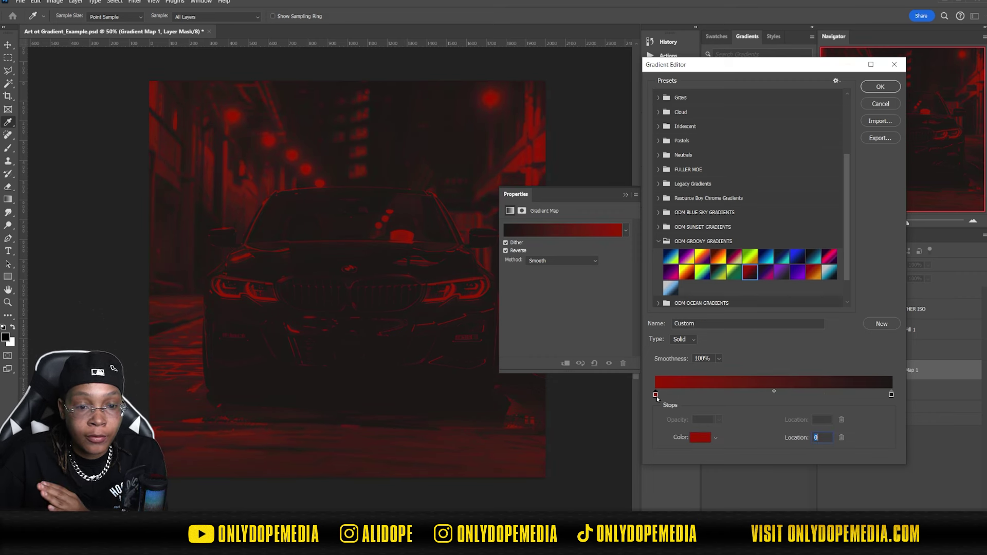
left_click(704, 437)
type("ff2400")
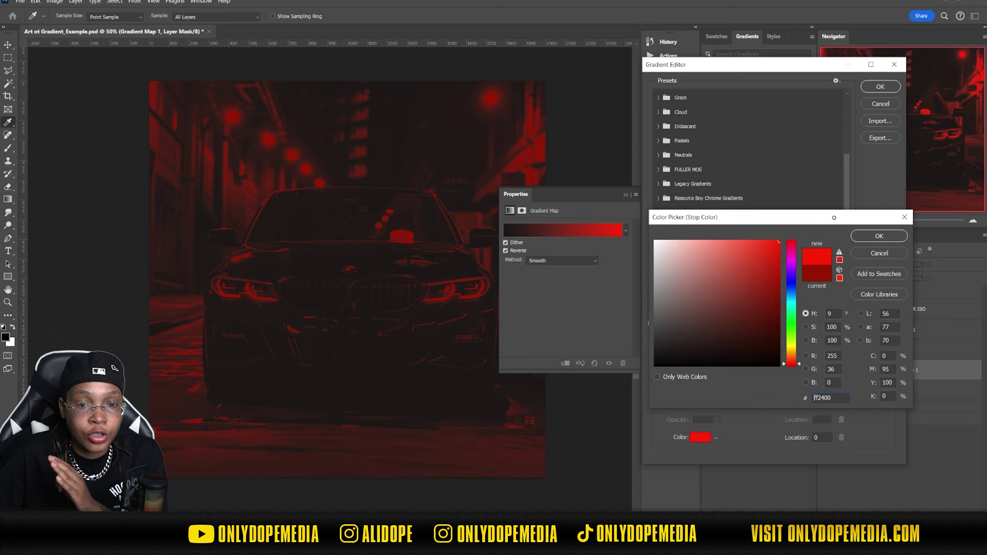
left_click(878, 236)
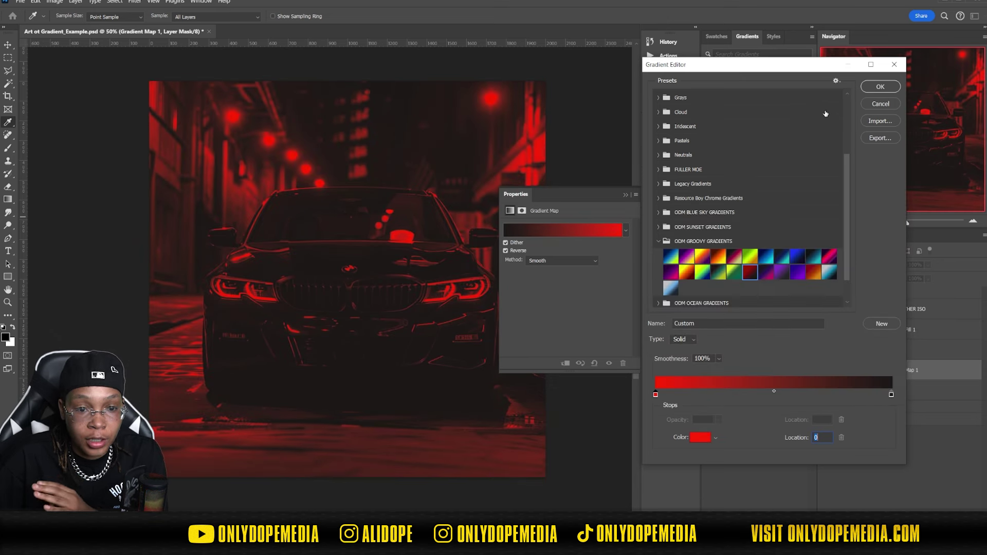
left_click(873, 91)
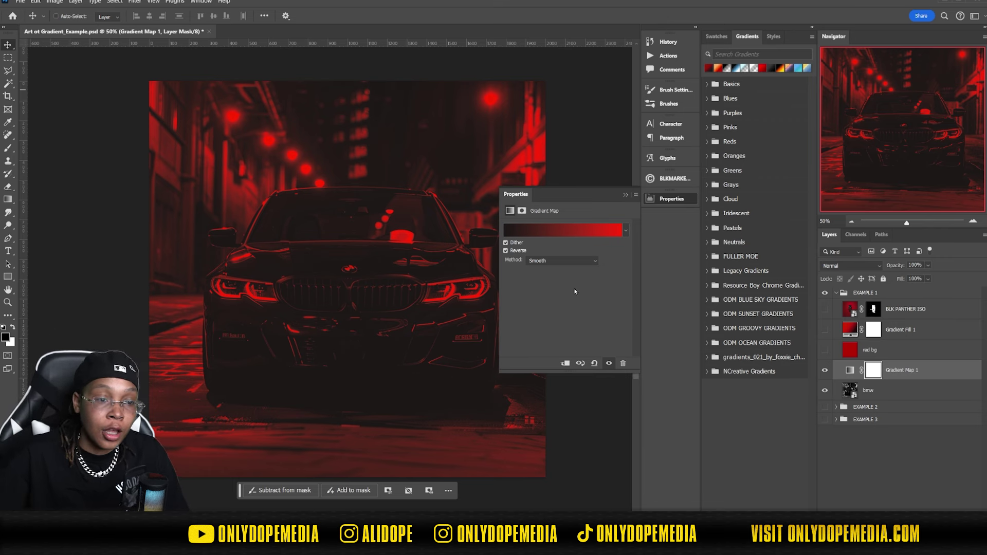
left_click(425, 307, "ctrl")
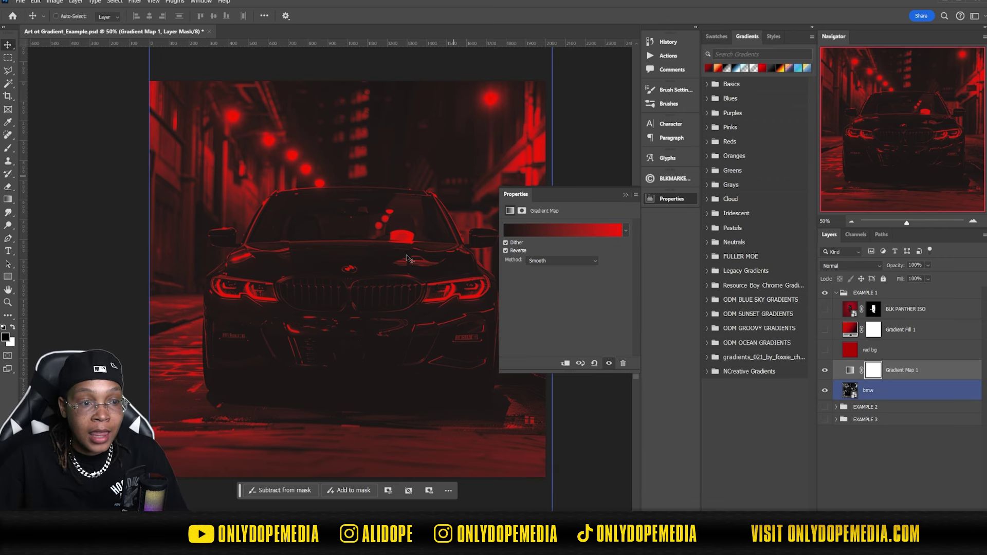
Turn the gradient map's Reverse option off and back on to compare the two color mappings
left_click(506, 251)
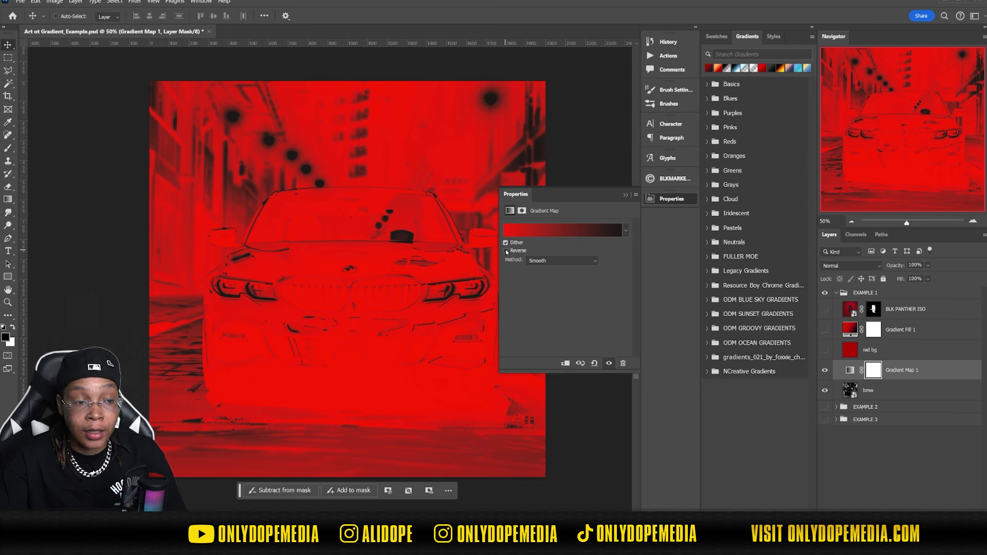
left_click(506, 252)
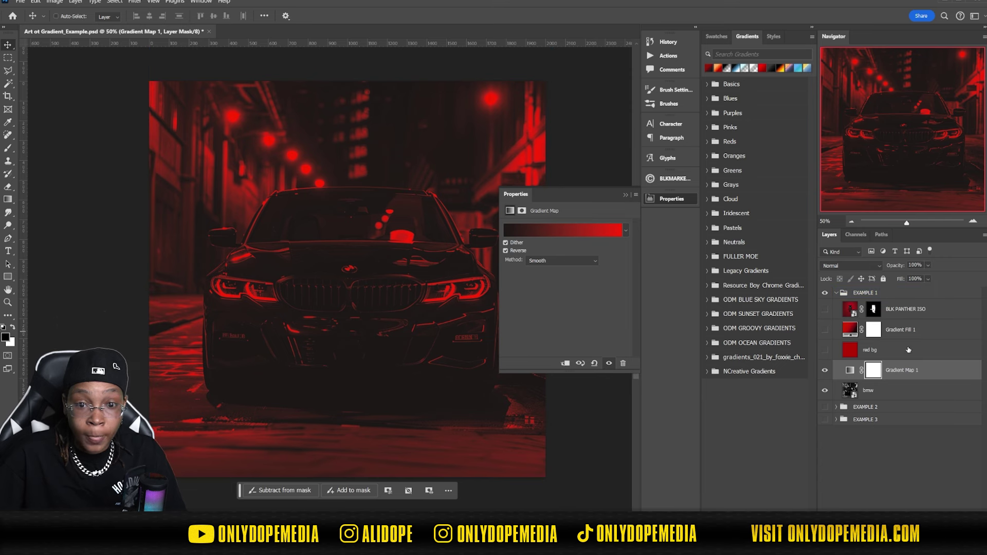
Compare the Multiply, Color Burn, Linear Burn and Darker Color blend modes on the Gradient Map 1 layer and set it to Darken
left_click(871, 266)
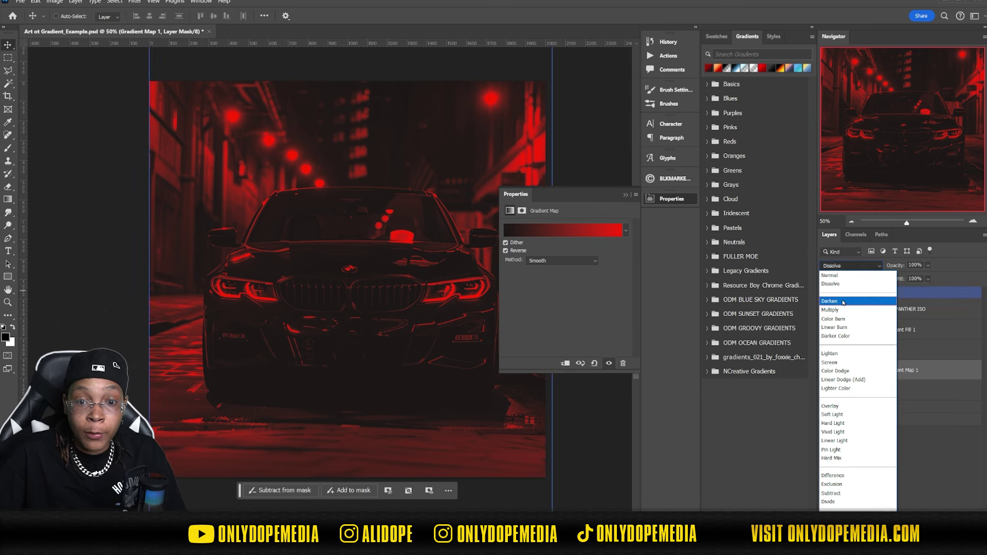
left_click(841, 299)
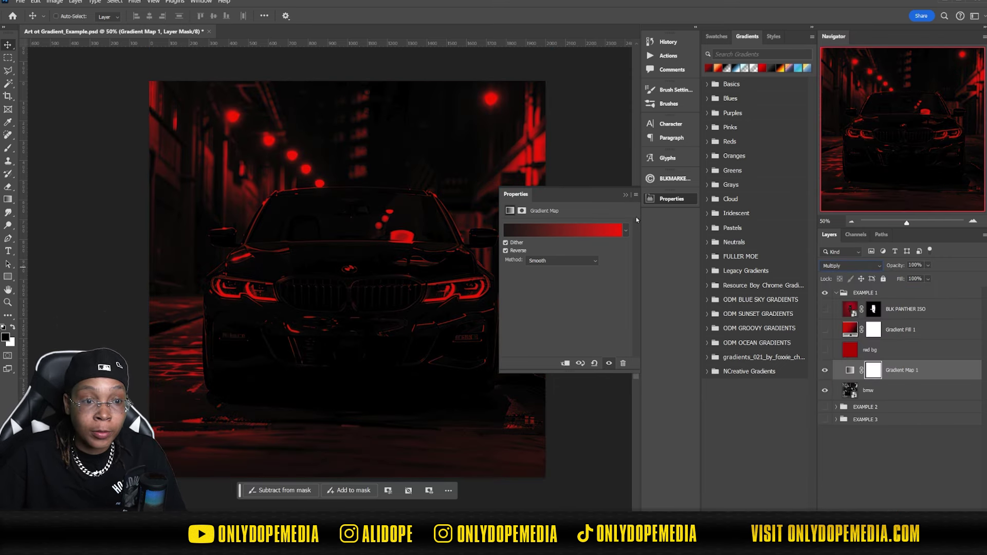
left_click(626, 195)
scroll(861, 266, "down", 1)
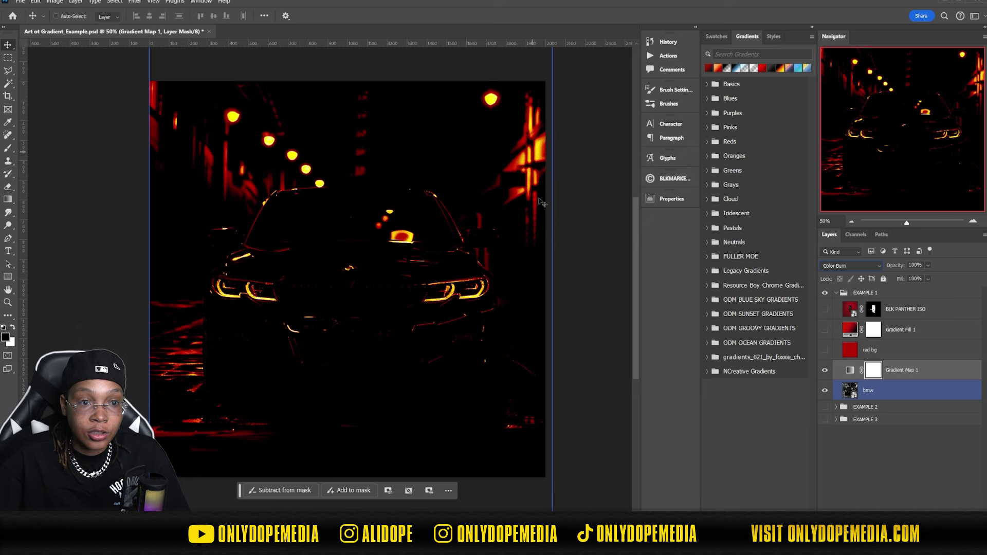
scroll(856, 268, "down", 1)
scroll(856, 268, "up", 1)
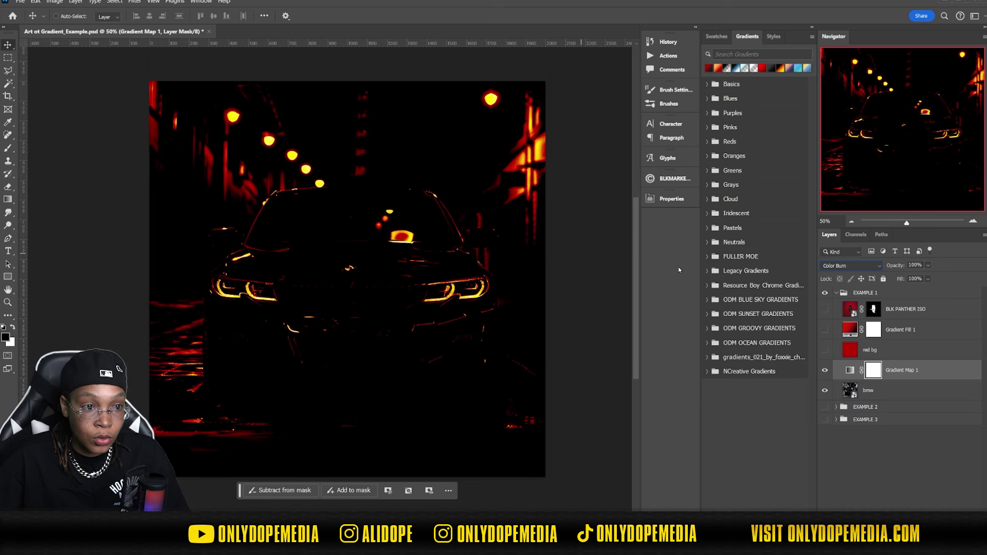
scroll(838, 265, "down", 1)
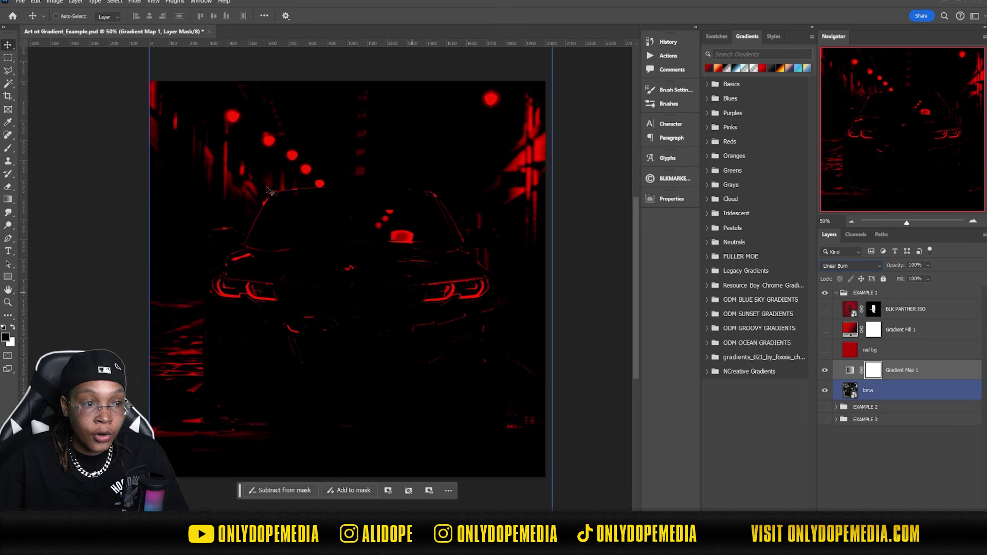
scroll(856, 266, "down", 1)
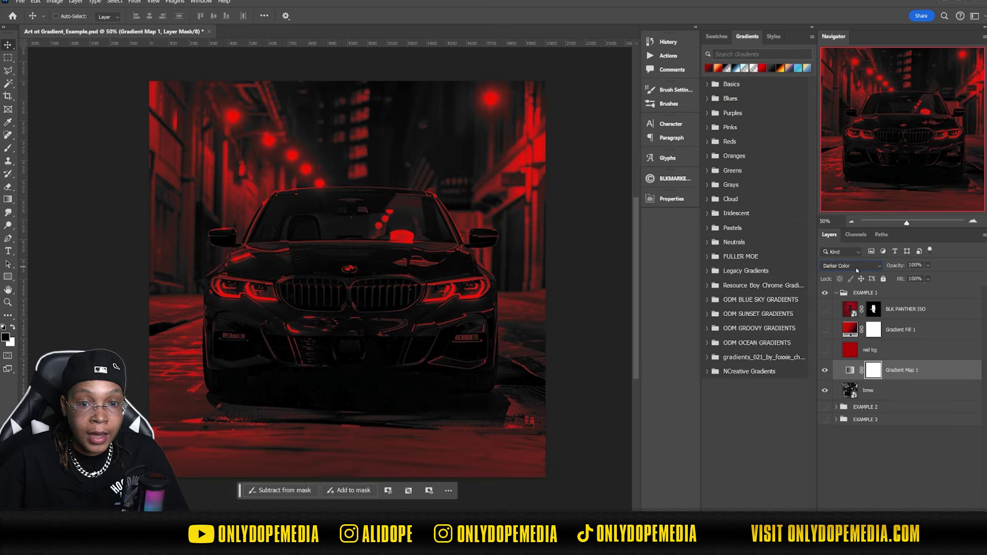
left_click(857, 266)
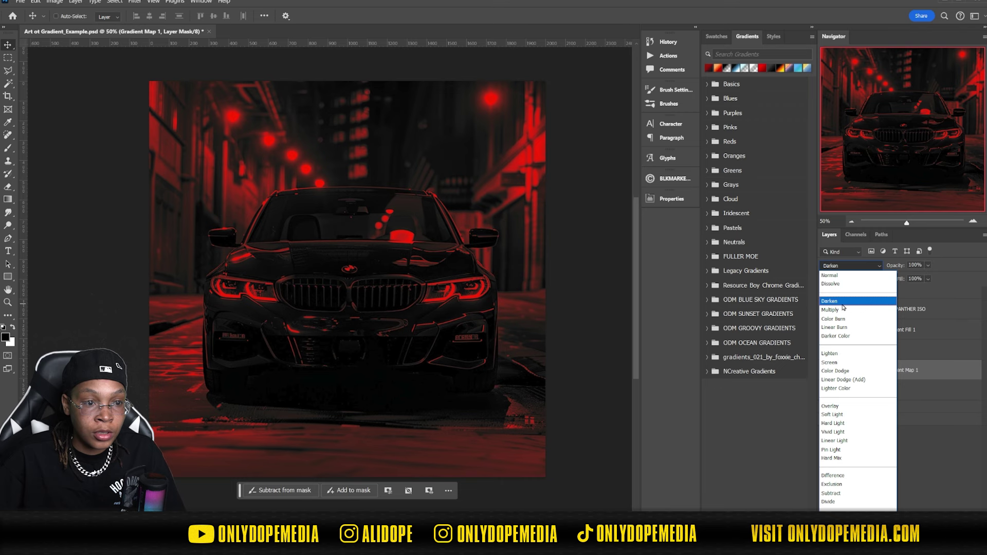
left_click(843, 303)
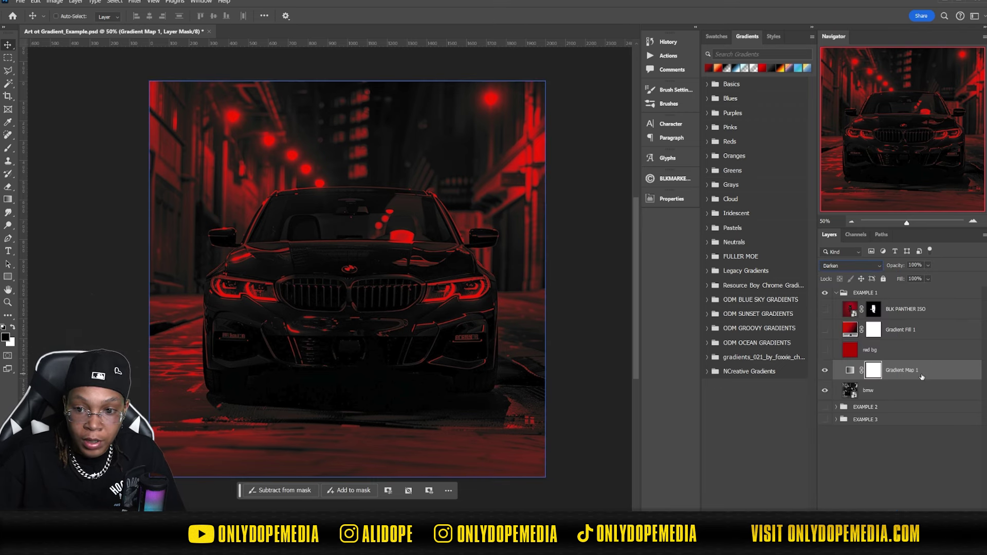
Open Gradient Map 1's gradient for editing, remove the red color stop and put a red stop back at the gradient's start
left_click(848, 372)
left_click(563, 230)
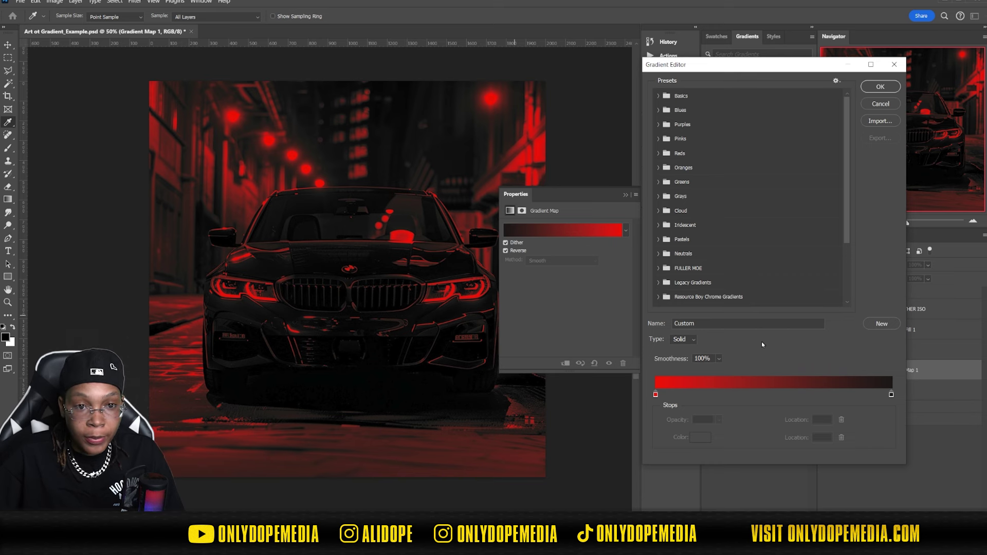
left_click_drag(656, 396, 813, 419)
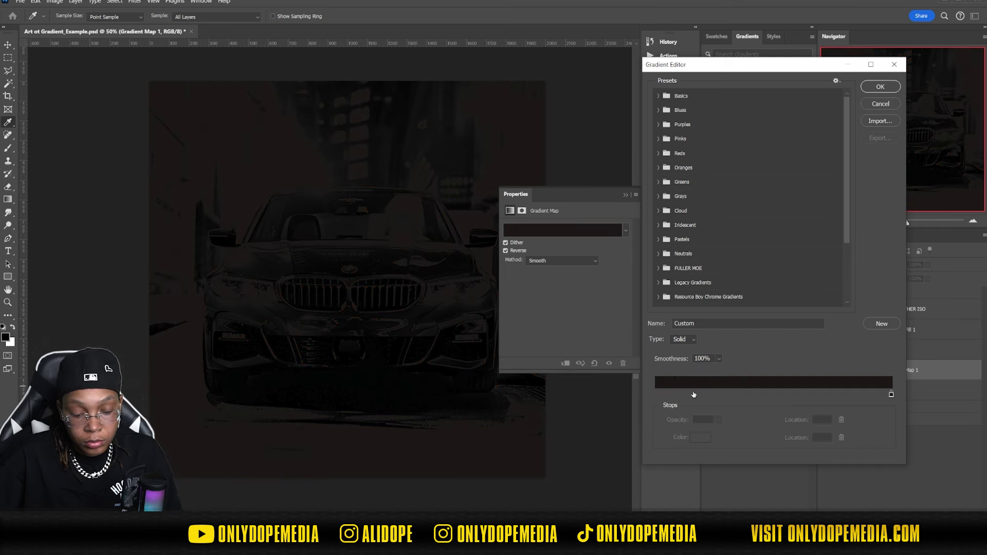
left_click(769, 395)
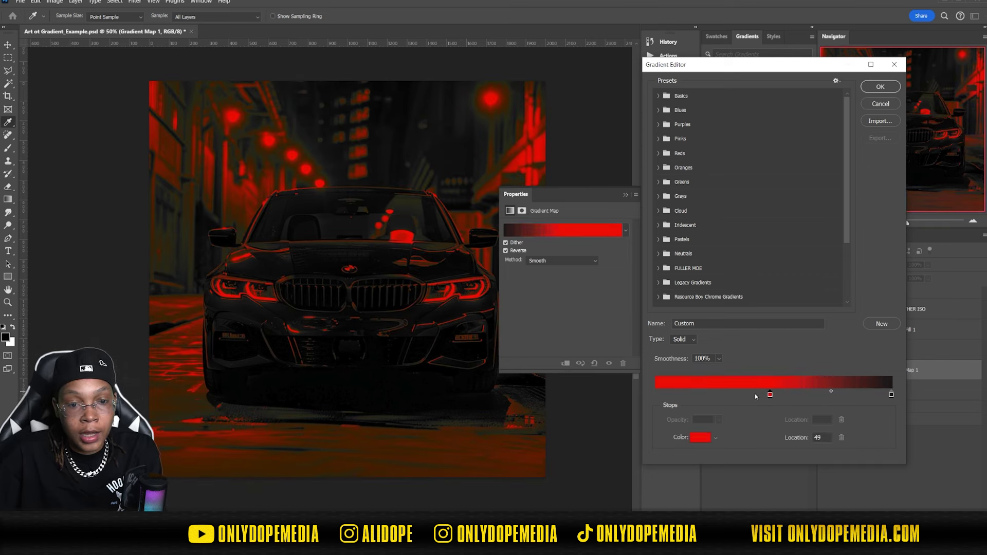
left_click_drag(769, 394, 656, 395)
Add a color stop at location 56 in the gradient and set its color to yellow, dccf00
left_click(891, 395)
mouse_move(892, 395)
left_mouse_down()
mouse_move(720, 394)
mouse_move(891, 395)
left_mouse_up()
left_click(789, 394)
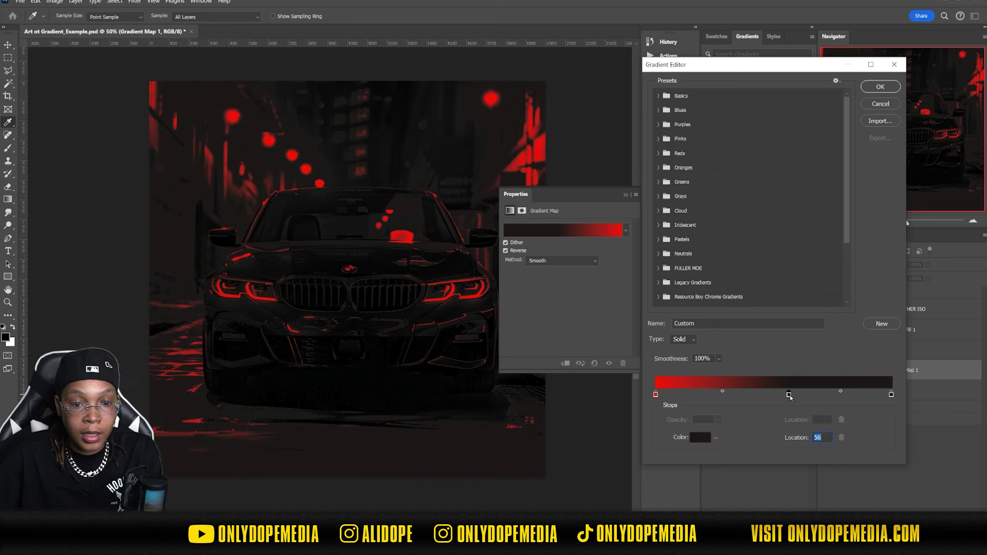
left_click(701, 437)
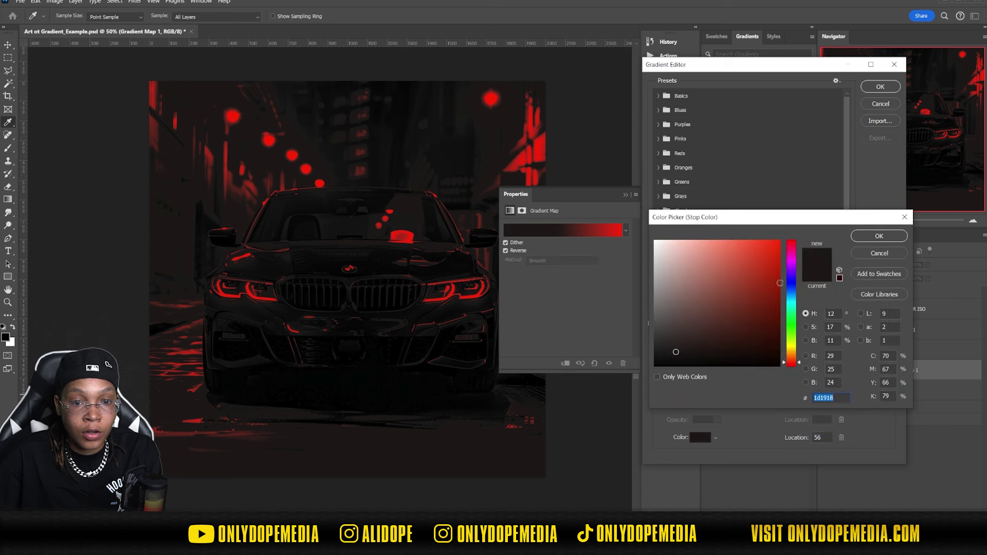
left_click_drag(791, 360, 780, 259)
left_click(763, 286)
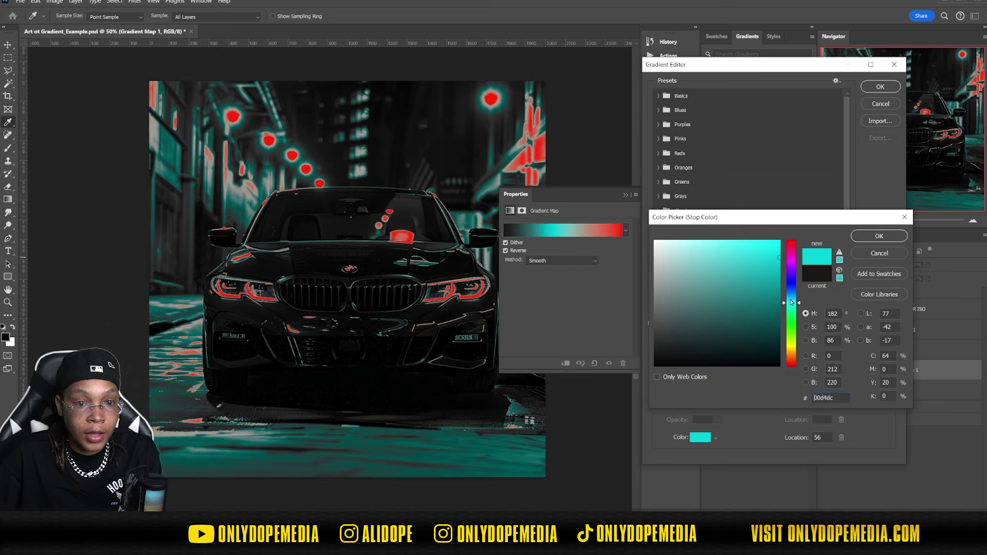
left_click_drag(791, 303, 797, 349)
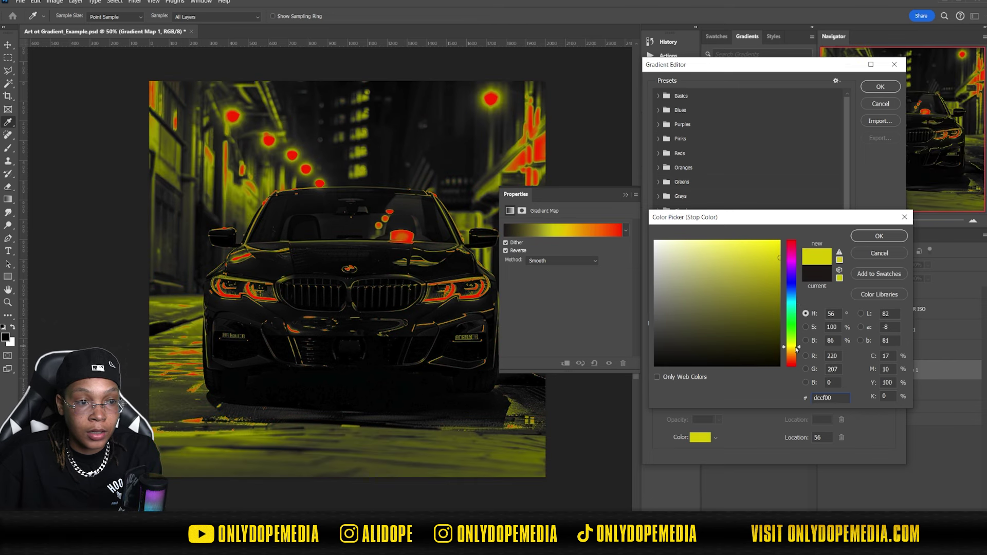
left_click(880, 236)
Arrange the stops with yellow at the gradient's start and red closer to it, and set Gradient Map 1's blend mode to Linear Light
left_click(821, 394)
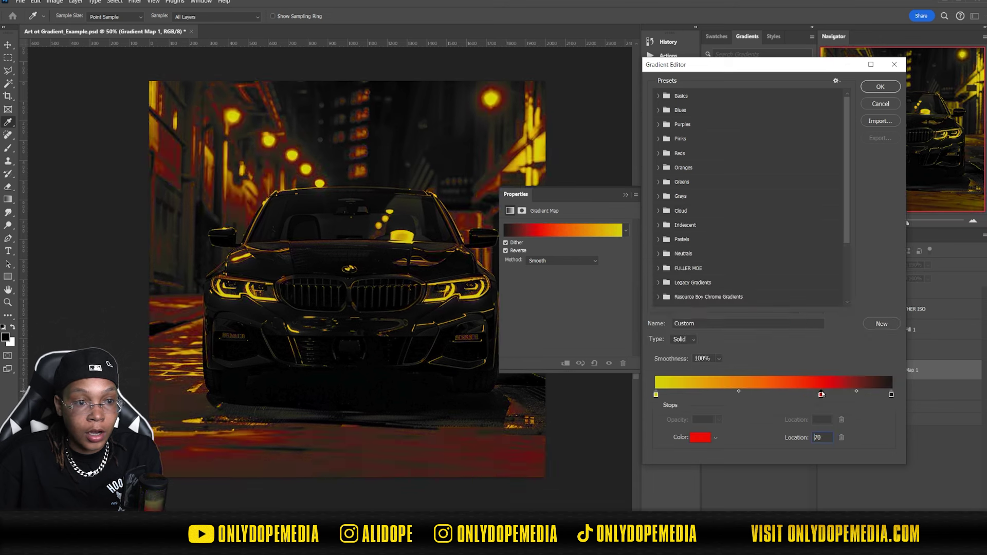
left_click_drag(821, 394, 721, 393)
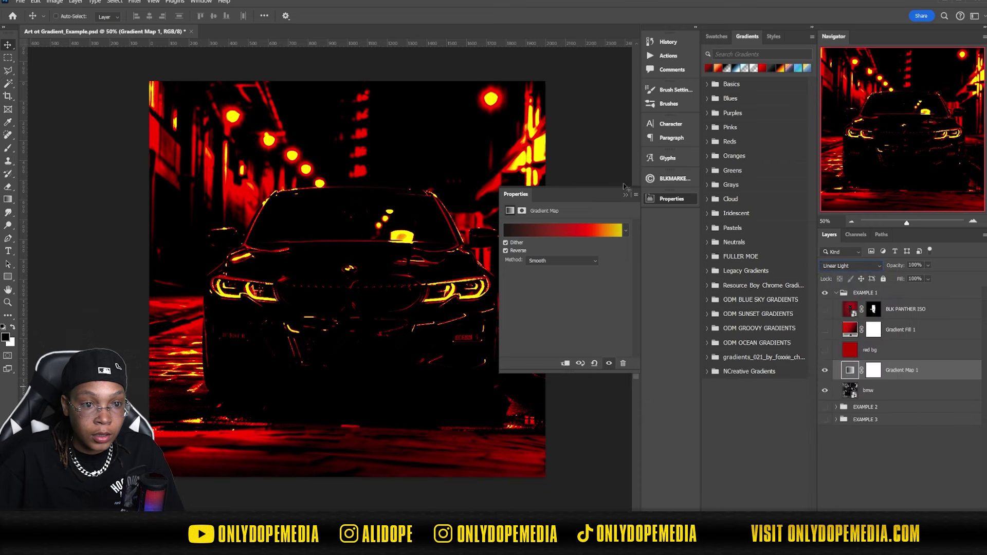
left_click(626, 194)
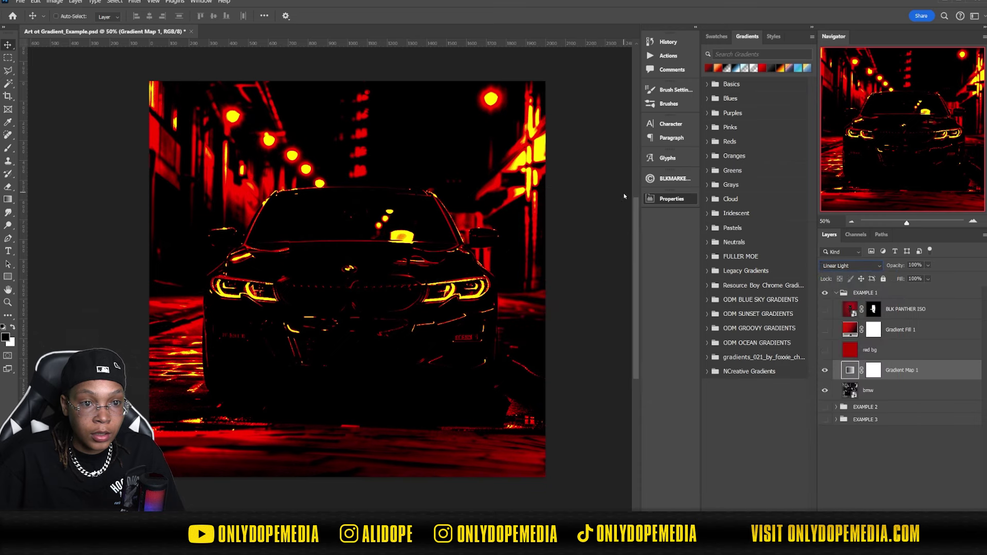
left_click(520, 140, "ctrl")
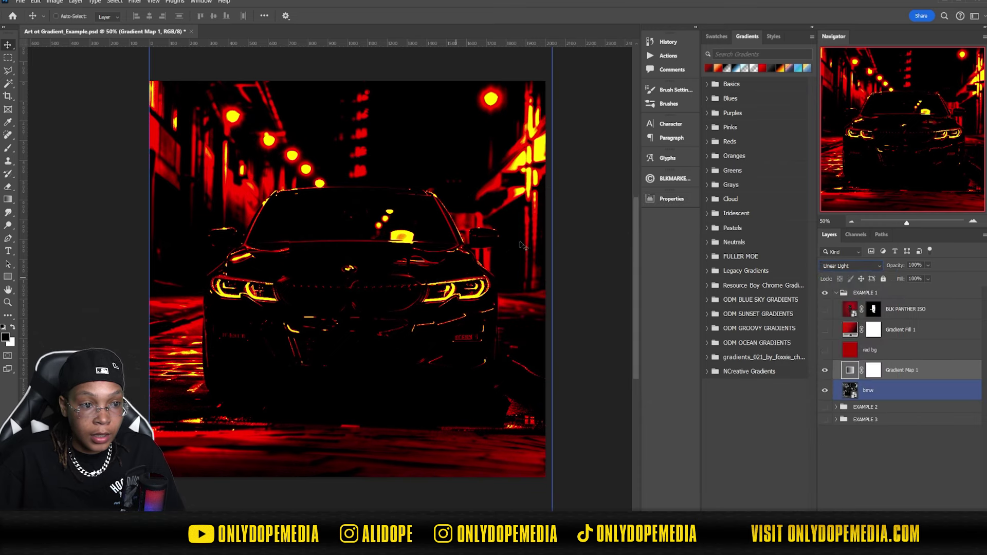
Preview acid rain and other presets from the Reds, Pinks, Purples and Blues folders on Gradient Map 1, and cancel the edit
left_click(850, 370)
double_click(849, 370)
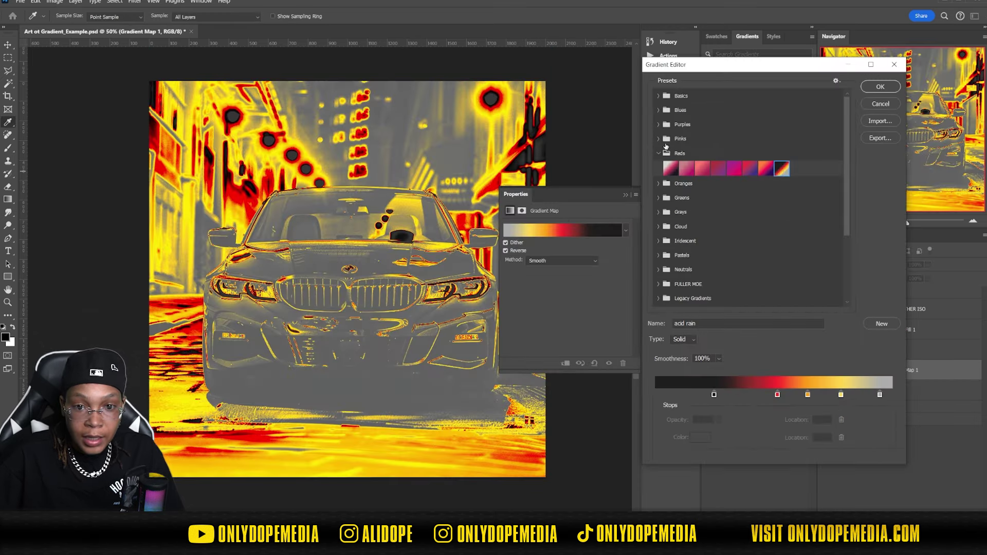
left_click(665, 141)
left_click(687, 154)
left_click(702, 153)
left_click(718, 154)
left_click(666, 124)
left_click(797, 155)
left_click(815, 157)
left_click(782, 145)
left_click(660, 111)
left_click(671, 126)
left_click(671, 157)
left_click(660, 112)
scroll(660, 113, "down", 10)
key("Escape")
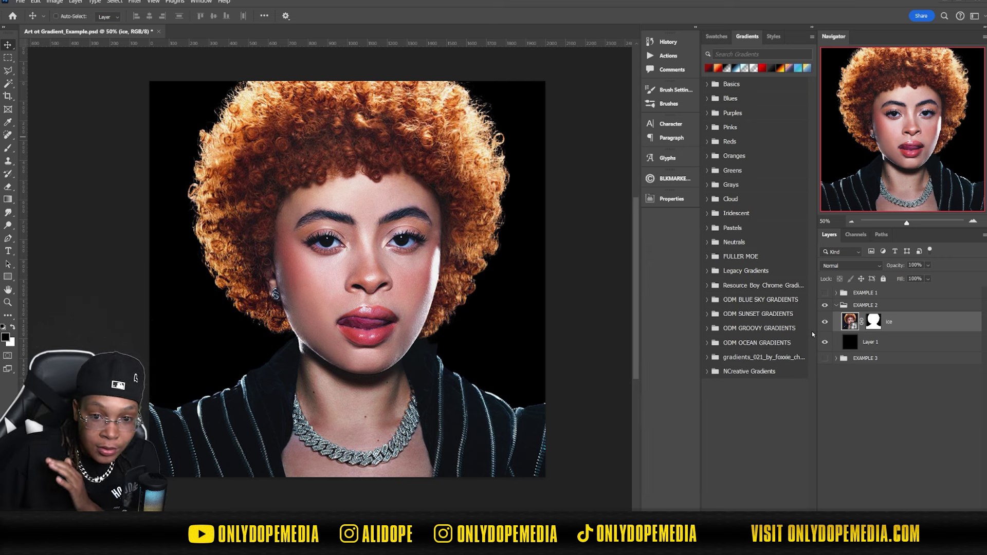
Select the black Layer 1 in the EXAMPLE 2 group, activate the Gradient tool and collapse the ODM GROOVY GRADIENTS preset folder
left_click(897, 343)
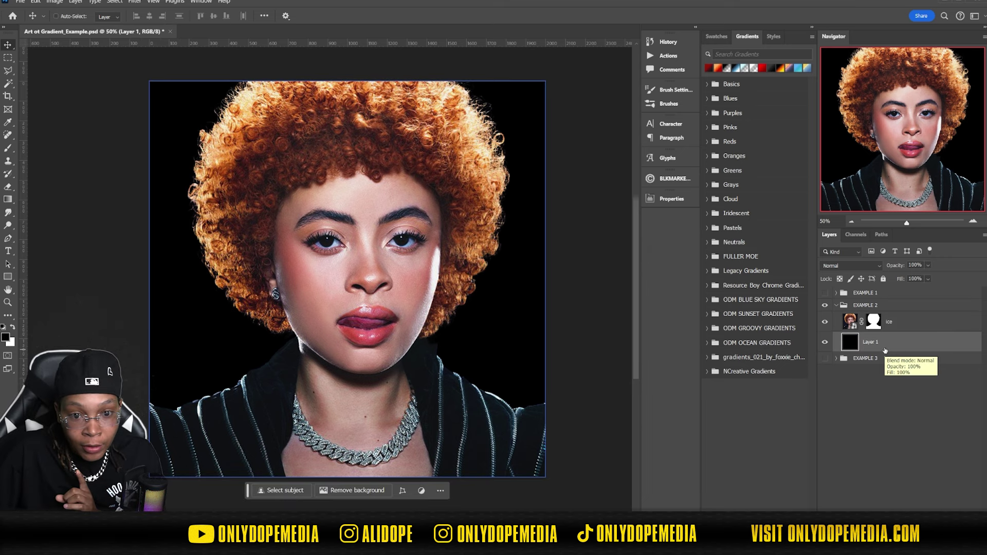
left_click(8, 200)
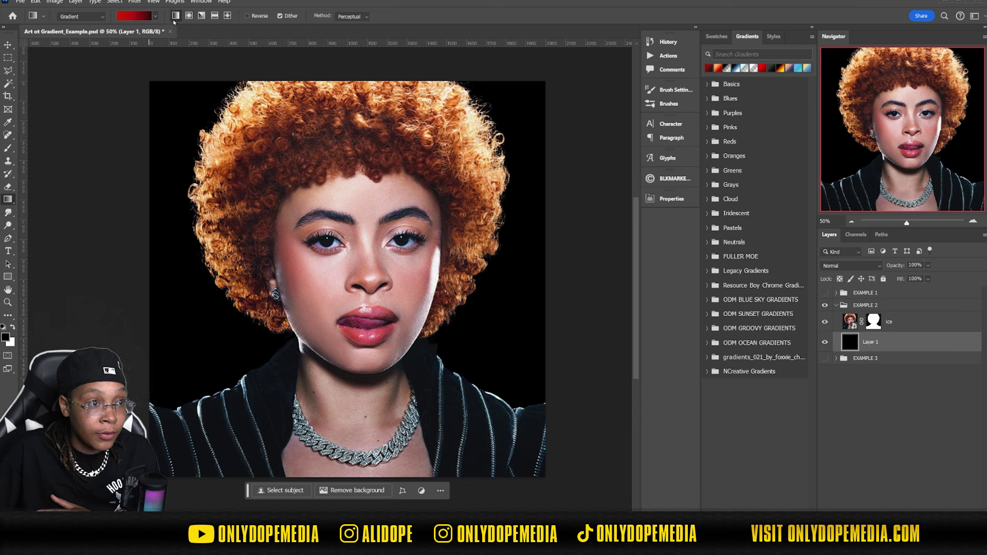
left_click(156, 20)
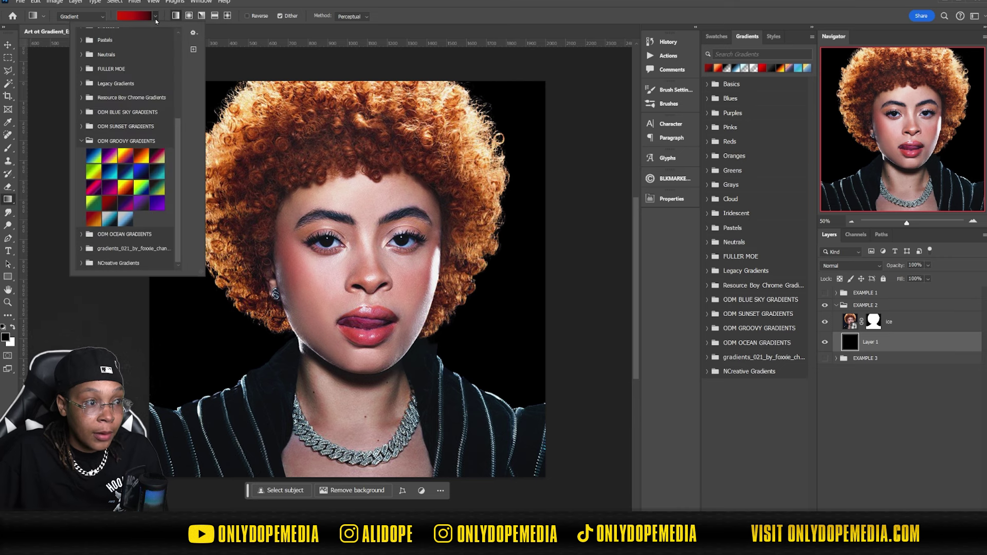
left_click(82, 140)
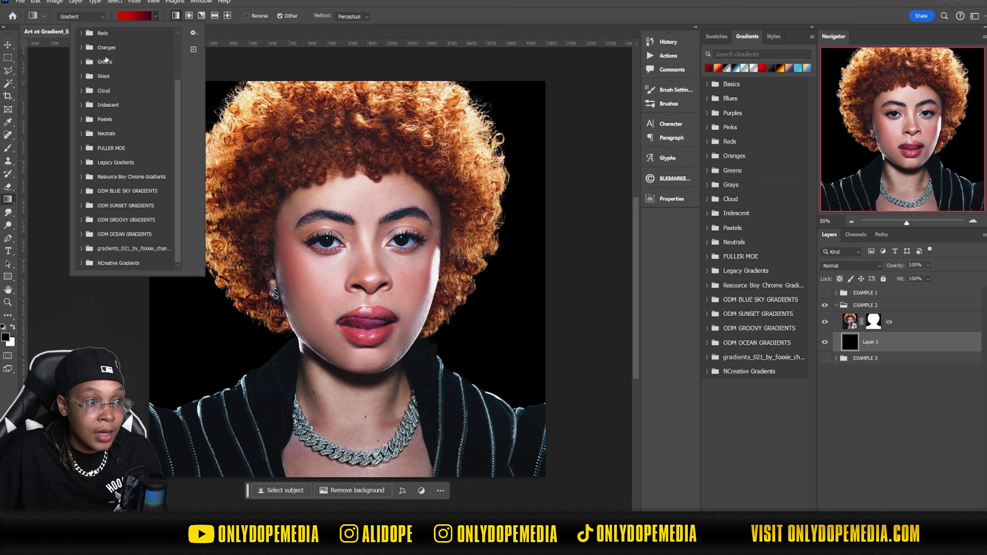
left_click(154, 19)
left_click(135, 20)
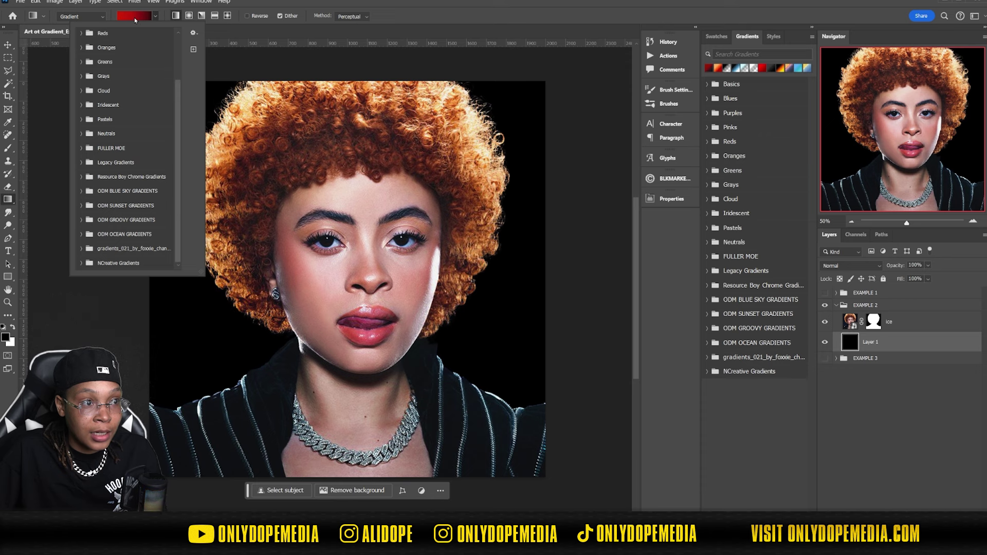
left_click(154, 17)
Draw a vertical linear red-to-black gradient behind the portrait from the necklace to the eyes, raising its dark end and lowering its middle stop
left_click_drag(382, 436, 378, 229)
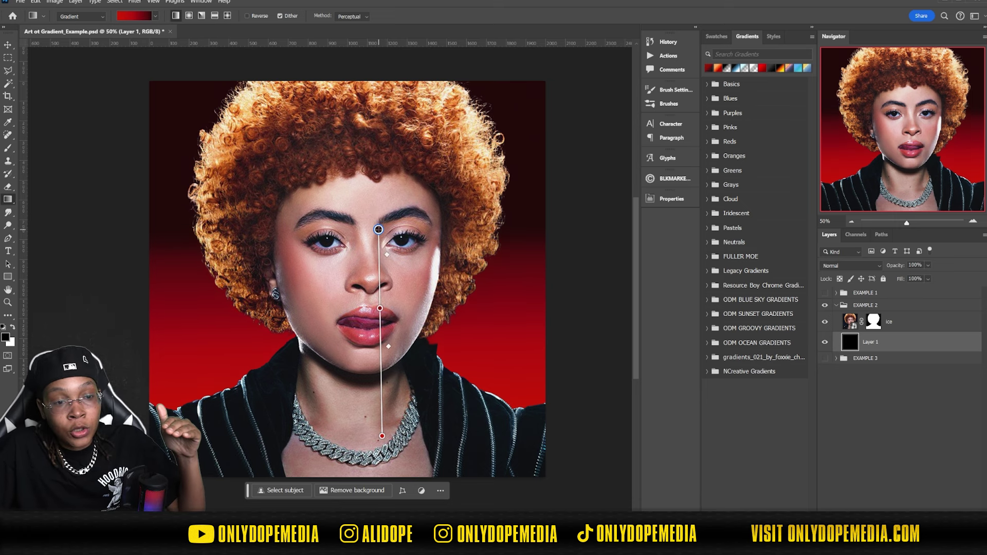
left_click_drag(378, 230, 383, 210)
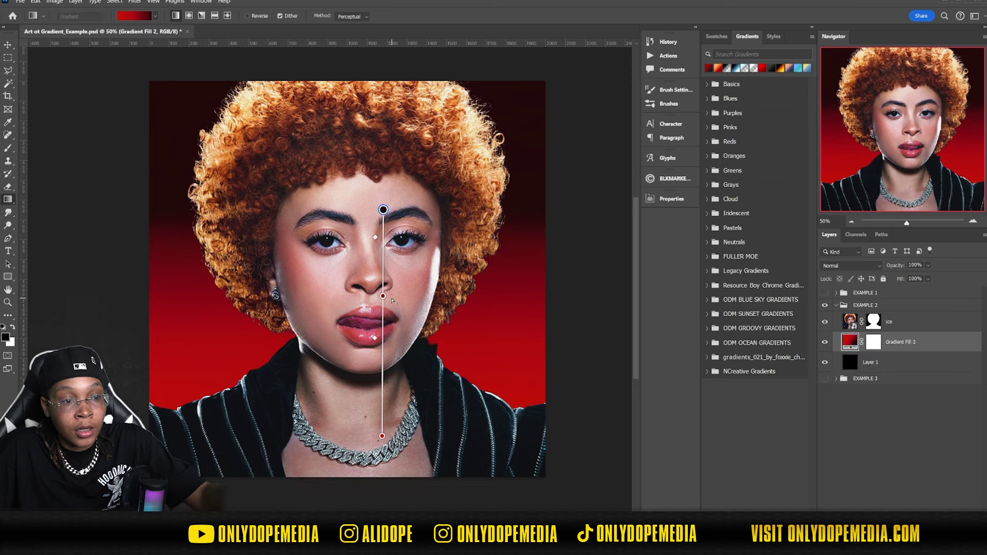
left_click_drag(387, 299, 385, 354)
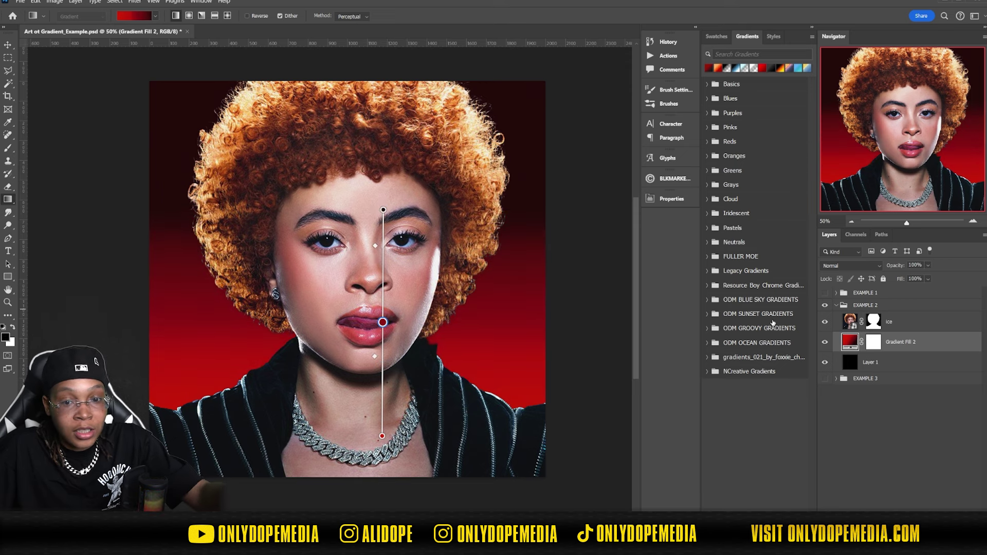
Apply the GROOVY 22 preset from ODM GROOVY GRADIENTS to the Gradient Fill 2 layer
double_click(846, 347)
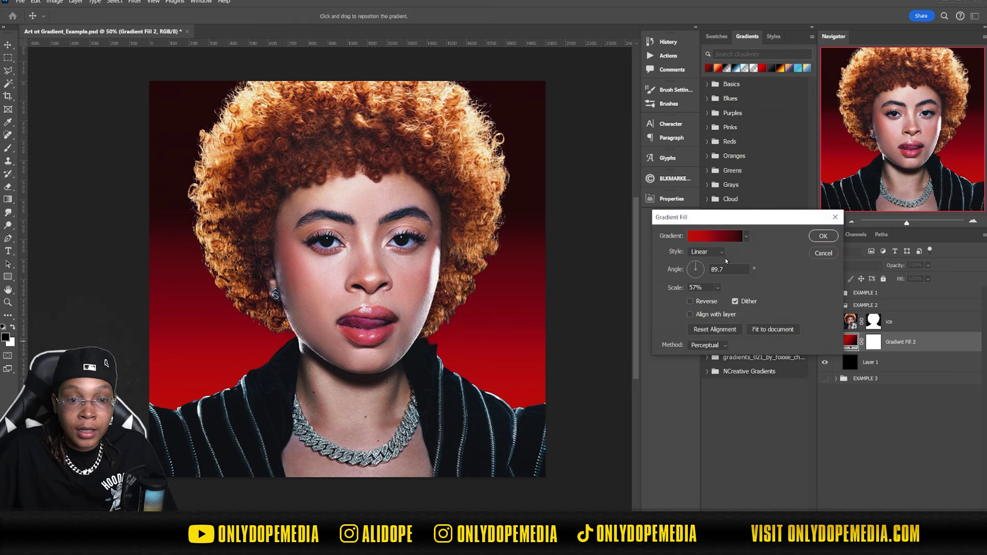
left_click(715, 236)
scroll(725, 306, "down", 5)
left_click(659, 272)
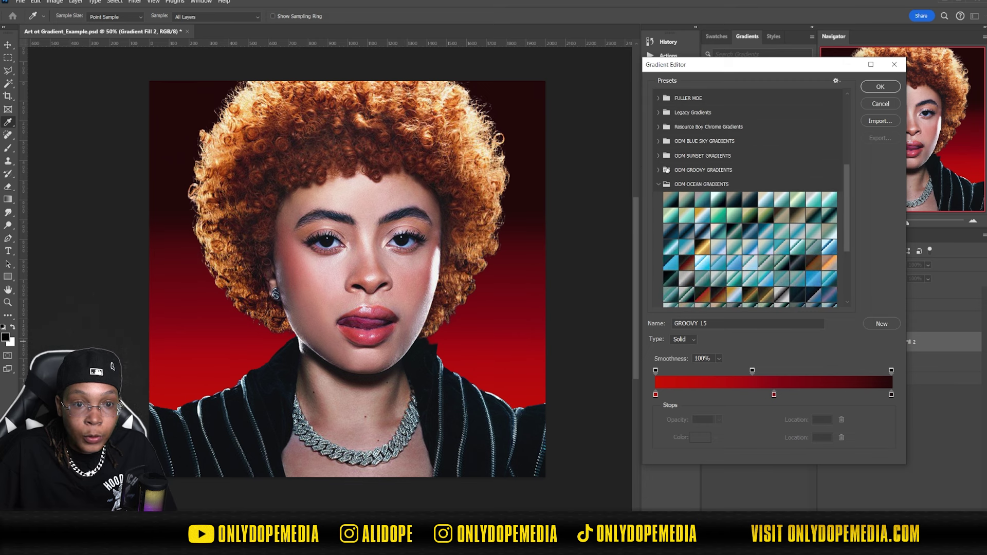
left_click(658, 170)
left_click(660, 232)
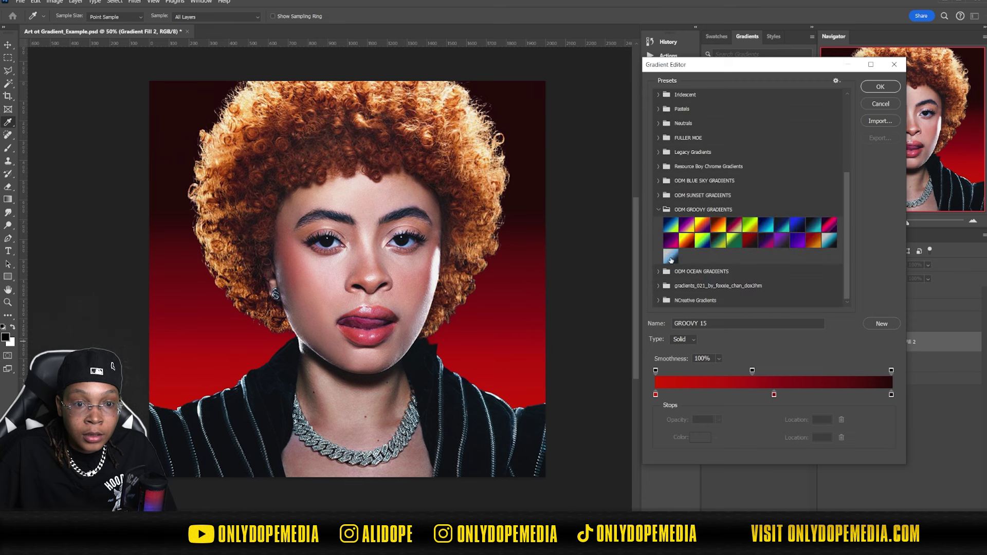
left_click(670, 256)
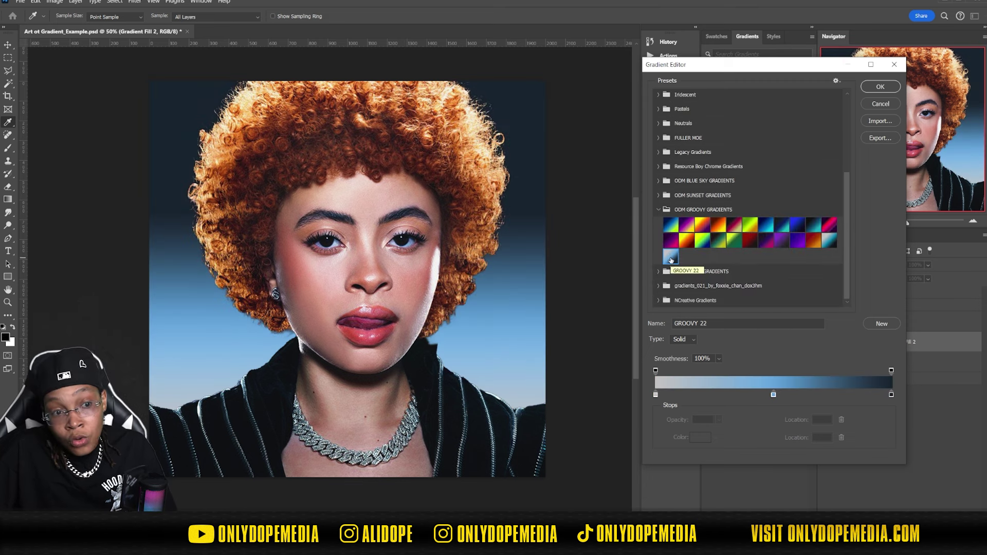
Try the GROOVY 21 and GROOVY 13 presets on the Gradient Fill 2 layer and accept GROOVY 21
left_click(830, 240)
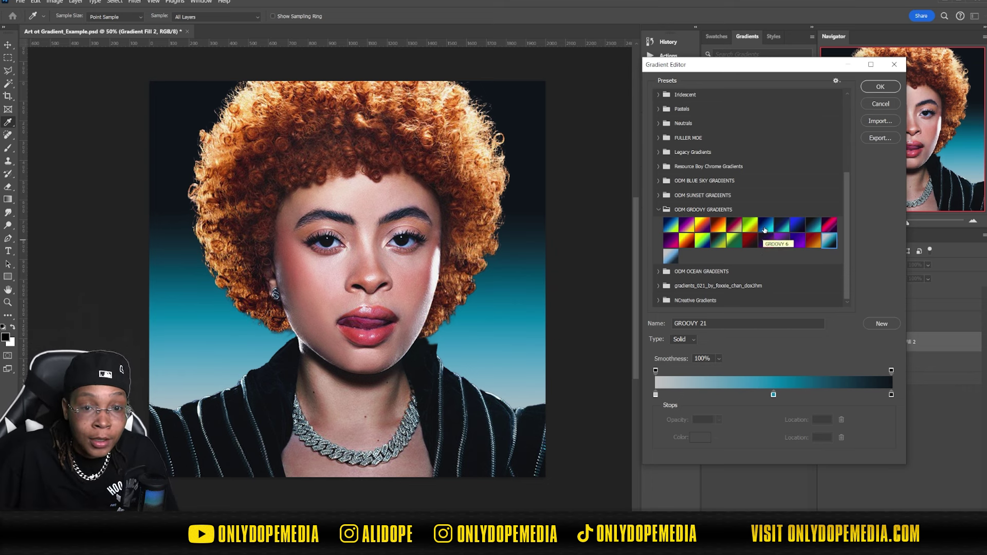
key("Up")
key("Left")
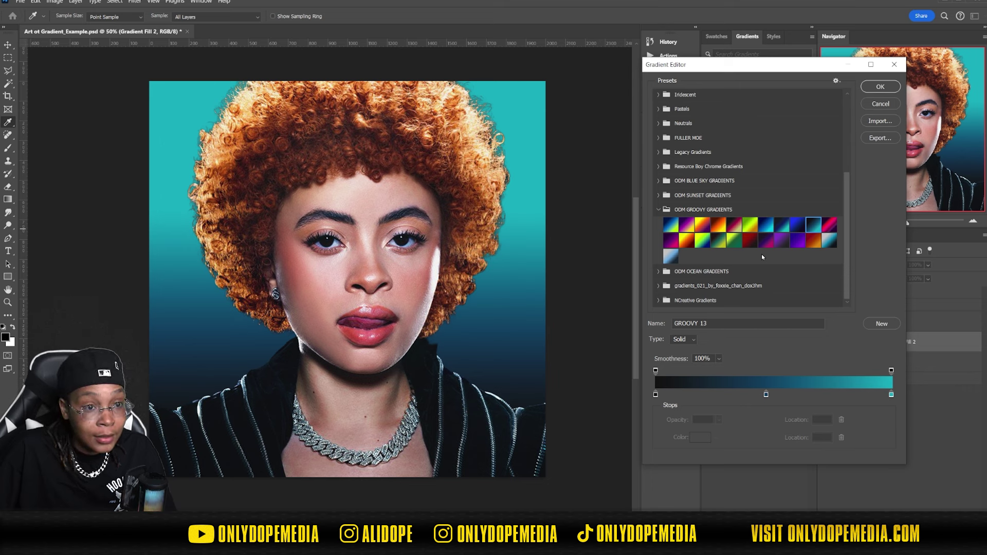
left_click(827, 241)
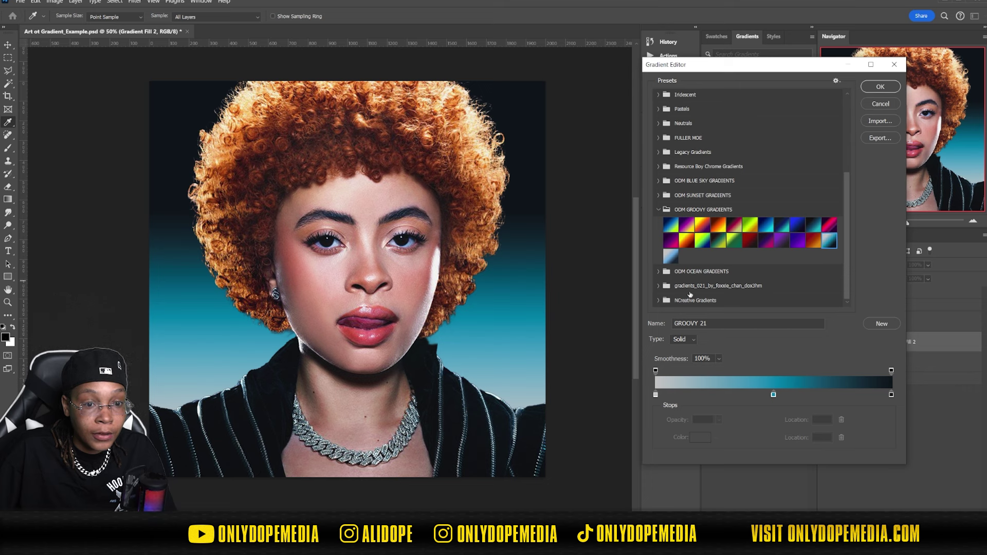
left_click(880, 87)
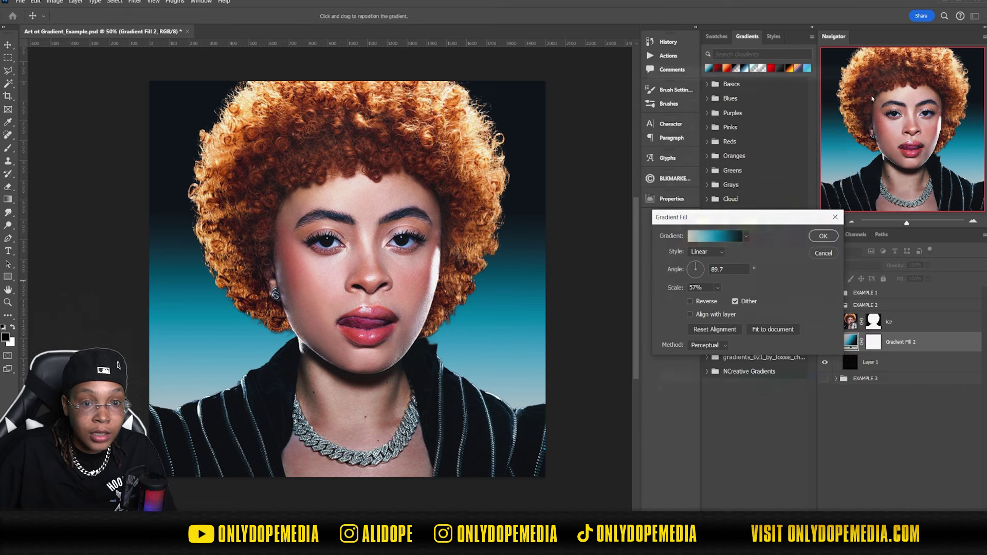
Reverse the gradient of Gradient Fill 2 and replace its preset with GROOVY 13
left_click(691, 301)
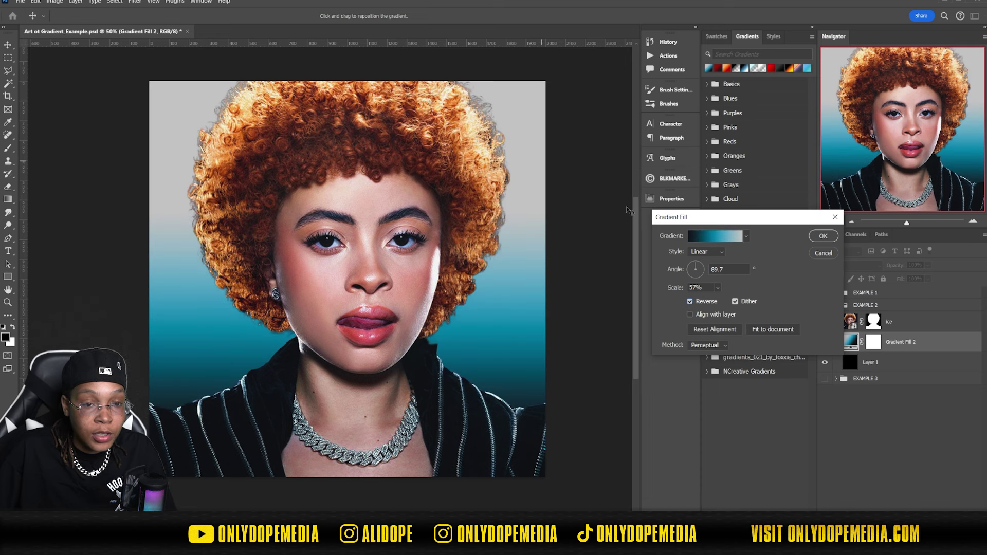
left_click(703, 238)
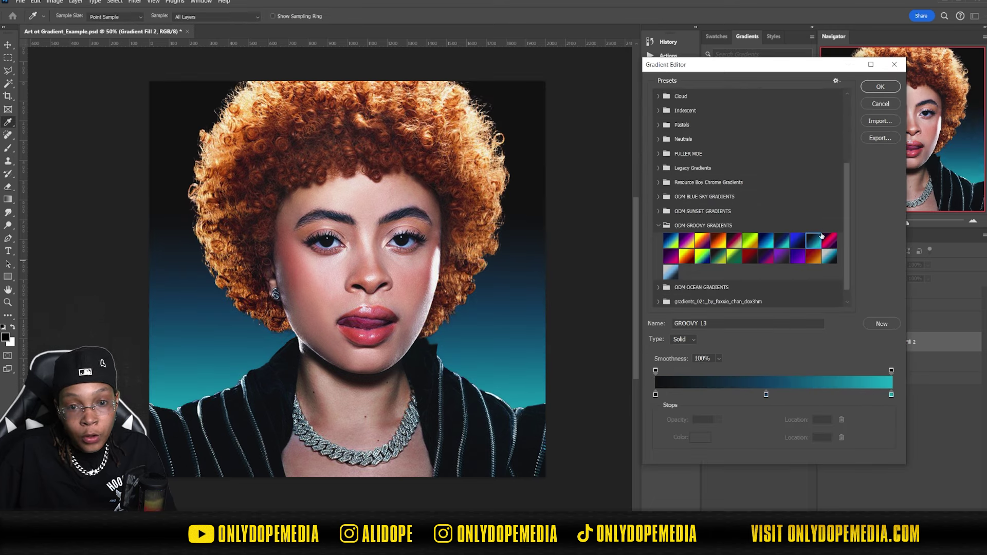
left_click(880, 87)
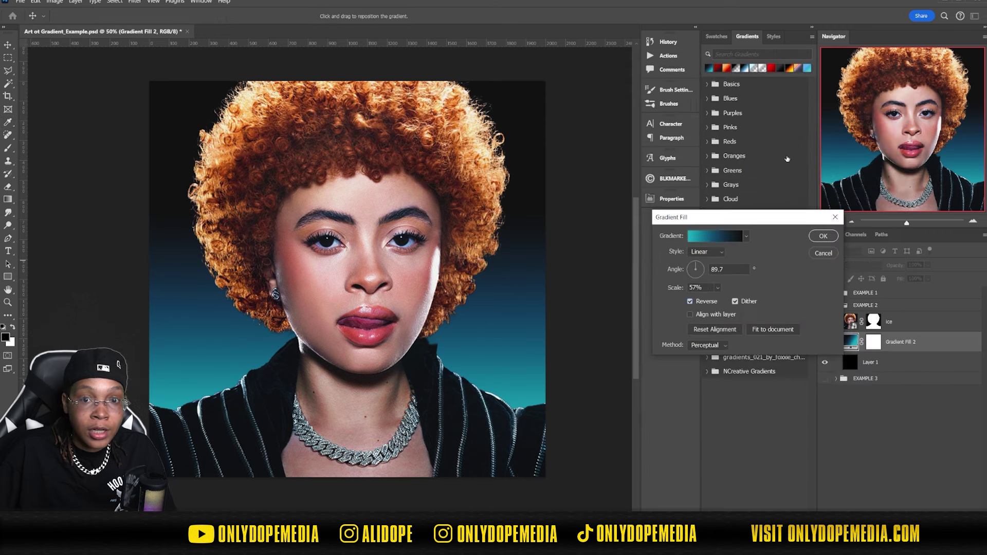
Compare the gradient with Reverse off and on, leave it reversed and accept the gradient fill settings
left_click(690, 301)
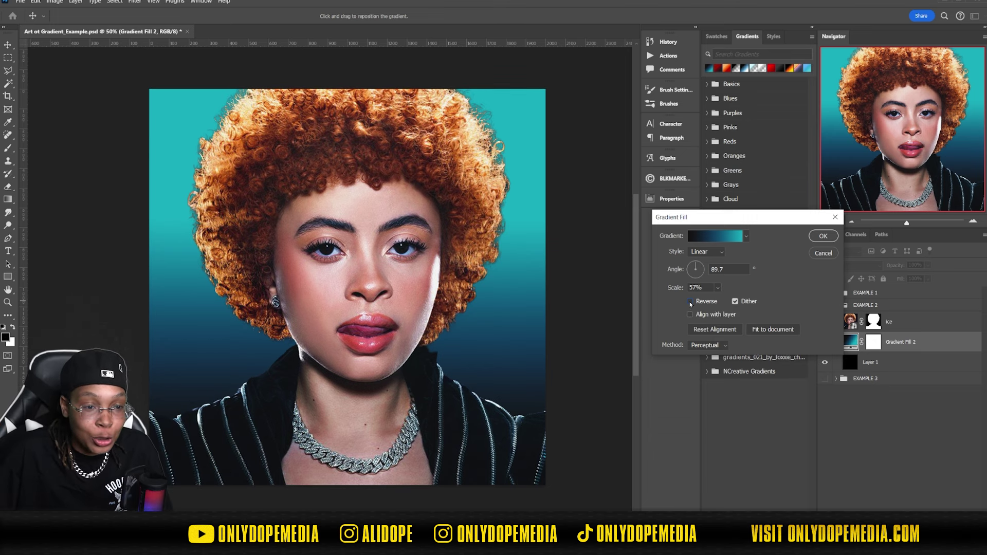
left_click(690, 302)
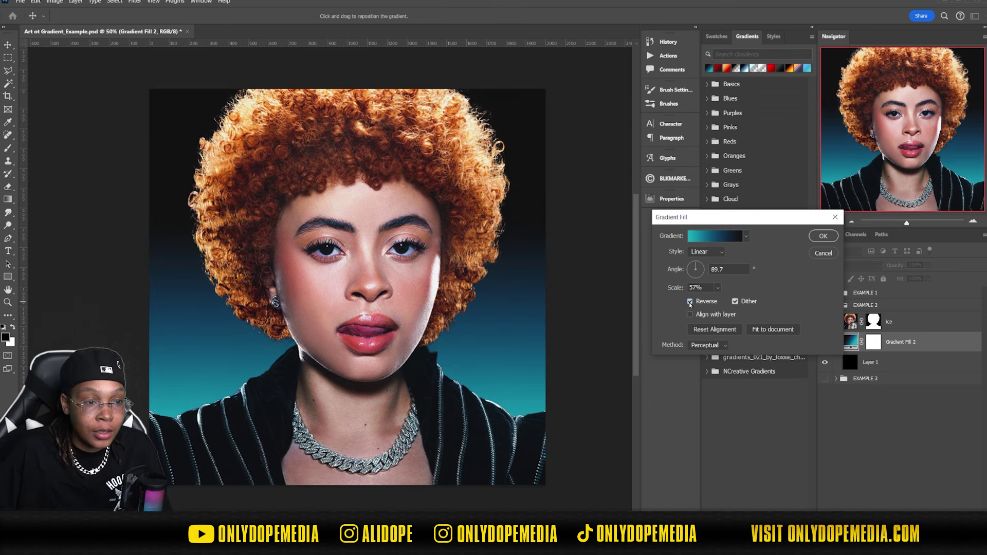
scroll(603, 309, "down", 2)
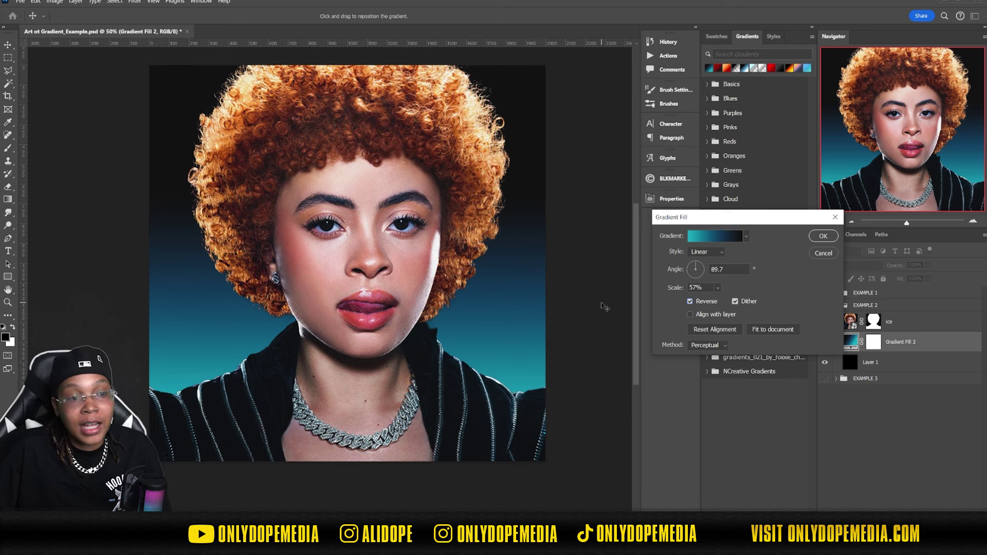
left_click(691, 304)
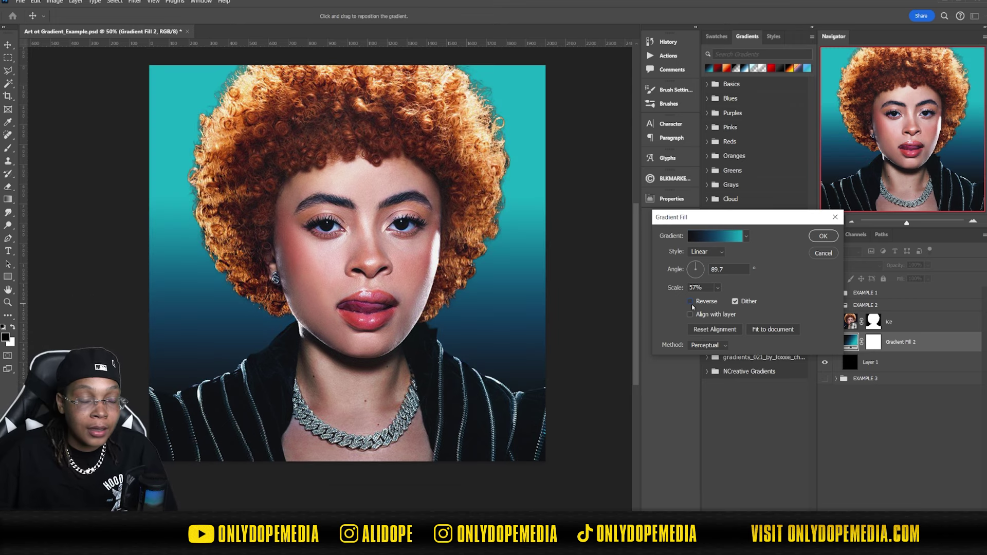
left_click(691, 303)
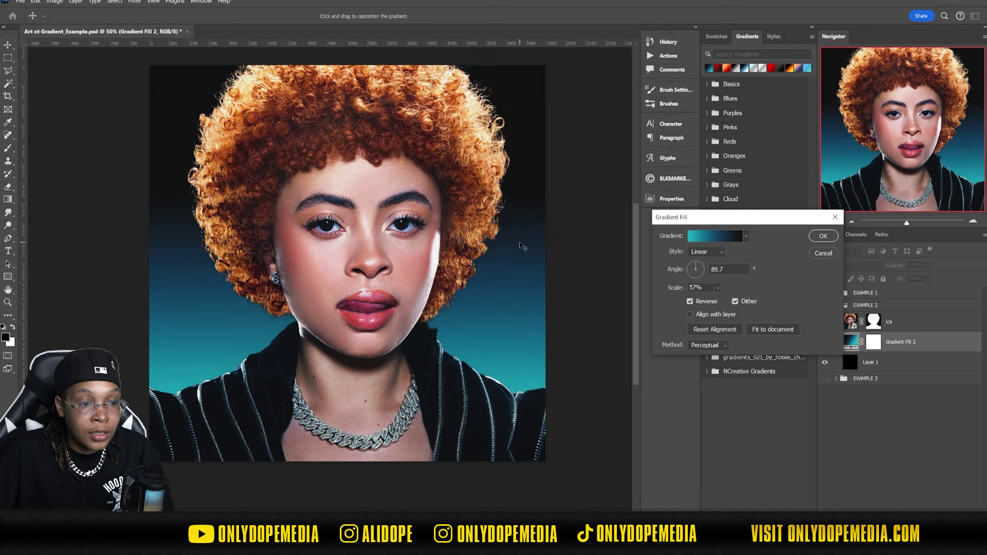
left_click(822, 236)
Select the ice portrait layer in the EXAMPLE 2 group and open the Liquify filter on it
key("v")
left_click(909, 323)
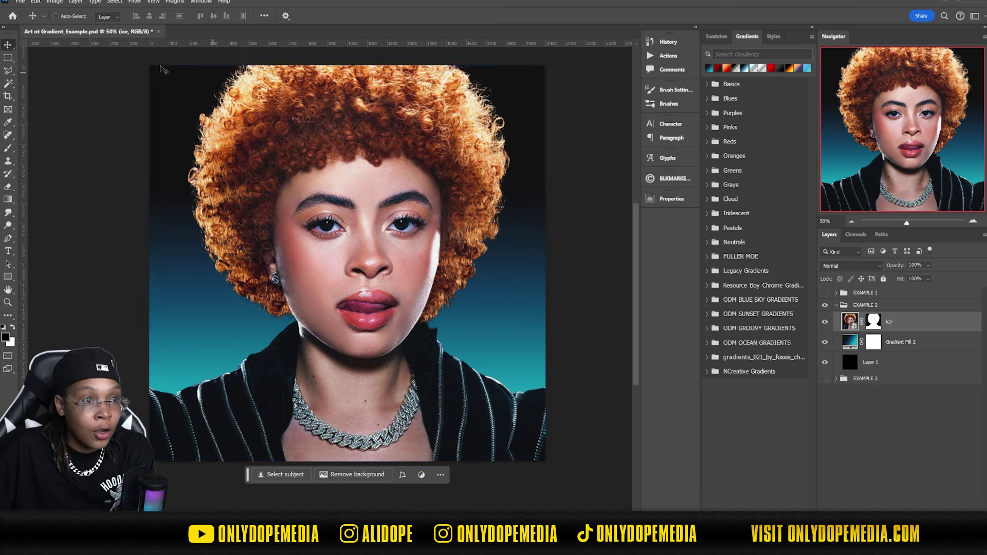
left_click(134, 2)
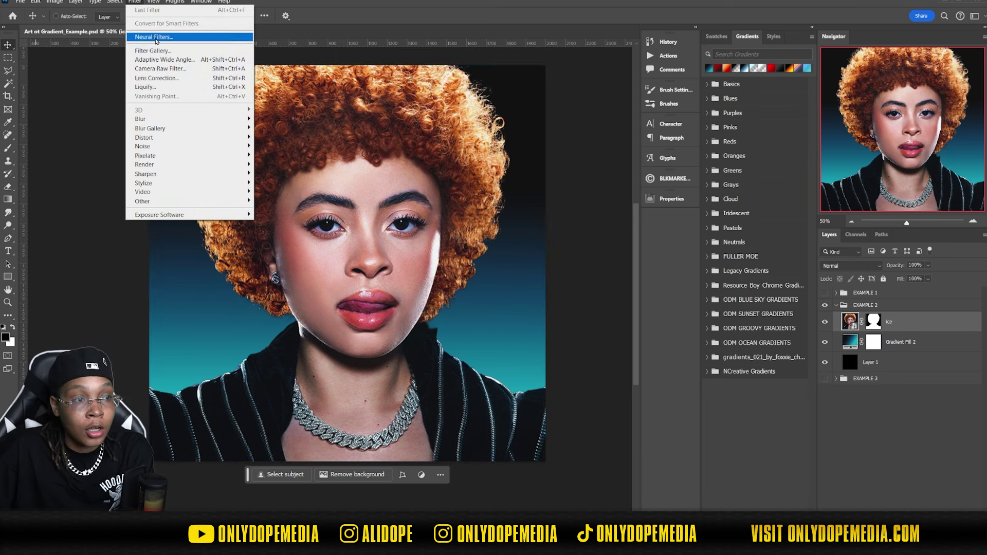
left_click(159, 87)
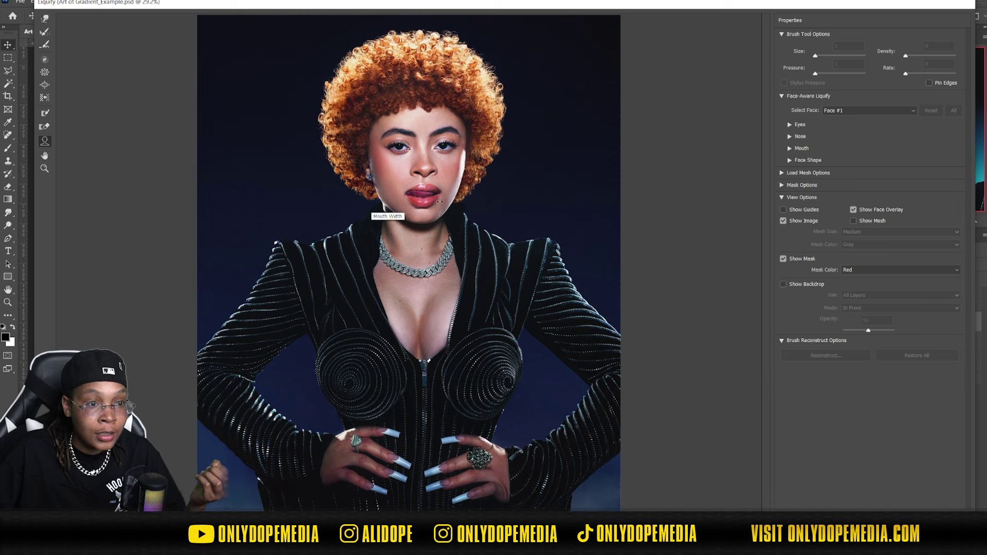
Try exaggerating the mouth with upper lip 100, lower lip -100 and mouth width 100, and undo the changes
left_click_drag(439, 202, 448, 204)
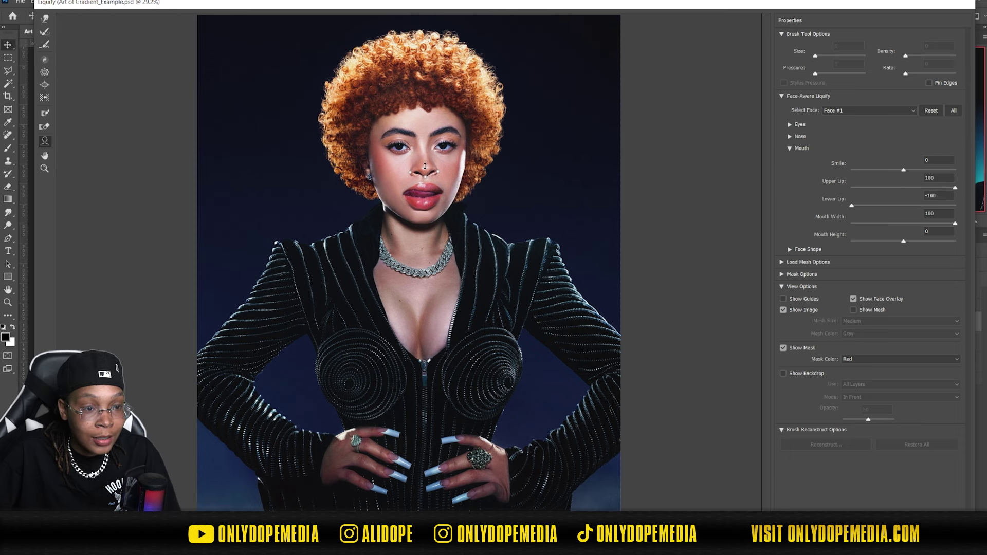
key("ctrl+z")
key("ctrl+z")
key("ctrl+z")
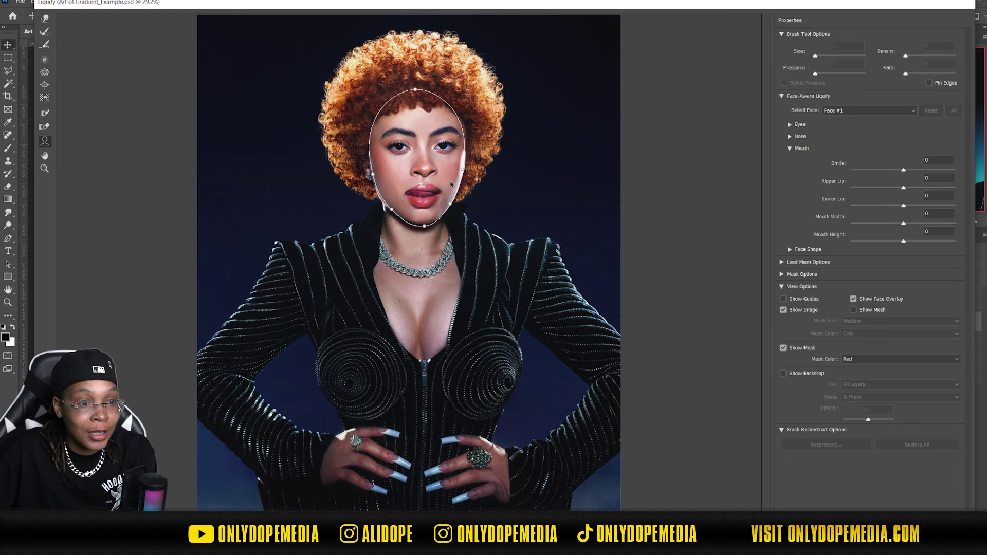
Try reshaping the face with chin height -100 and jawline 100, and undo the changes
left_click_drag(451, 204, 490, 223)
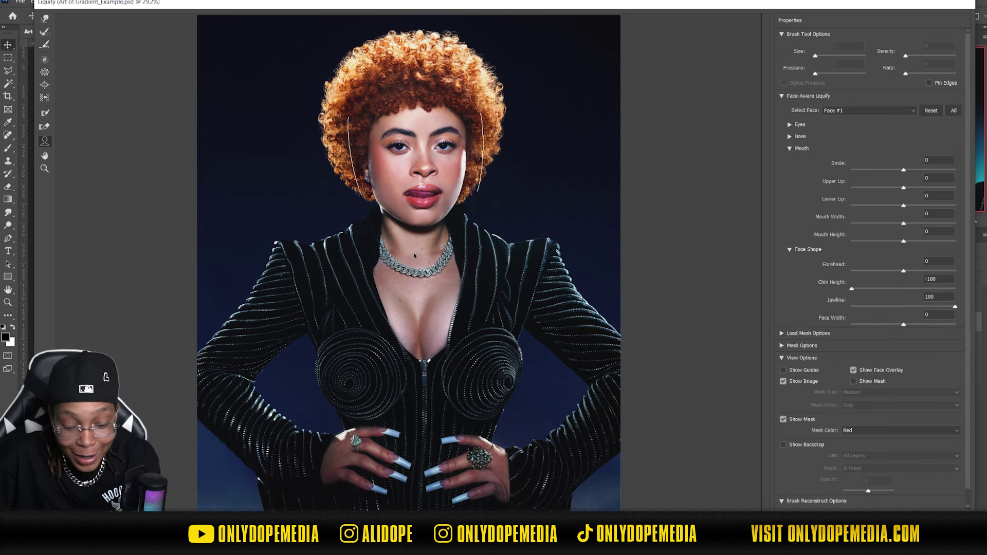
key("ctrl+z")
key("ctrl+z")
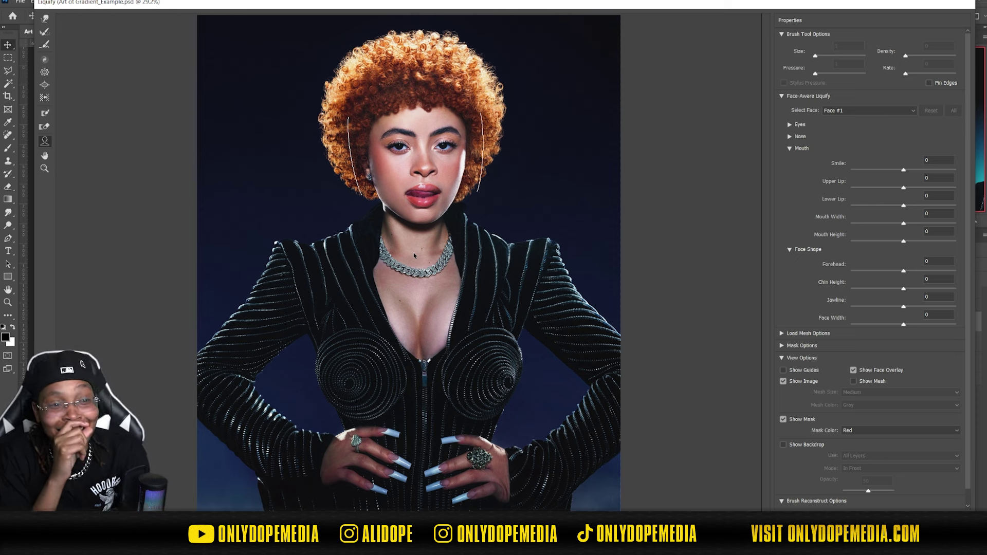
Enlarge both eyes by raising eye size, eye height and eye width to 100
mouse_move(401, 227)
mouse_move(400, 156)
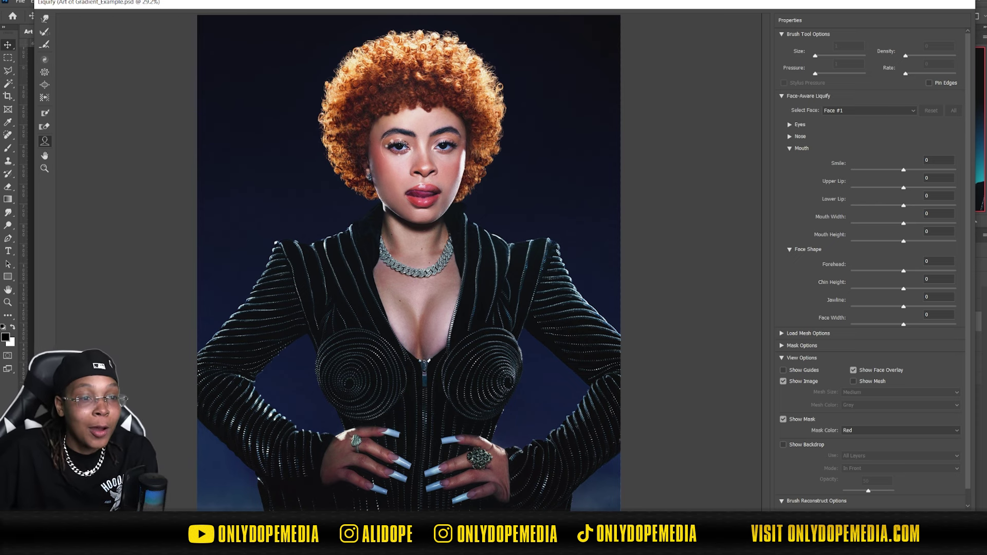
left_click_drag(399, 183, 443, 194)
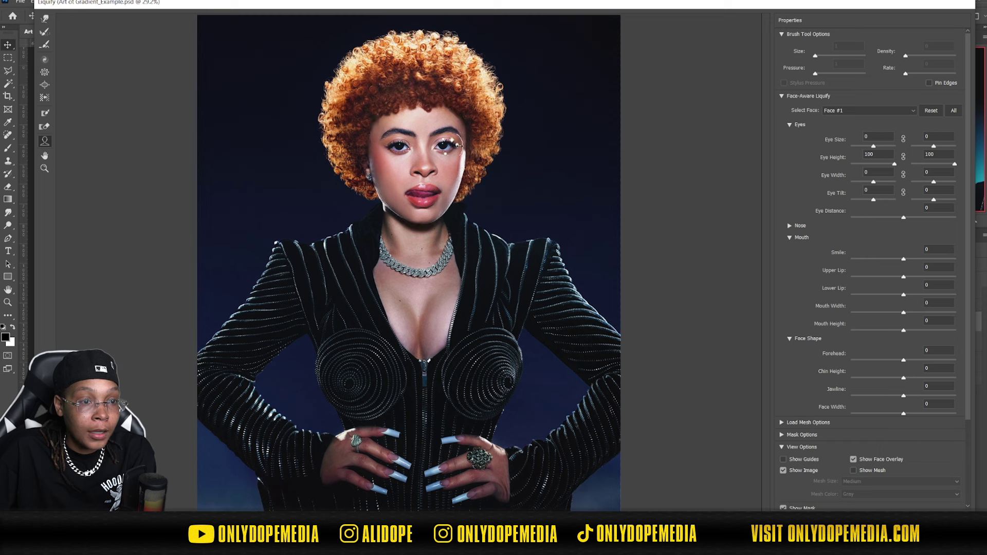
left_click_drag(512, 149, 510, 152)
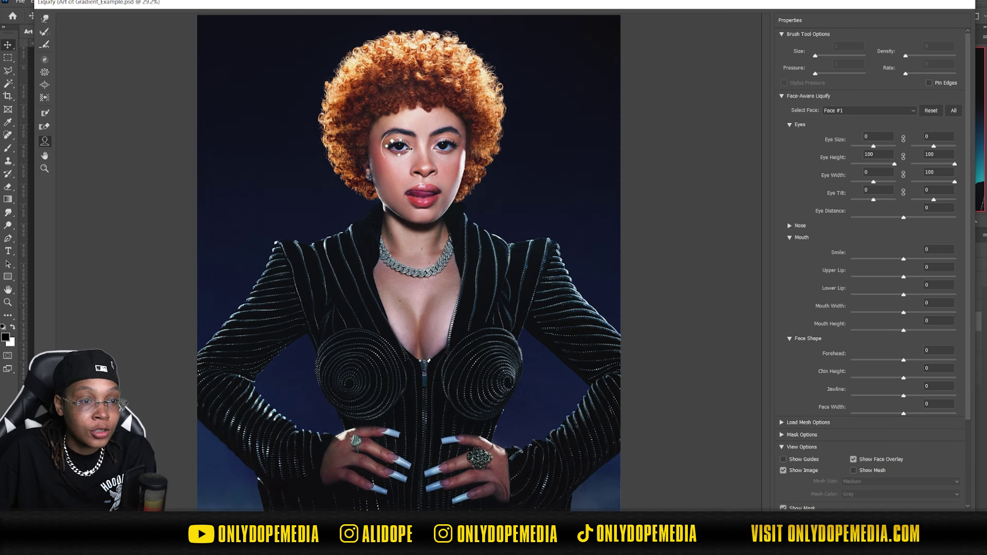
left_click_drag(455, 142, 459, 135)
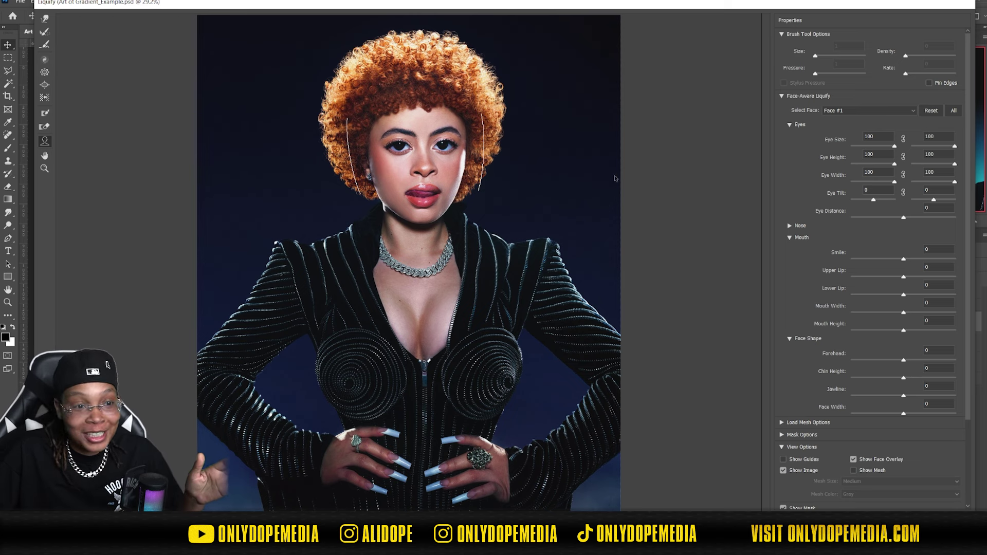
Smear the left side of the face outward from eyebrow to jaw with the Forward Warp tool at brush size 250
left_click(45, 18)
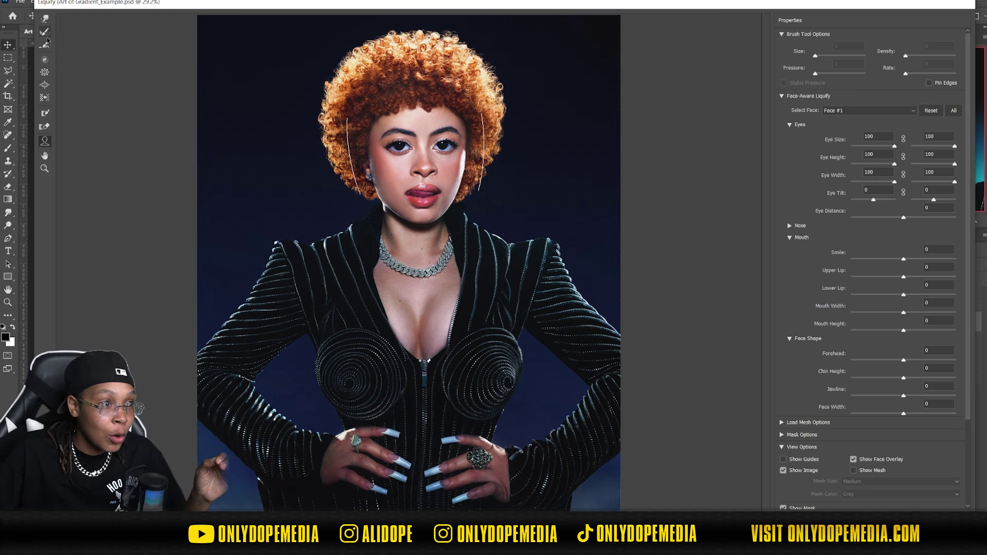
key("bracketright")
key("bracketright")
key("bracketright")
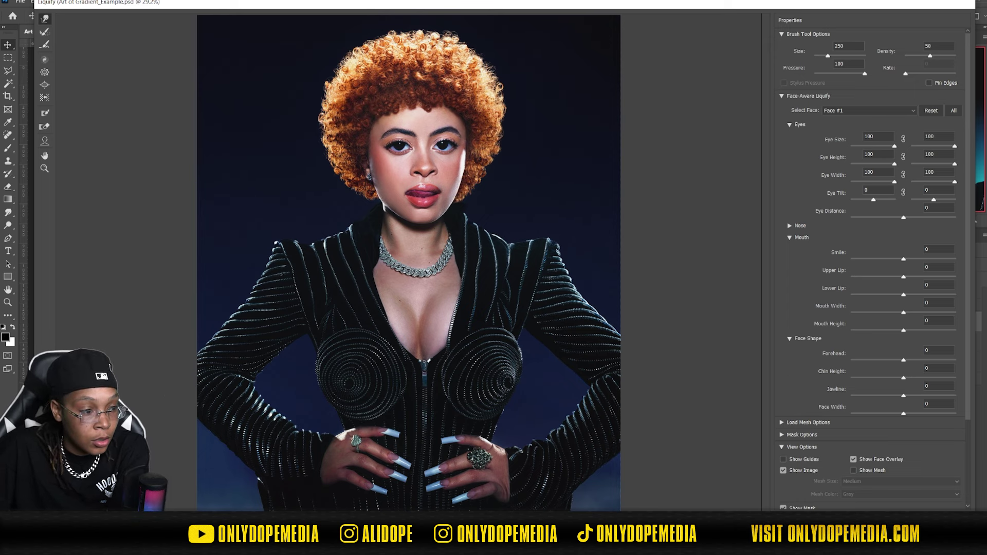
key("ctrl+plus")
key("ctrl+plus")
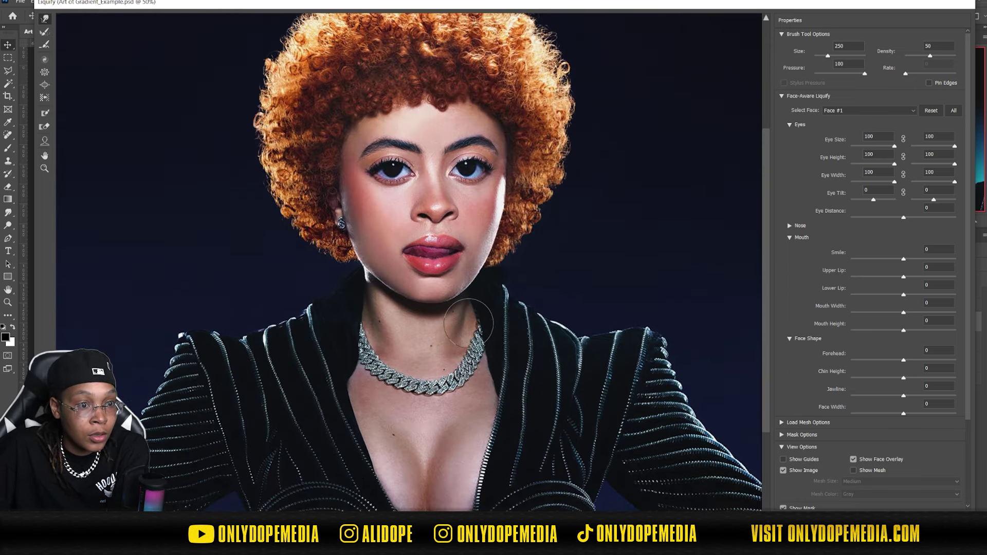
scroll(468, 324, "up", 3)
scroll(465, 277, "down", 1)
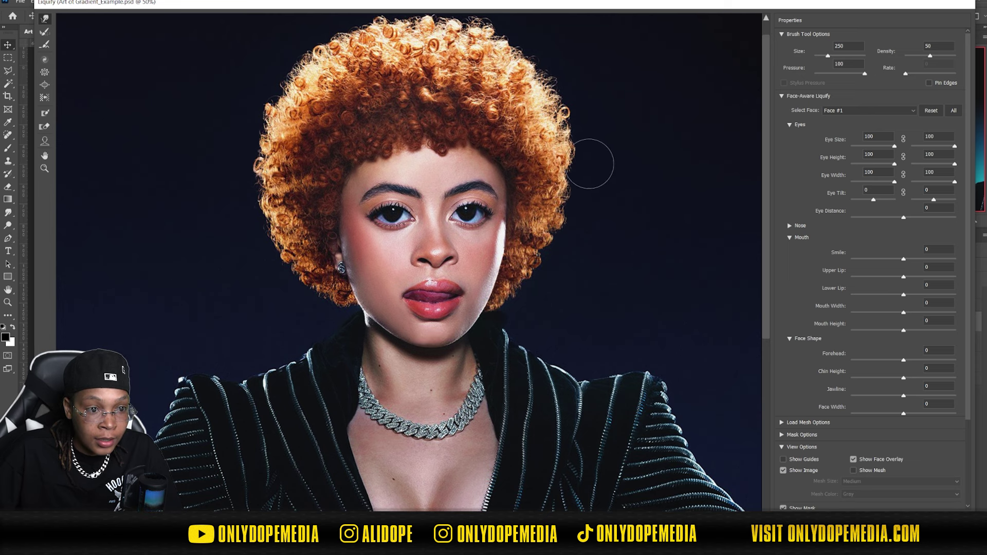
left_click_drag(376, 215, 201, 193)
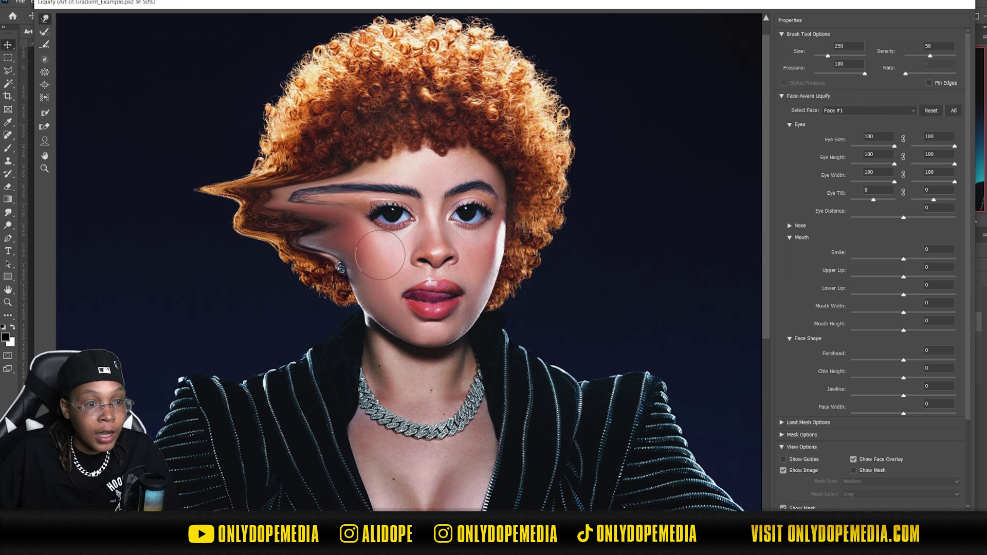
left_click_drag(401, 246, 272, 257)
mouse_move(406, 288)
left_mouse_down()
mouse_move(288, 277)
mouse_move(292, 286)
left_mouse_up()
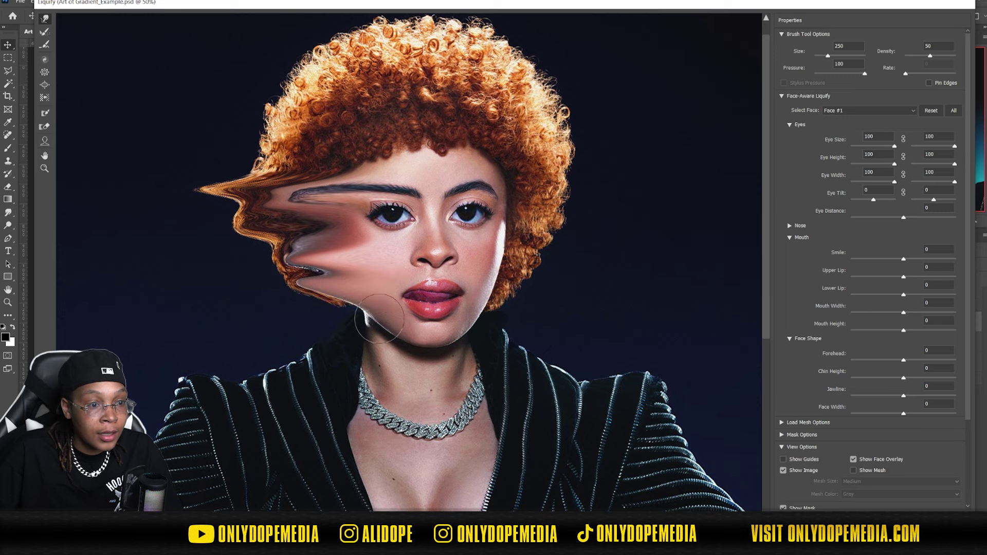
left_click_drag(368, 308, 224, 302)
left_click_drag(367, 329, 248, 337)
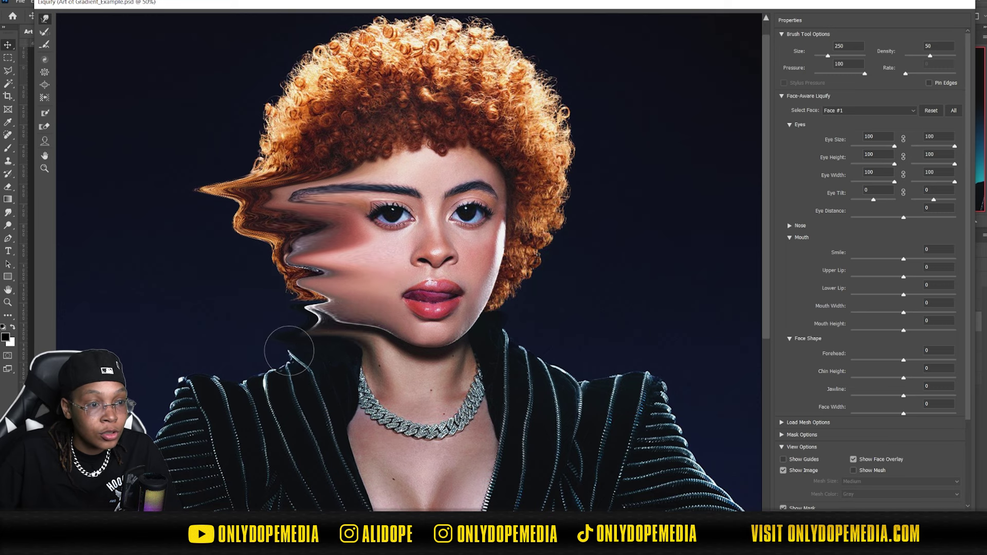
left_click_drag(322, 334, 239, 313)
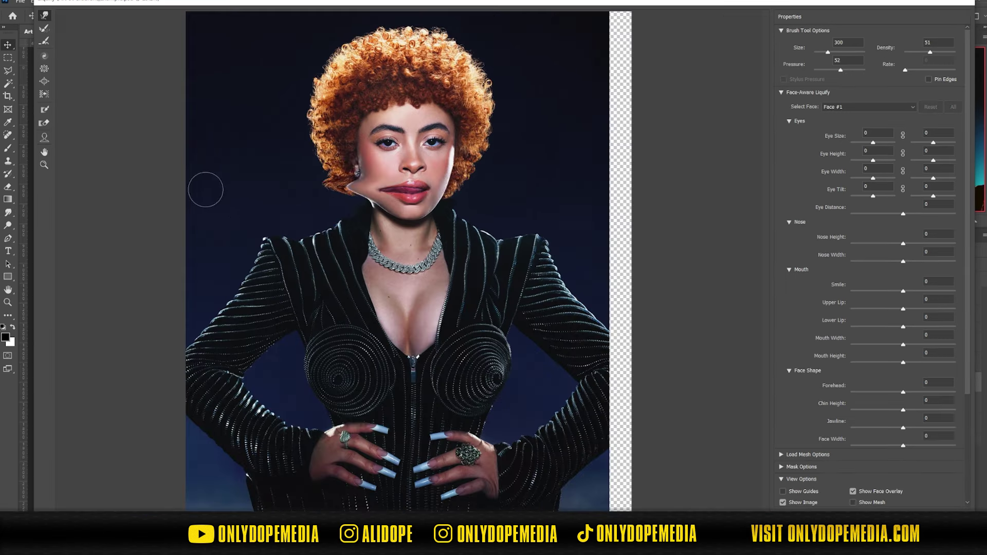
Warp the hair, forehead, cheek and jacket collar outward to the left with repeated Forward Warp strokes
left_click_drag(406, 169, 280, 159)
left_click_drag(401, 123, 268, 103)
left_click_drag(406, 77, 247, 61)
left_click_drag(380, 136, 288, 132)
left_click_drag(396, 154, 288, 152)
key("bracketright")
key("bracketright")
left_click_drag(391, 216, 319, 219)
left_click_drag(360, 119, 263, 113)
left_click_drag(391, 170, 267, 164)
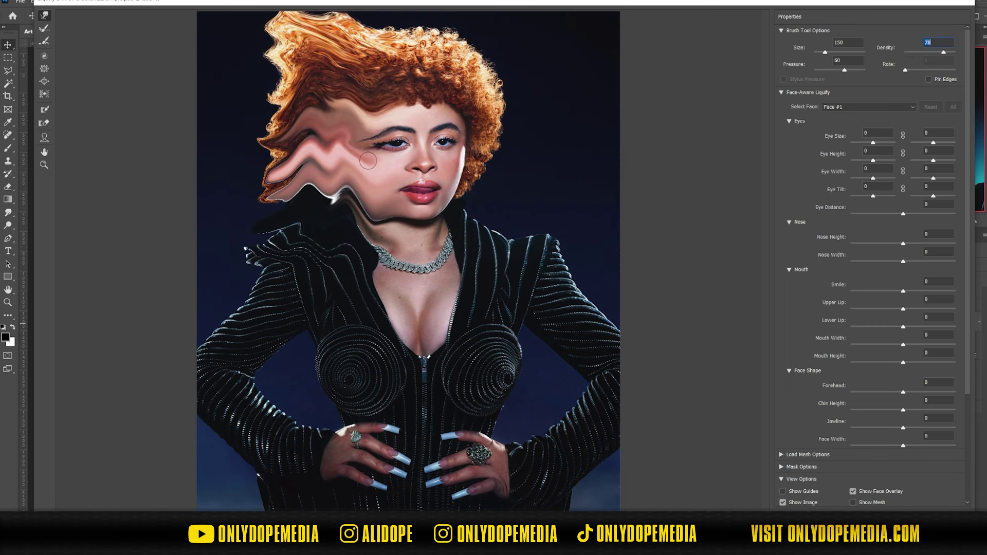
Pull the left eye and the lips outward, warp the cheek upward with a resized brush, and apply the Liquify filter
left_click_drag(396, 146, 358, 155)
left_click_drag(417, 190, 268, 193)
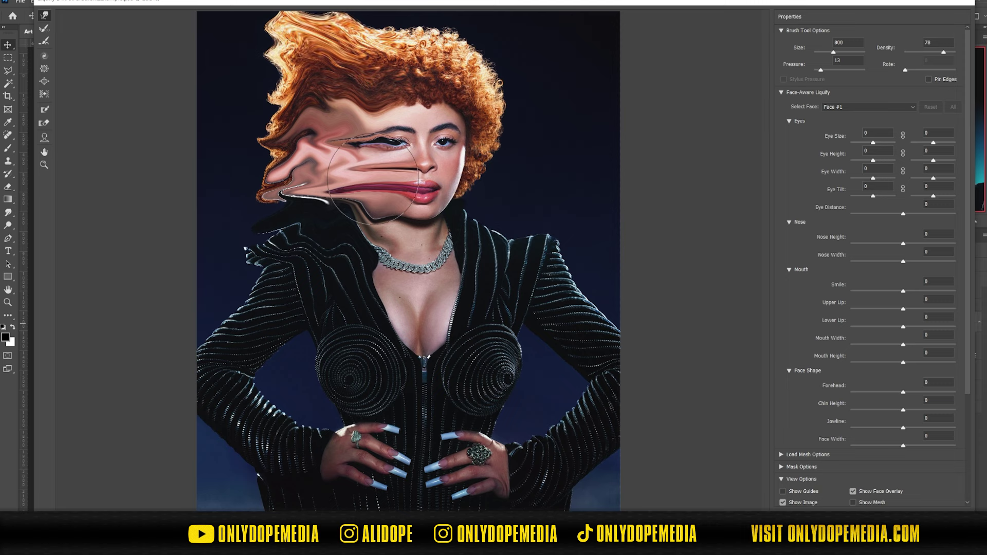
key("bracketleft")
key("bracketleft")
key("bracketleft")
key("bracketleft")
mouse_move(373, 180)
left_mouse_down()
mouse_move(381, 113)
mouse_move(361, 180)
mouse_move(319, 77)
left_mouse_up()
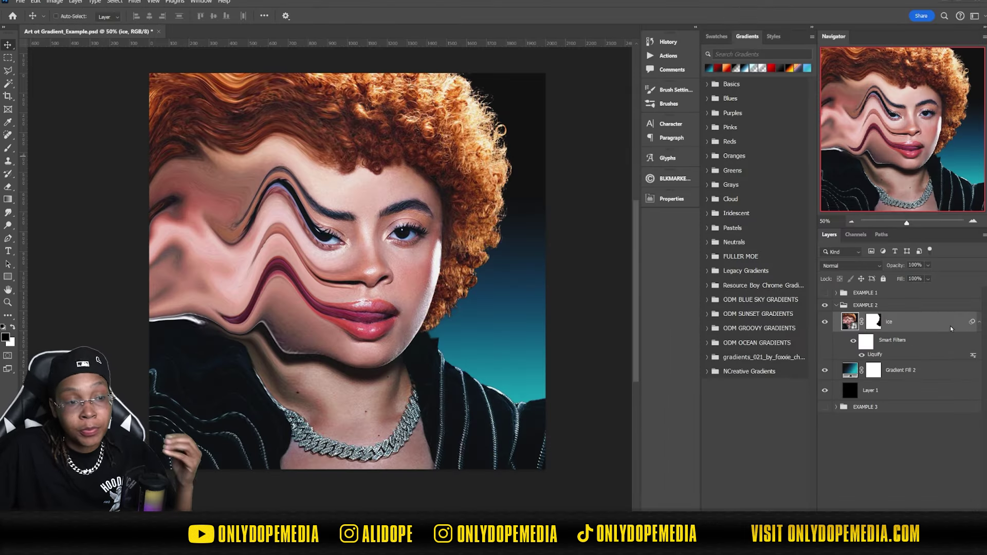
Collapse the smart filter list under the ice layer
left_click(979, 323)
left_click(927, 338)
left_click(914, 454)
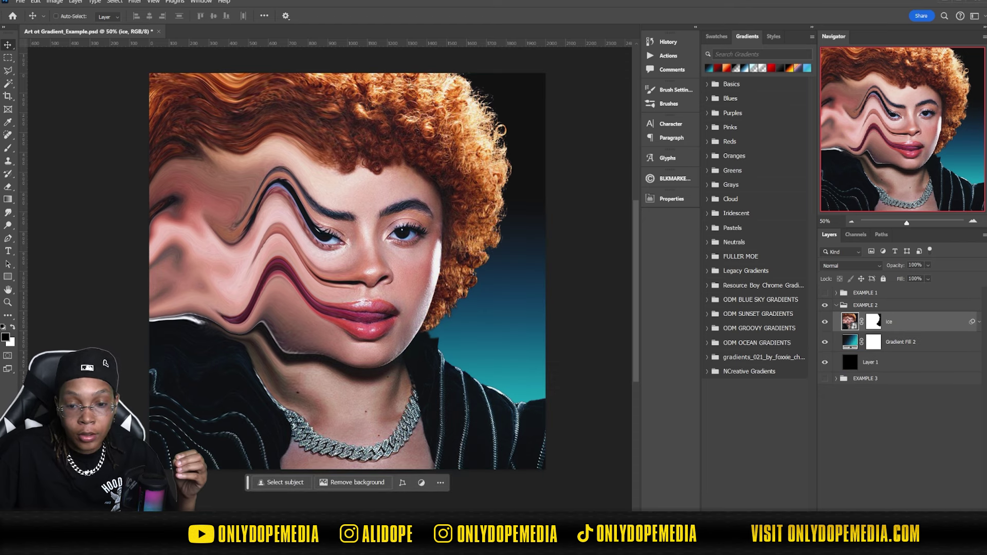
Add a black-to-white Gradient Map adjustment above the ice layer and clip it to that layer
left_click(928, 518)
left_click(951, 501)
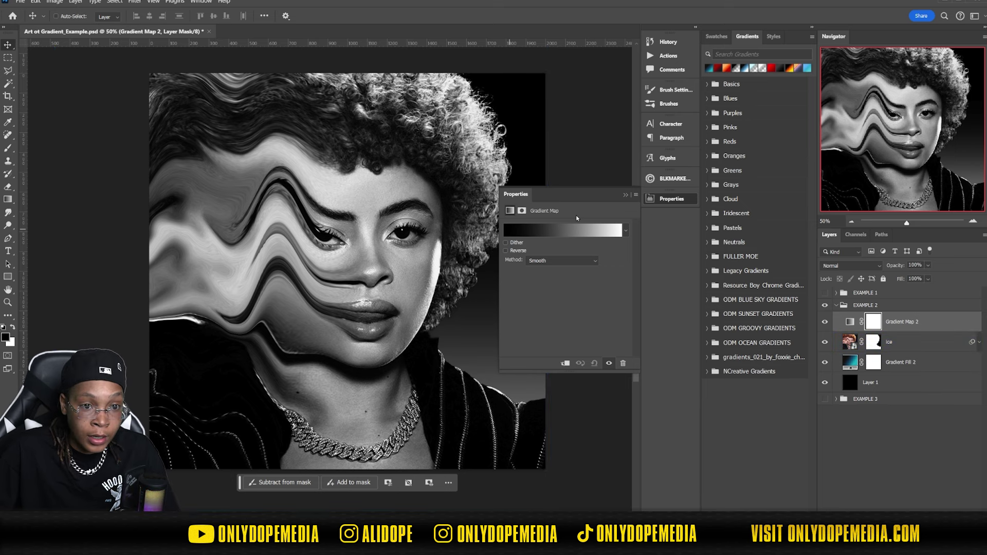
left_click(622, 195)
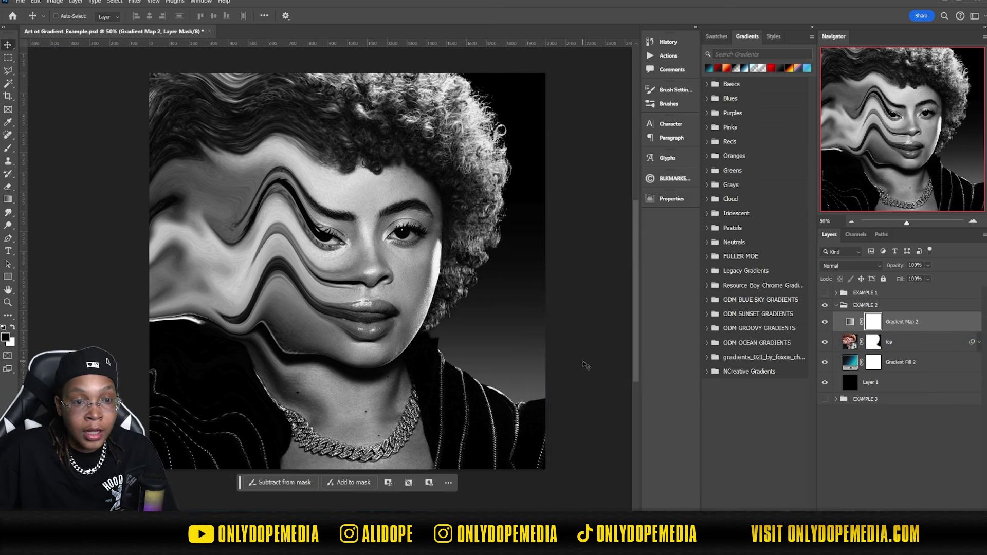
right_click(925, 323)
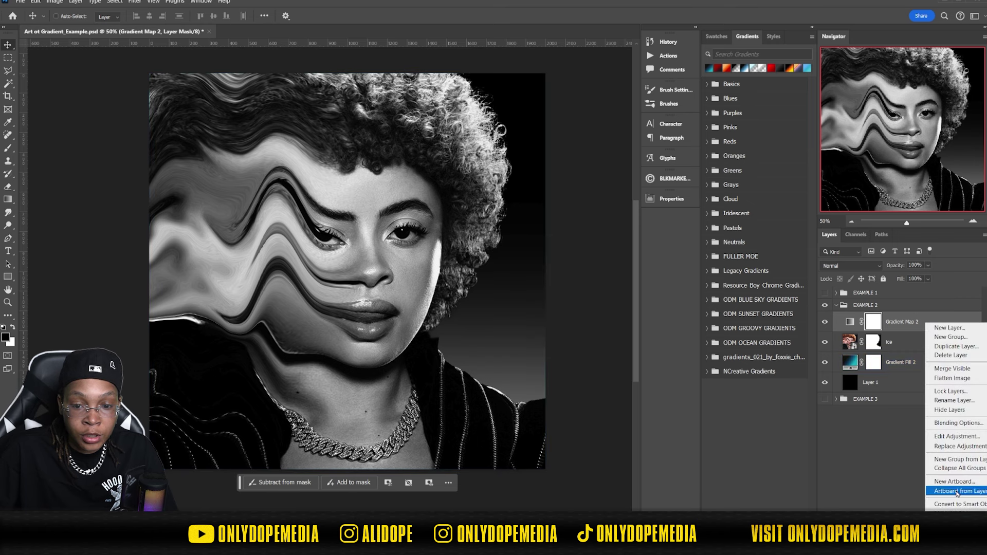
key("ctrl+alt+g")
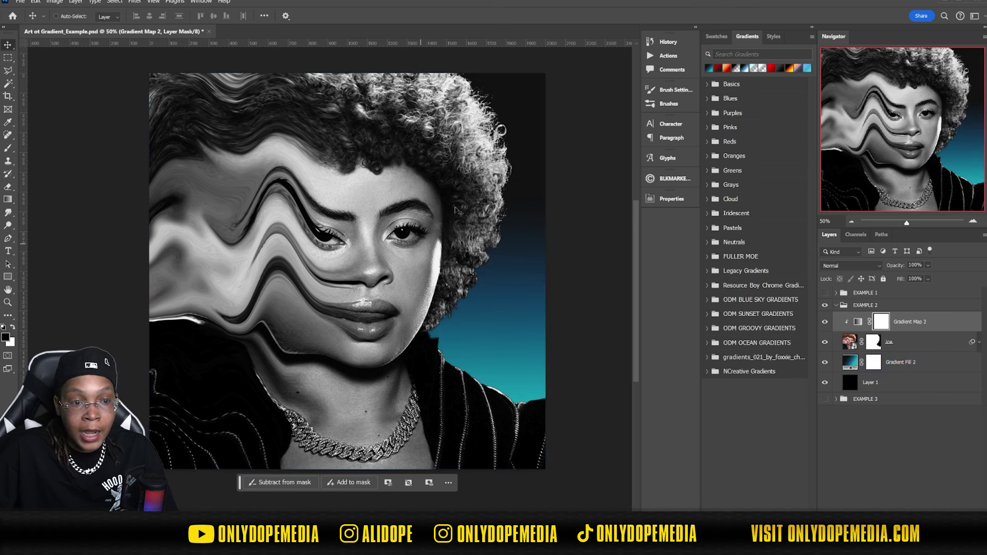
left_click(923, 447)
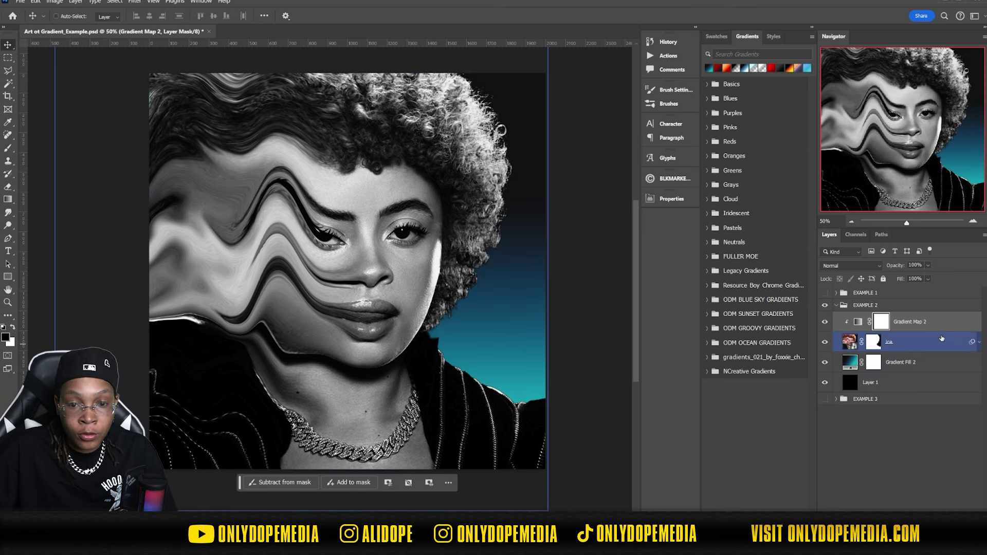
Stack a second black-to-white Gradient Map above the first and clip it to the ice layer as well
left_click(925, 540)
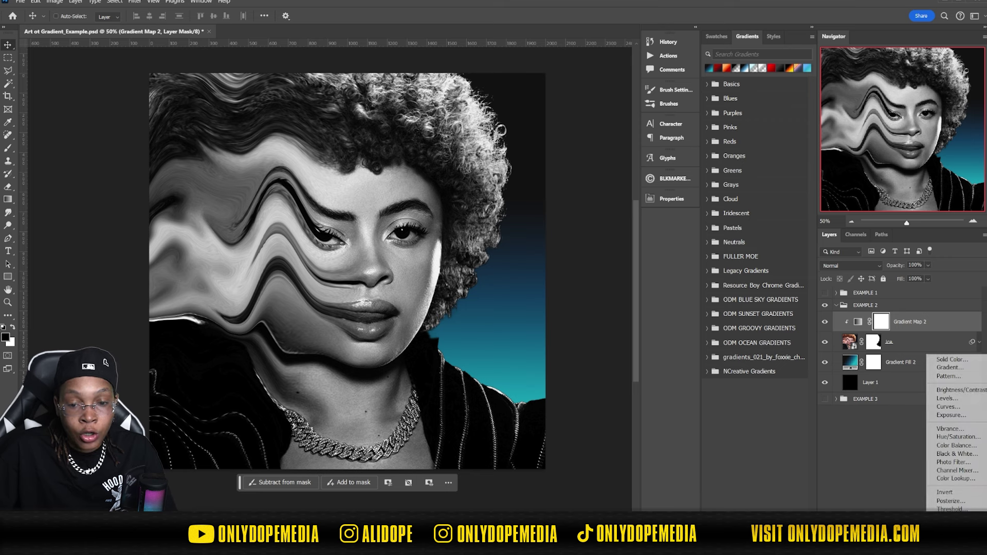
left_click(951, 518)
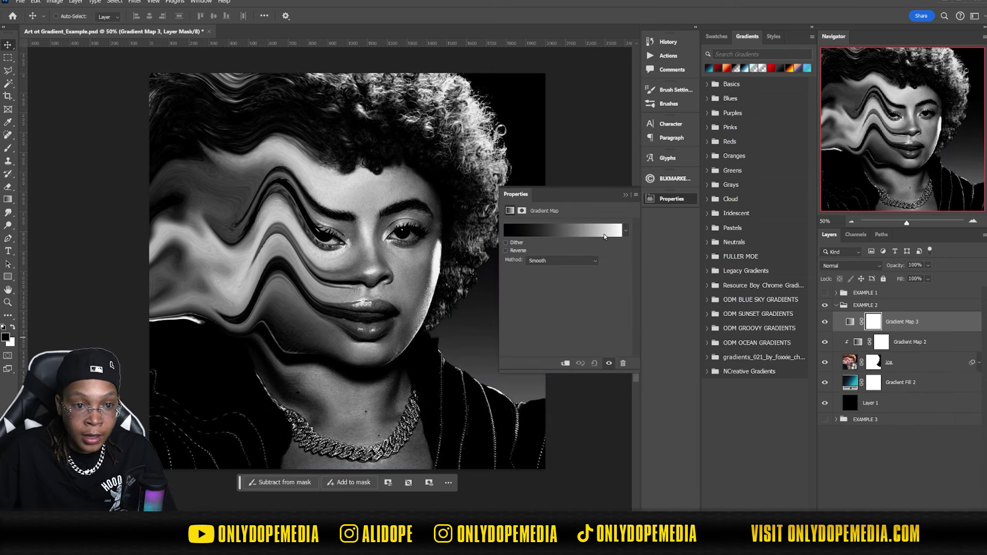
right_click(920, 322)
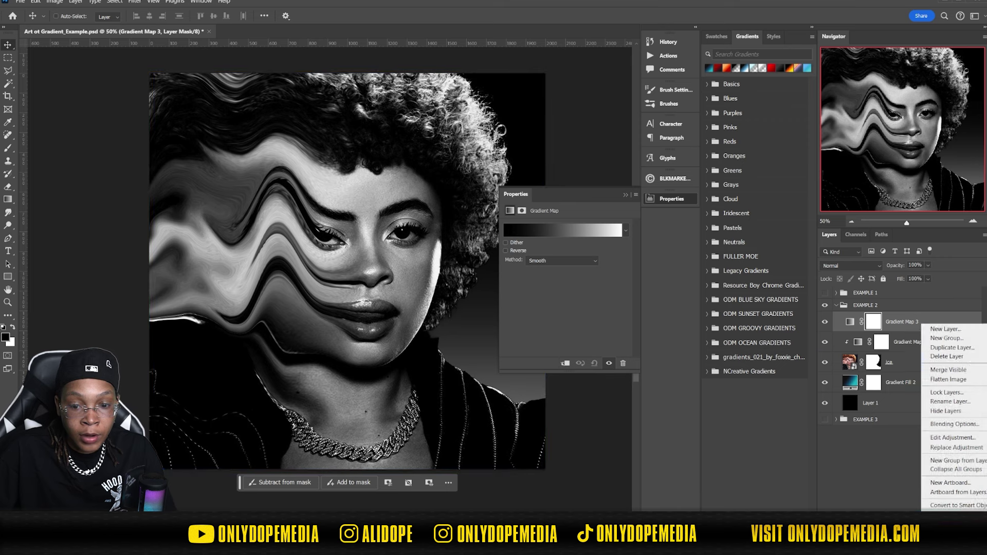
left_click(938, 507)
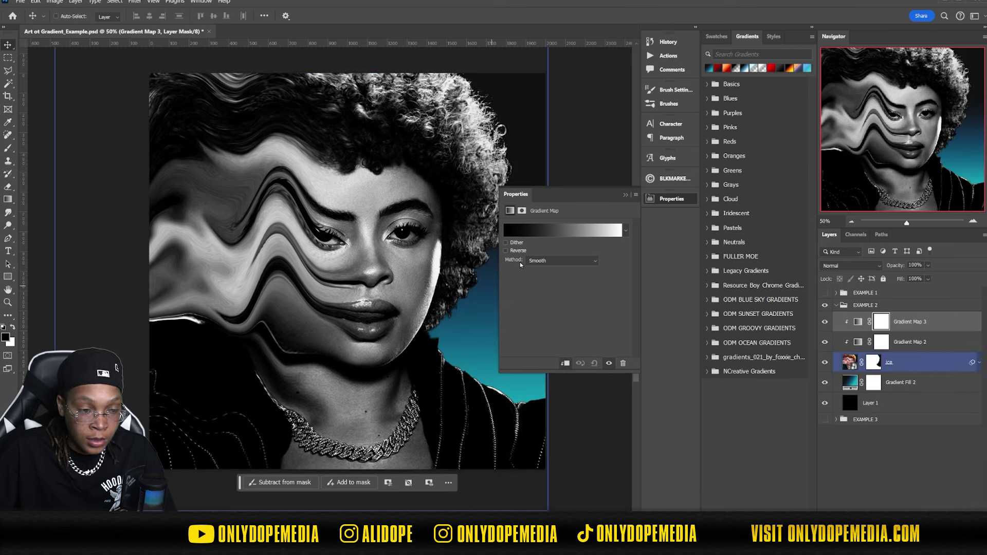
Apply the GROOVY 4 preset from ODM GROOVY GRADIENTS to the upper gradient map
left_click(599, 237)
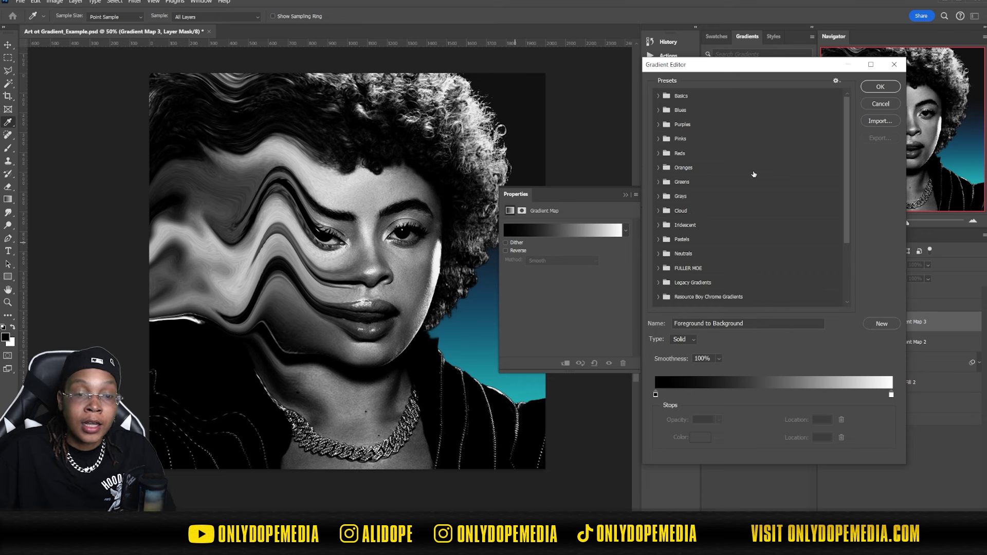
scroll(754, 174, "down", 5)
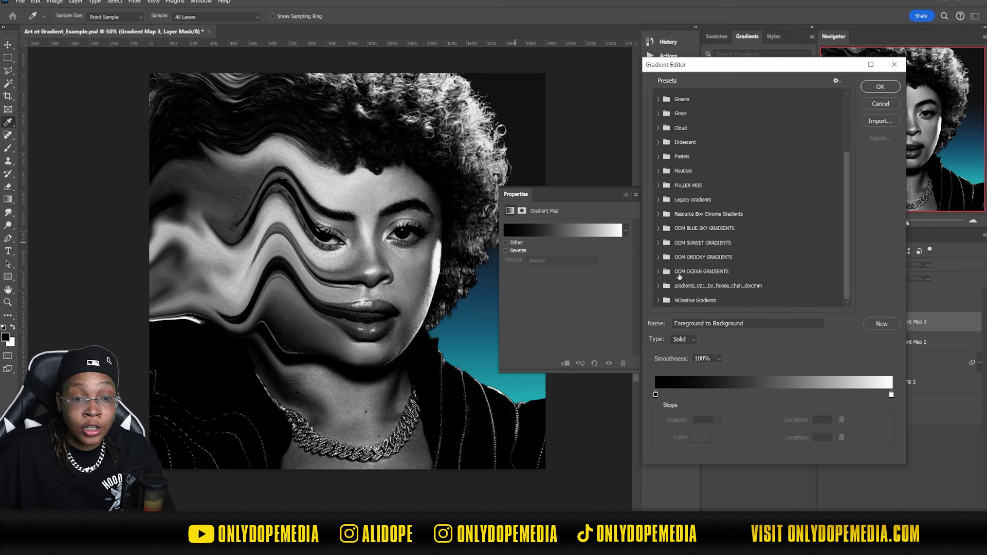
left_click(703, 257)
scroll(785, 217, "down", 1)
scroll(785, 217, "down", 1)
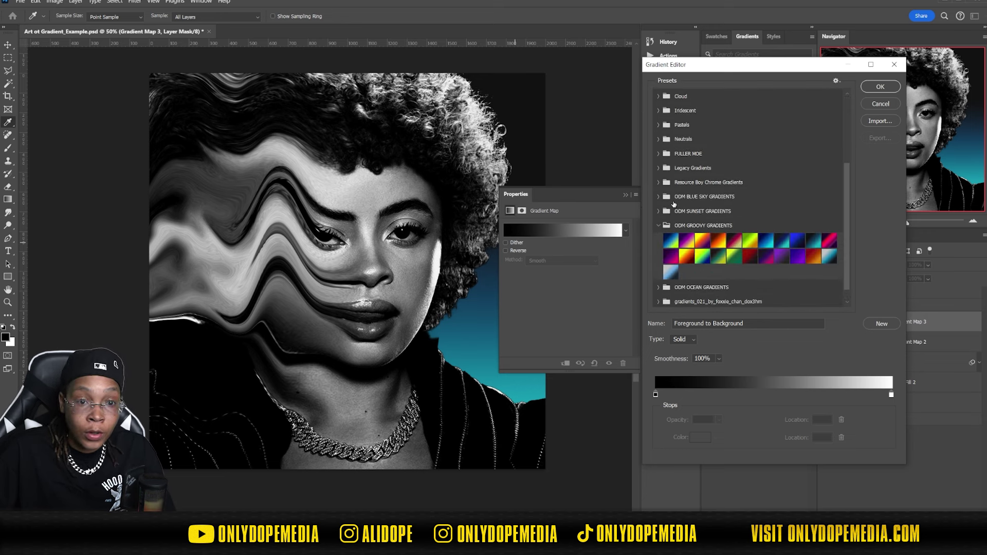
left_click(720, 242)
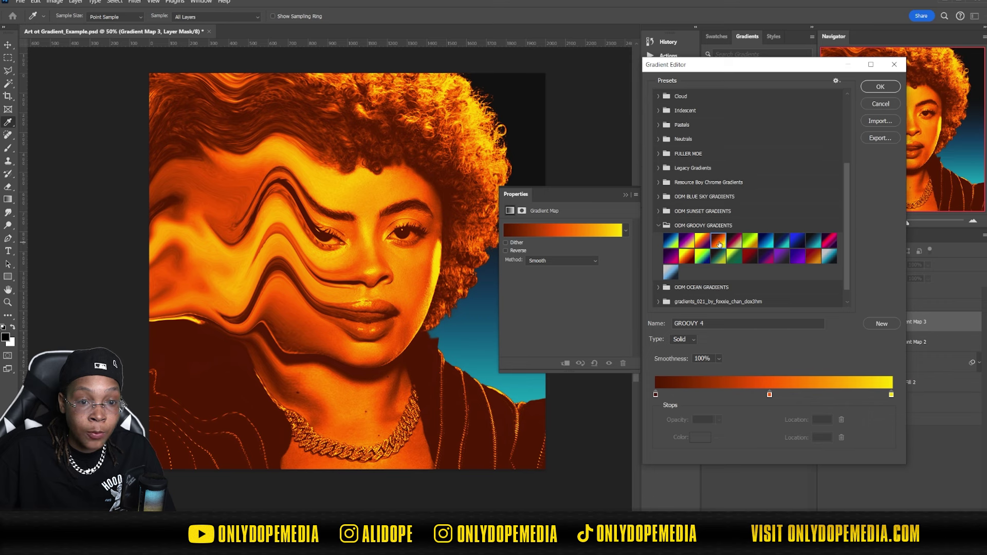
Compare other ODM groovy presets on the gradient map, including GROOVY 15 and GROOVY 10, and return to GROOVY 4
left_click(765, 257)
left_click(751, 257)
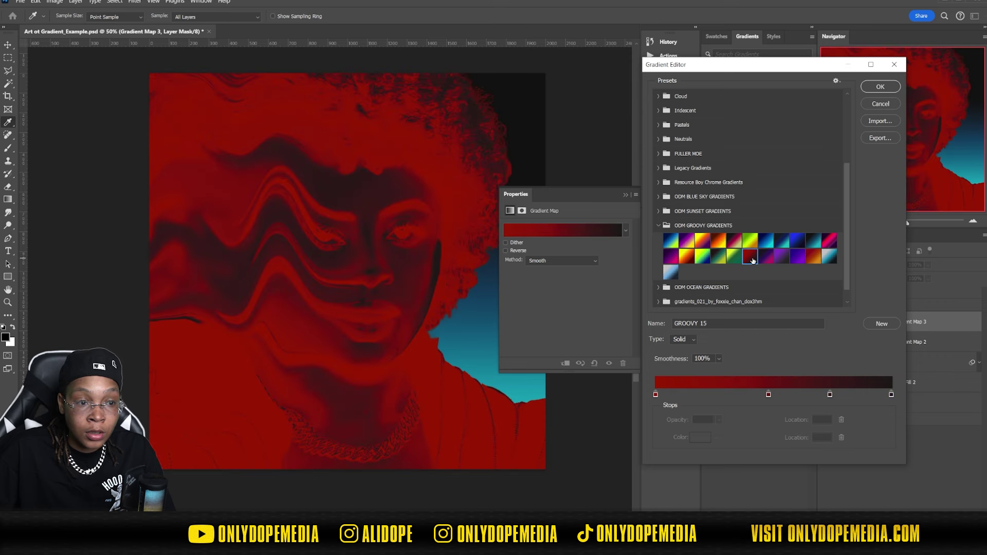
left_click(706, 259)
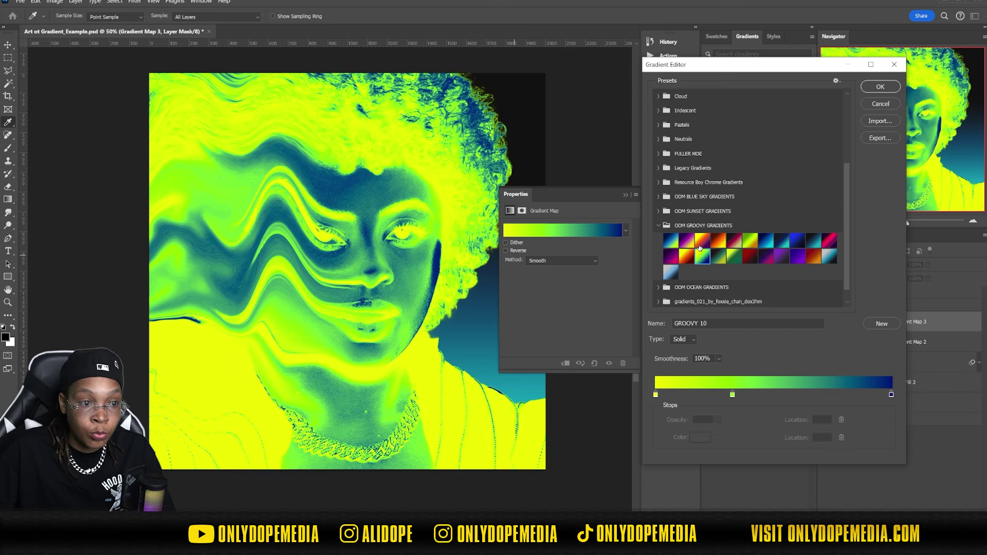
left_click(690, 246)
left_click(703, 245)
left_click(717, 245)
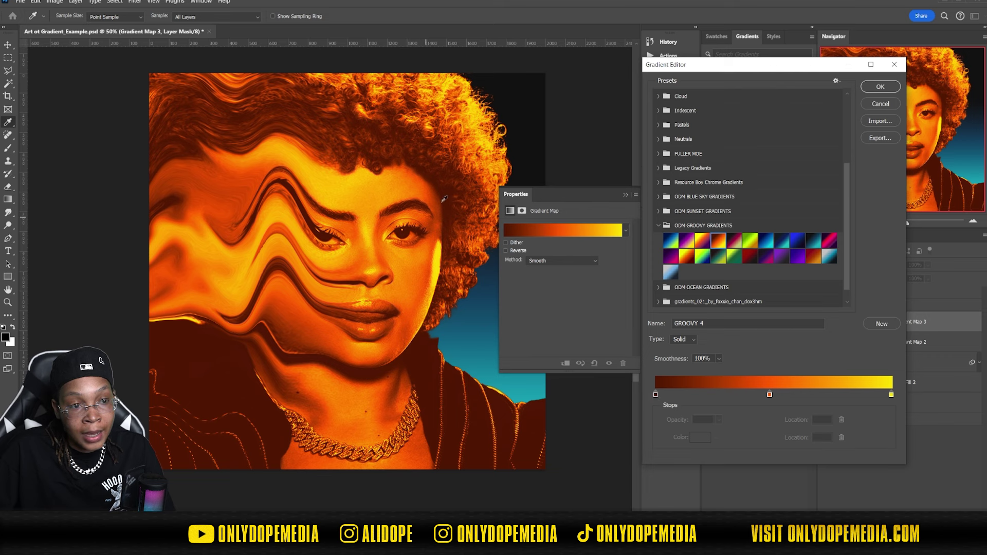
Darken the gradient's first color stop to the near-black brown 100400
left_click(656, 395)
left_click(696, 438)
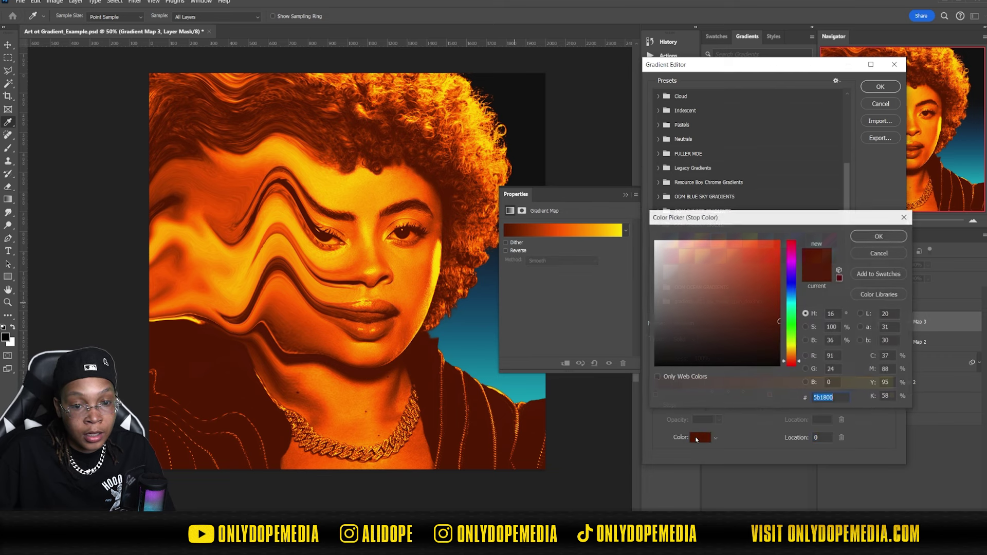
left_click_drag(779, 329, 779, 359)
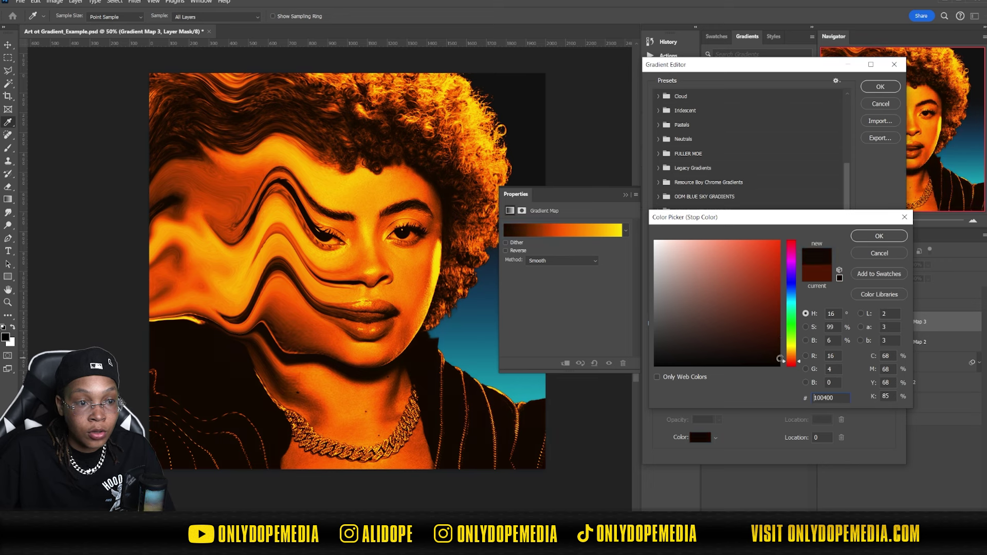
left_click(861, 241)
Try white and the pale yellow fbf073 on the gradient's end stop, and accept the edited gradient map
left_click(891, 395)
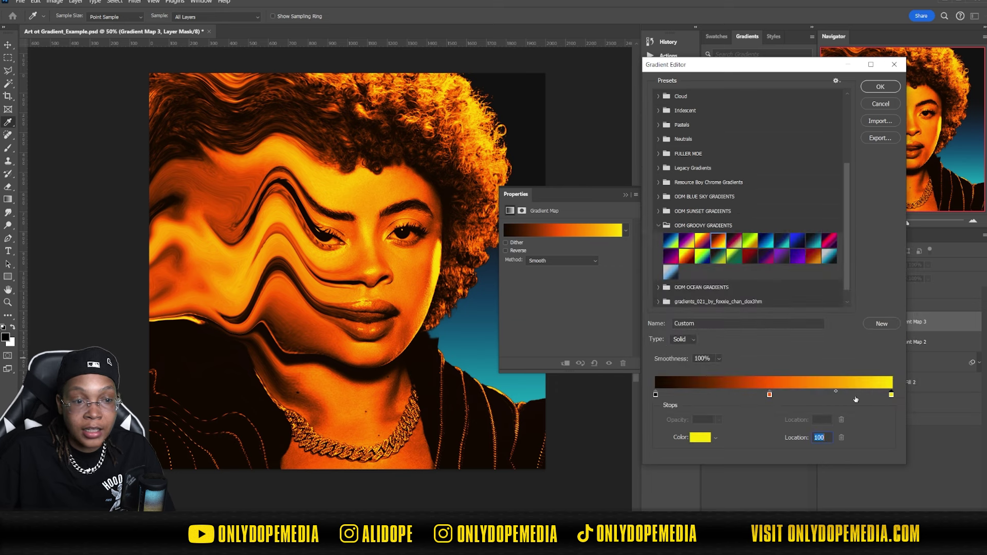
left_click(704, 438)
left_click_drag(730, 365, 625, 211)
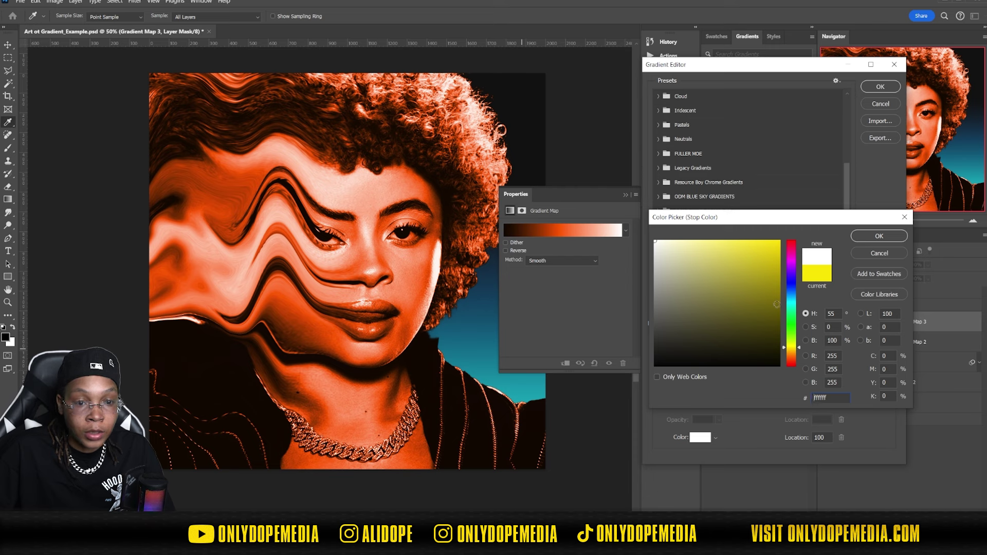
left_click(878, 254)
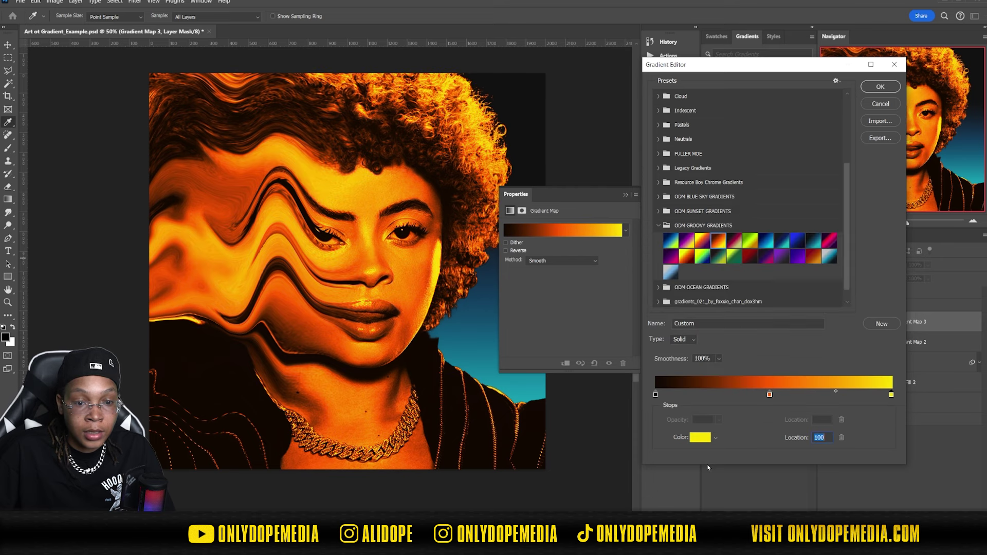
left_click(702, 437)
left_click_drag(761, 250, 723, 242)
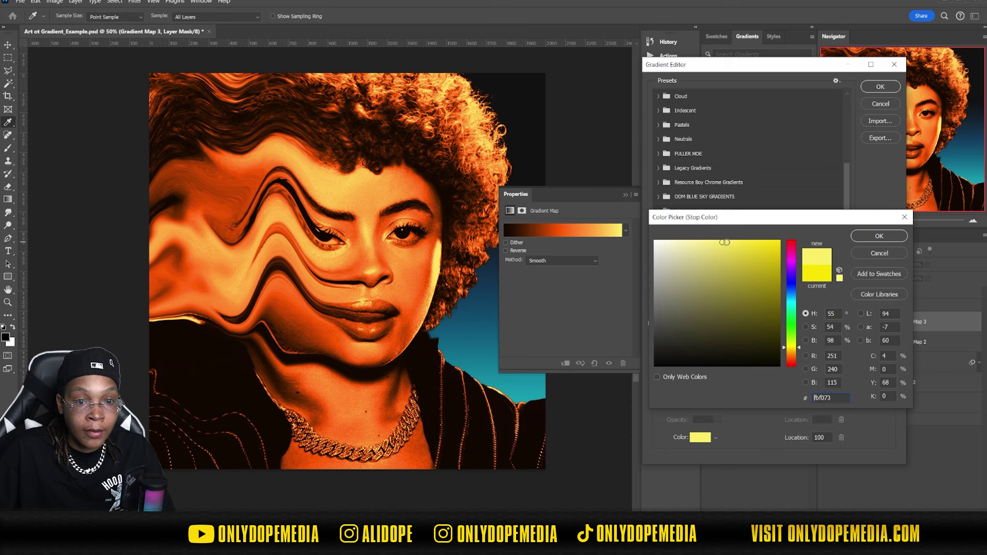
key("Return")
key("Return")
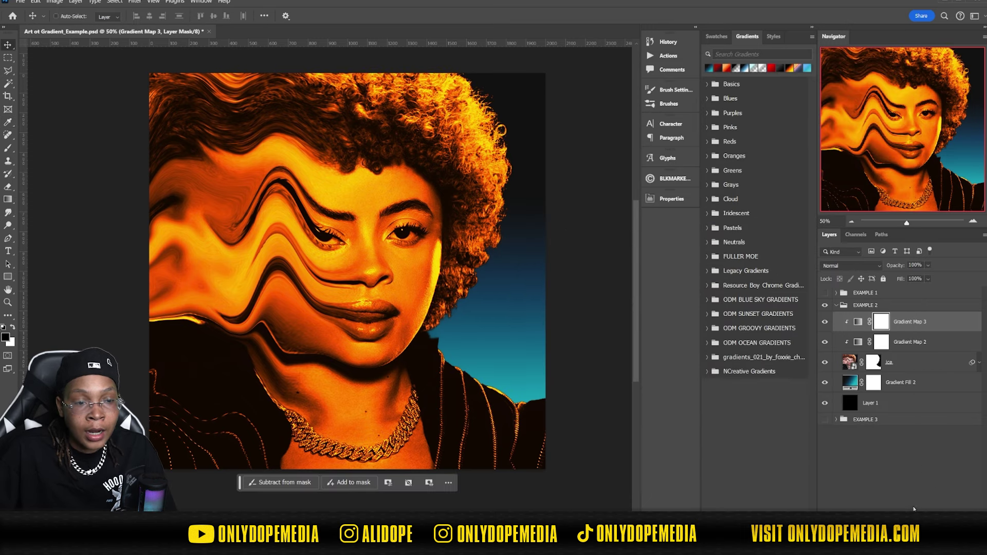
Fill a new layer above the gradient maps with 50% Gray and apply the Add Noise filter to it
key("ctrl+shift+alt+n")
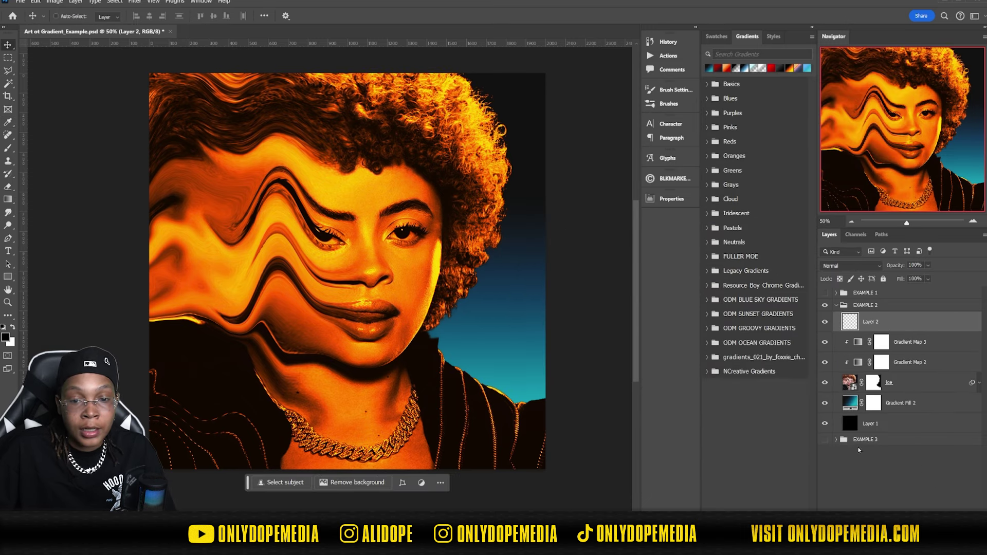
left_click(347, 177, "ctrl")
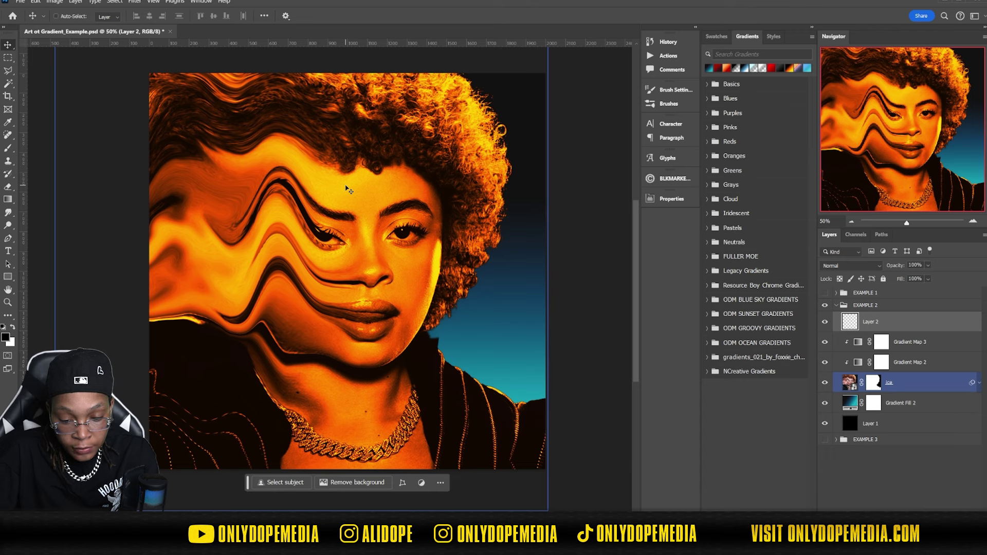
key("shift+BackSpace")
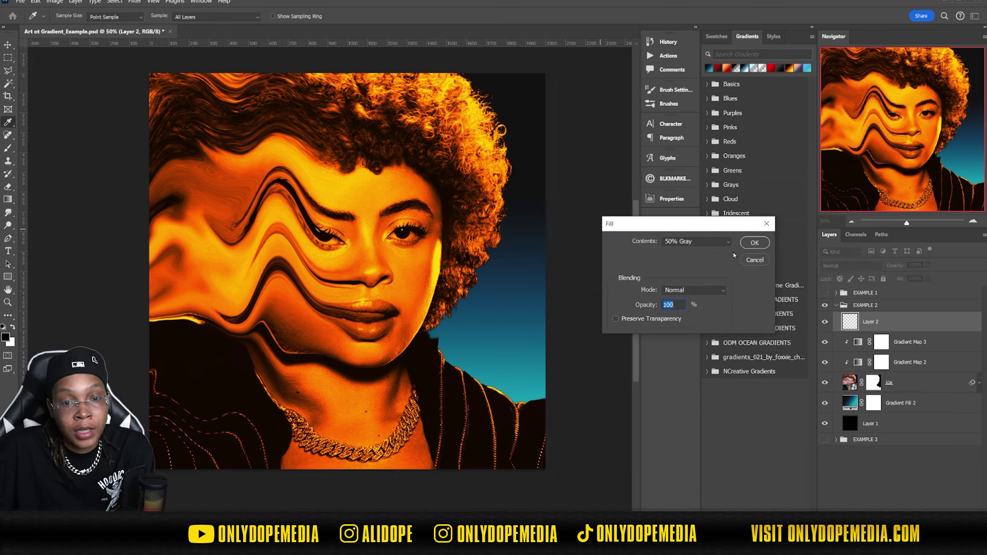
left_click(754, 243)
left_click(135, 3)
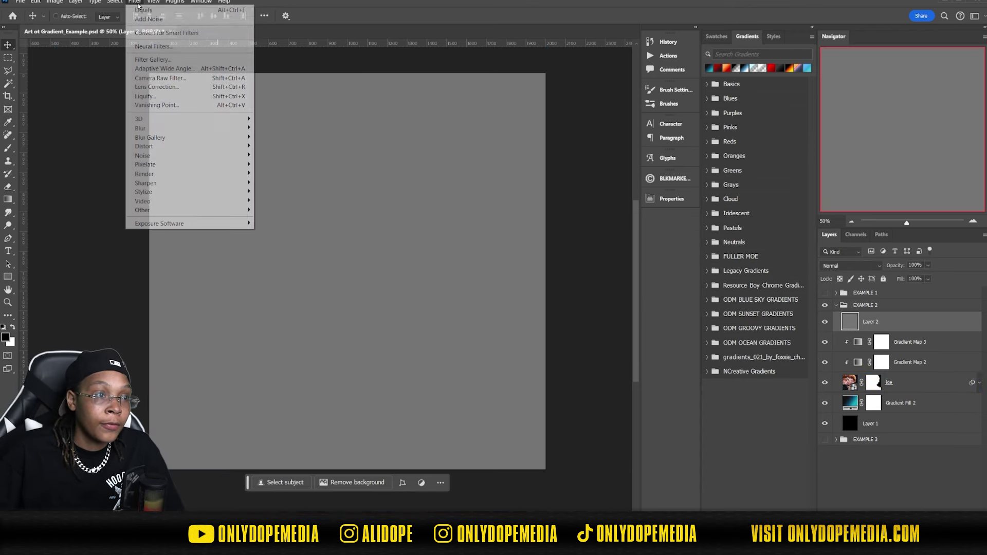
left_click(149, 10)
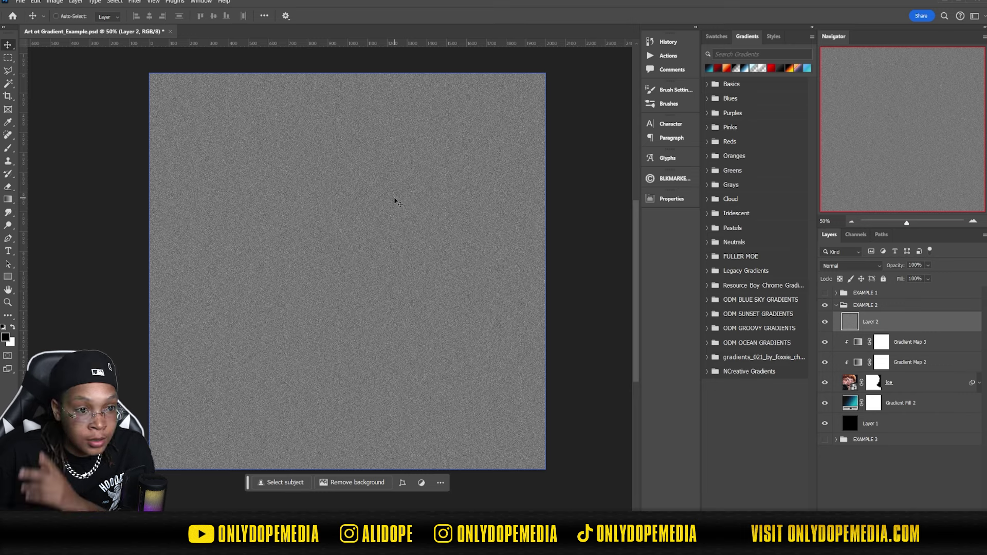
Set the noise layer's blend mode to Overlay and lower its opacity
left_click(851, 266)
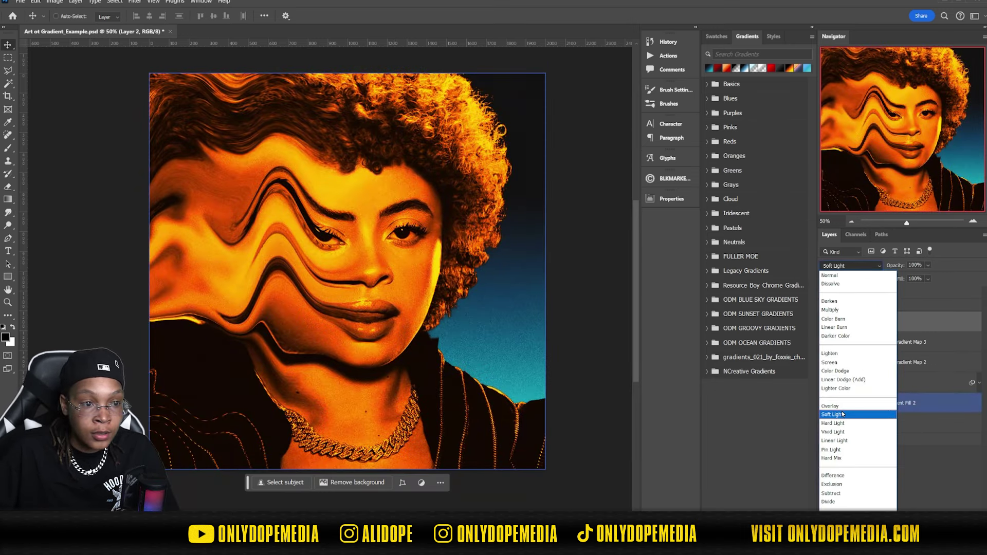
left_click(840, 407)
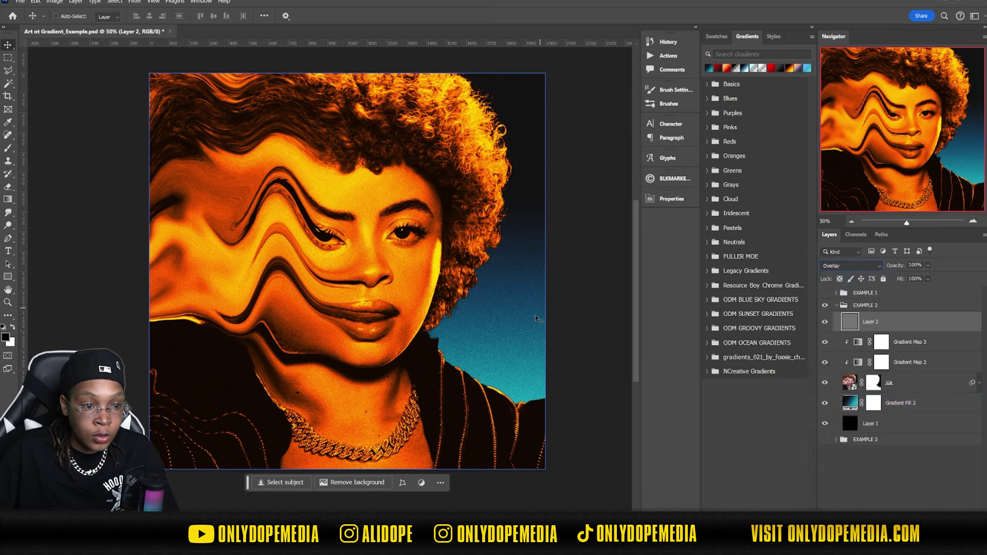
left_click_drag(899, 266, 844, 263)
Add a Gradient Overlay to the ice portrait layer using the black-to-transparent gradient preset
double_click(920, 383)
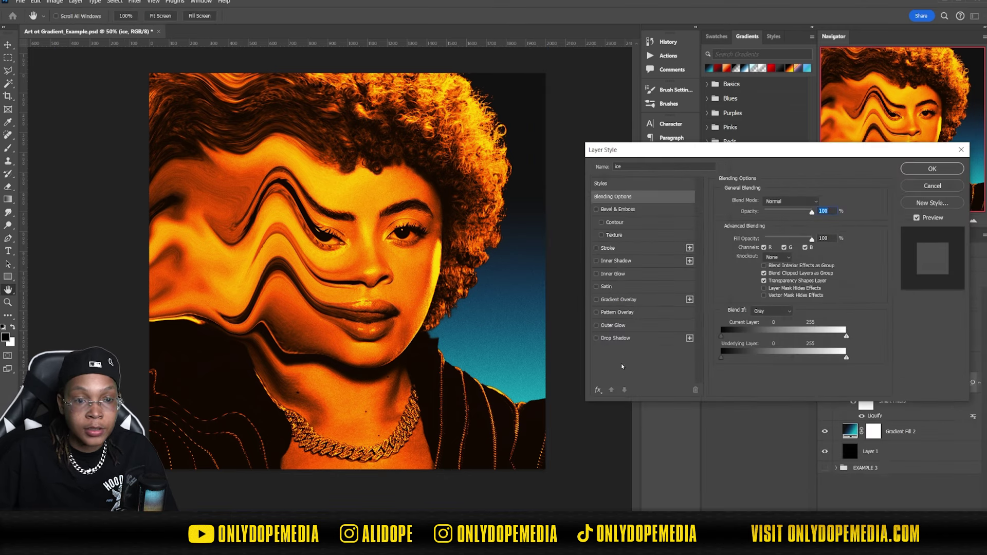
left_click(636, 329)
left_click(597, 325)
left_click(617, 300)
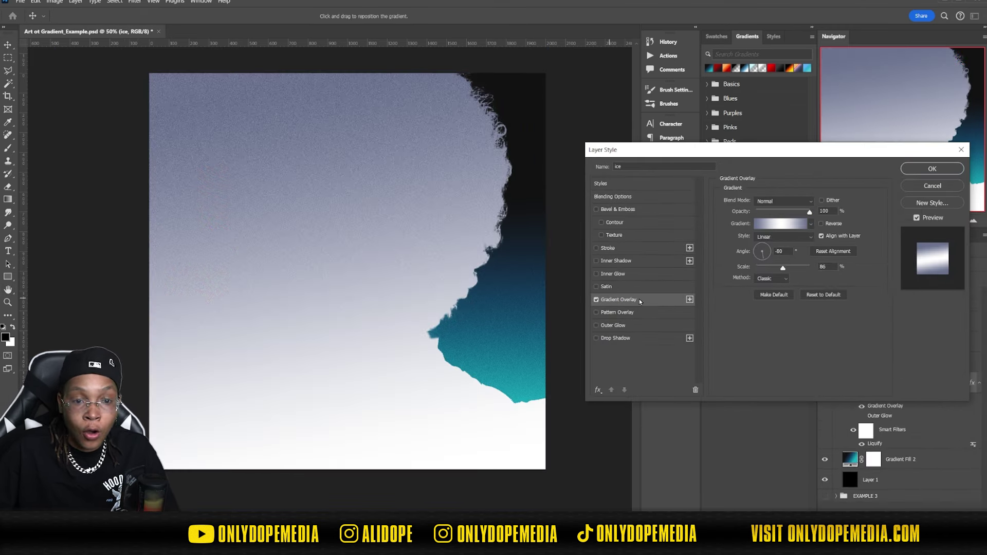
left_click(812, 223)
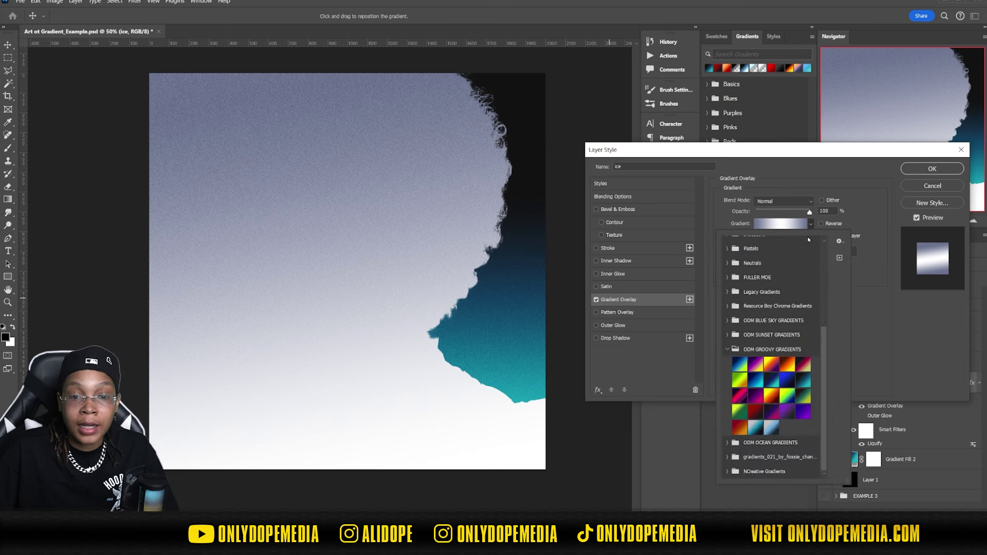
left_click(740, 366)
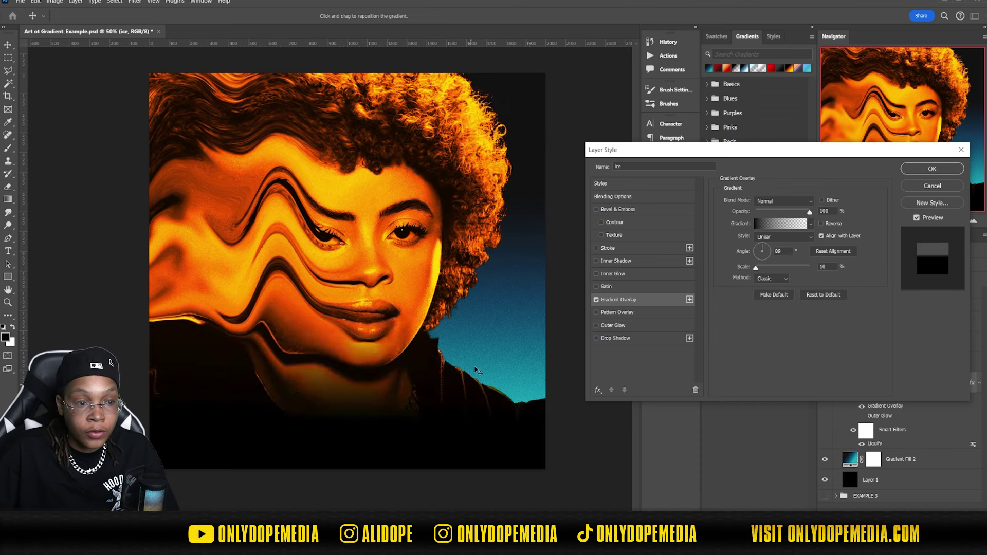
Set the overlay gradient's scale to 23% and angle to -89°, and reposition it so the shadow falls over the hair
left_click_drag(763, 271, 760, 271)
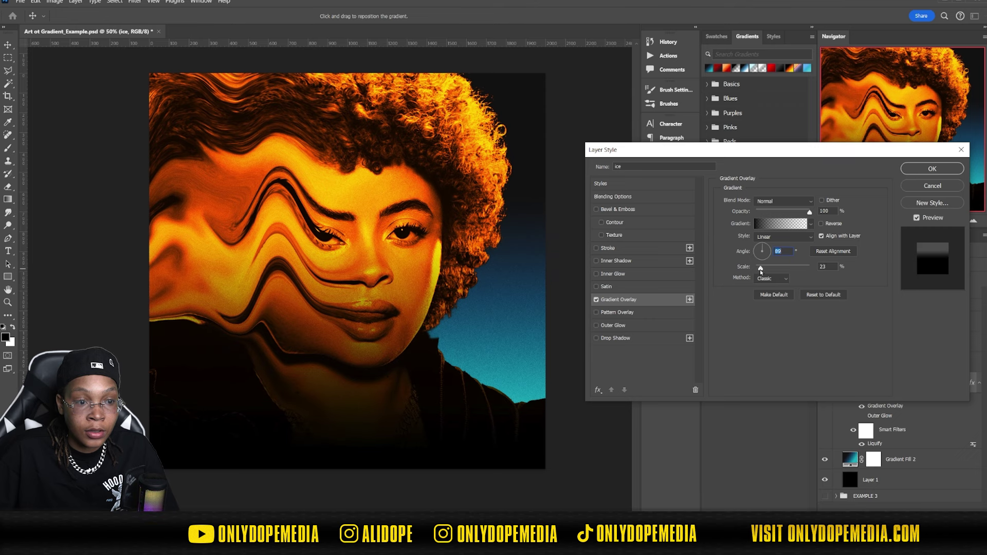
mouse_move(498, 309)
left_mouse_down()
mouse_move(497, 370)
mouse_move(497, 329)
left_mouse_up()
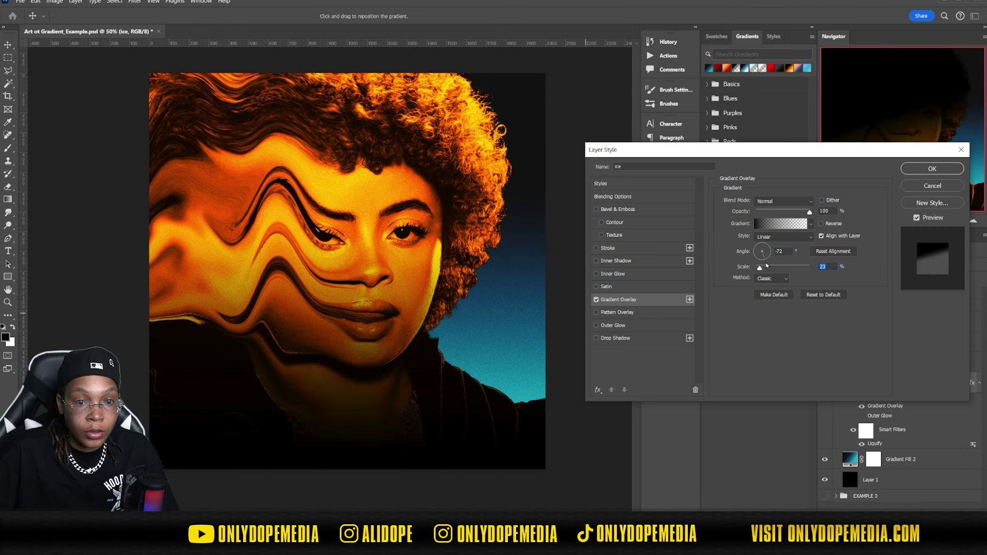
left_click(762, 256)
left_click_drag(464, 308, 464, 190)
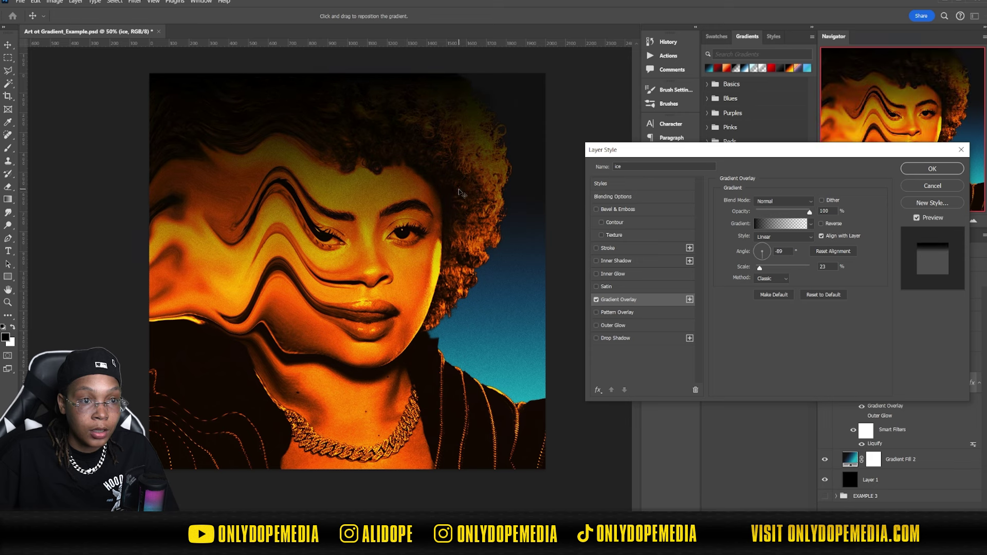
mouse_move(484, 179)
left_mouse_down()
mouse_move(473, 264)
mouse_move(482, 456)
mouse_move(522, 185)
mouse_move(476, 506)
mouse_move(504, 336)
mouse_move(499, 344)
mouse_move(504, 178)
left_mouse_up()
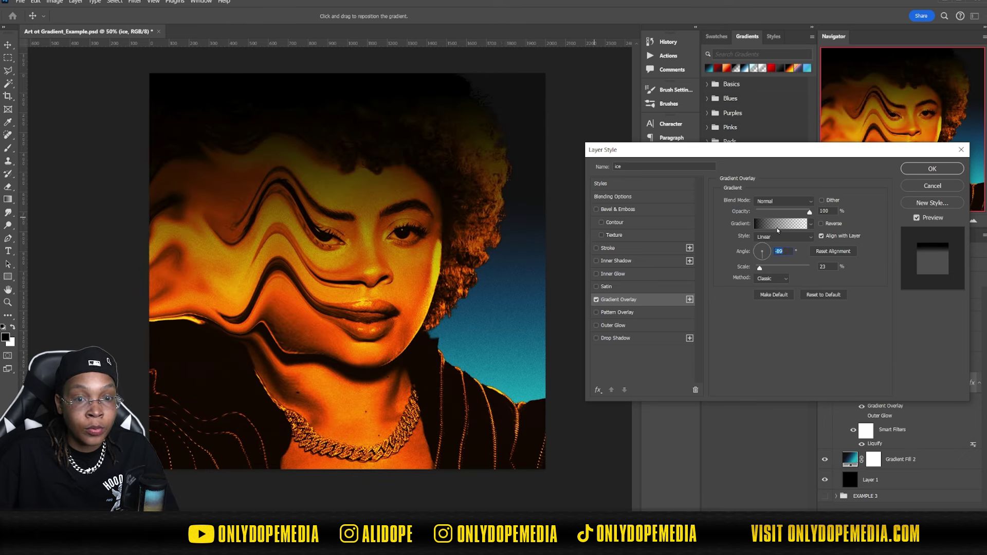
Set the gradient overlay's opacity to 84% and scale to 15%, and shift the shadow up toward the top of the hair
left_click_drag(808, 212, 801, 212)
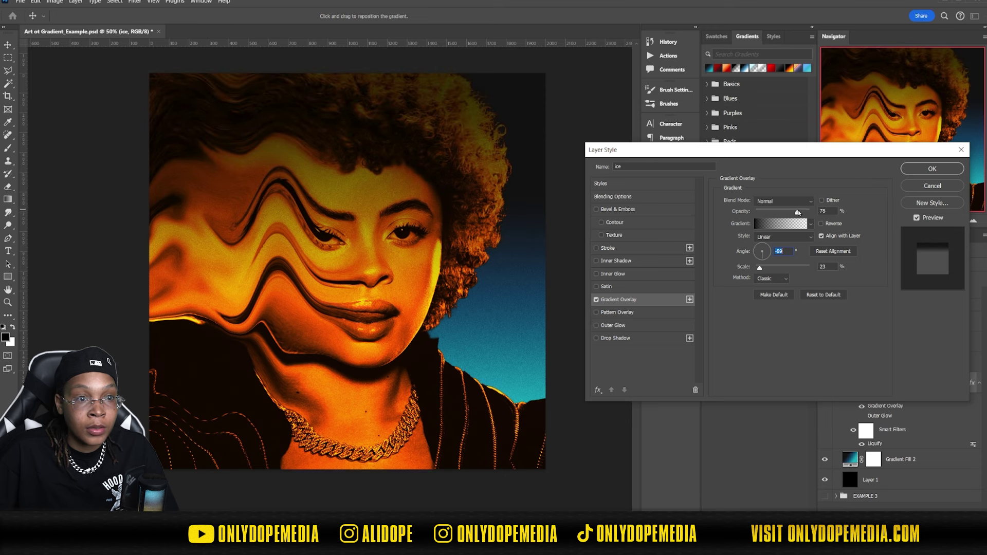
left_click_drag(800, 211, 801, 212)
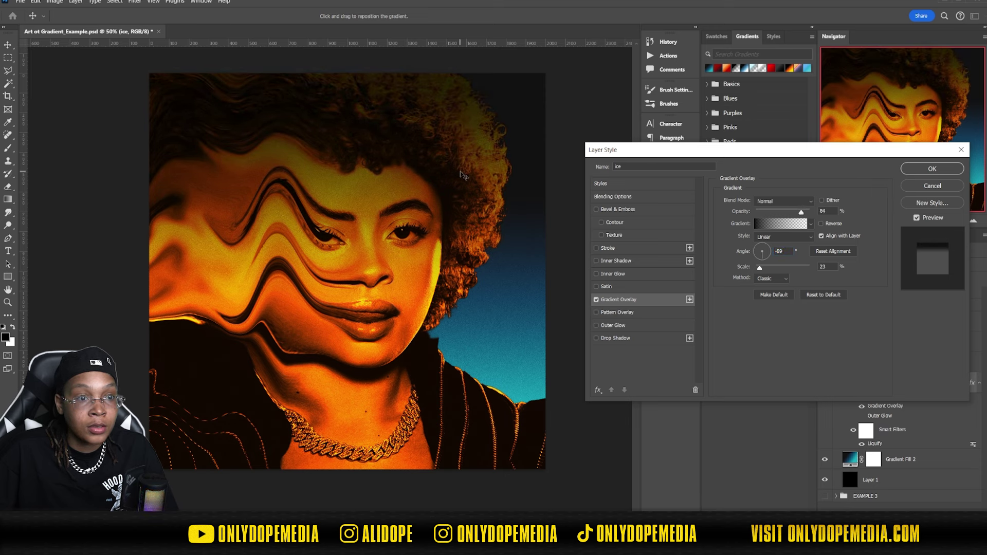
left_click_drag(758, 268, 757, 264)
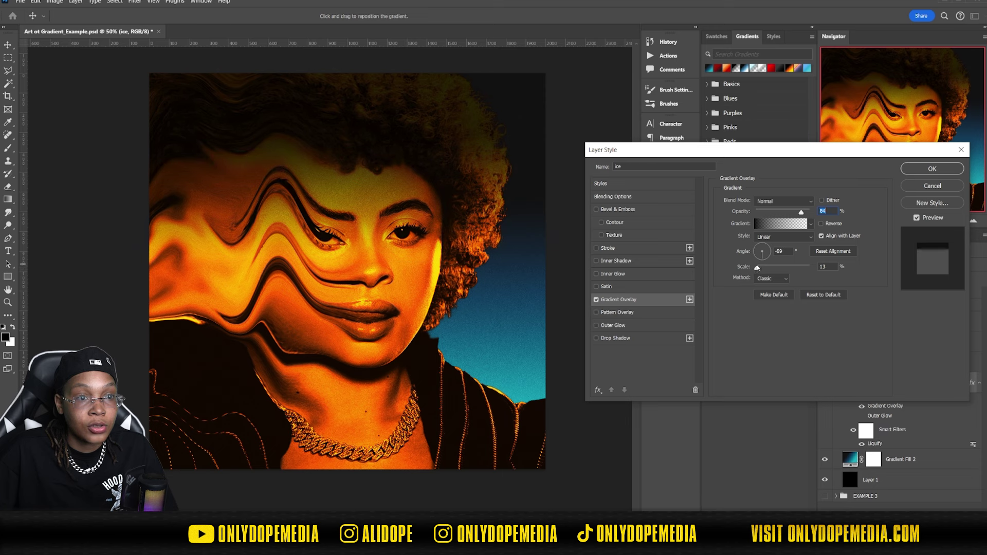
left_click_drag(393, 217, 396, 178)
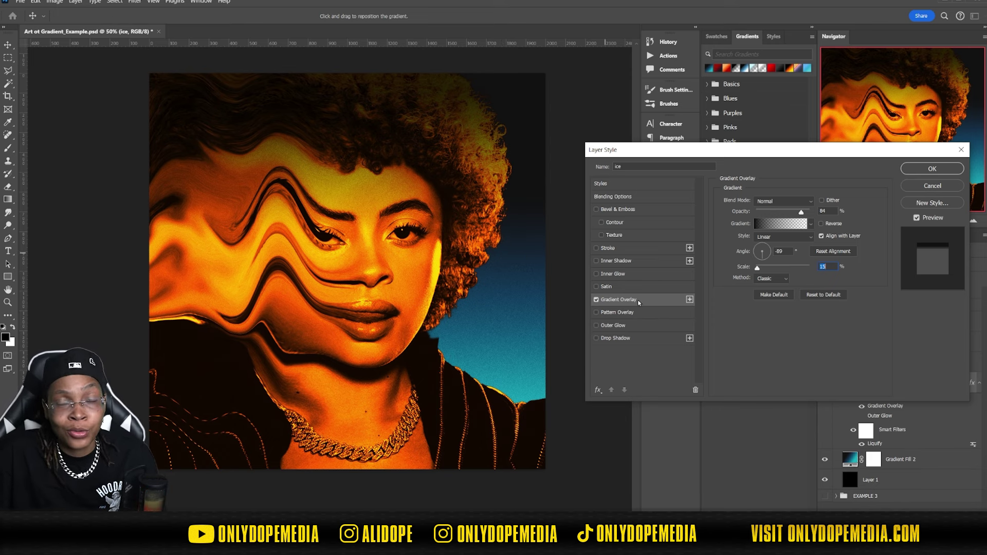
Add a 38 px outside Stroke to the portrait layer and switch its fill type to Gradient
left_click(611, 250)
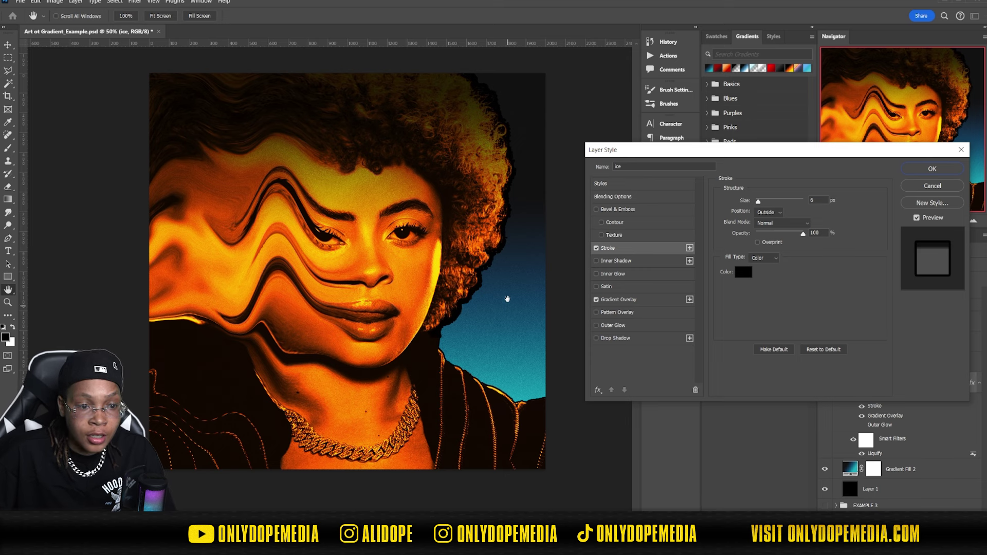
left_click_drag(759, 202, 765, 202)
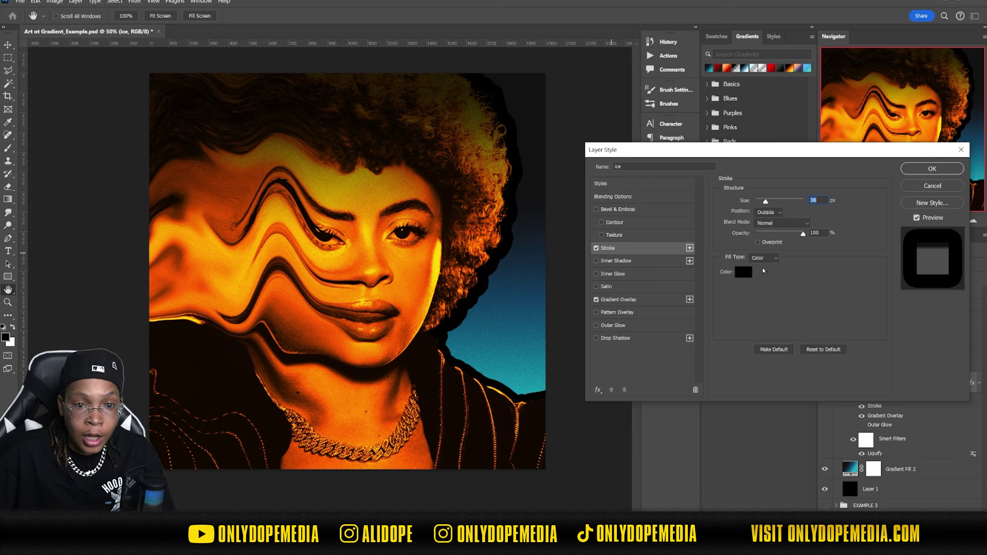
left_click(758, 258)
left_click(757, 275)
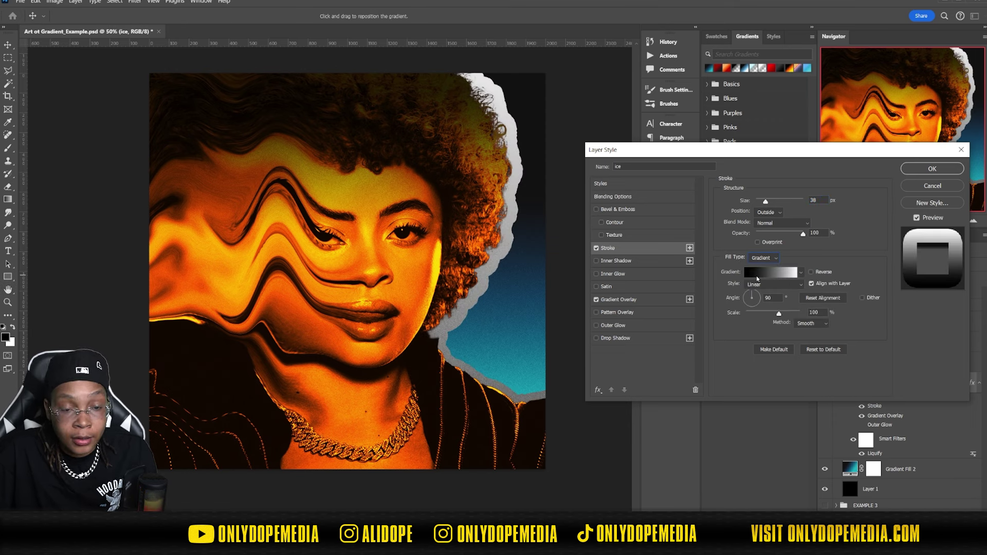
Try the Night Sky 1 and Sunset 4 presets on the stroke, and apply the East Coast gradient
left_click(776, 275)
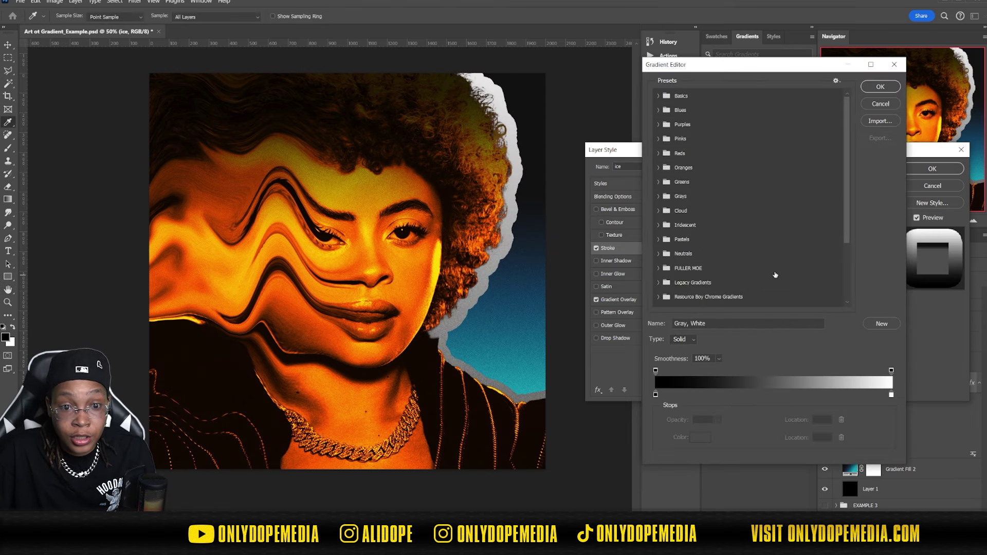
scroll(773, 221, "down", 5)
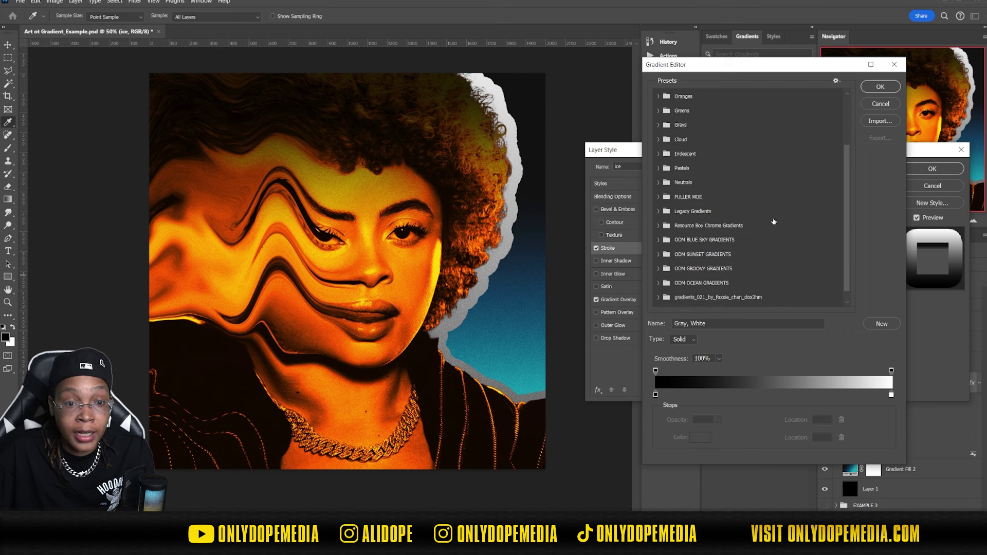
left_click(661, 244)
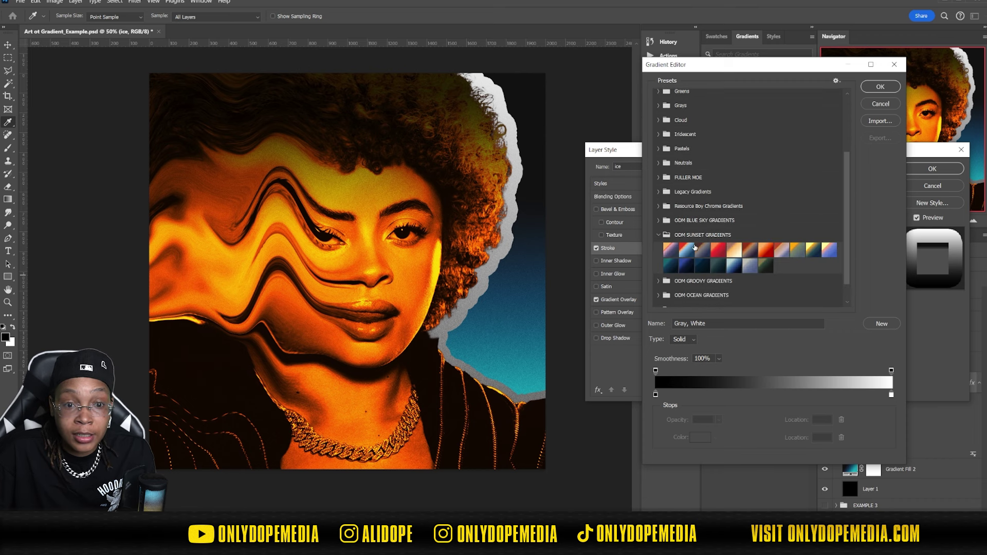
left_click(671, 266)
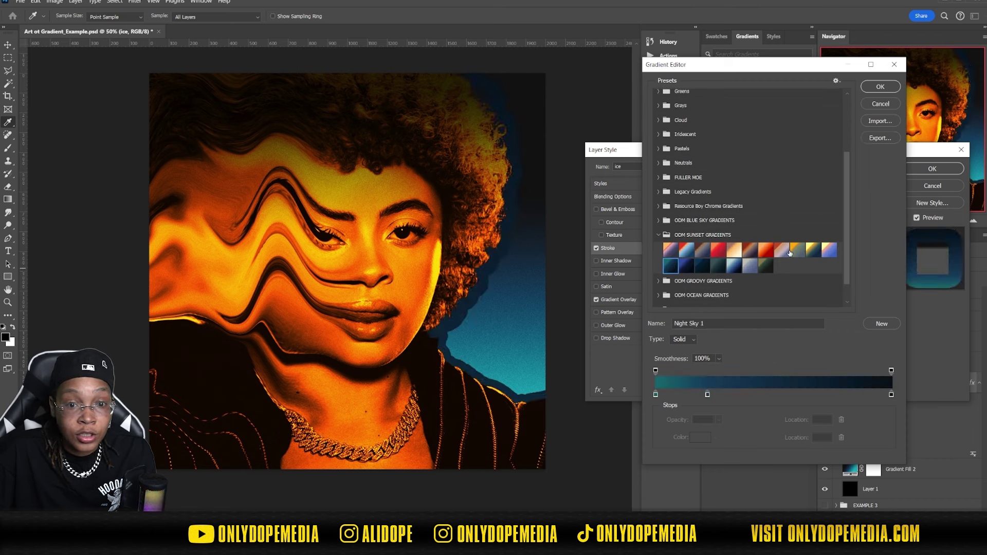
left_click(720, 251)
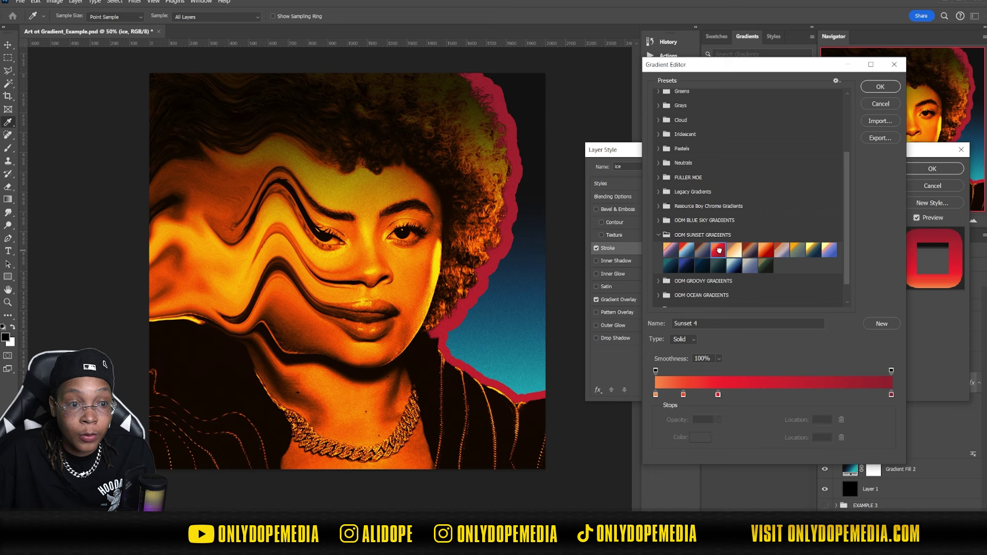
key("Escape")
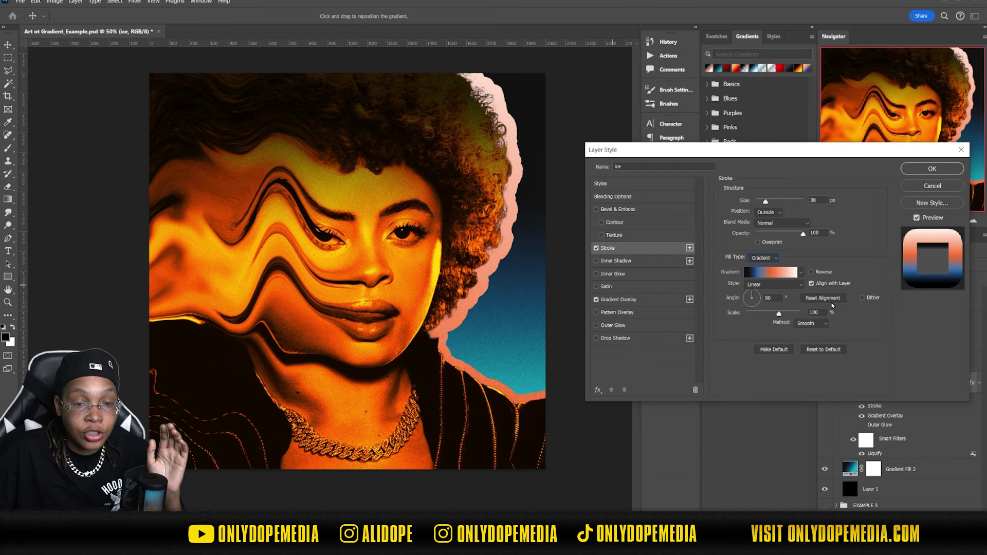
Scale the stroke's gradient to 37%, reverse it and reposition its colors along the portrait's outline
left_click_drag(780, 313, 754, 315)
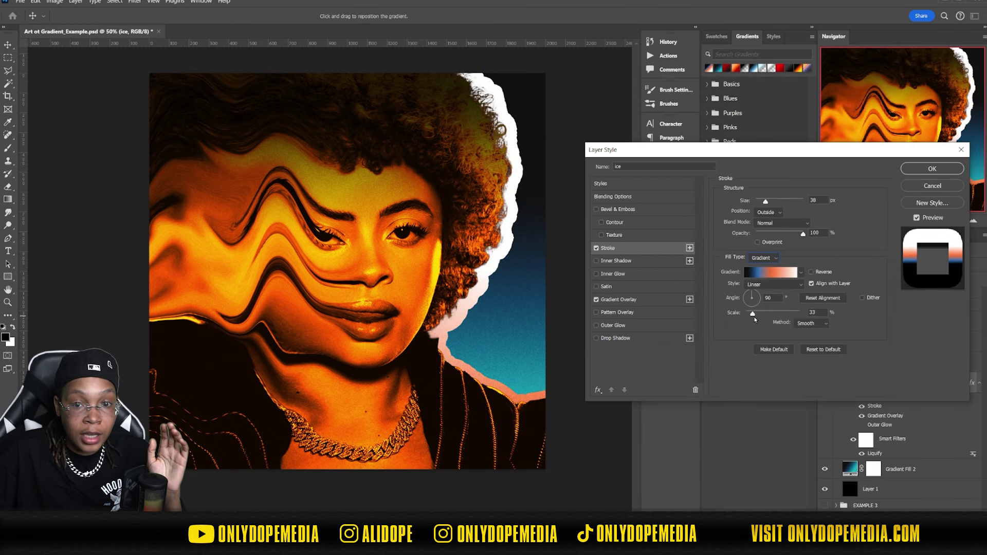
left_click_drag(487, 350, 486, 147)
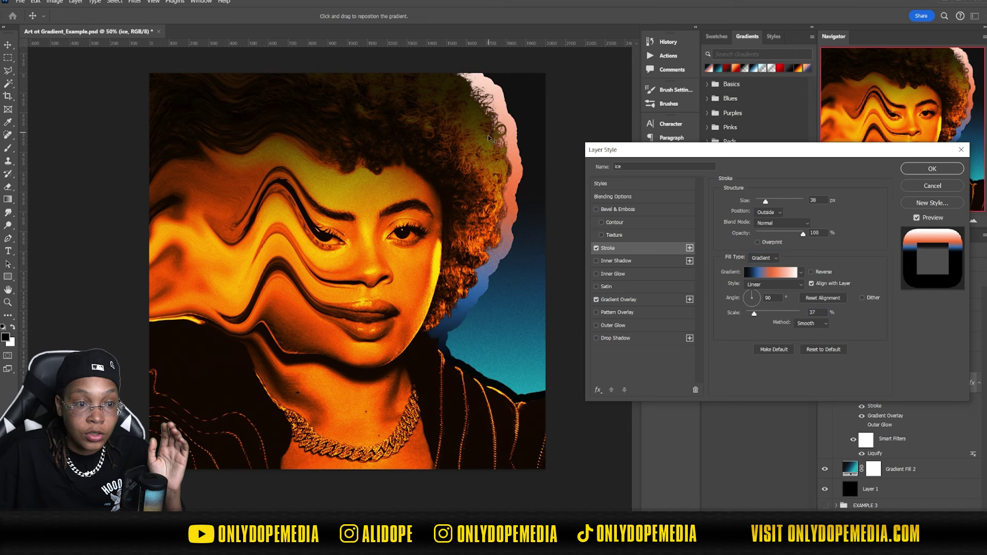
left_click(811, 272)
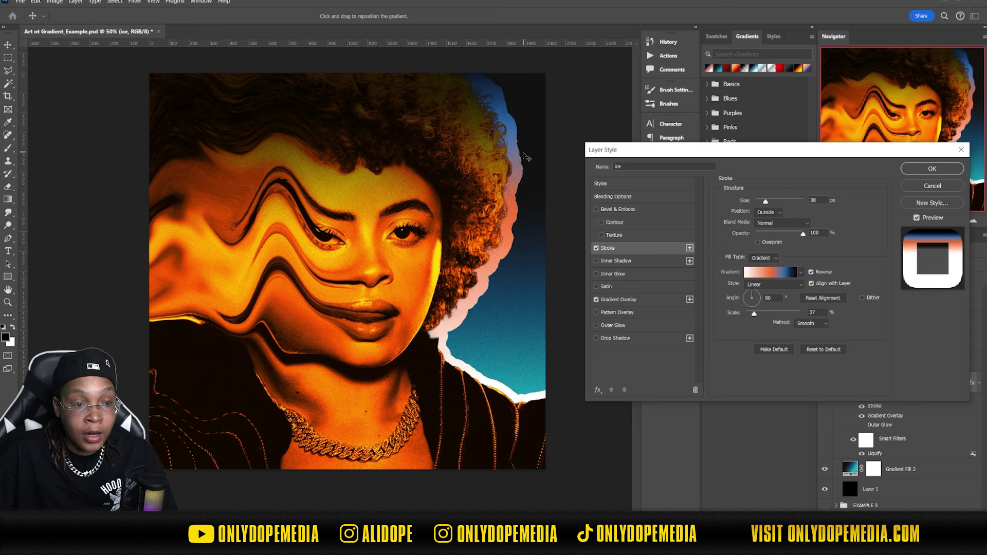
left_click_drag(527, 156, 527, 273)
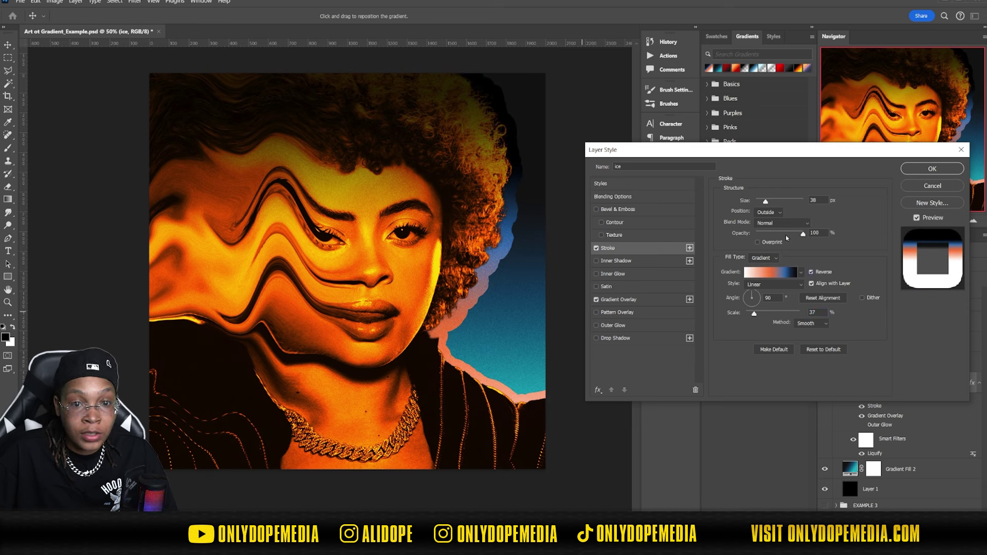
Try blend modes such as Linear Burn, Soft Light and Lighter Color on the stroke, and return it to Normal
mouse_move(801, 238)
left_mouse_down()
mouse_move(769, 236)
mouse_move(805, 236)
left_mouse_up()
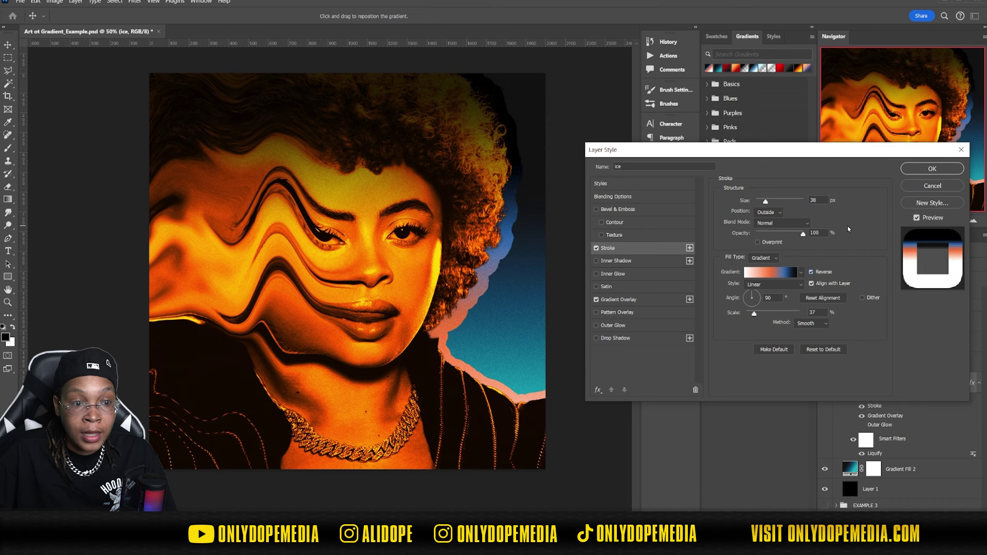
left_click(774, 225)
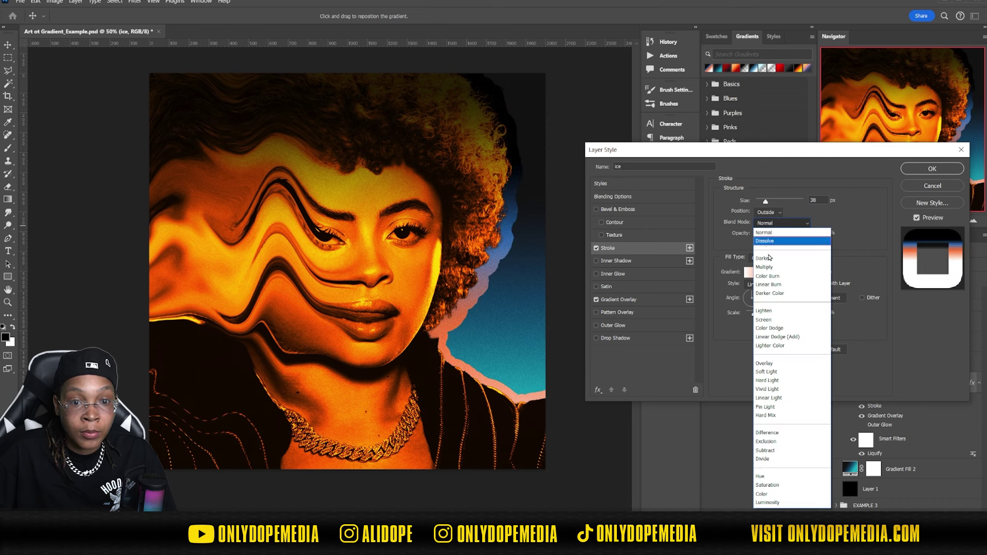
left_click(772, 242)
key("Down")
key("Down")
key("Down")
key("Down")
key("Down")
key("Down")
key("Down")
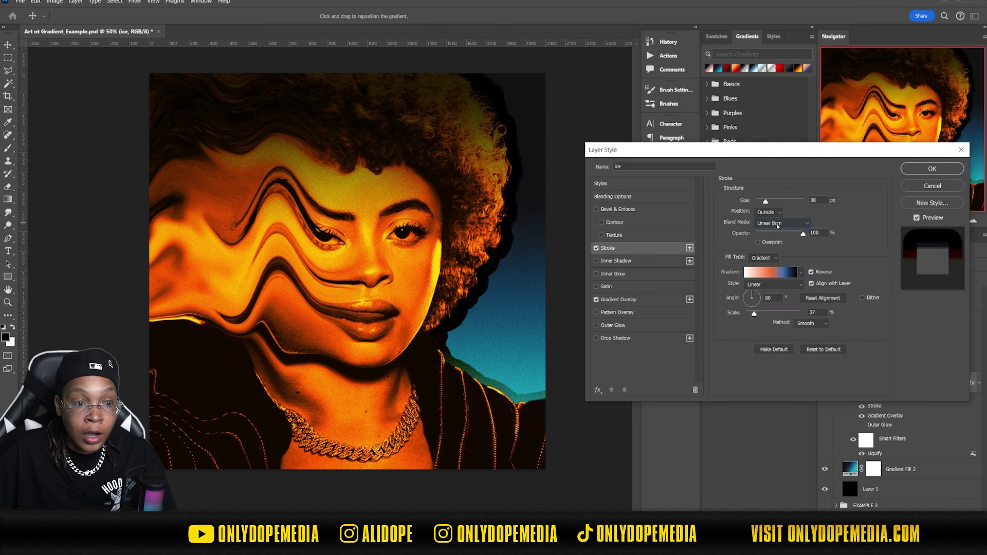
key("Down")
key("Down")
key("Down")
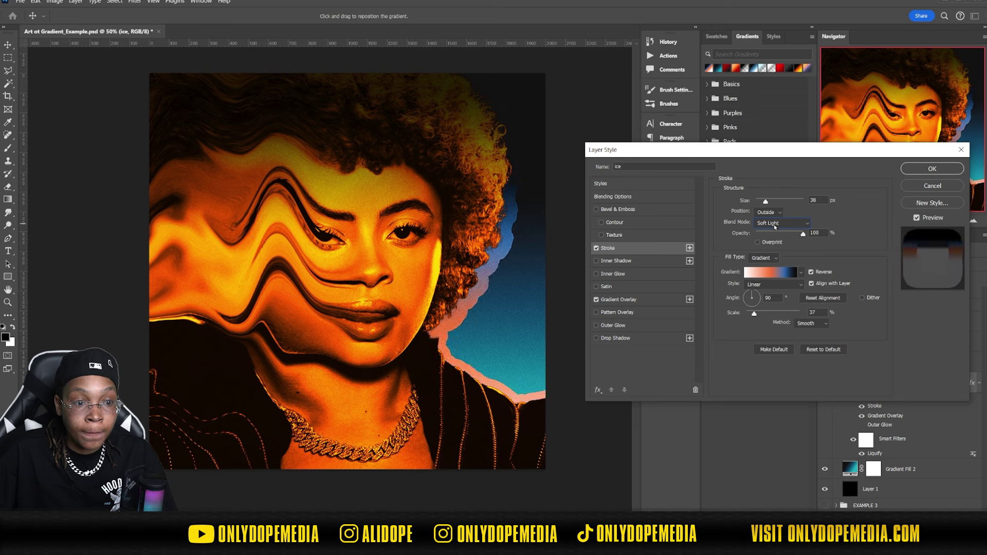
key("Up")
key("Up")
key("Up")
key("Up")
key("Up")
key("Up")
key("Up")
key("Up")
key("Up")
key("Up")
key("Up")
key("Up")
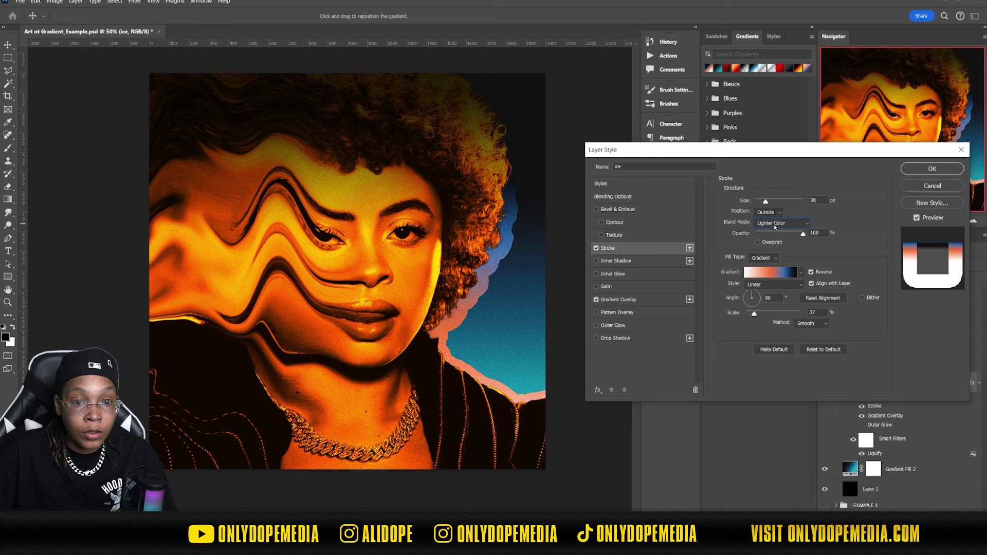
Set the stroke's gradient scale to 44% and its size to 35 px, and browse the gradient preset folders
left_click_drag(754, 314, 756, 314)
left_click_drag(766, 201, 766, 215)
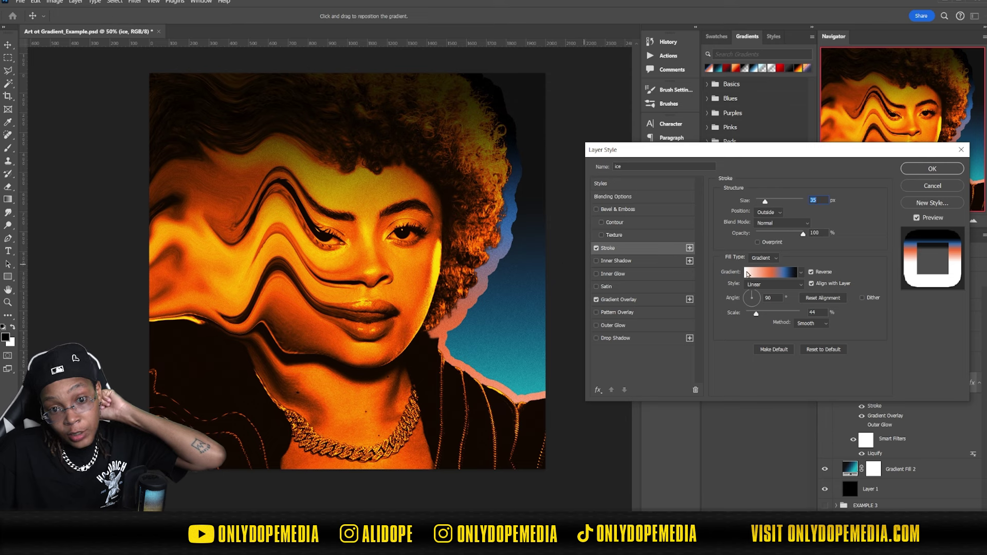
left_click(782, 276)
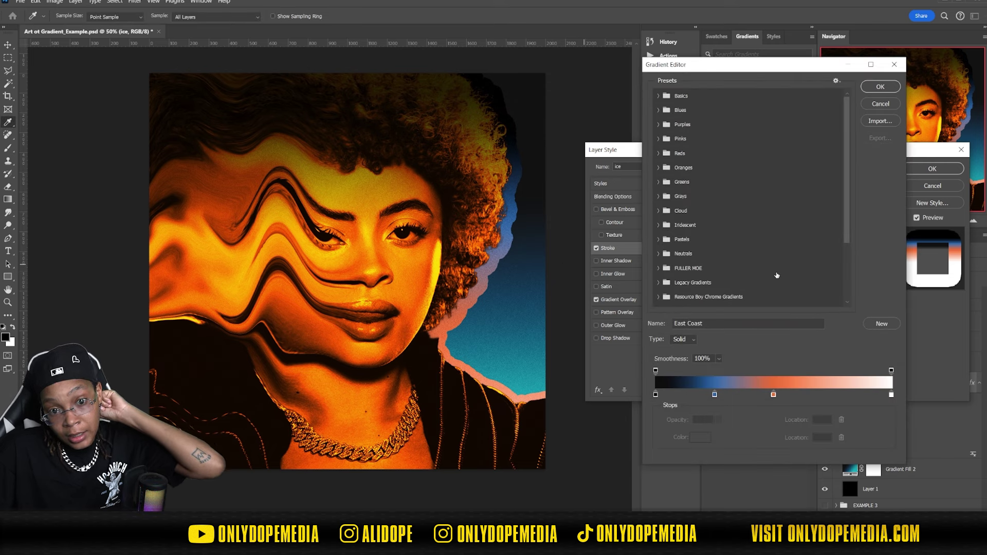
left_click(659, 96)
left_click(658, 96)
left_click(658, 97)
left_click(668, 111)
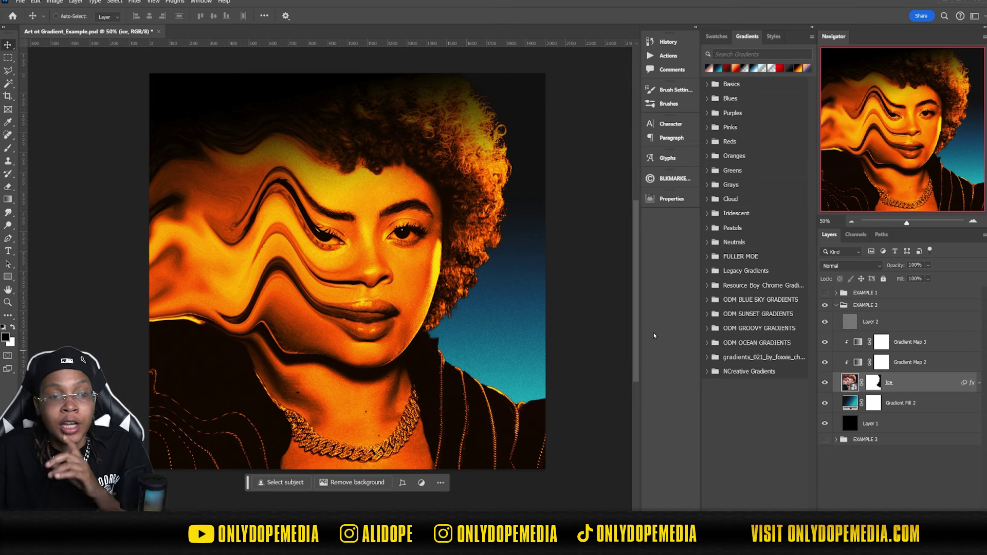
Paint the necklace out of the Gradient Map 3 and Gradient Map 2 masks with a 100 px black brush
left_click(885, 349)
left_click(882, 346)
key("b")
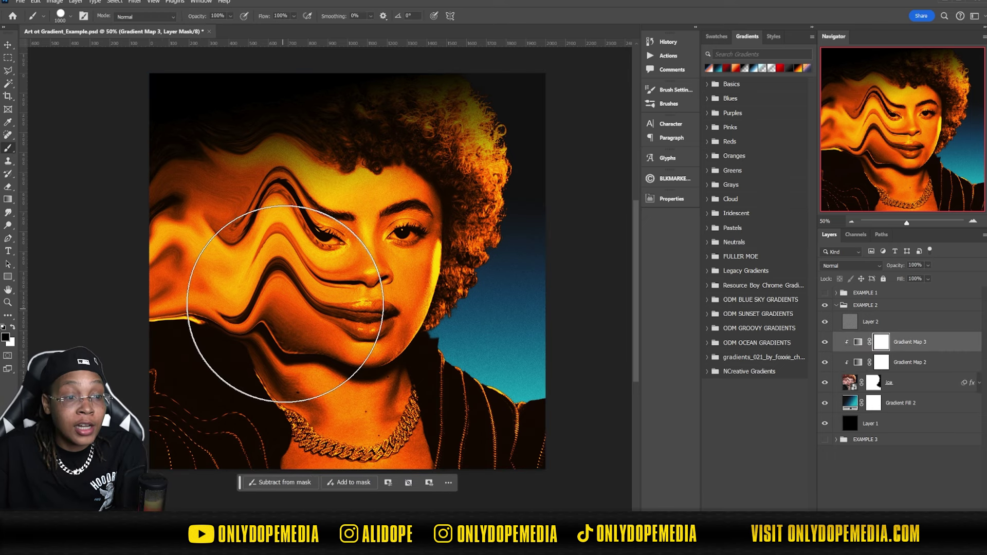
key("bracketleft")
key("bracketleft")
key("bracketleft")
key("bracketleft")
key("bracketleft")
key("bracketleft")
key("bracketleft")
key("bracketleft")
key("bracketleft")
key("bracketleft")
key("bracketleft")
key("bracketleft")
key("bracketleft")
key("bracketleft")
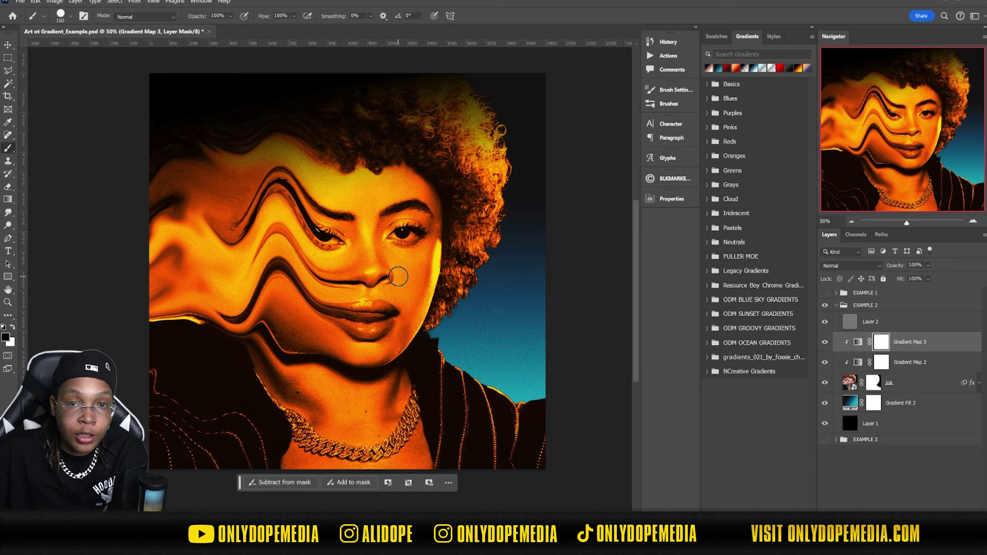
mouse_move(418, 403)
left_mouse_down()
mouse_move(391, 446)
mouse_move(432, 435)
mouse_move(369, 454)
left_mouse_up()
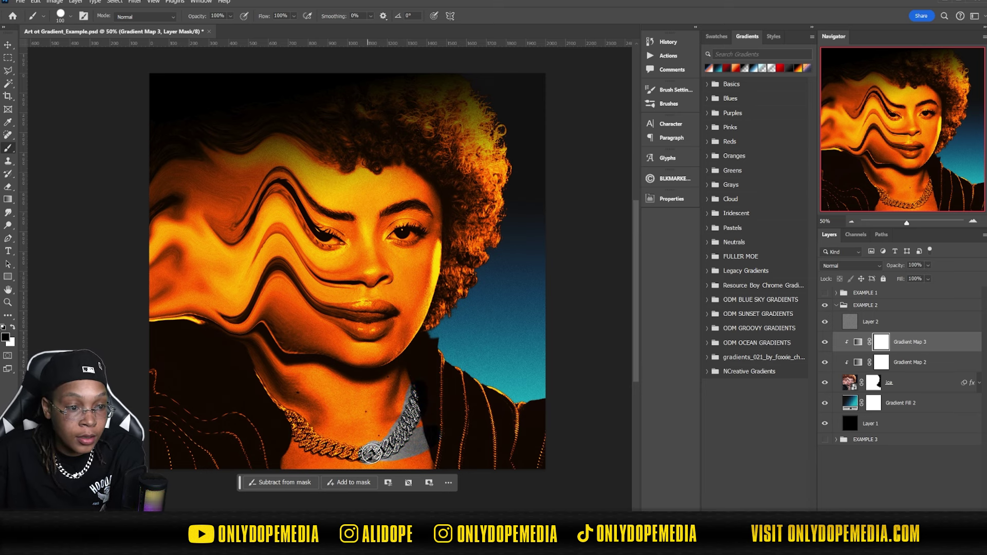
left_click_drag(303, 436, 297, 438)
left_click_drag(372, 445, 408, 400)
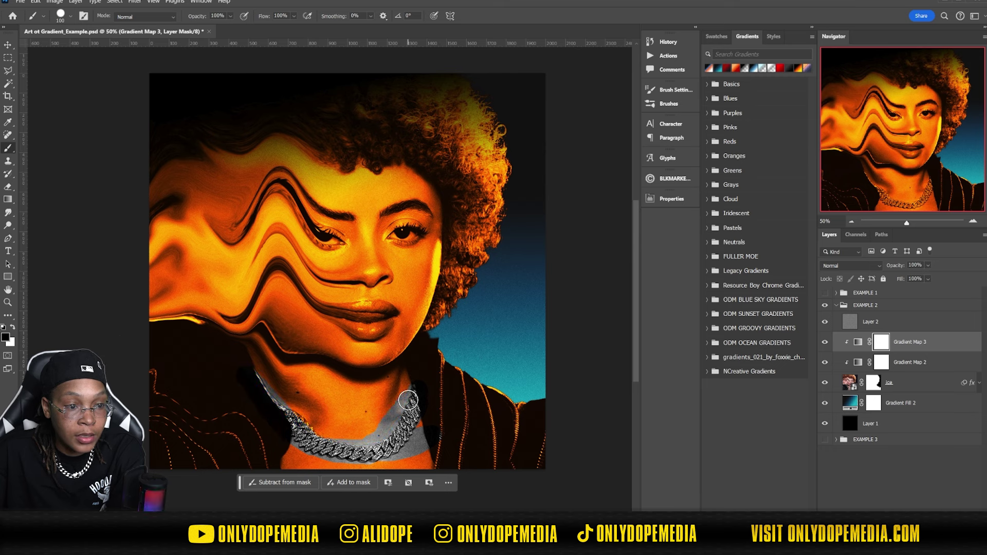
left_click(877, 364)
mouse_move(420, 429)
left_mouse_down()
mouse_move(416, 395)
mouse_move(388, 442)
mouse_move(314, 447)
mouse_move(268, 387)
mouse_move(291, 427)
mouse_move(366, 449)
mouse_move(413, 410)
mouse_move(340, 463)
mouse_move(270, 435)
left_mouse_up()
Paint both eyes out of the Gradient Map 3 and Gradient Map 2 masks
left_click(881, 343)
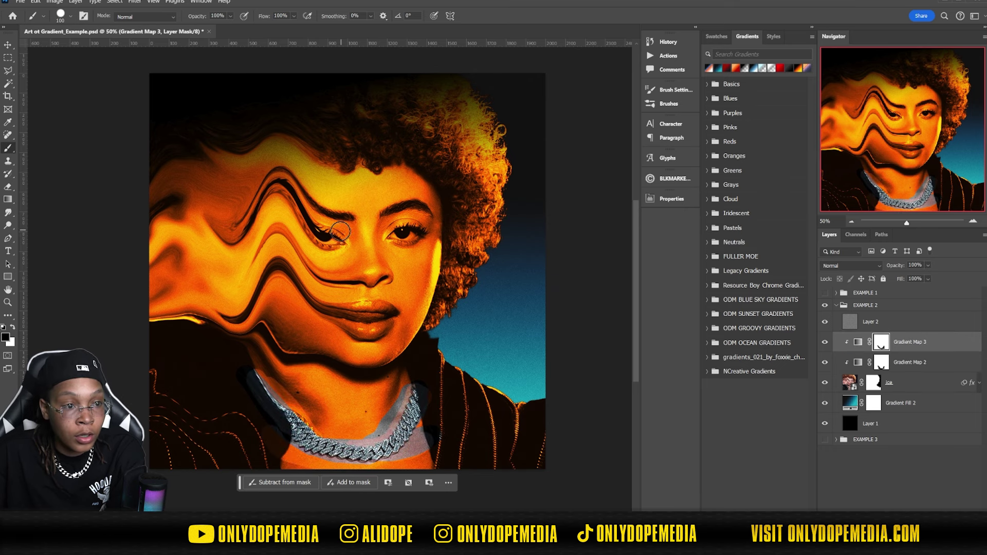
left_click_drag(313, 232, 409, 234)
key("alt+bracketleft")
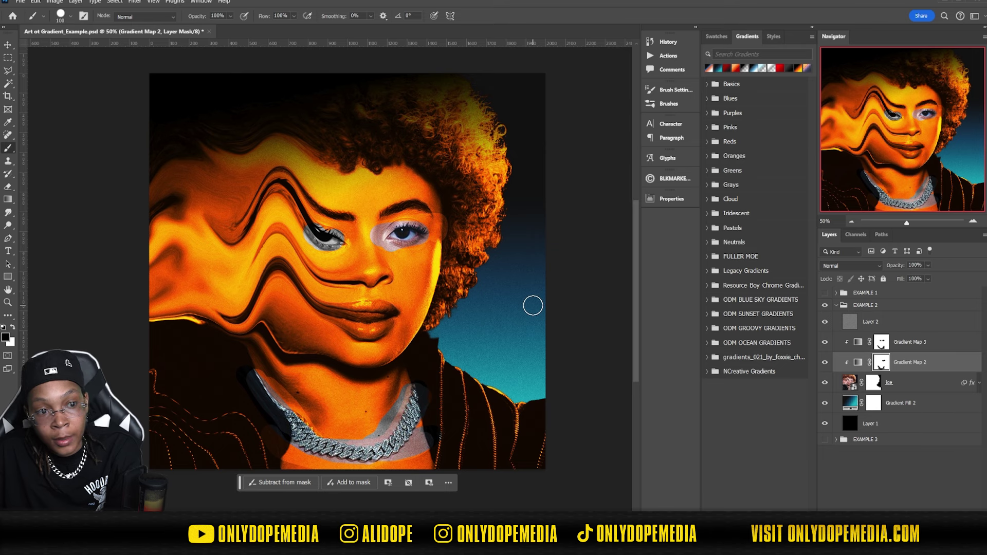
Undo the mask painting over the eyes and necklace on both gradient maps
key("ctrl+z")
key("ctrl+z")
key("ctrl+z")
key("ctrl+z")
key("ctrl+z")
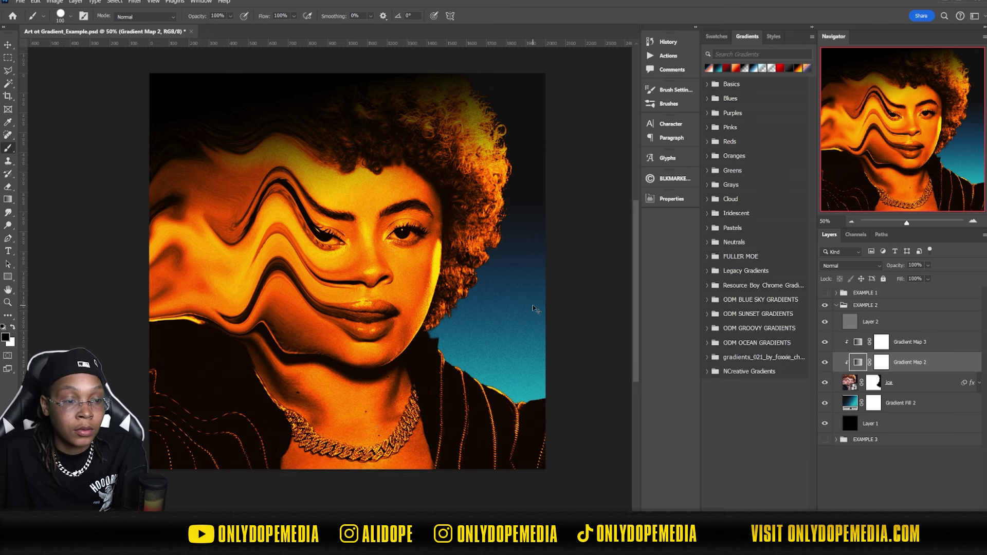
key("ctrl+z")
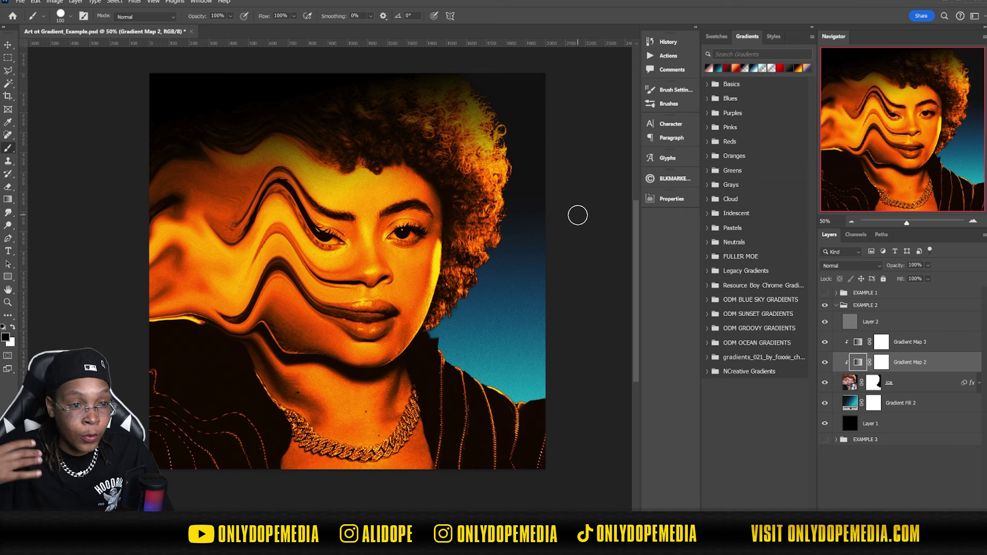
Turn off the portrait's Liquify smart filter and replace its layer mask with a cutout of the subject
left_click(8, 45)
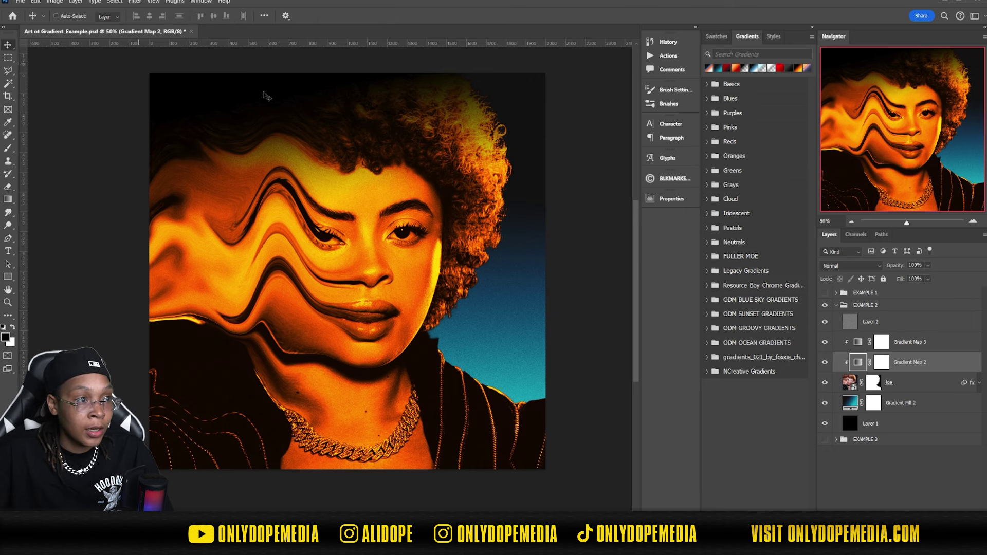
left_click(861, 433)
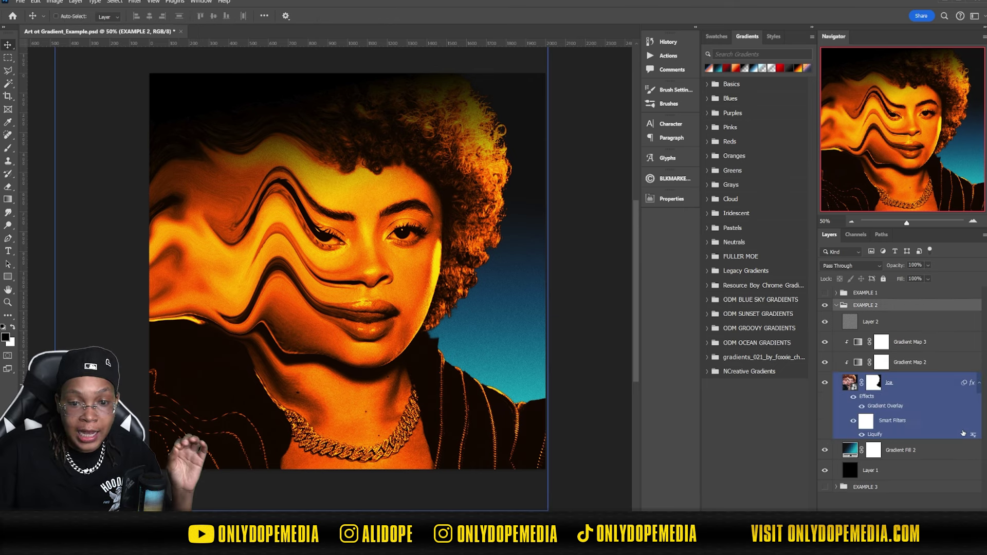
left_click(853, 422)
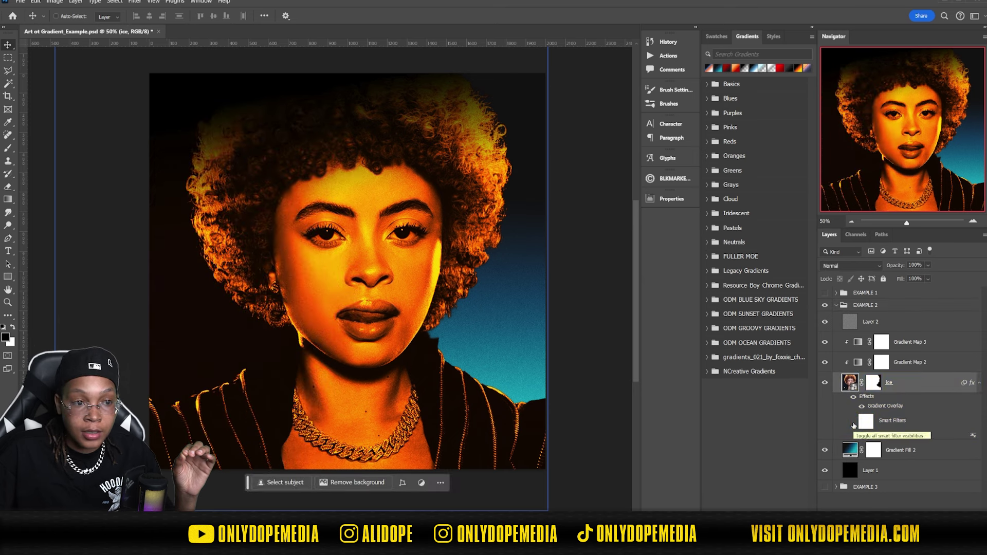
left_click(874, 384)
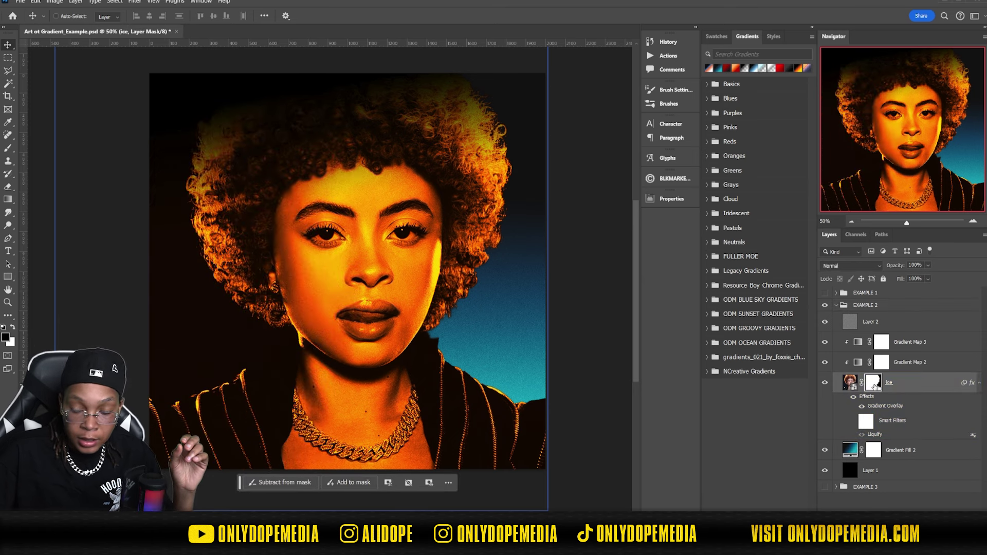
key("Delete")
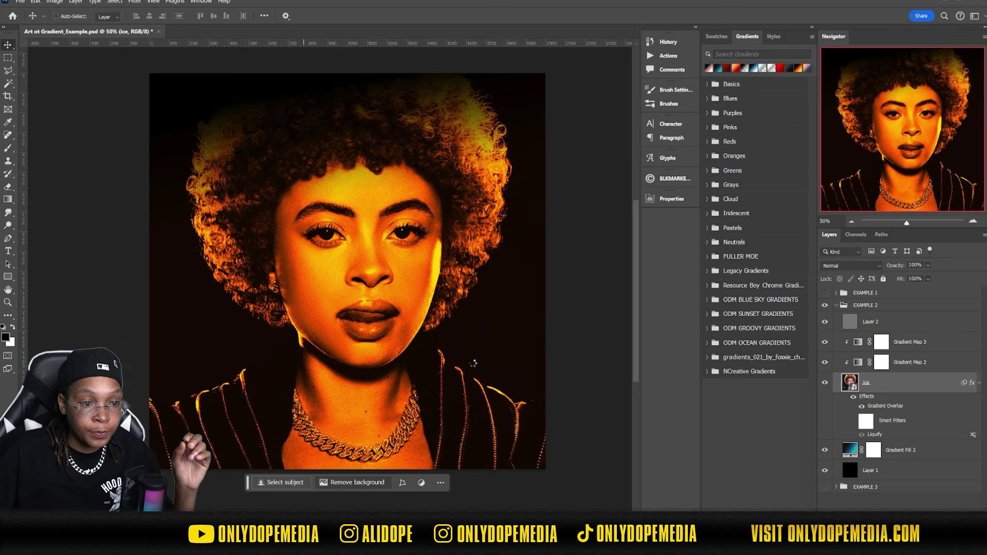
key("ctrl+z")
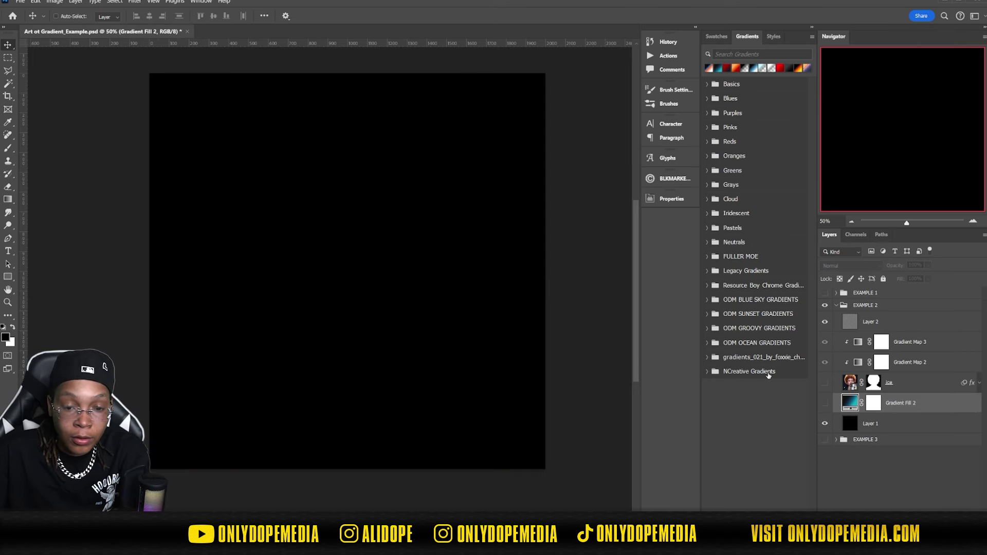
key("ctrl+shift+z")
key("ctrl+z")
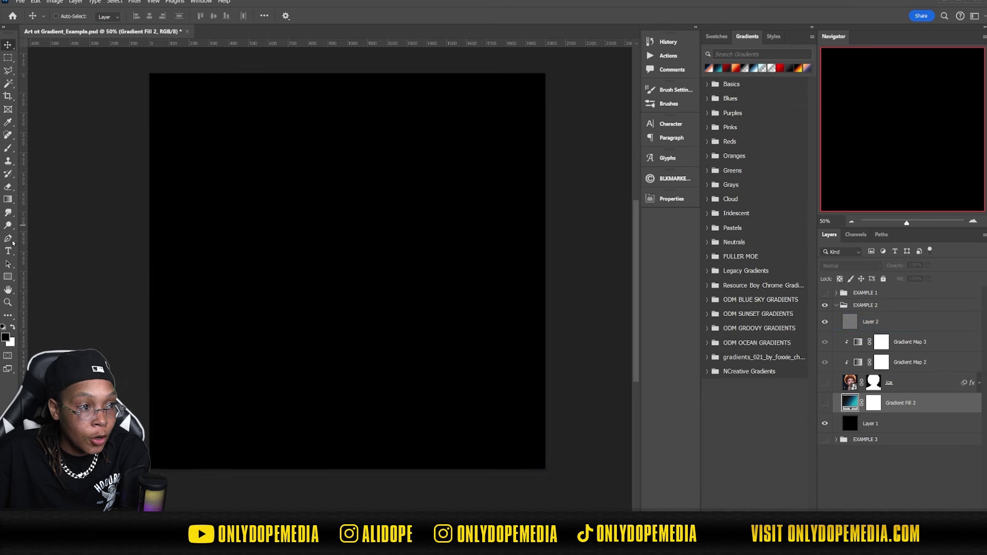
Create a radial teal-to-black gradient fill centered on the canvas and shrink its radius to about half the canvas width
left_click(8, 199)
left_click_drag(221, 417, 461, 140)
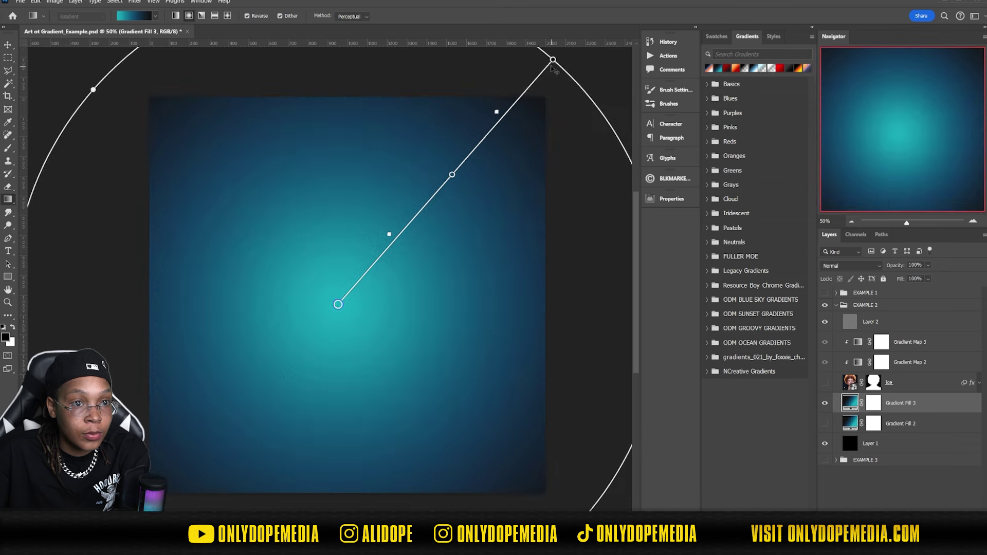
left_click_drag(544, 59, 470, 169)
Edit the radial gradient's colors by adding a white end stop and shifting the teal stop toward the dark side
left_click(139, 20)
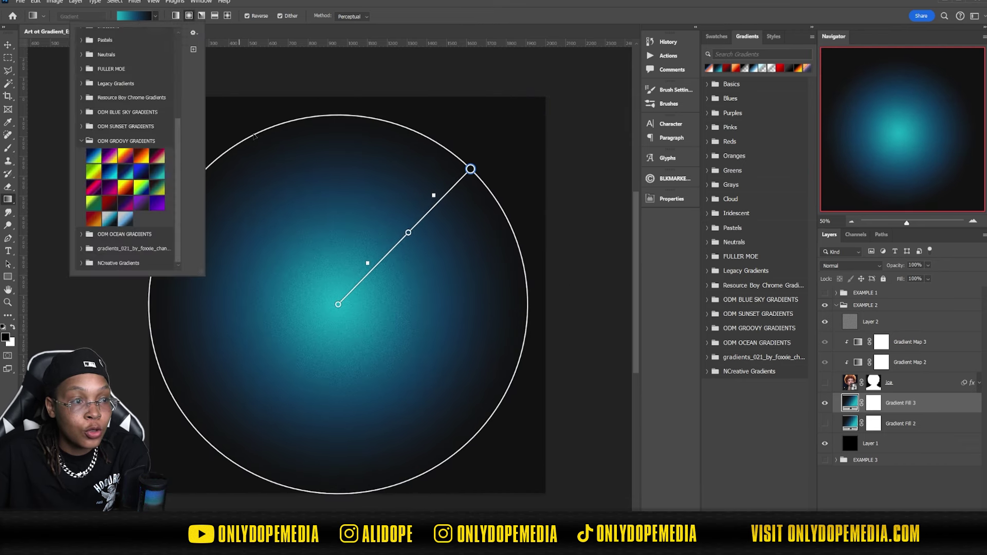
left_click(134, 16)
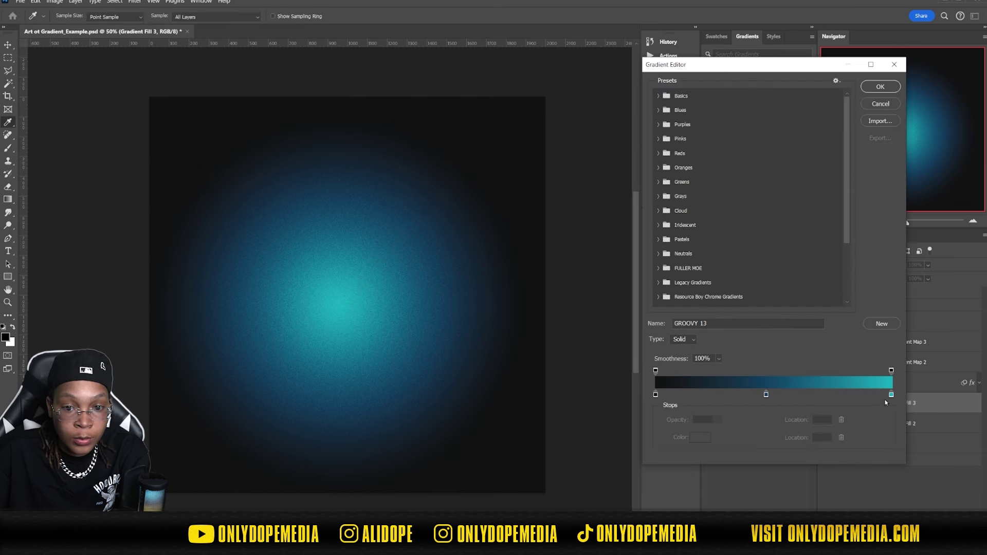
left_click_drag(892, 396, 847, 396)
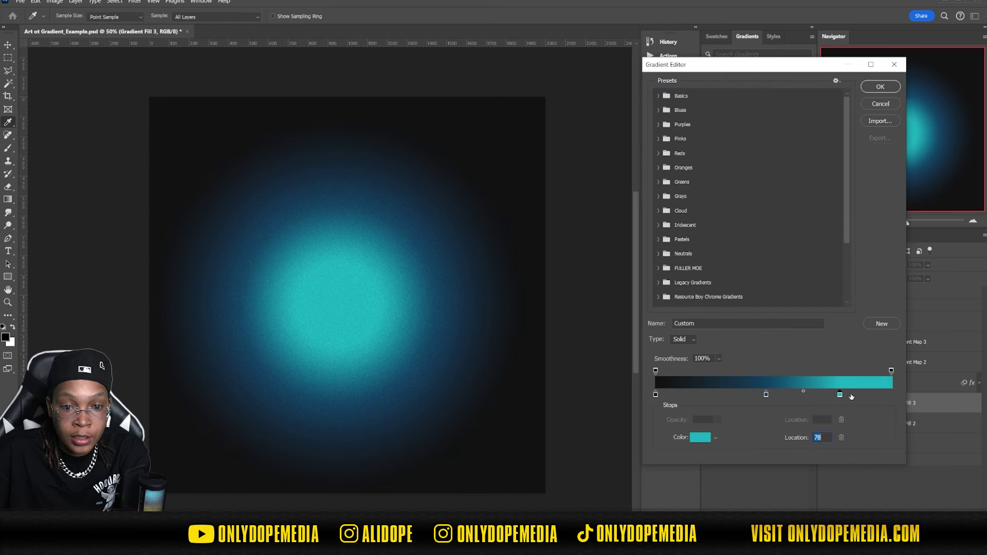
left_click(700, 437)
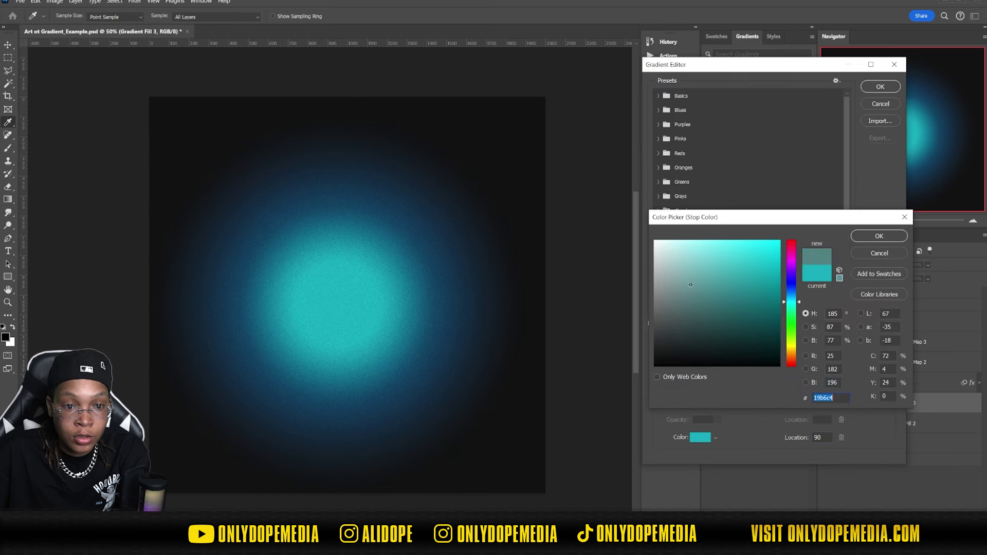
left_click(655, 241)
left_click(879, 236)
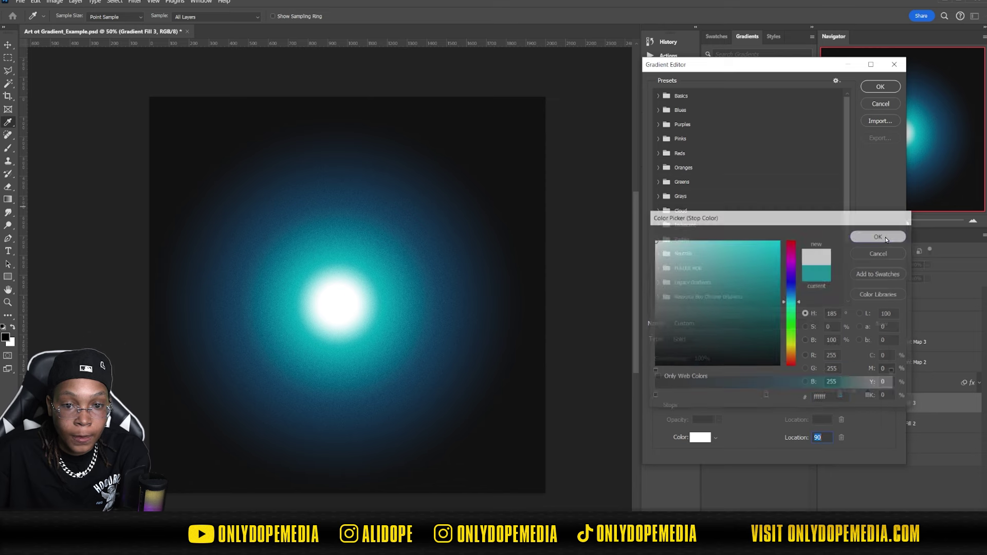
left_click_drag(868, 395, 900, 396)
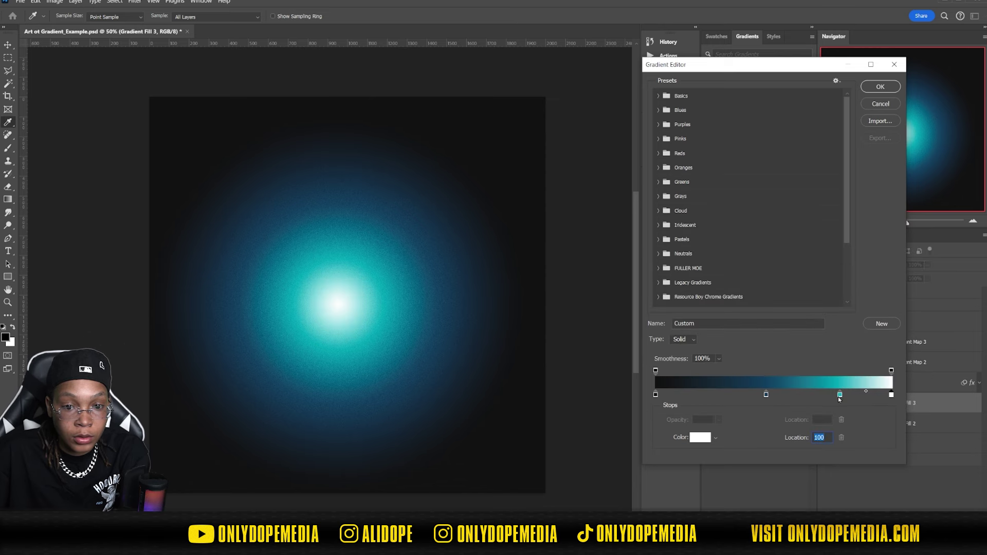
left_click_drag(840, 395, 811, 396)
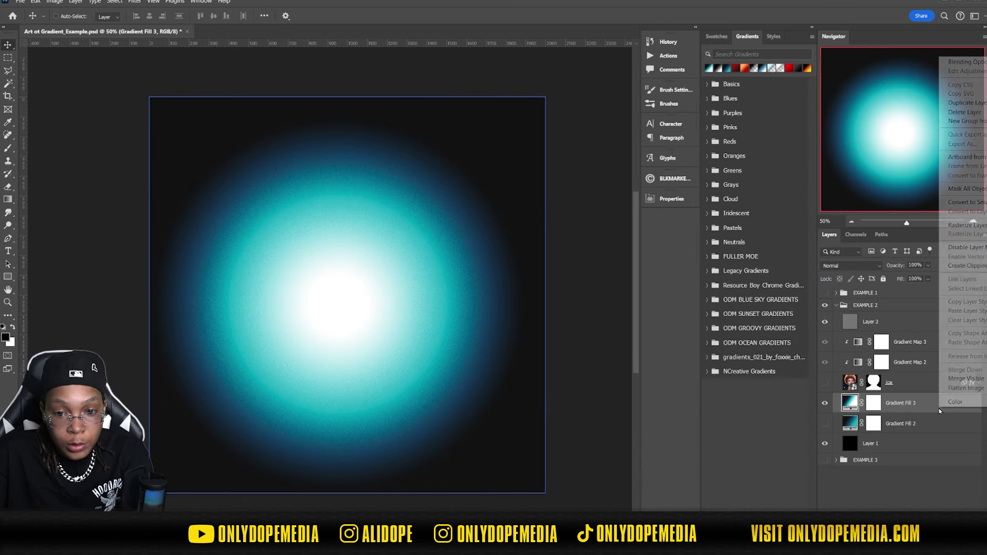
Make the fill a reflected diagonal band at about 61° and 18% scale, with its white stop at 100 and teal stop at 57
left_click_drag(338, 304, 372, 242)
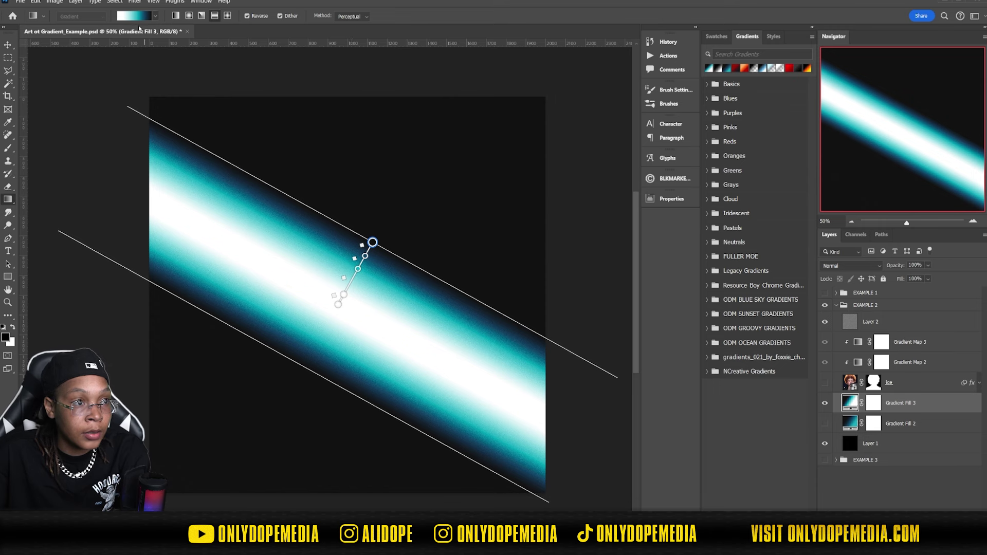
left_click(154, 16)
double_click(850, 403)
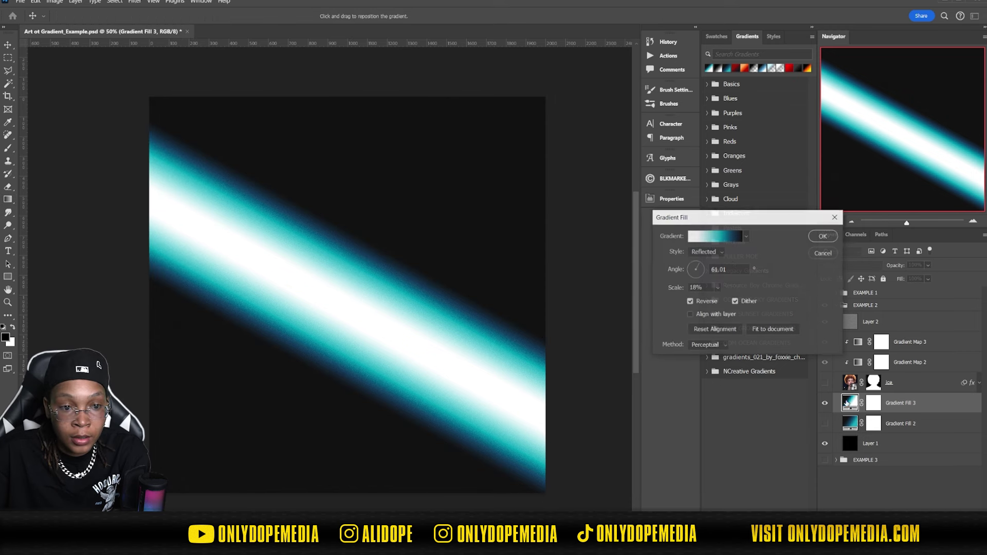
left_click(712, 234)
left_click_drag(854, 394, 891, 395)
left_click_drag(757, 395, 791, 396)
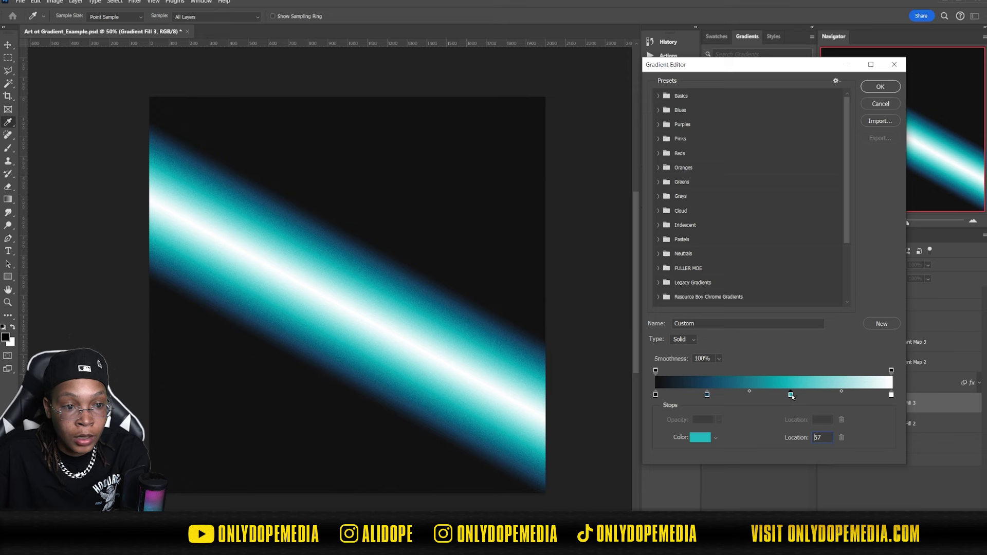
key("Return")
key("Return")
Convert the Gradient Fill 3 layer to a smart object and open it in the Liquify filter
right_click(929, 398)
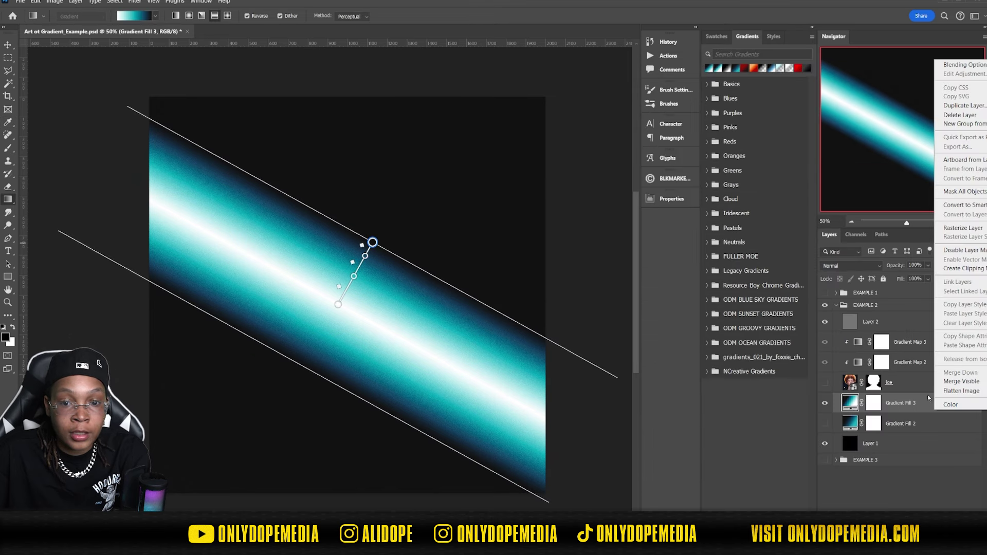
left_click(962, 205)
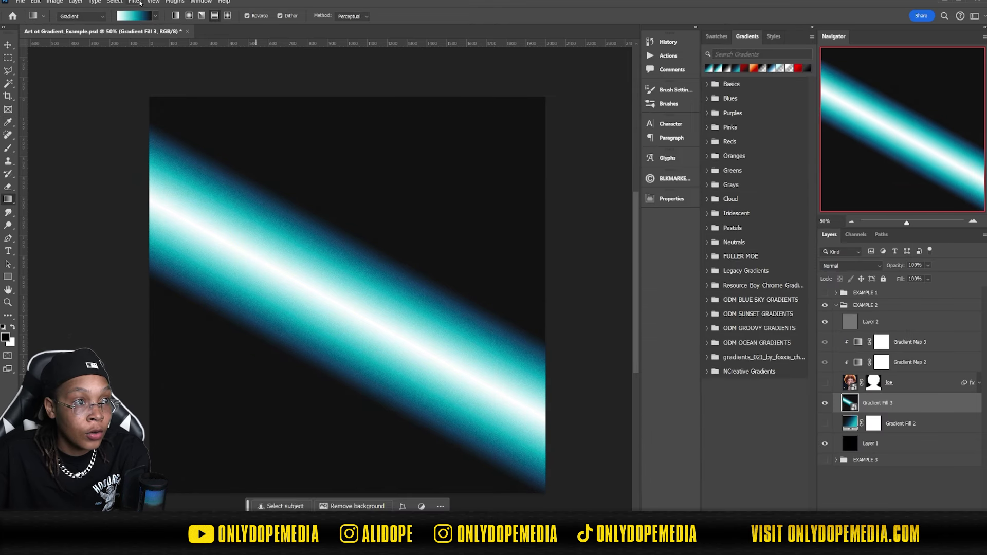
left_click(139, 4)
left_click(162, 99)
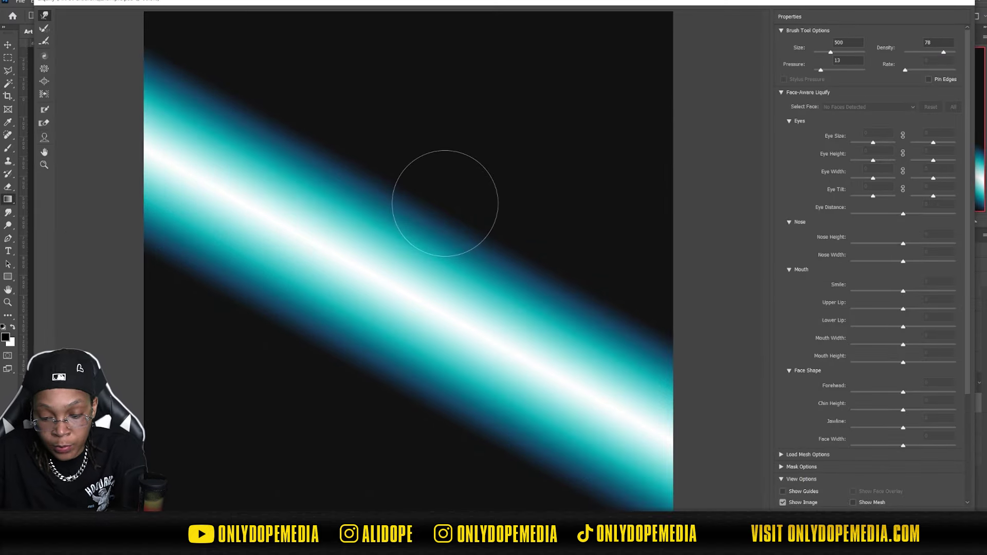
Set the Liquify brush's pressure and density to 100 and push the diagonal band out of shape
key("bracketright")
key("bracketright")
key("bracketright")
key("bracketright")
key("bracketright")
key("bracketright")
key("bracketright")
key("bracketright")
mouse_move(837, 71)
left_mouse_down()
mouse_move(913, 72)
mouse_move(957, 53)
left_mouse_up()
mouse_move(471, 218)
left_mouse_down()
mouse_move(167, 302)
mouse_move(381, 154)
mouse_move(614, 304)
mouse_move(631, 249)
mouse_move(526, 327)
mouse_move(439, 284)
mouse_move(383, 189)
mouse_move(548, 194)
left_mouse_up()
Enlarge the Liquify brush to 1200 and warp the band into broad flowing curves
key("bracketright")
key("bracketright")
key("bracketright")
key("bracketright")
key("bracketright")
key("bracketright")
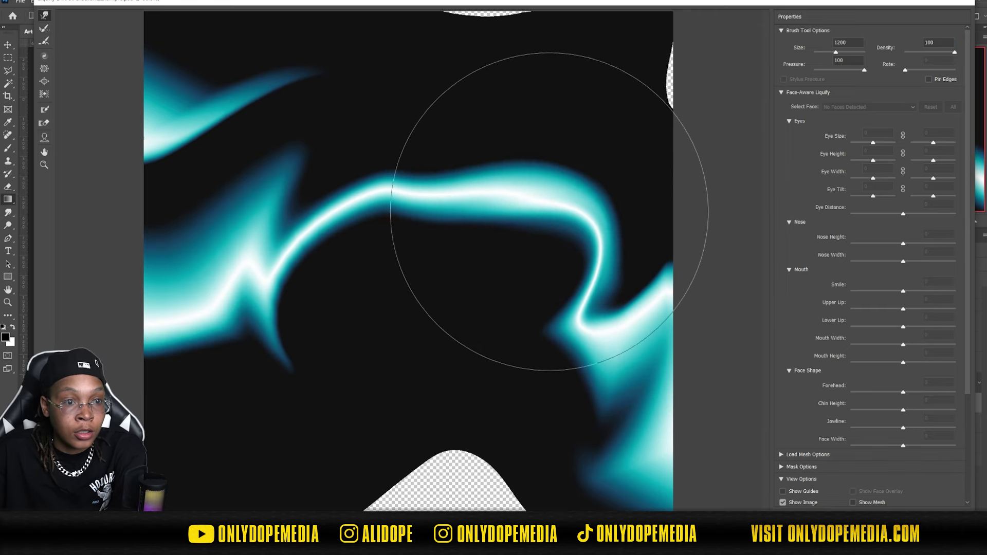
mouse_move(593, 361)
left_mouse_down()
mouse_move(361, 403)
mouse_move(324, 454)
mouse_move(419, 246)
mouse_move(441, 287)
mouse_move(257, 331)
mouse_move(433, 271)
mouse_move(434, 221)
mouse_move(260, 199)
mouse_move(379, 150)
mouse_move(509, 129)
left_mouse_up()
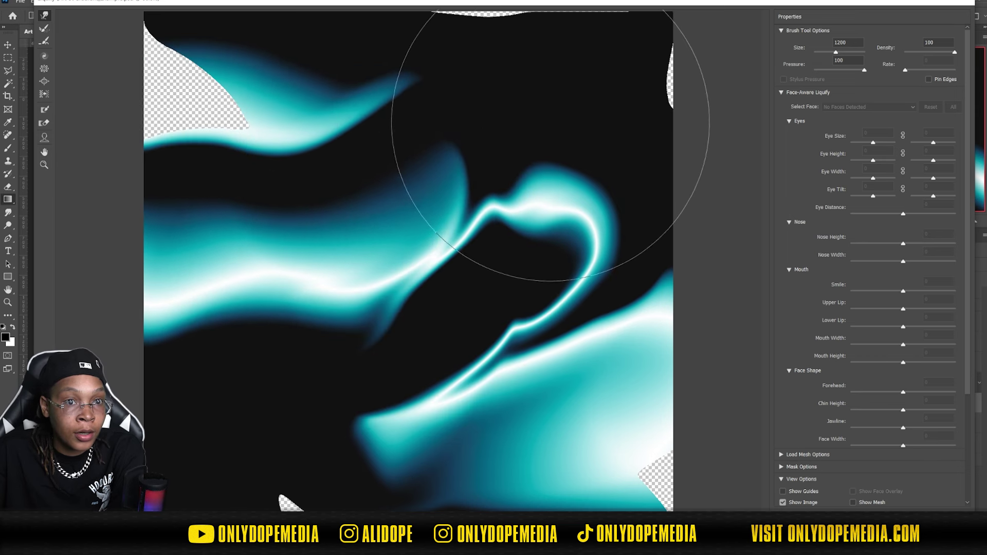
Pin the image edges in Liquify and stretch the gradient further into folded ribbons across the canvas
left_click(929, 80)
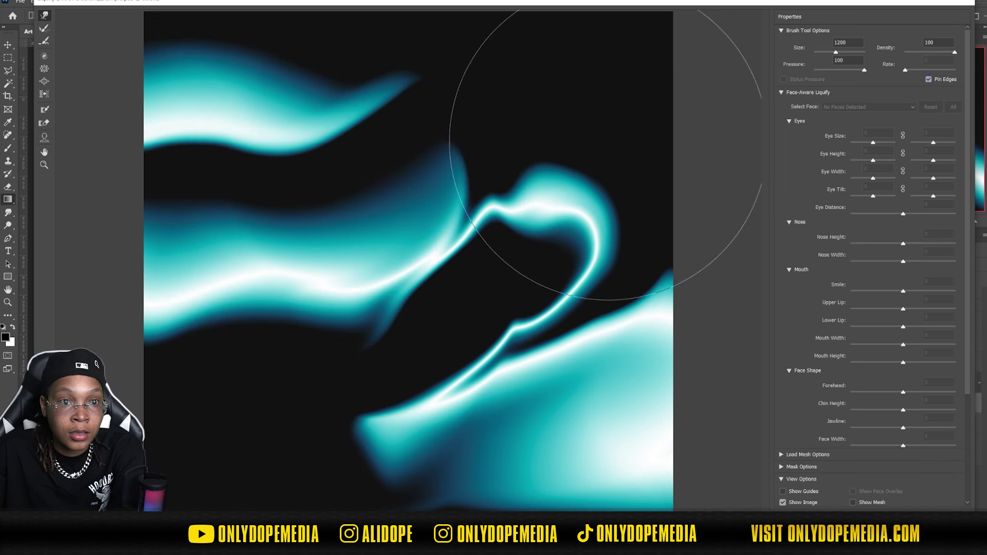
mouse_move(490, 430)
left_mouse_down()
mouse_move(264, 419)
mouse_move(226, 277)
mouse_move(264, 110)
mouse_move(476, 110)
mouse_move(547, 132)
mouse_move(560, 170)
left_mouse_up()
mouse_move(600, 370)
left_mouse_down()
mouse_move(260, 418)
mouse_move(190, 411)
mouse_move(229, 445)
mouse_move(275, 429)
left_mouse_up()
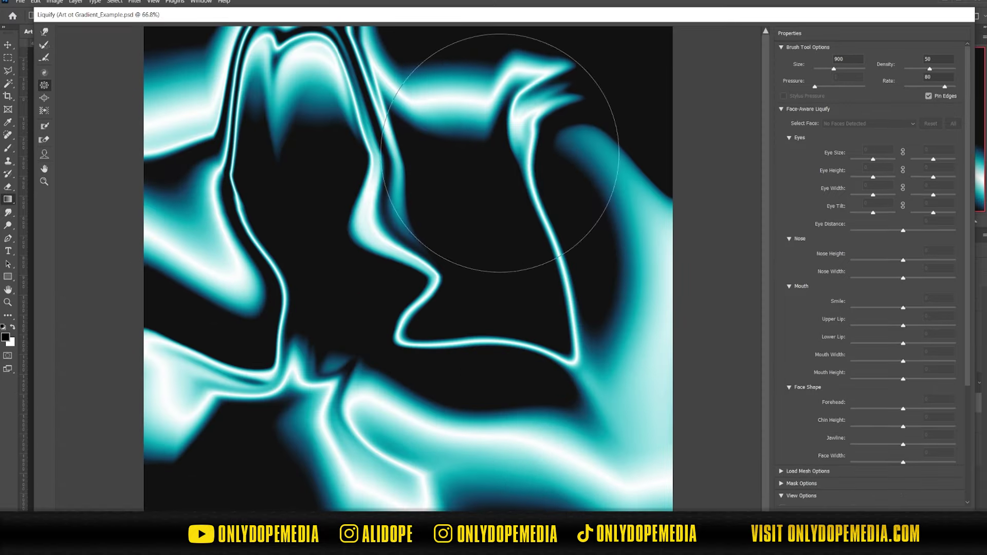
Swirl the ribbons into a large liquid spiral filling the canvas and apply the Liquify filter
left_click_drag(473, 176, 363, 386)
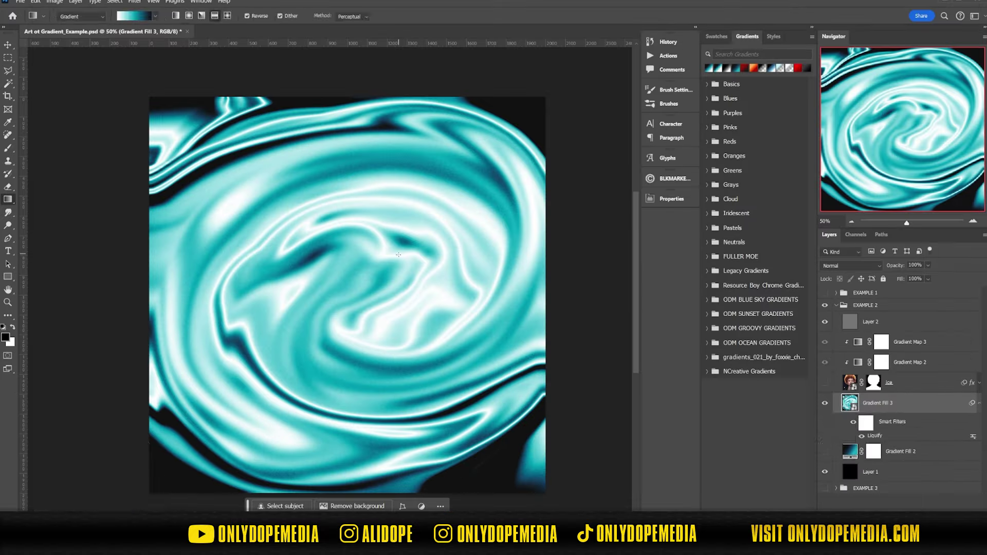
left_click(8, 200)
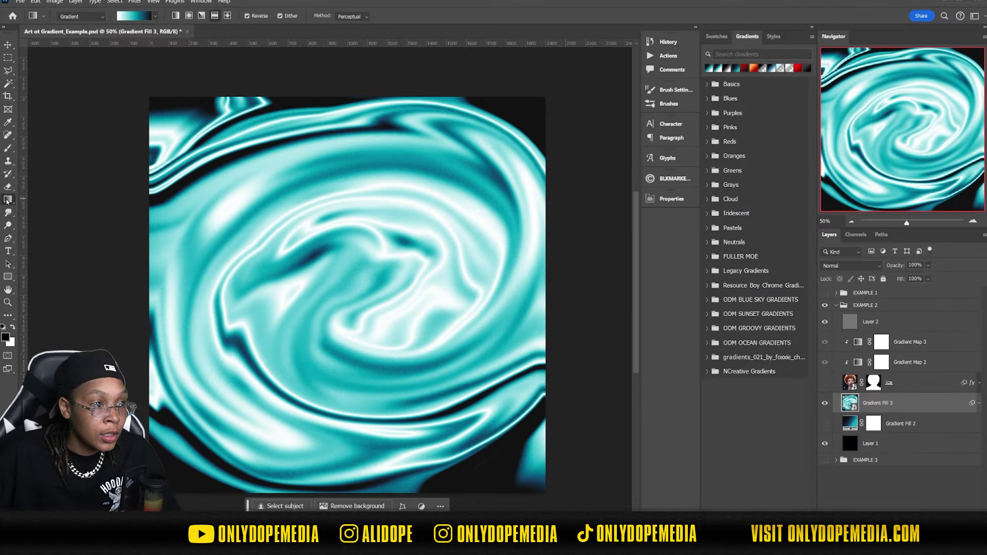
Draw a circle about 1016 px wide, place it beneath the Gradient Fill 3 layer and clip the warped gradient to it
right_click(7, 277)
left_click(49, 285)
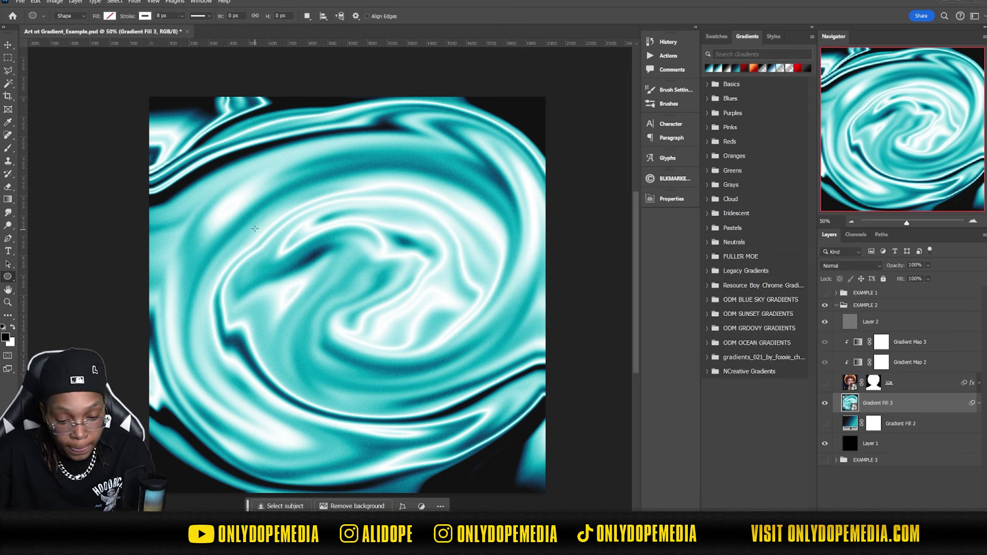
left_click_drag(284, 131, 487, 404)
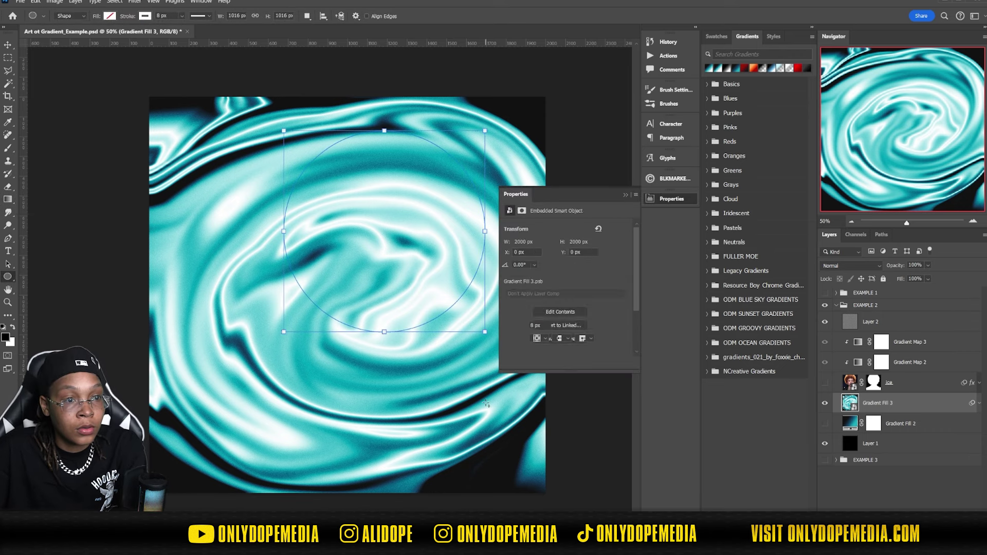
left_click_drag(922, 419, 917, 431)
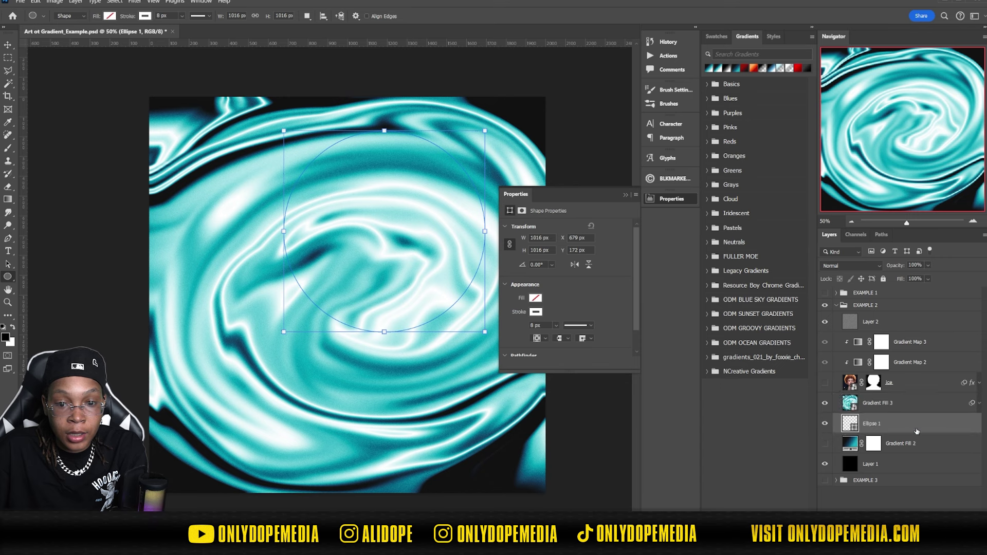
right_click(912, 410)
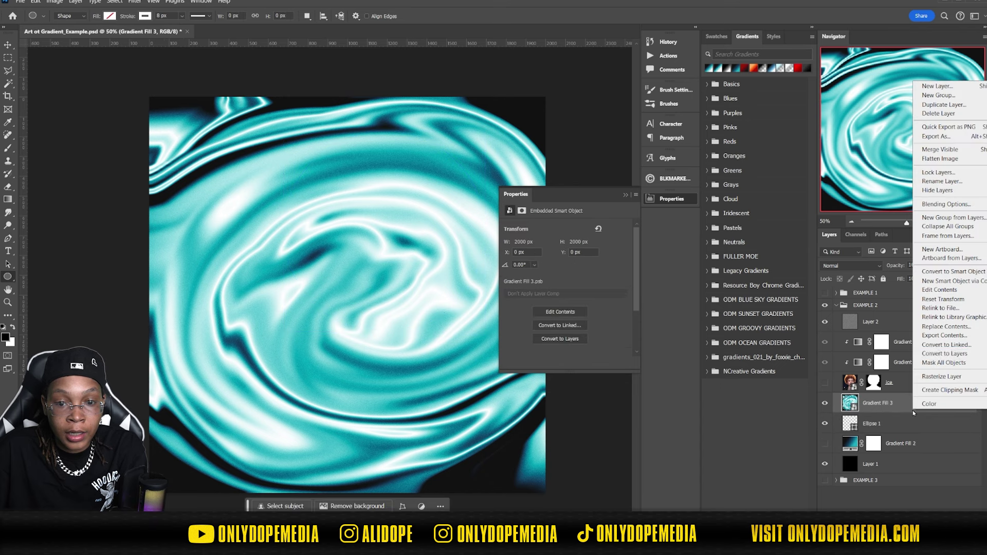
left_click(937, 391)
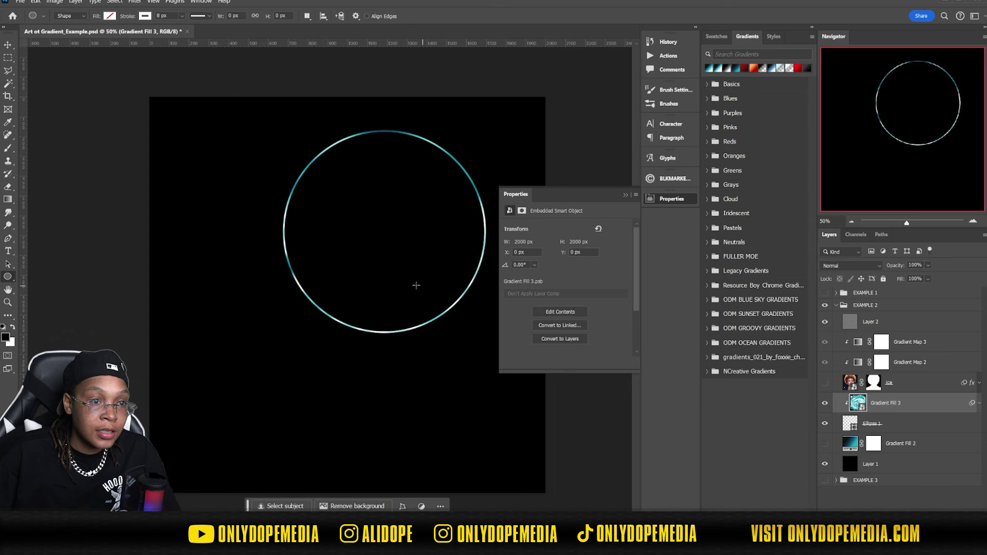
Give the Ellipse 1 circle a white fill and remove its stroke
left_click(108, 18)
left_click(91, 67)
key("Escape")
key("v")
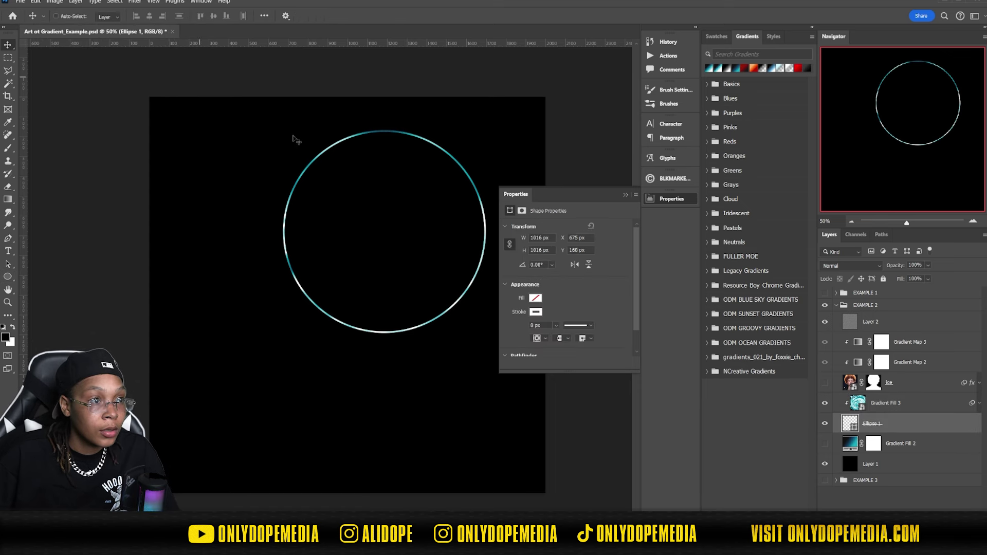
left_click(535, 298)
left_click(519, 351)
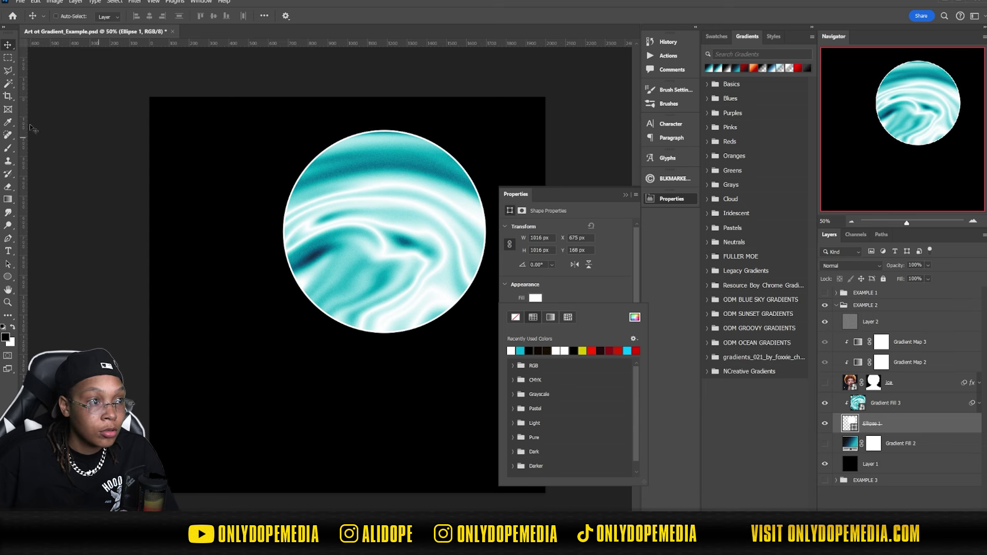
key("u")
left_click(144, 16)
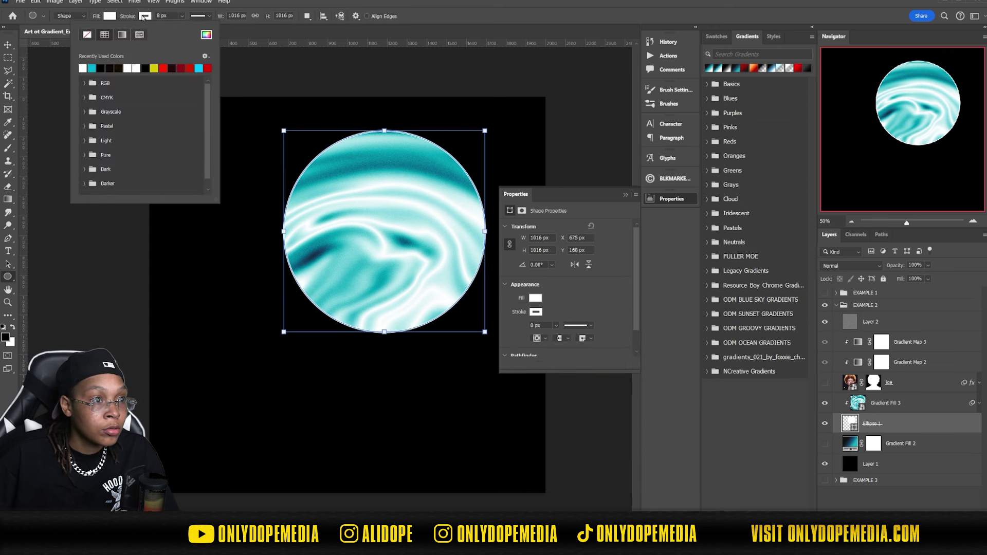
left_click(87, 35)
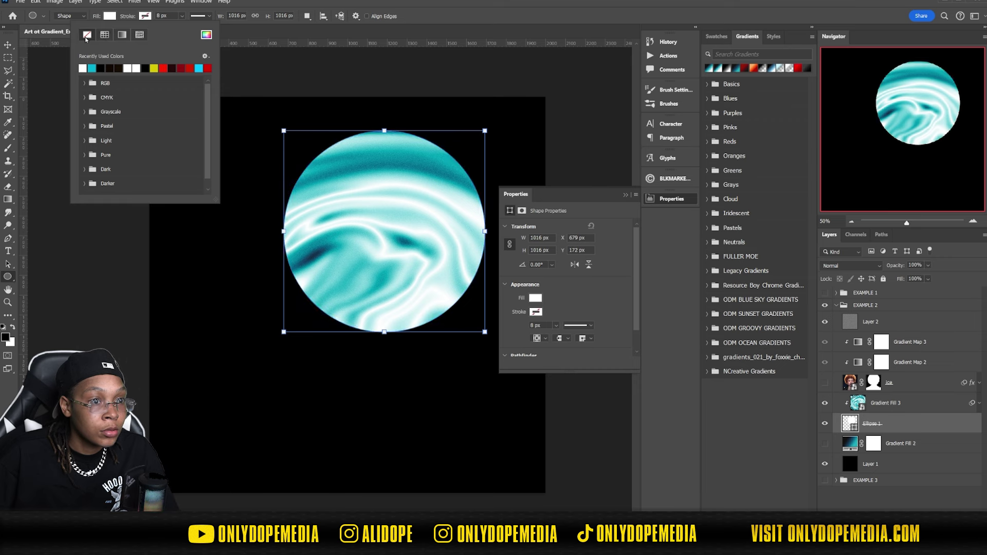
Move the circle to the middle of the canvas and shift the clipped gradient so it covers the whole circle
left_click(8, 46)
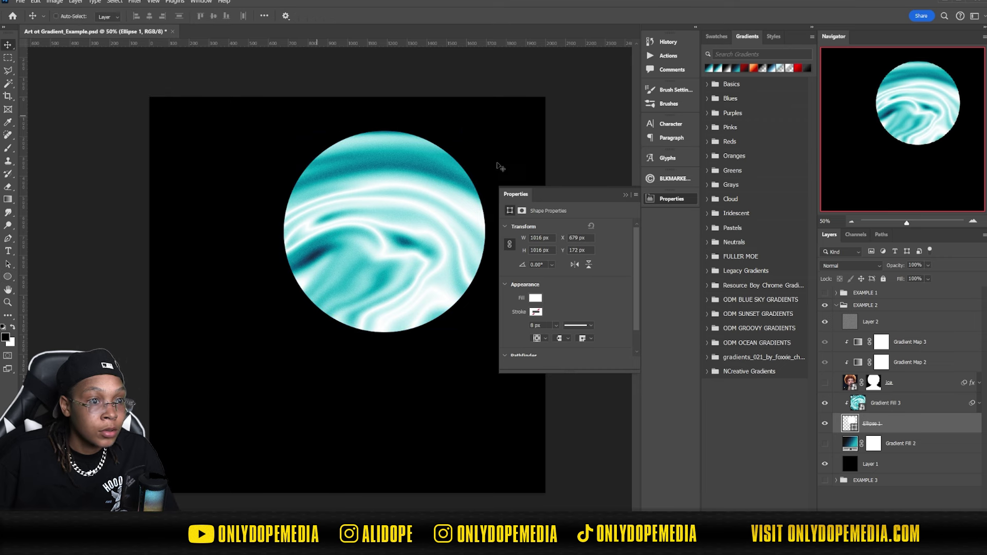
left_click(626, 196)
left_click(382, 231)
left_click_drag(391, 232, 211, 139)
left_click(897, 405)
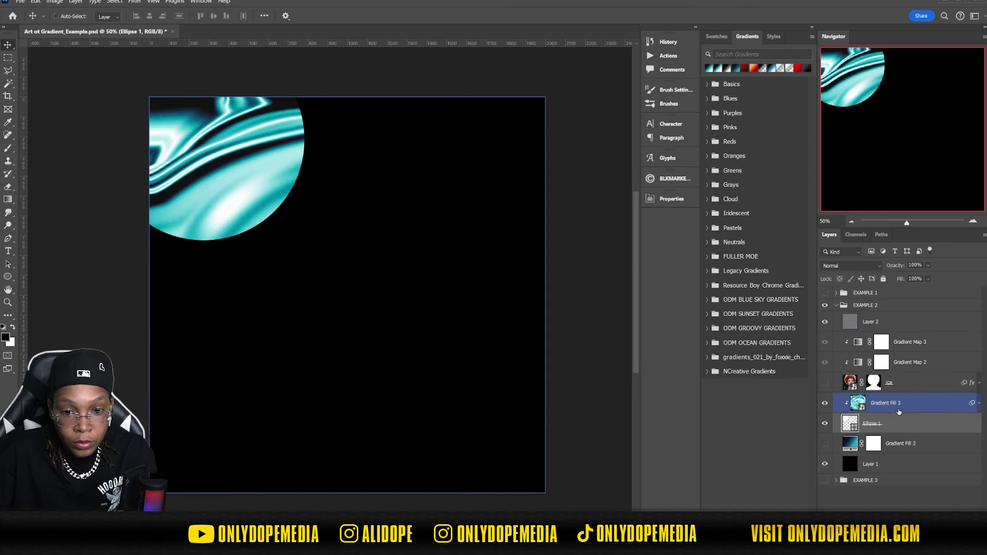
left_click(883, 409, "ctrl")
left_click_drag(316, 222, 465, 362)
left_click(899, 409)
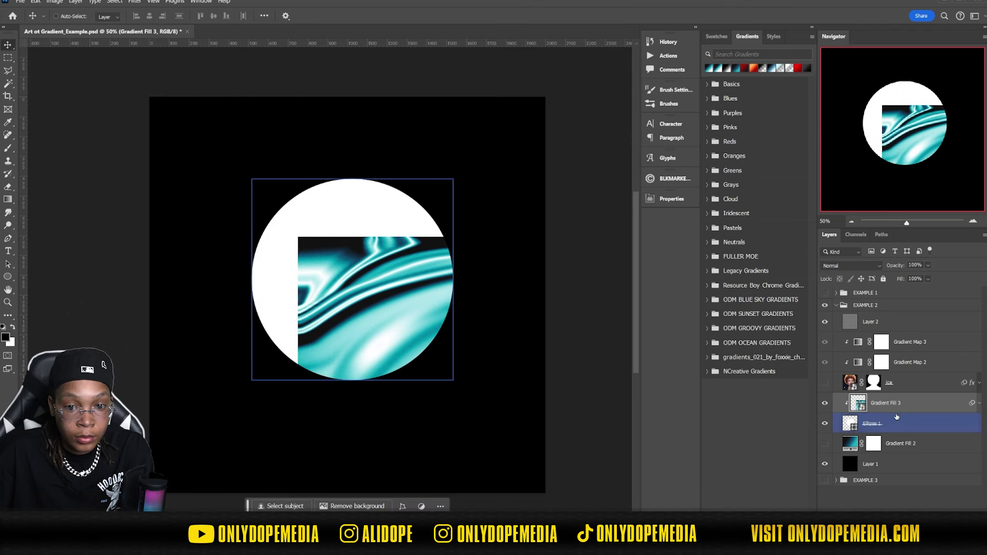
left_click_drag(372, 311, 311, 256)
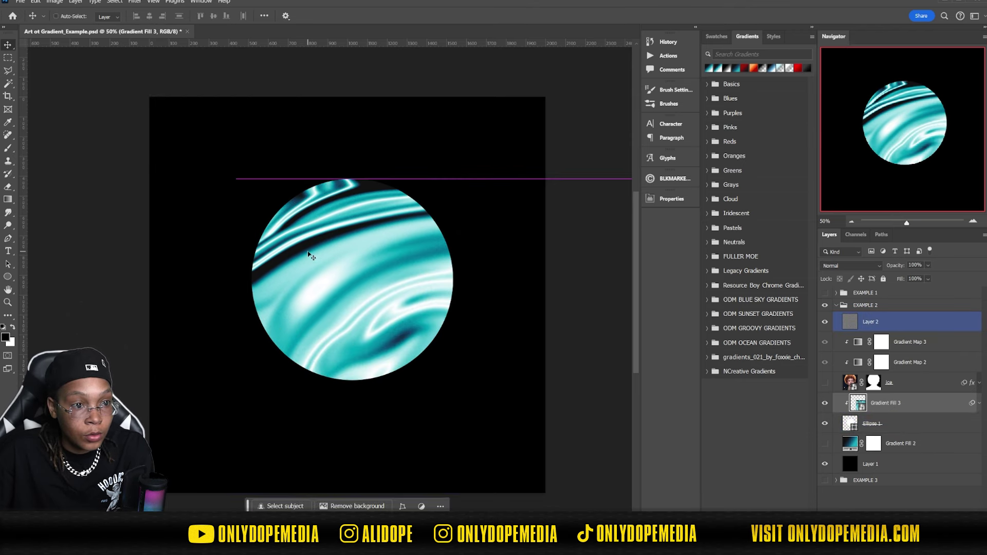
Scale down the clipped gradient and reposition it so its swirl sits inside the circle
key("ctrl+t")
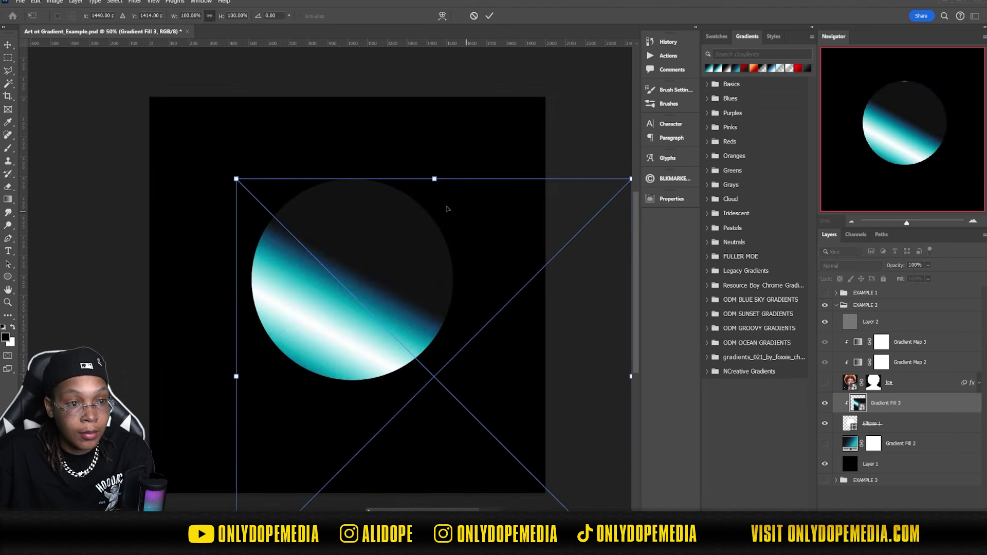
left_click_drag(434, 179, 435, 332)
left_click_drag(445, 419, 366, 253)
key("Return")
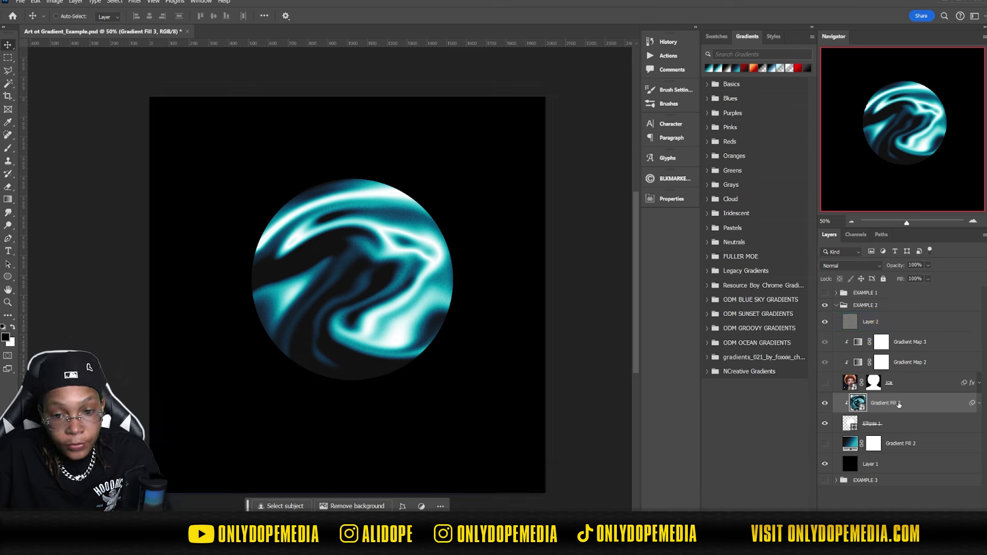
Add a smooth Outer Bevel with contour to the circle, adjust its depth and size, and leave Outer Glow off
left_click(920, 423)
double_click(920, 423)
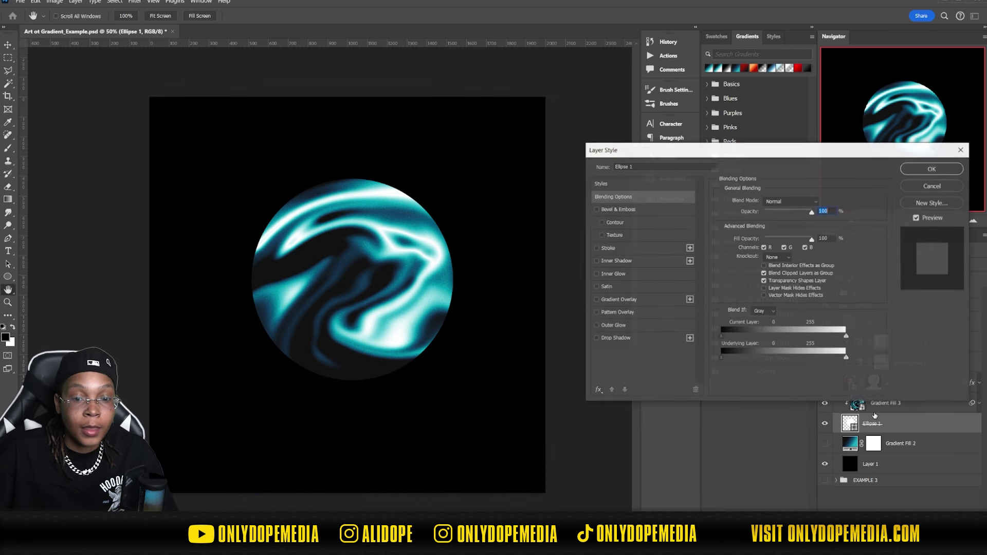
left_click(617, 209)
left_click(780, 201)
left_click(775, 208)
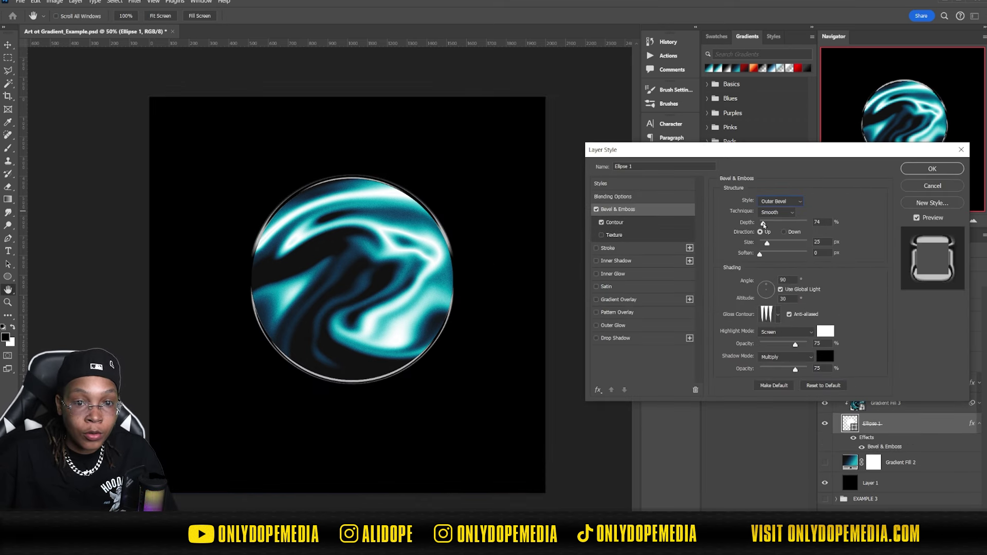
left_click_drag(764, 225, 771, 244)
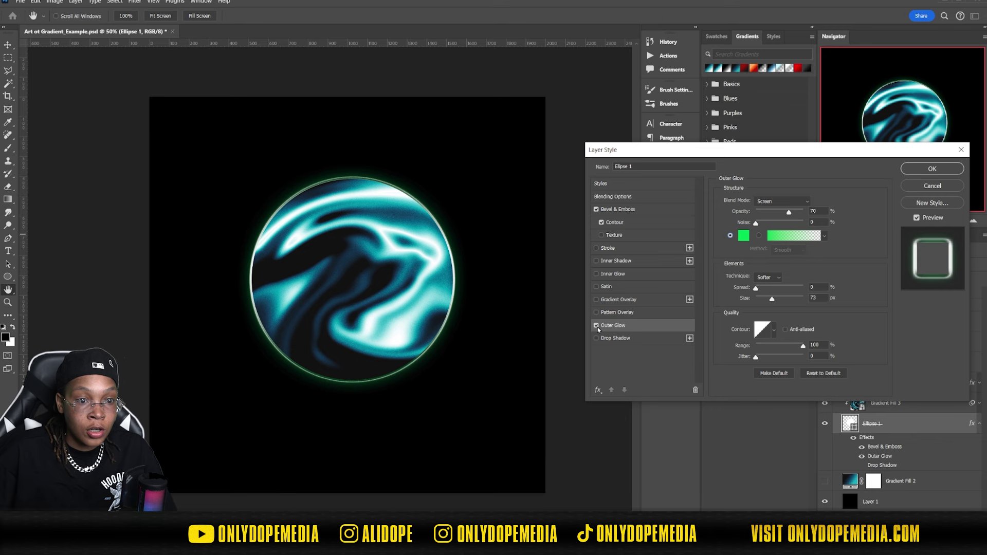
left_click(596, 325)
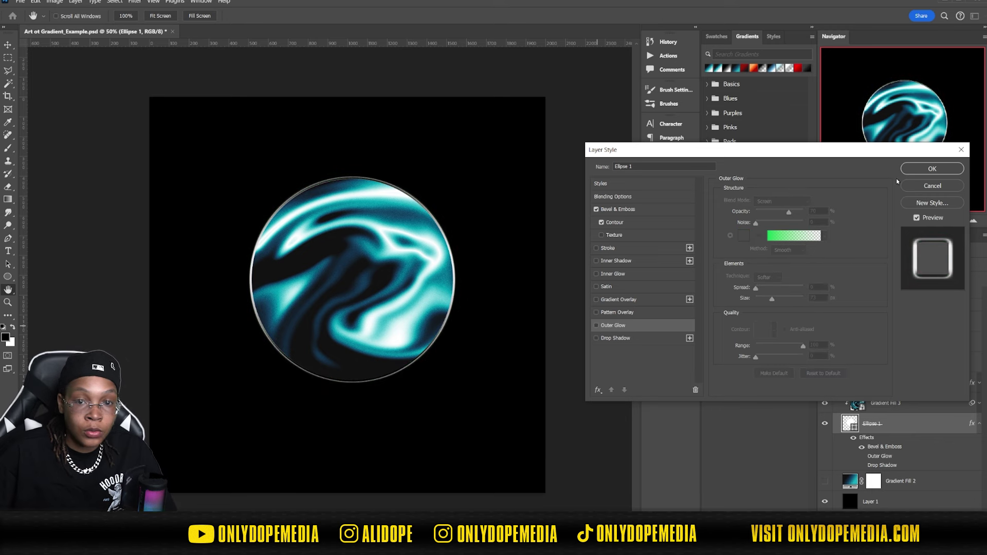
left_click(932, 168)
left_click(979, 423)
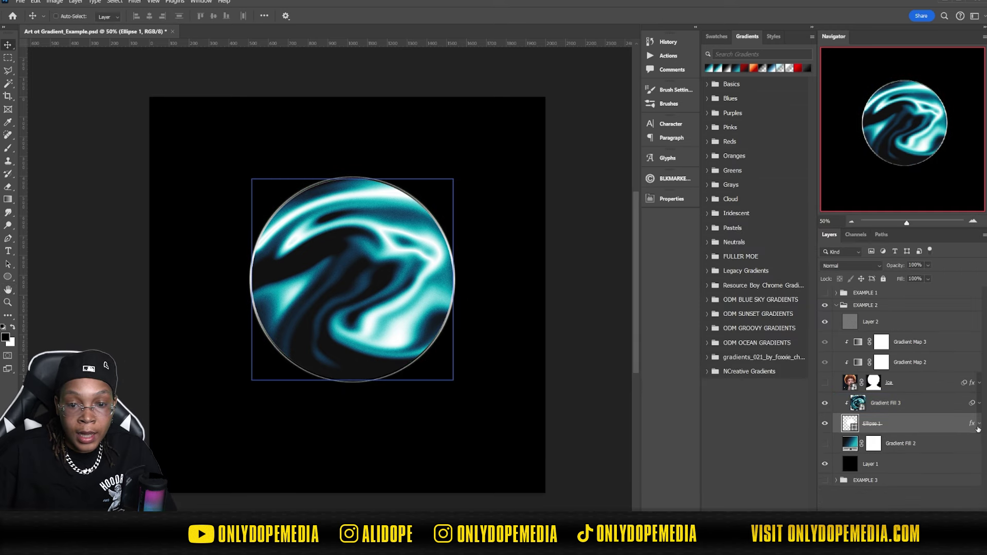
Show the portrait and Gradient Fill 2 layers, and convert the circle with its clipped gradient into one smart object
left_click(825, 383)
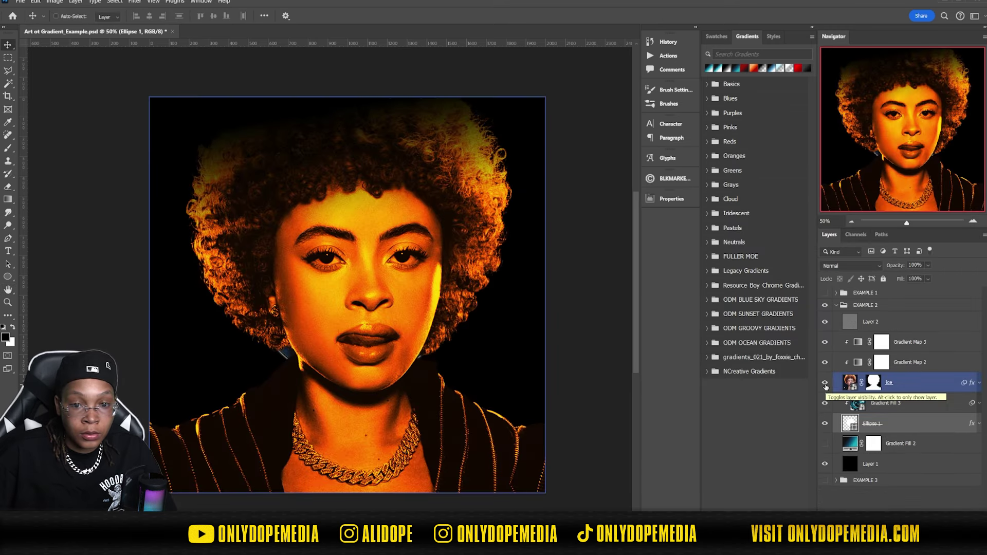
left_click(825, 443)
right_click(919, 404)
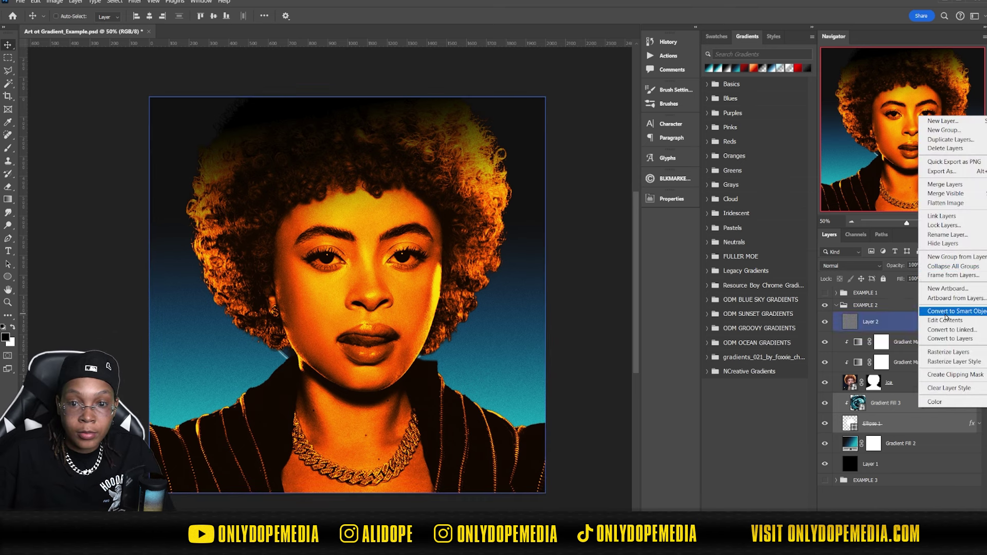
left_click(944, 184)
Enlarge the gradient circle to about 184% and center it as a ring behind the portrait's head
mouse_move(405, 358)
left_mouse_down()
mouse_move(480, 303)
mouse_move(511, 408)
mouse_move(534, 247)
mouse_move(463, 282)
mouse_move(419, 324)
mouse_move(414, 347)
left_mouse_up()
left_click(414, 351, "ctrl")
key("ctrl+t")
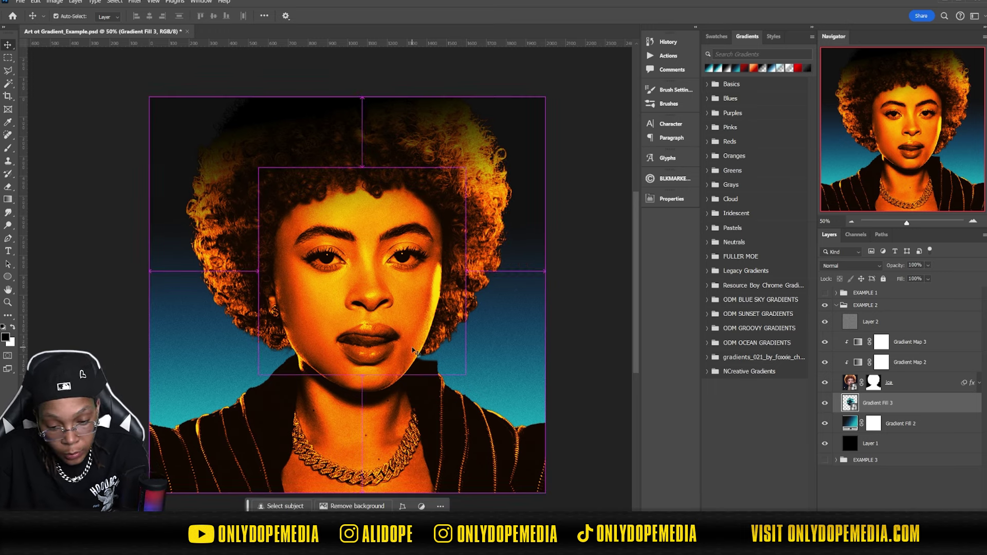
left_click_drag(158, 286, 79, 286)
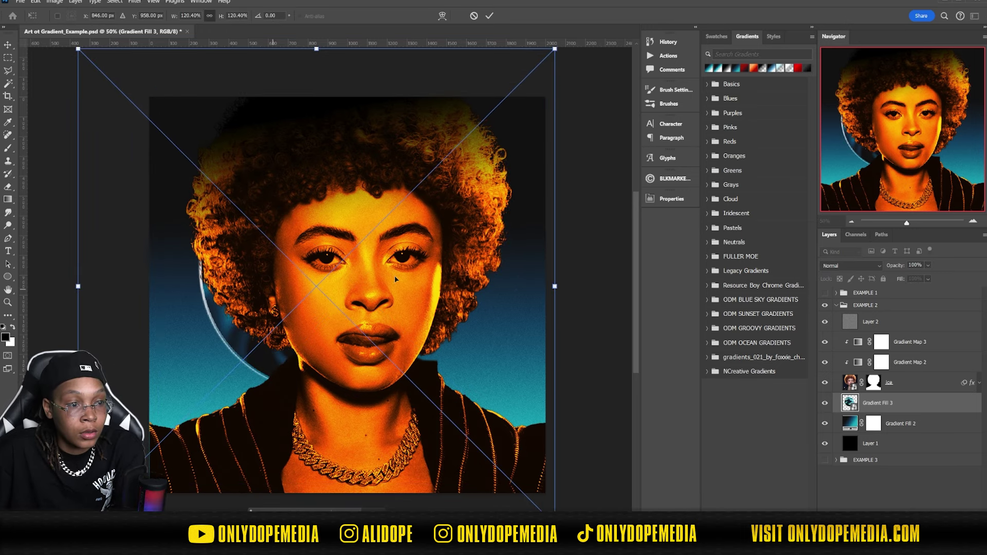
left_click_drag(554, 286, 622, 280)
left_click_drag(341, 249, 529, 272)
left_click_drag(504, 263, 395, 269)
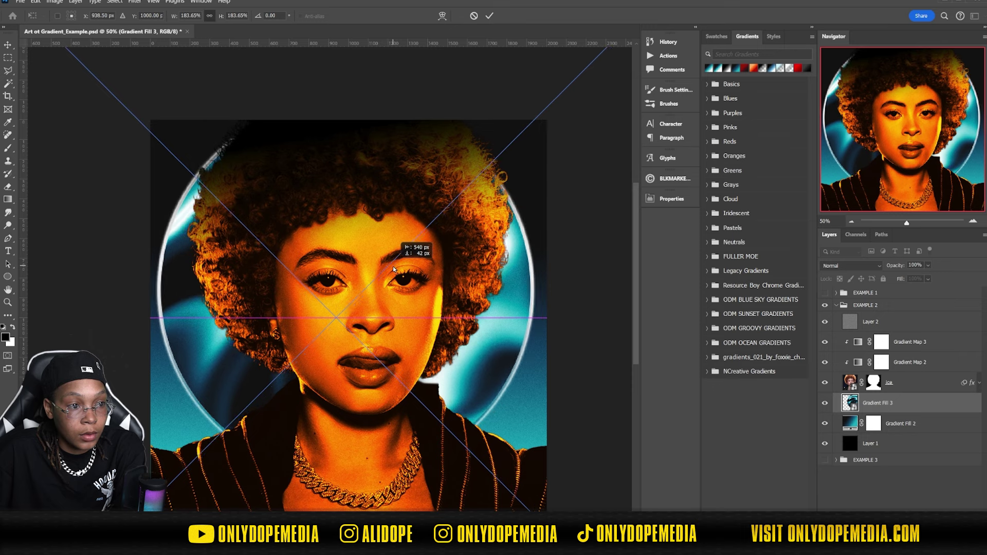
key("Return")
left_click_drag(399, 281, 406, 259)
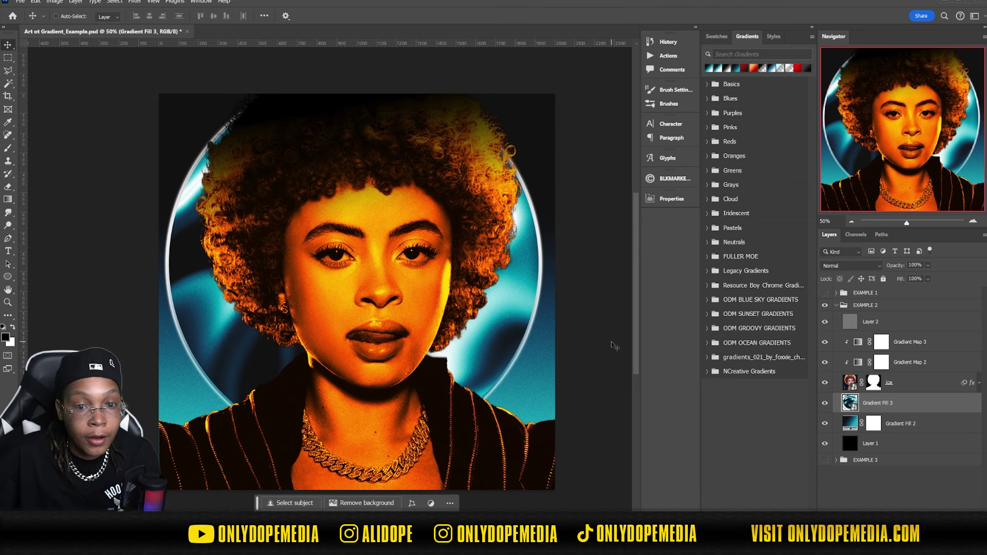
Collapse the EXAMPLE 2 group, deselect all layers and save the document
left_click(846, 307)
left_click(836, 305)
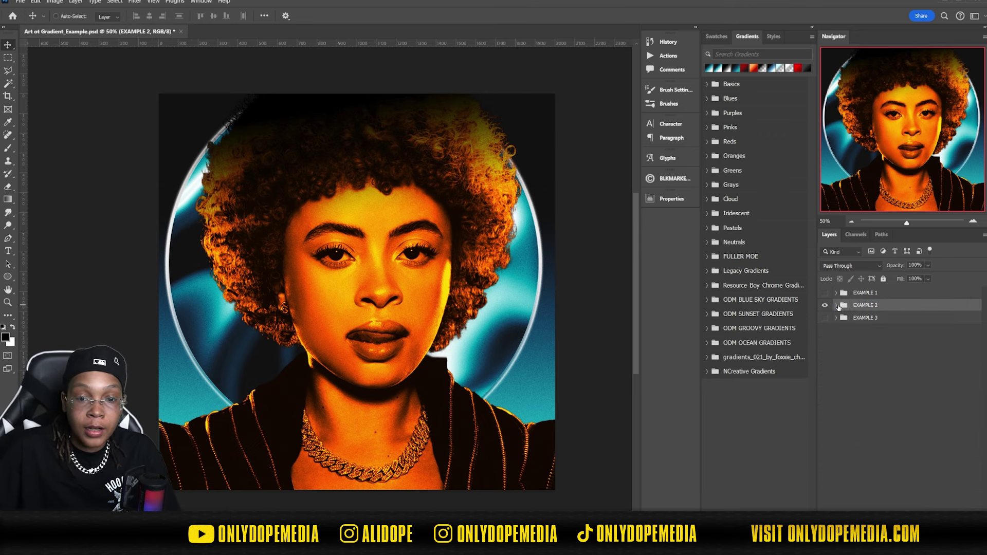
left_click(840, 376)
key("ctrl+s")
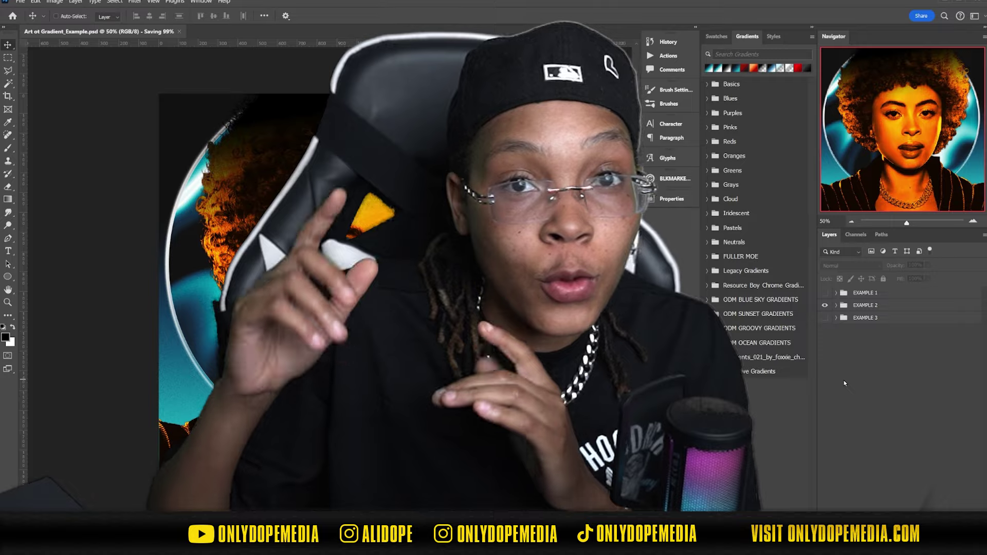
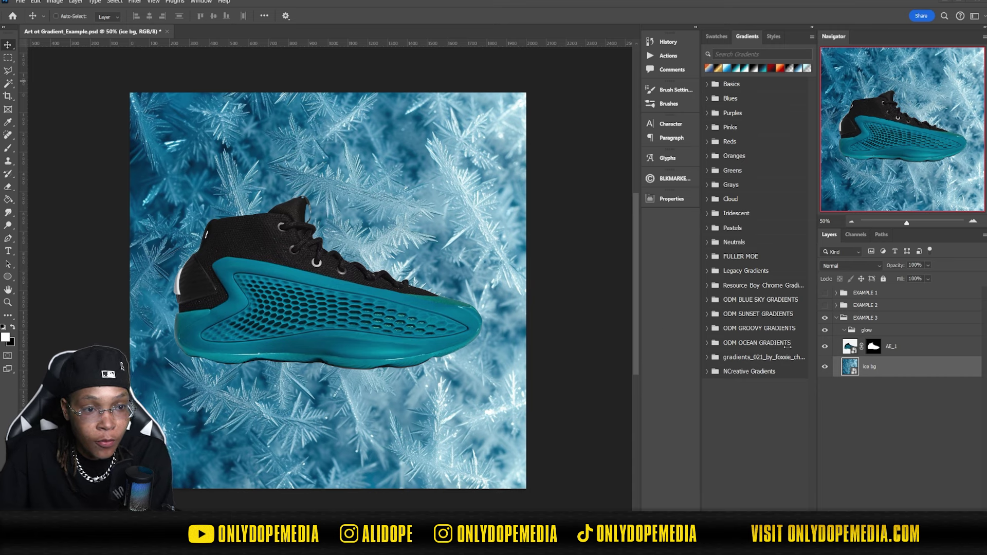
Hide the ice bg layer and draw a vertical linear gradient from light blue to dark teal behind the sneaker, ending near its midsole
left_click(824, 366)
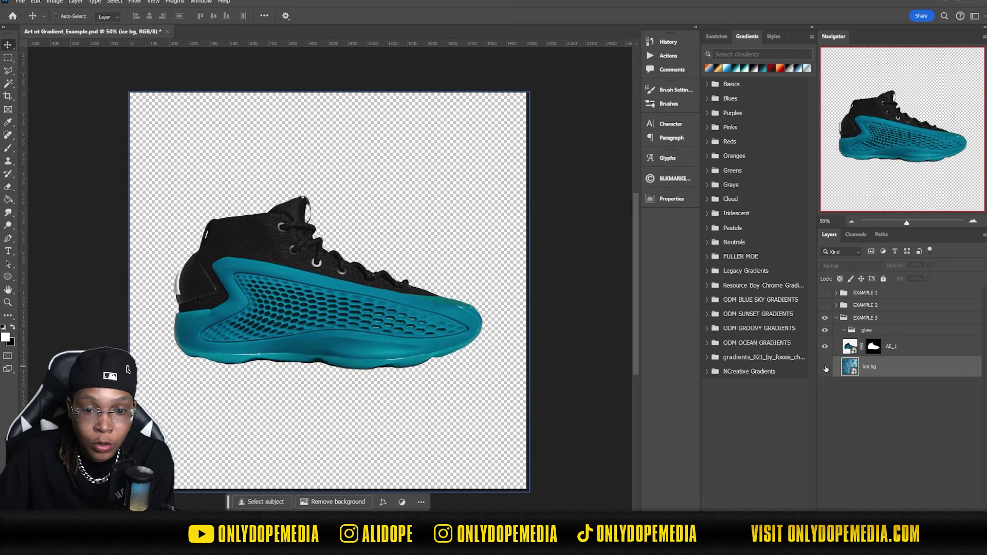
left_click(907, 364)
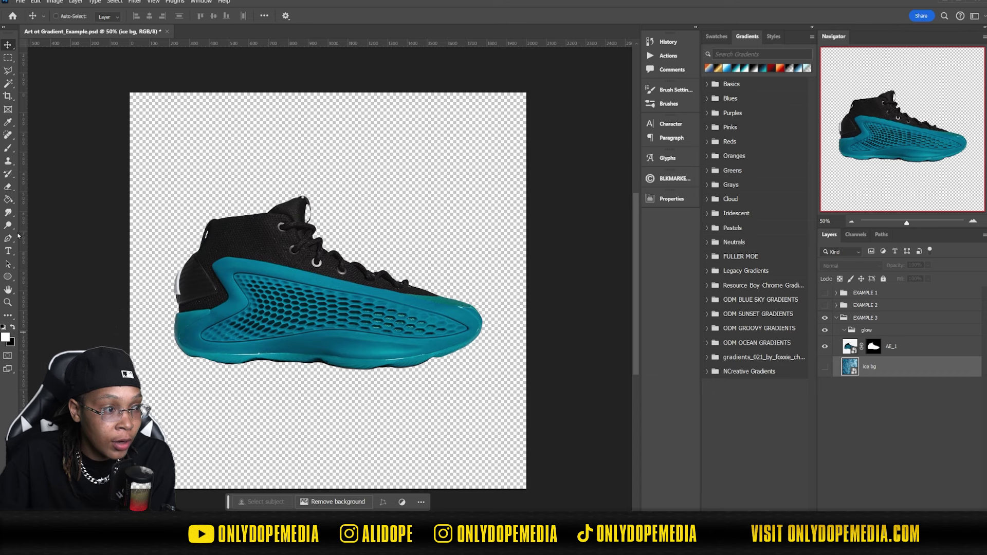
key("g")
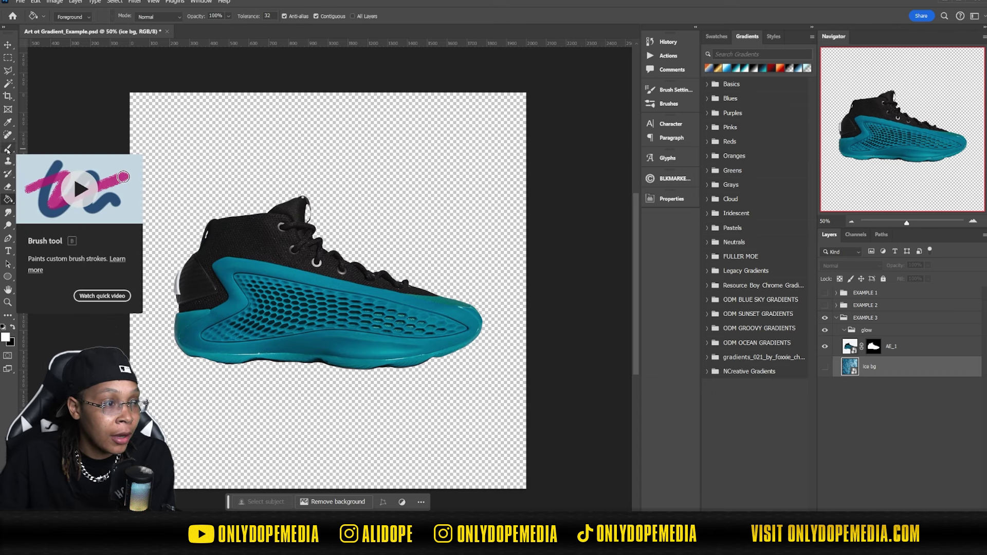
right_click(10, 201)
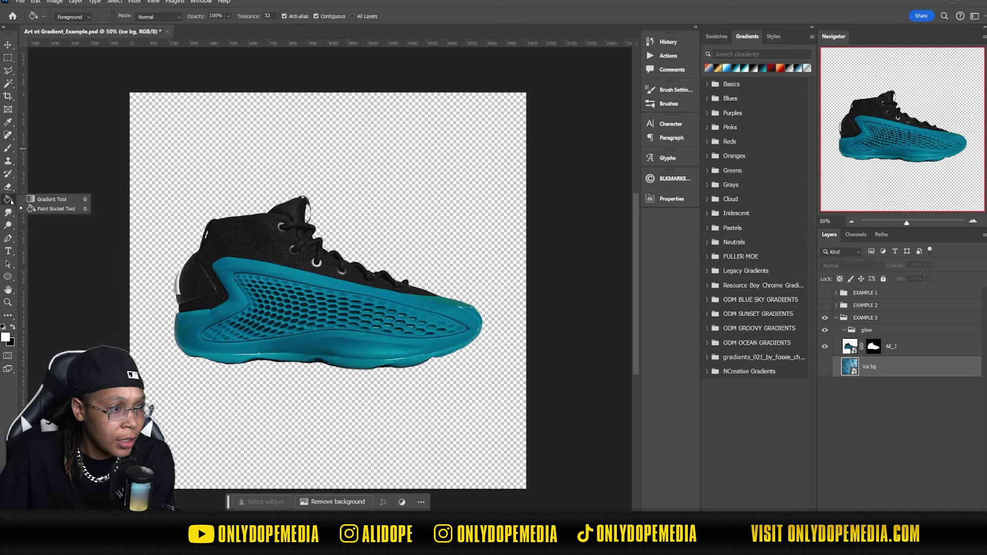
left_click(41, 199)
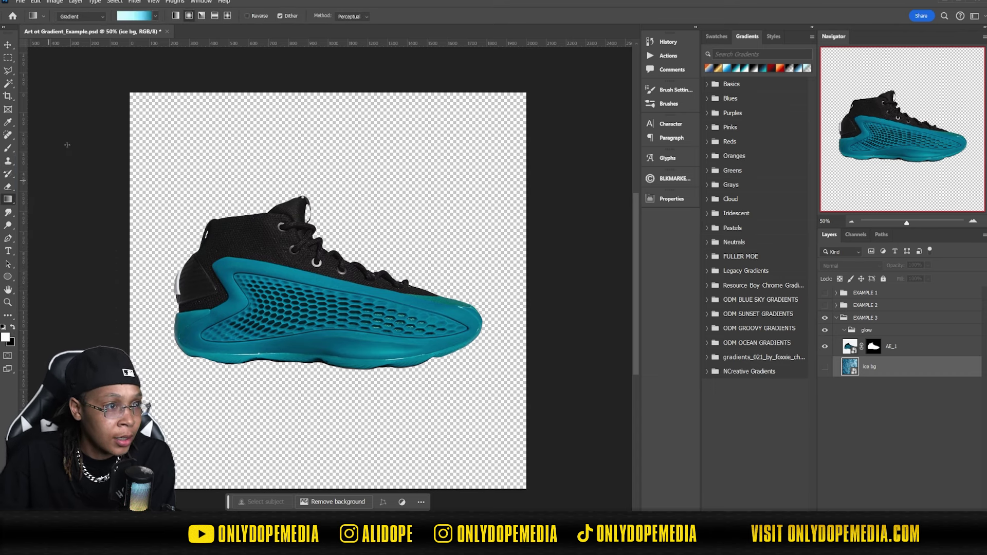
left_click(155, 16)
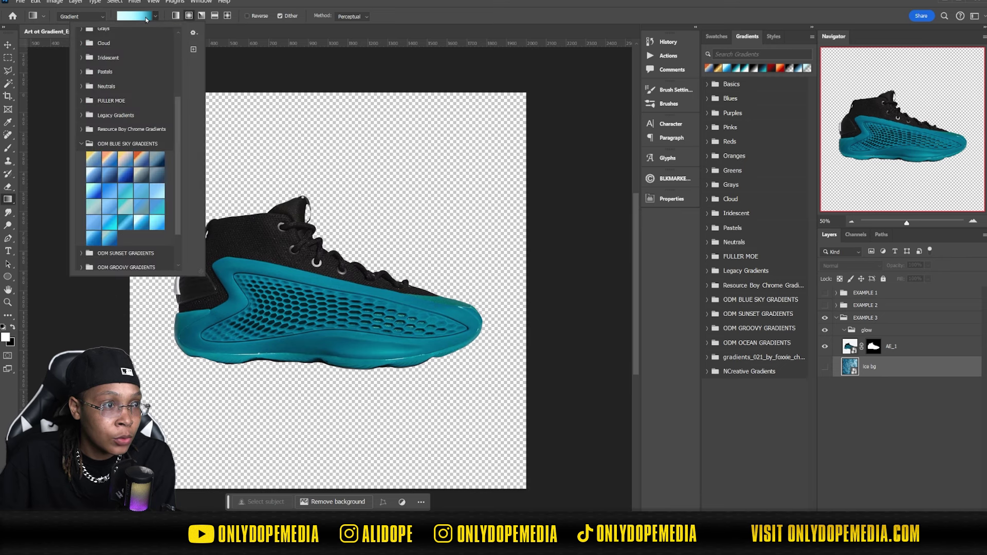
left_click_drag(318, 97, 322, 374)
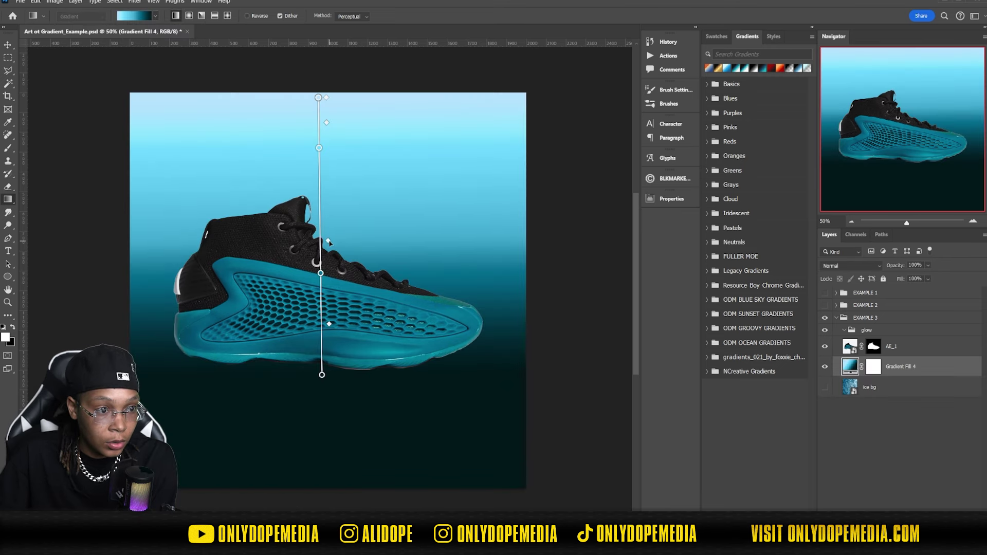
left_click_drag(322, 375, 318, 325)
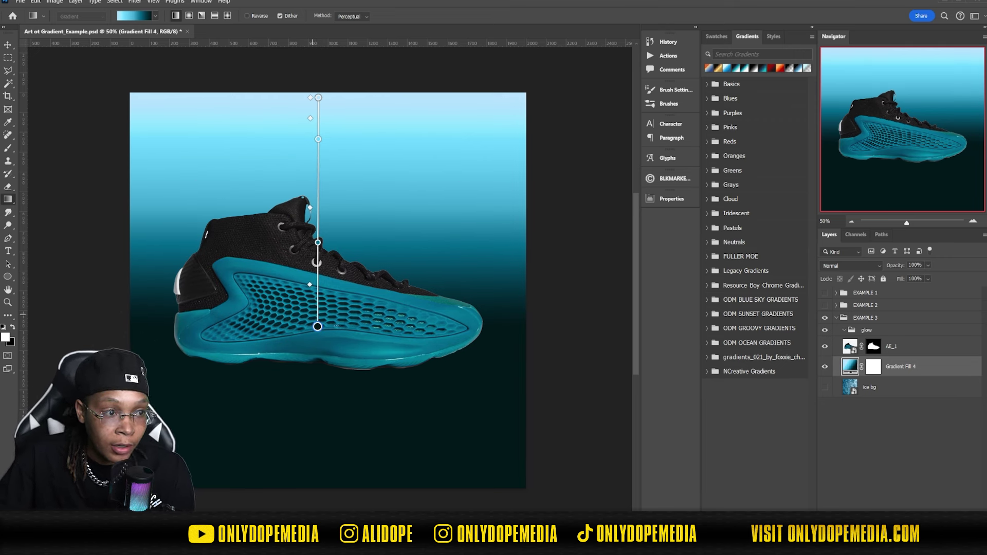
Save the background fill's blue-to-dark-teal gradient as a new preset named "AE gradient"
left_click(7, 45)
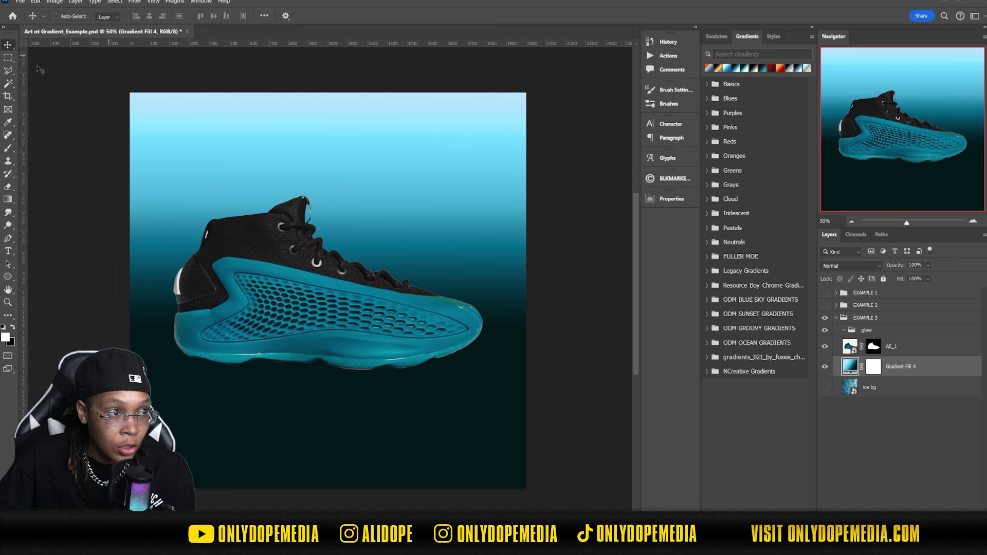
left_click(8, 199)
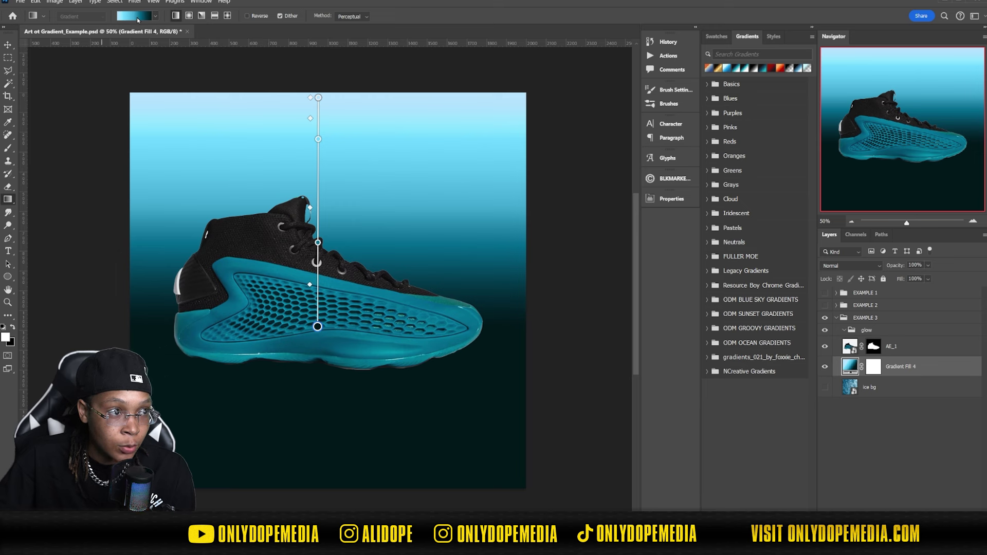
double_click(851, 367)
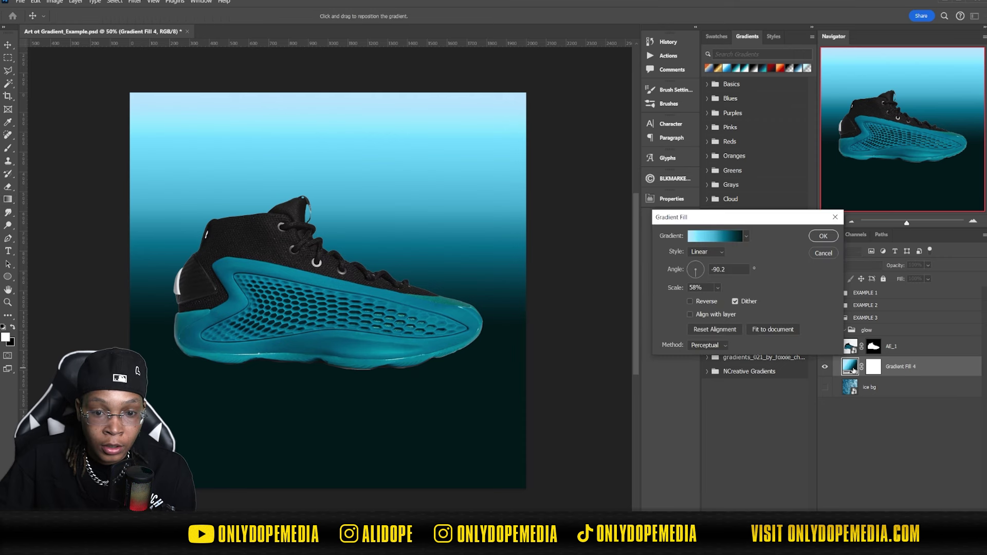
left_click(712, 234)
scroll(756, 255, "down", 3)
left_click(734, 328)
left_click_drag(734, 328, 636, 332)
type("AE gradient")
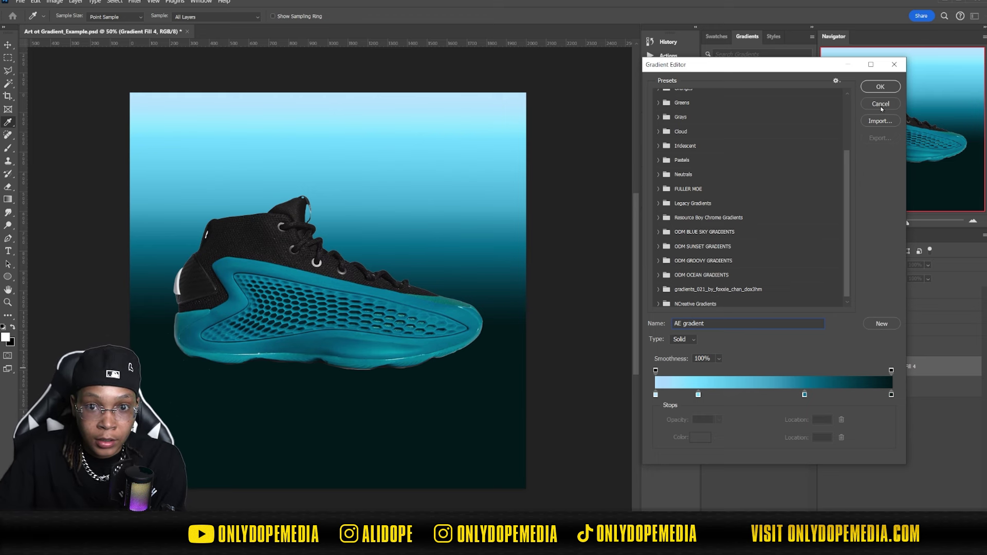
scroll(822, 265, "down", 1)
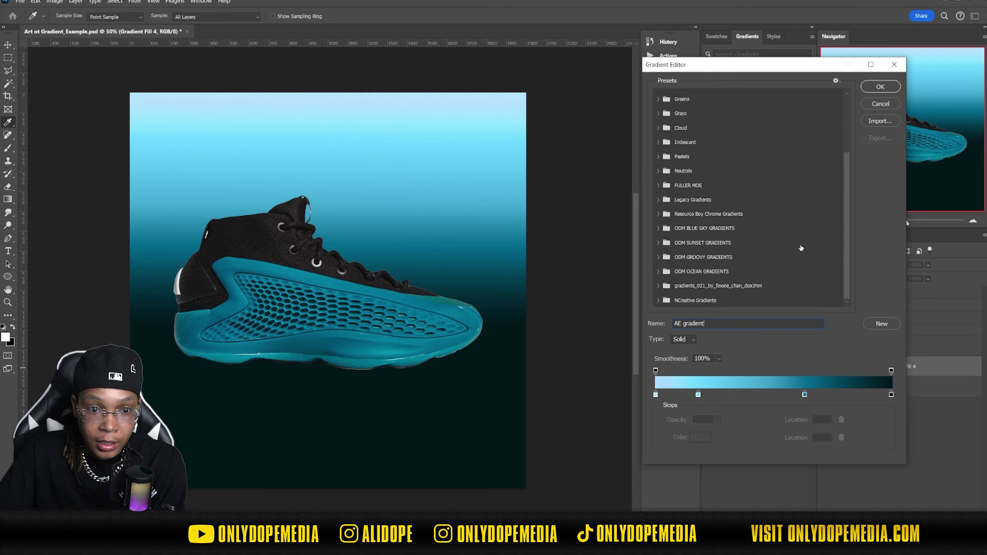
left_click(879, 323)
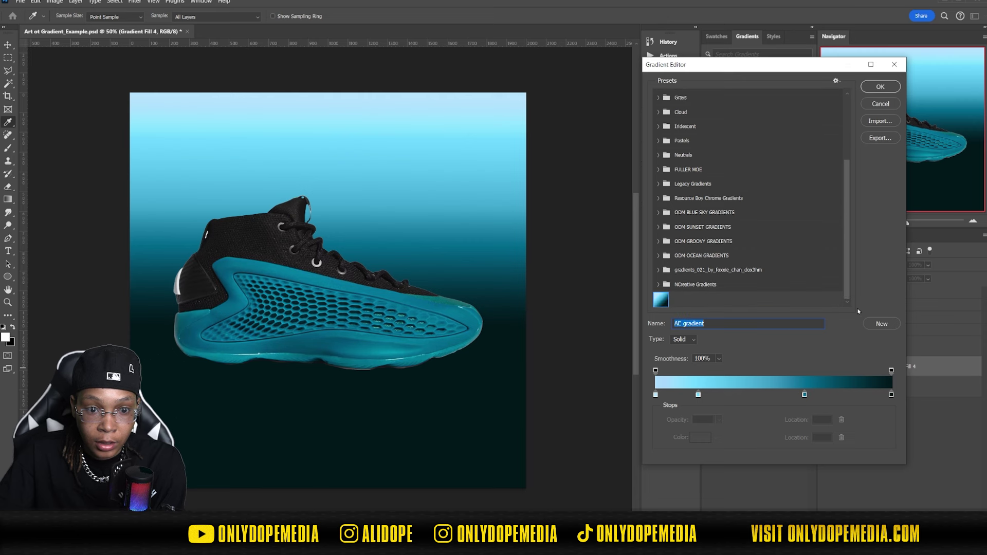
left_click(881, 87)
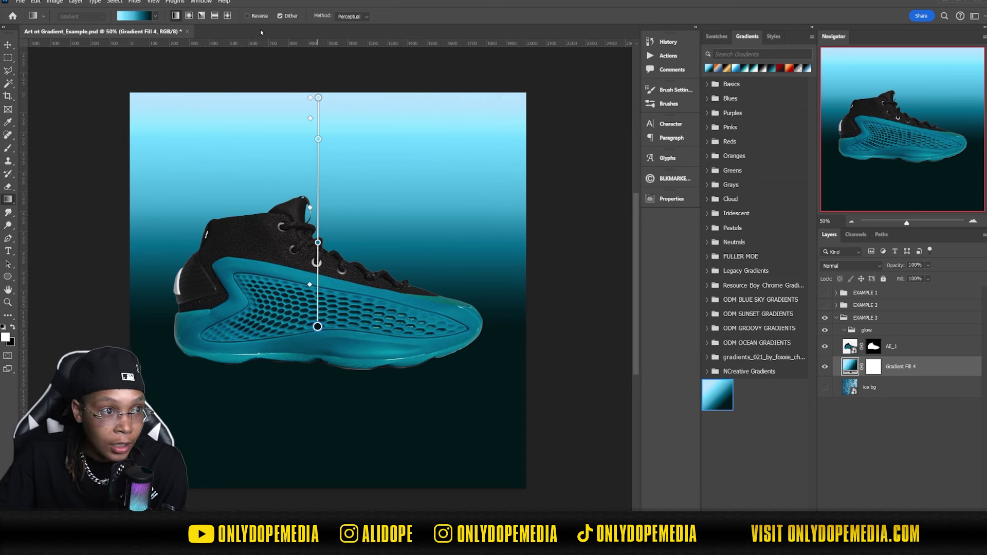
Change the background gradient to the Diamond style and extend its end point down toward the lower edge of the canvas
left_click(227, 16)
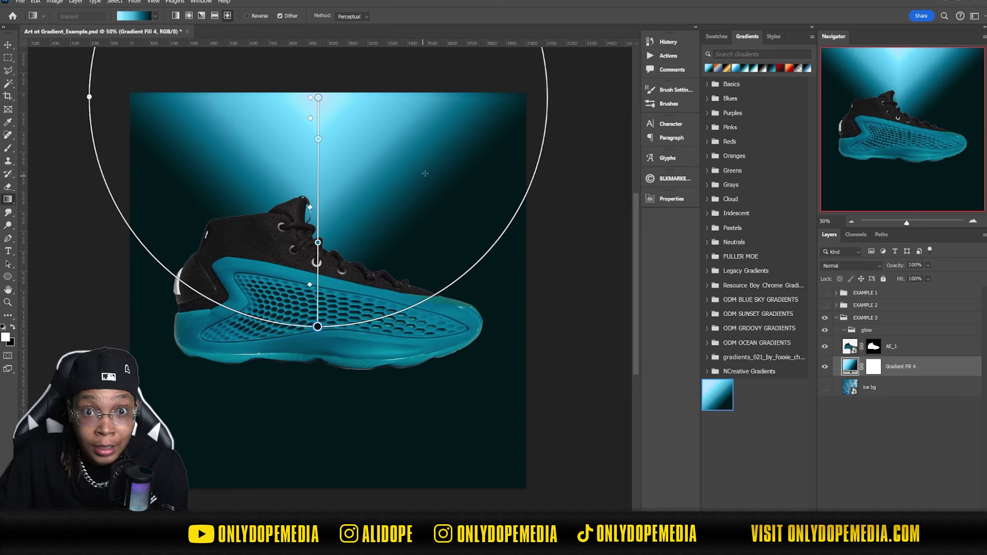
left_click_drag(317, 327, 309, 444)
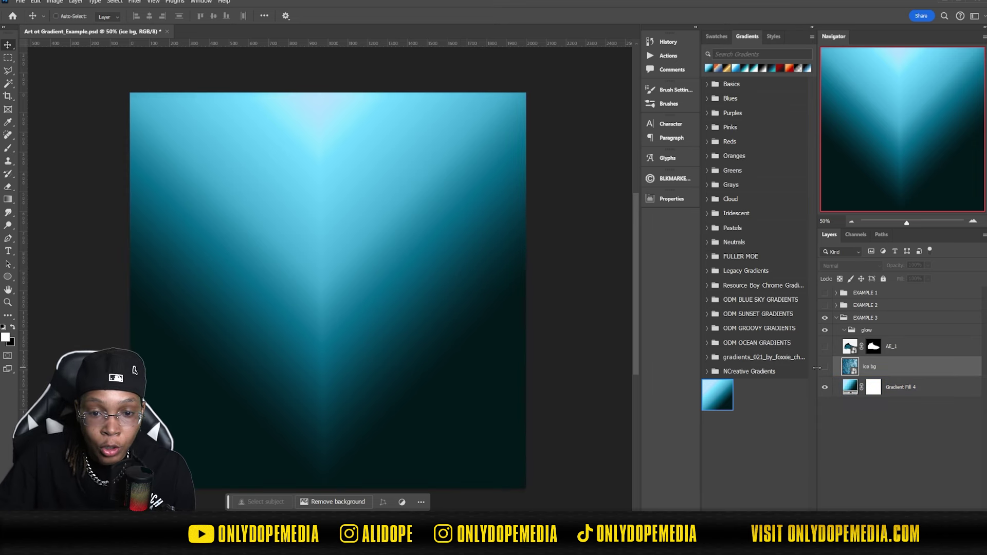
Show the ice bg layer and blend it over the gradient with Multiply at 19% opacity
left_click(825, 367)
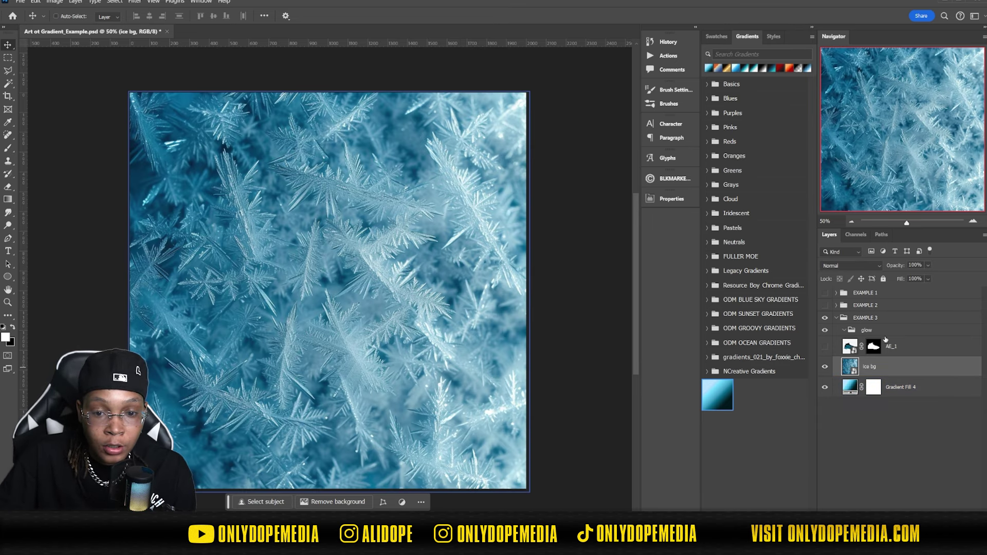
left_click(852, 265)
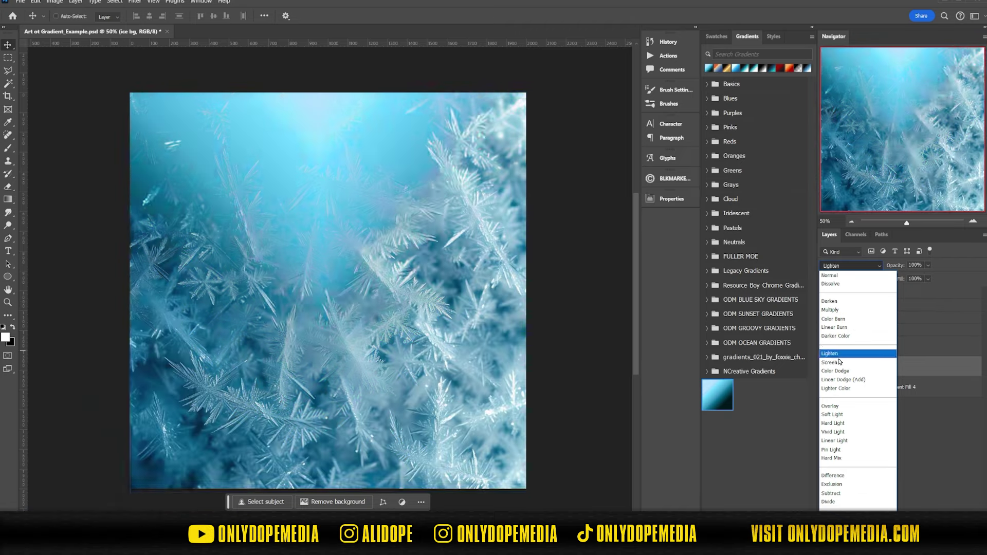
left_click(840, 362)
key("Tab")
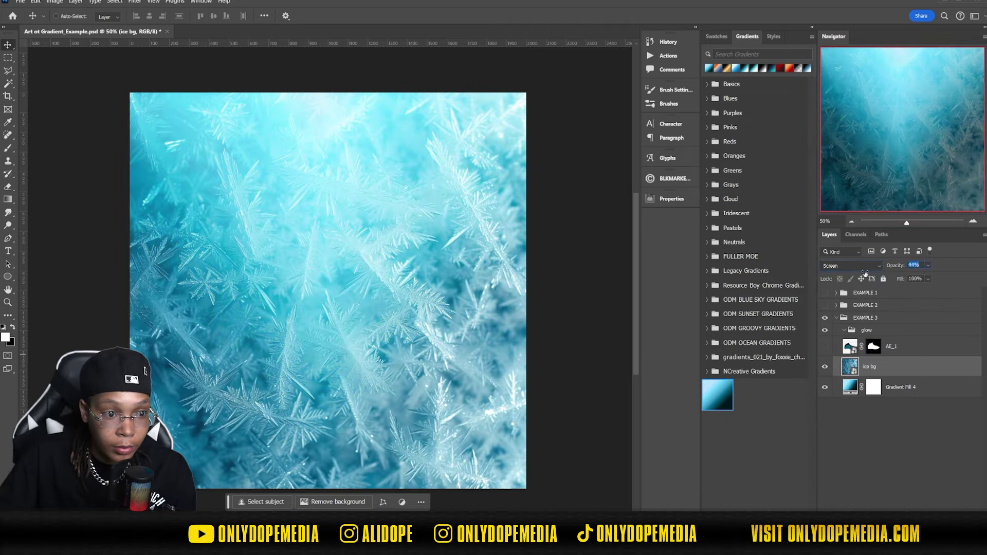
type("4")
key("Return")
key("Up")
key("Up")
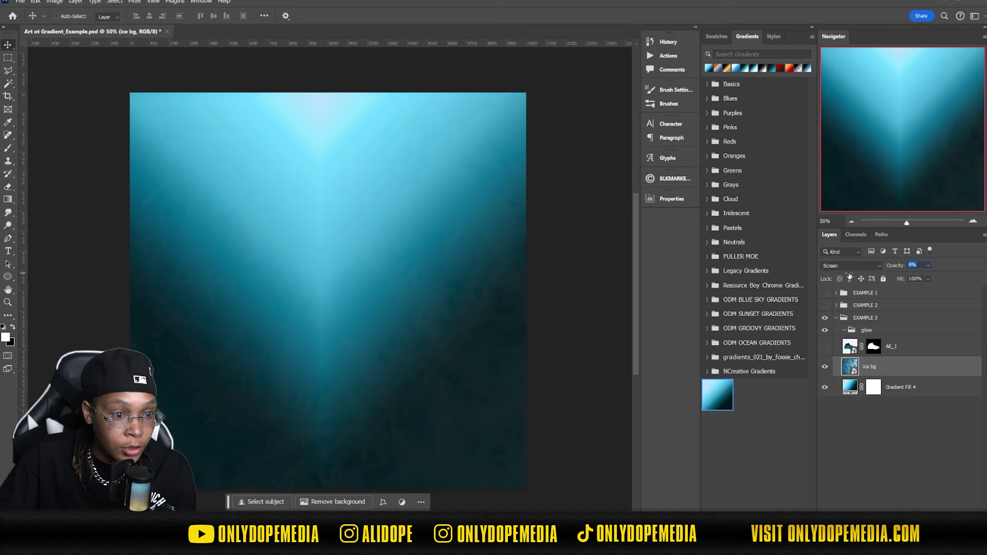
left_click_drag(887, 266, 897, 266)
left_click(856, 266)
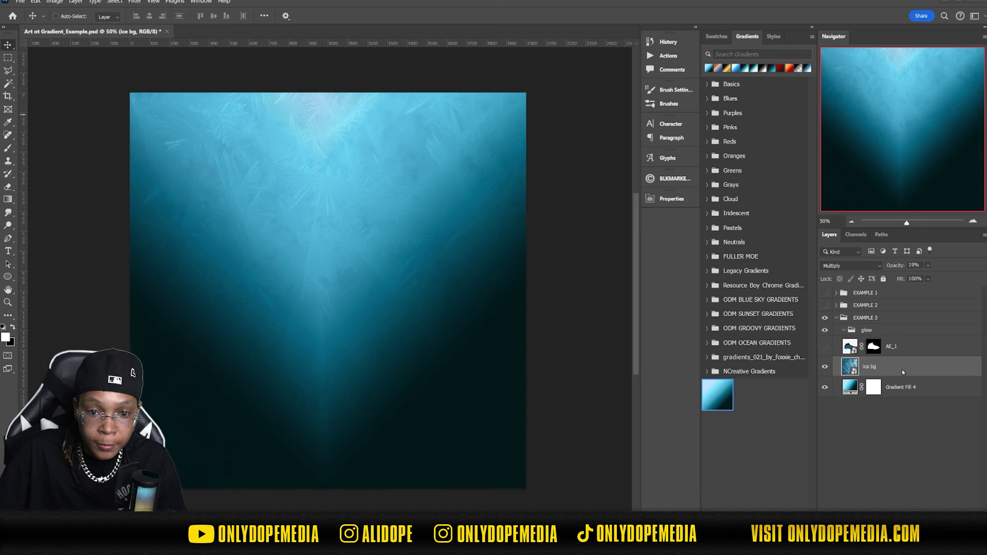
Create a new blank layer and place it directly above ice bg, beneath the AE_1 sneaker layer
left_click(907, 417)
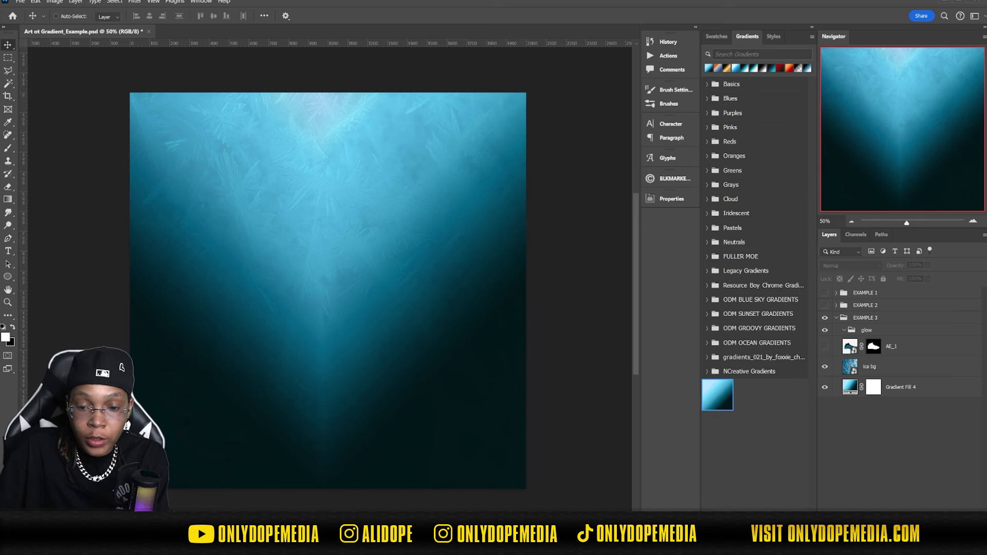
left_click(936, 504)
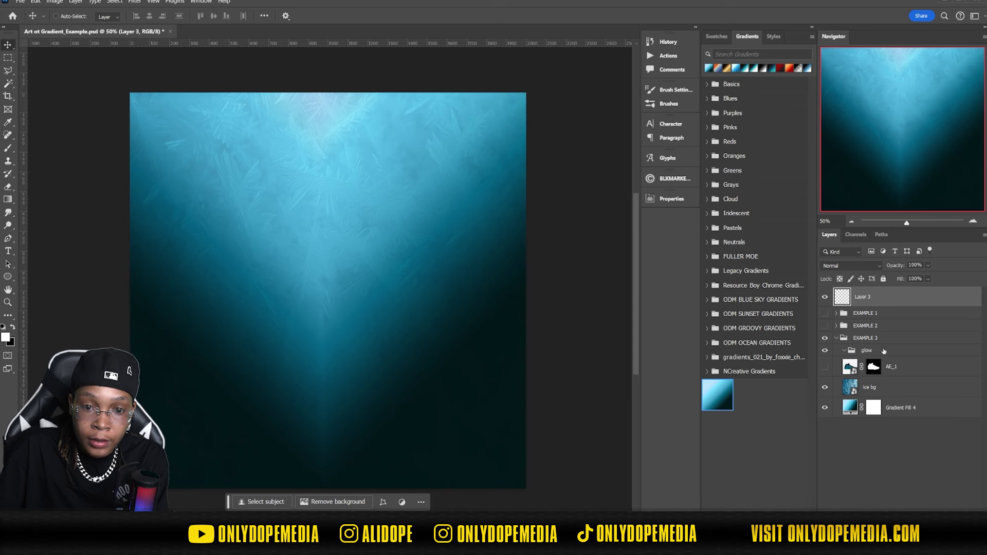
left_click_drag(894, 304, 892, 371)
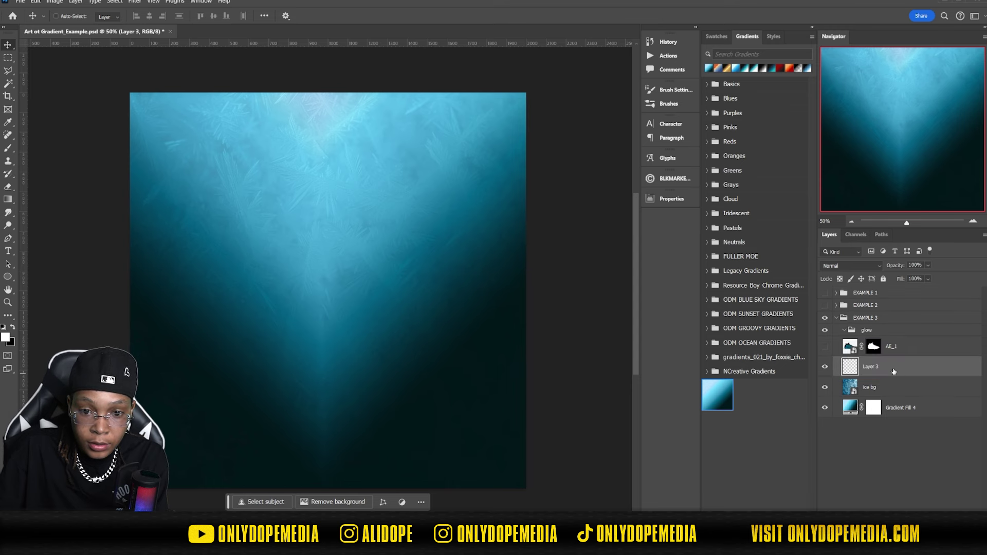
Fill the new blank layer with black in Normal mode at 100% opacity
key("i")
key("shift+F5")
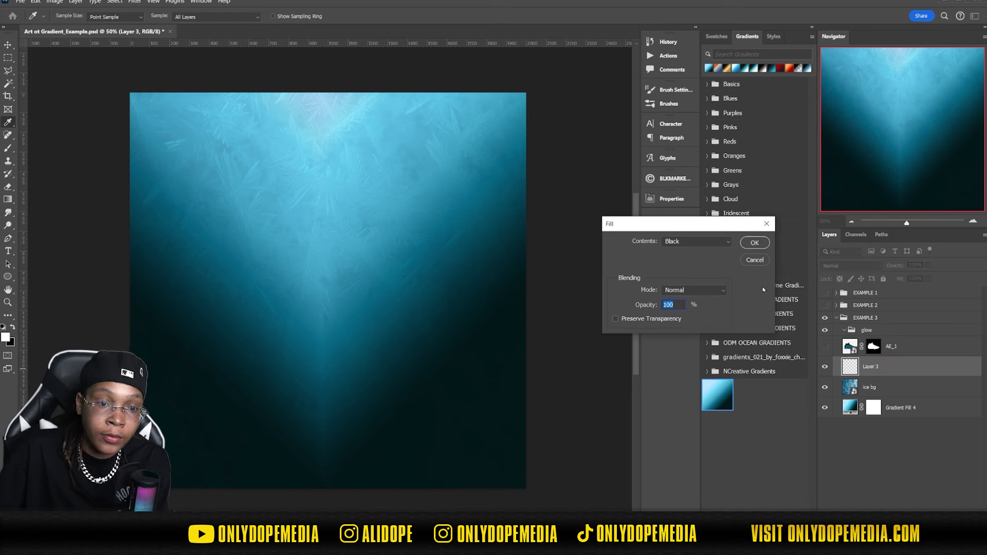
left_click(685, 247)
left_click(694, 320)
key("Return")
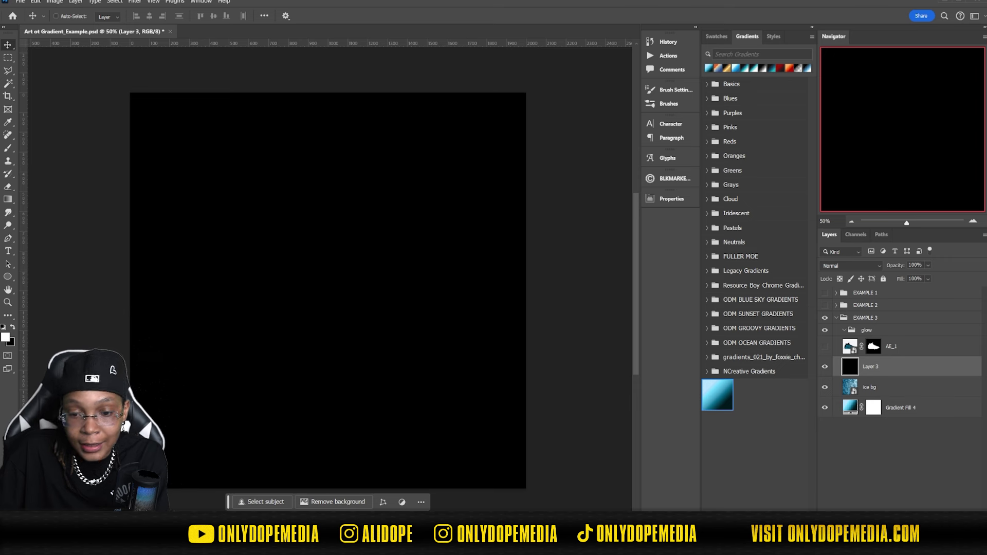
Add a new empty layer above Layer 3 and name it "paint on"
key("ctrl+shift+alt+n")
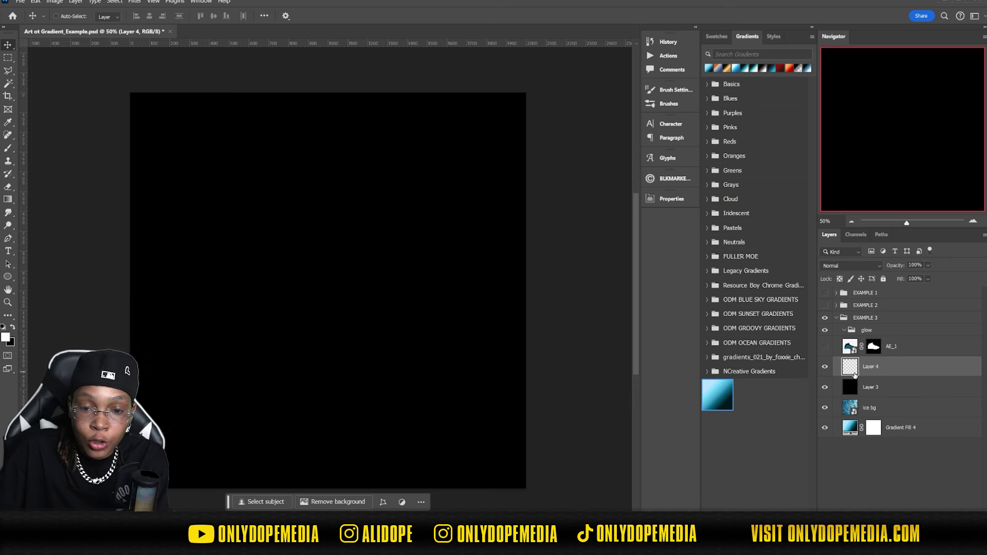
double_click(871, 368)
type("g")
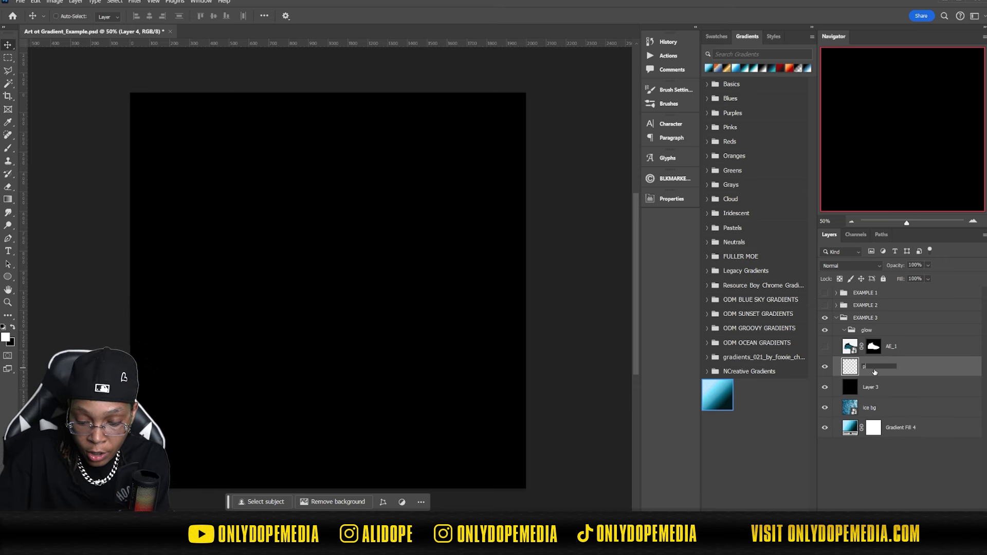
type("aint on")
key("Return")
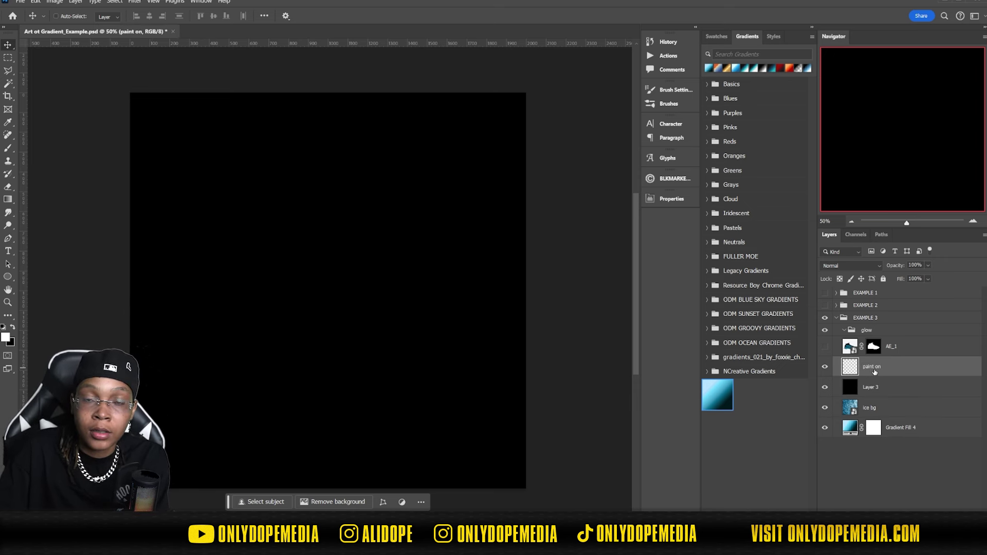
Group the paint on layer with the black Layer 3 and name the group "glow"
key("ctrl+g")
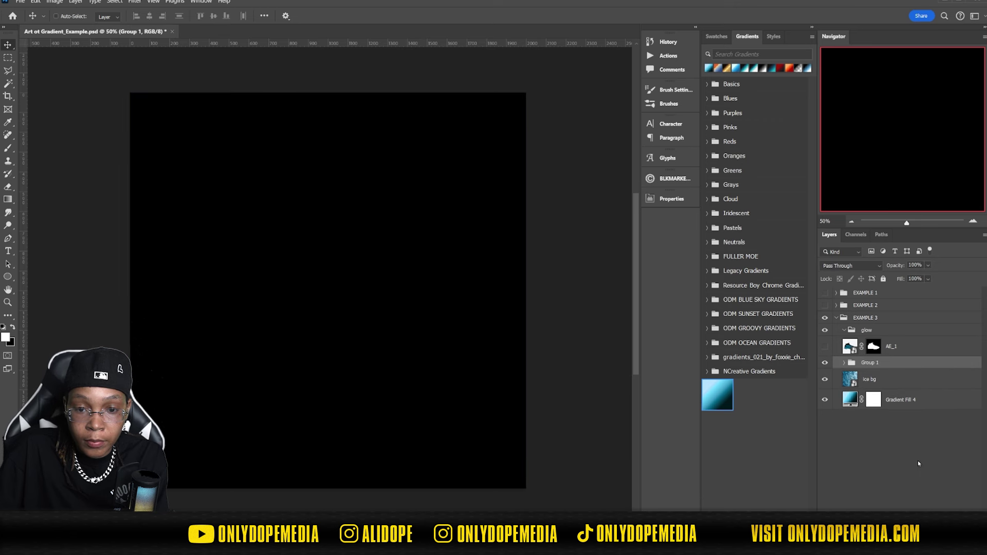
double_click(869, 363)
type("p")
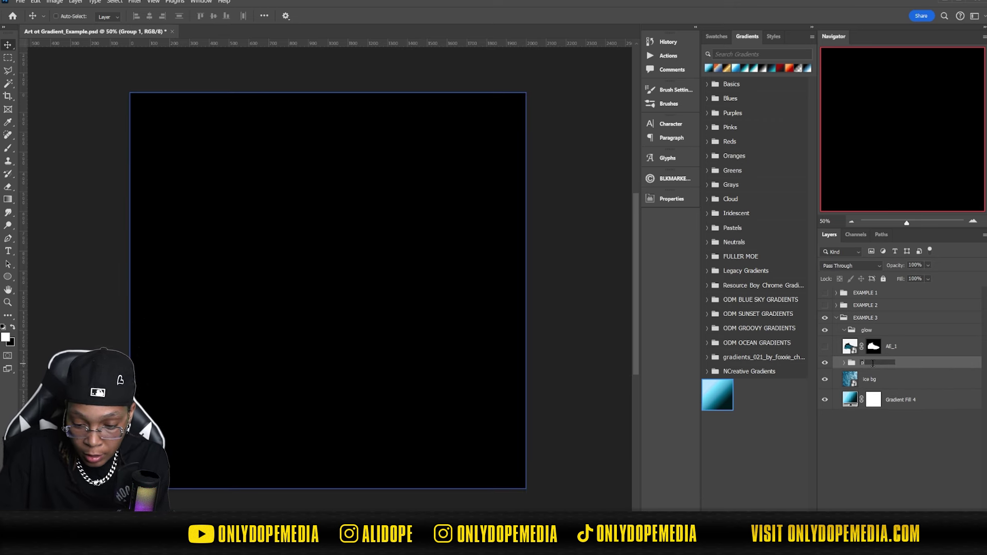
type("low")
key("Return")
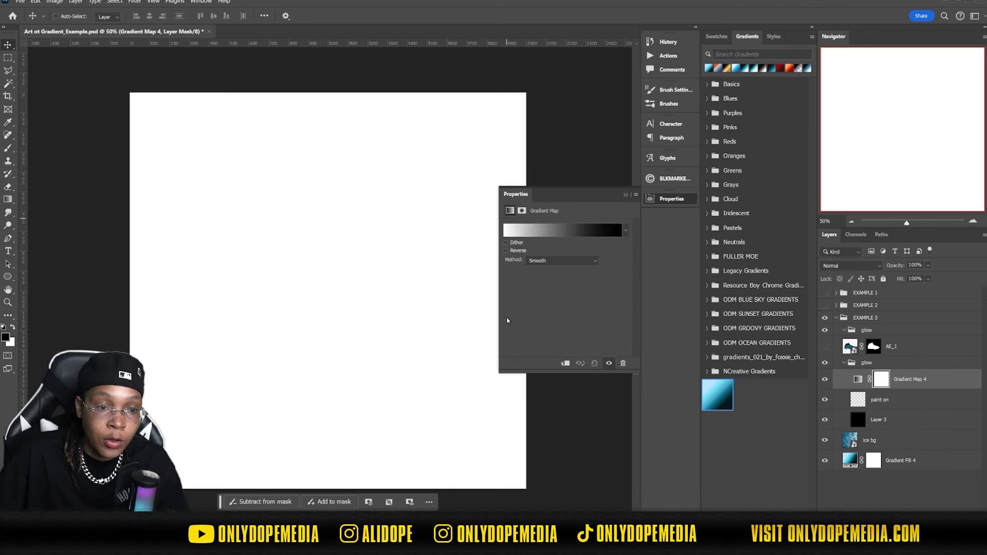
Apply the AE gradient preset to the Gradient Map above the paint on layer and enable Dither
left_click(561, 230)
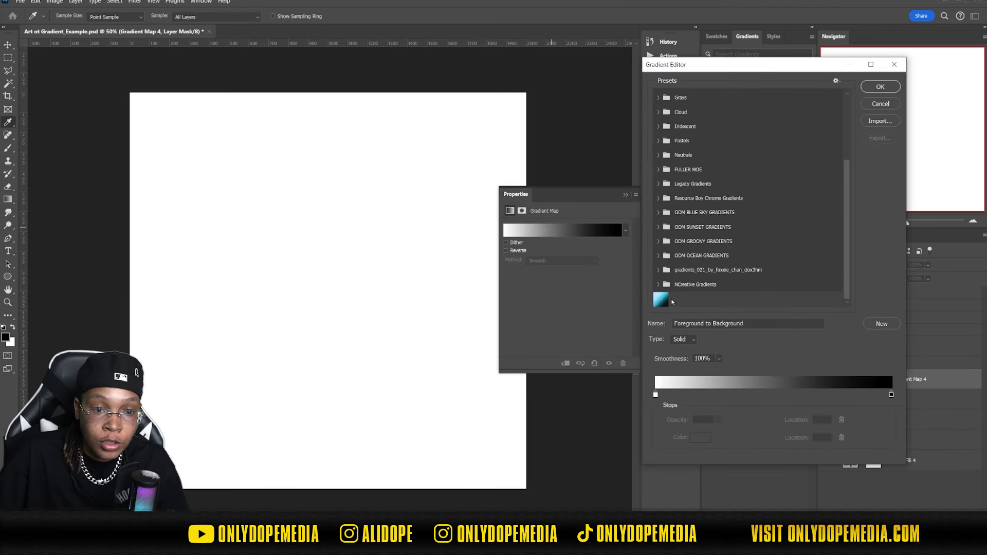
left_click(660, 299)
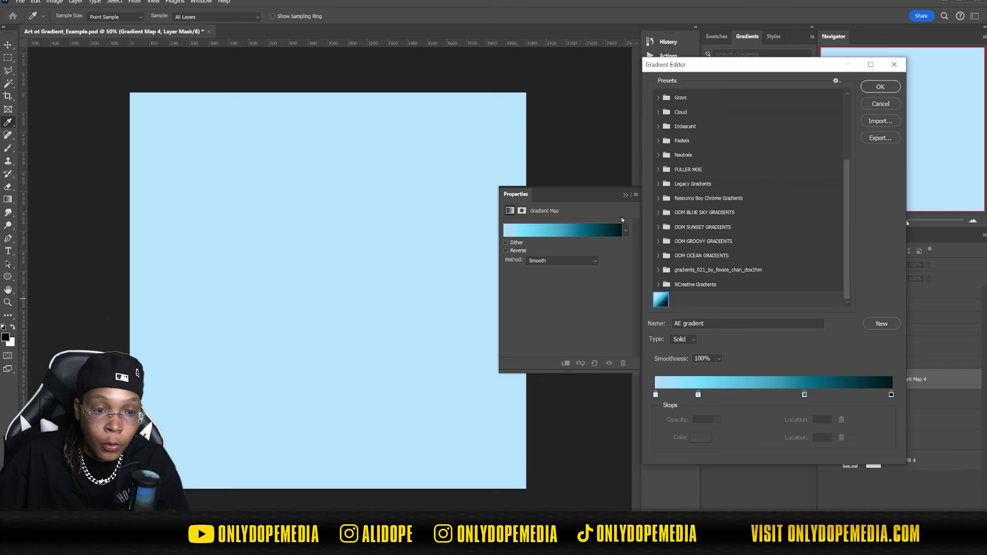
key("Return")
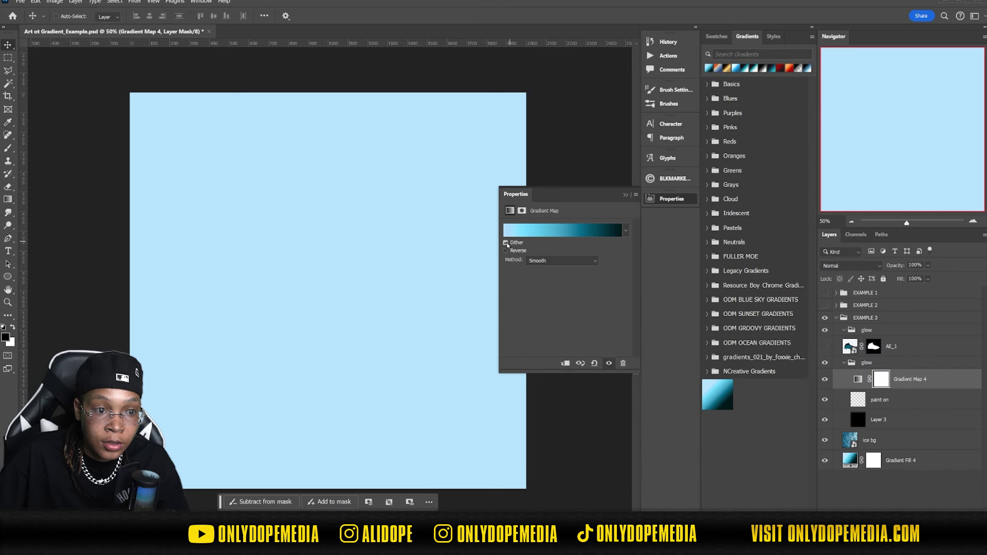
left_click(625, 195)
Paint scattered white test strokes across the canvas on the paint on layer with a soft 400 px brush
left_click(919, 404)
key("alt+bracketleft")
key("x")
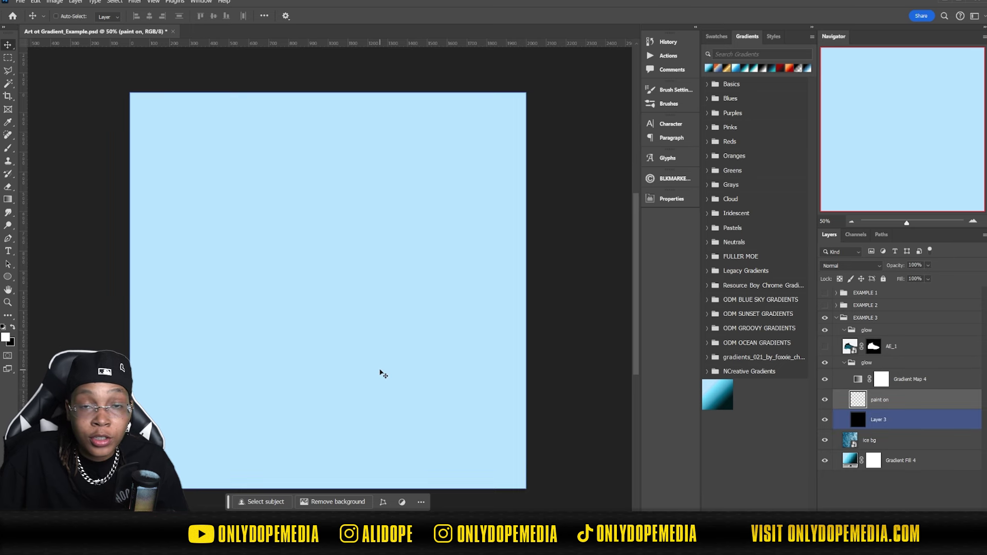
key("alt+bracketright")
key("b")
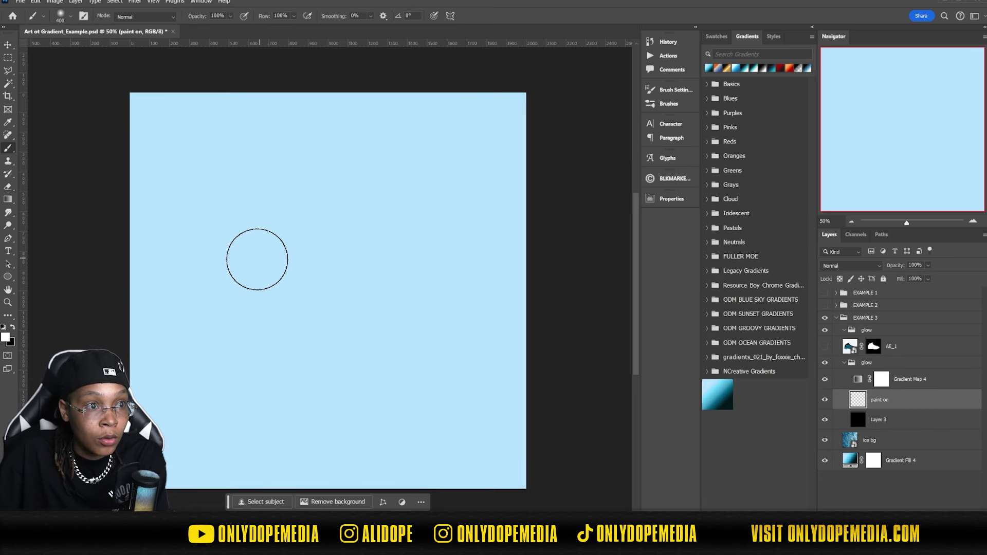
left_click_drag(255, 261, 374, 194)
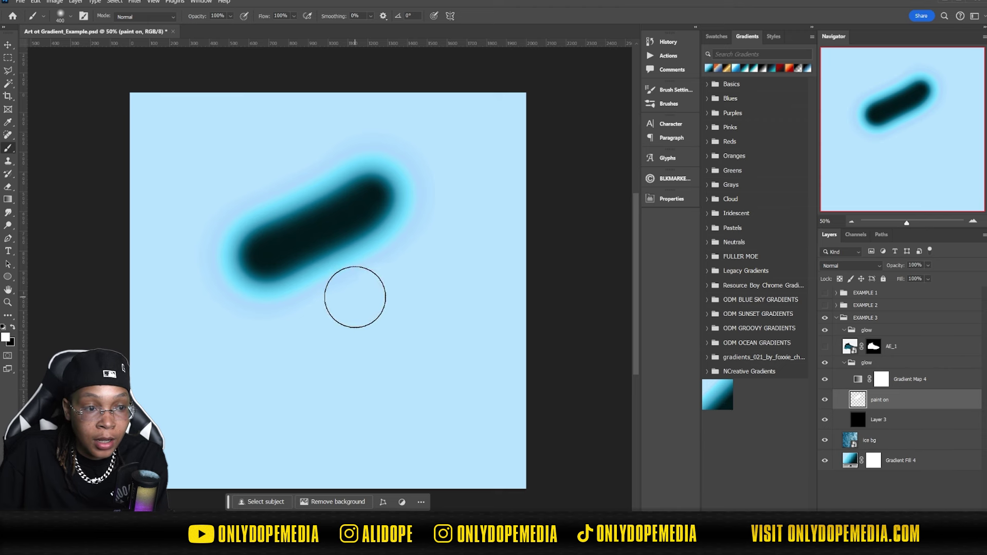
left_click_drag(355, 294, 424, 373)
left_click_drag(308, 383, 206, 411)
left_click_drag(186, 300, 184, 324)
left_click_drag(154, 180, 198, 319)
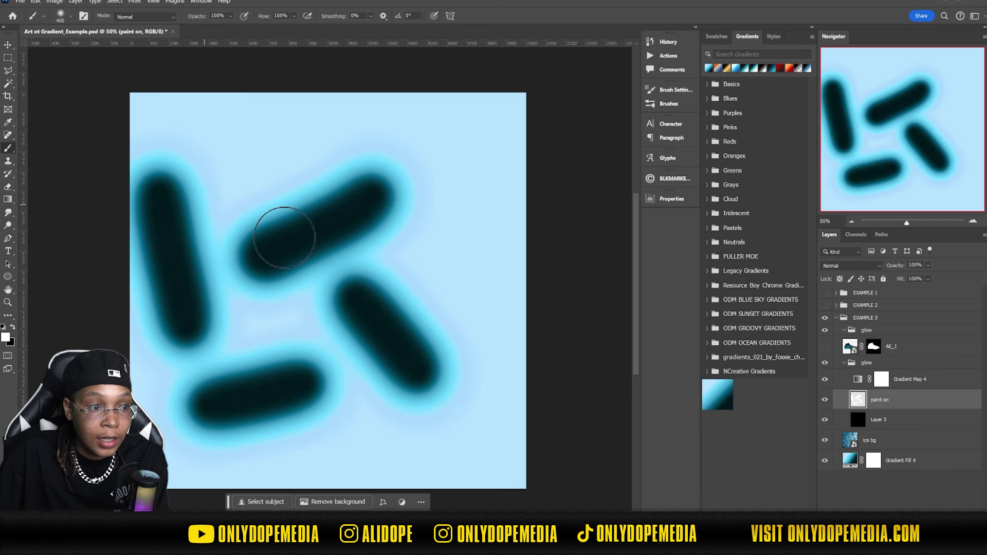
left_click_drag(472, 141, 478, 288)
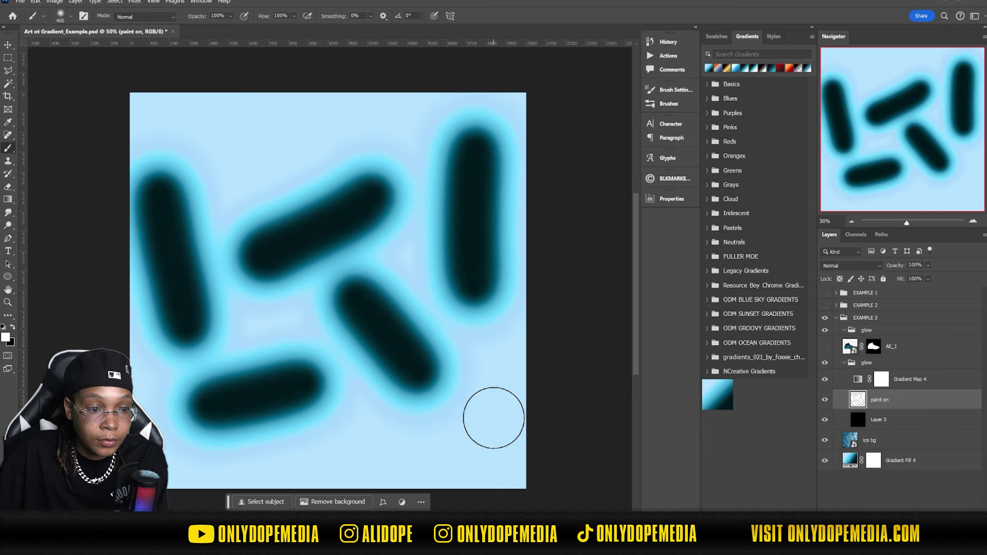
left_click_drag(493, 410, 441, 408)
left_click_drag(334, 170, 221, 128)
Set the blend mode of the glow group containing Gradient Map 4 to Screen
left_click(894, 366)
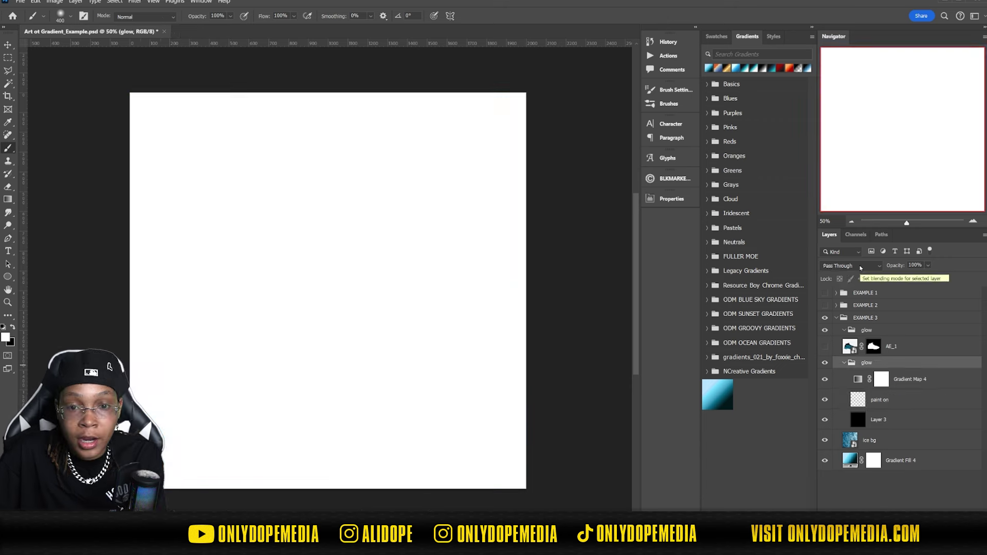
left_click(859, 265)
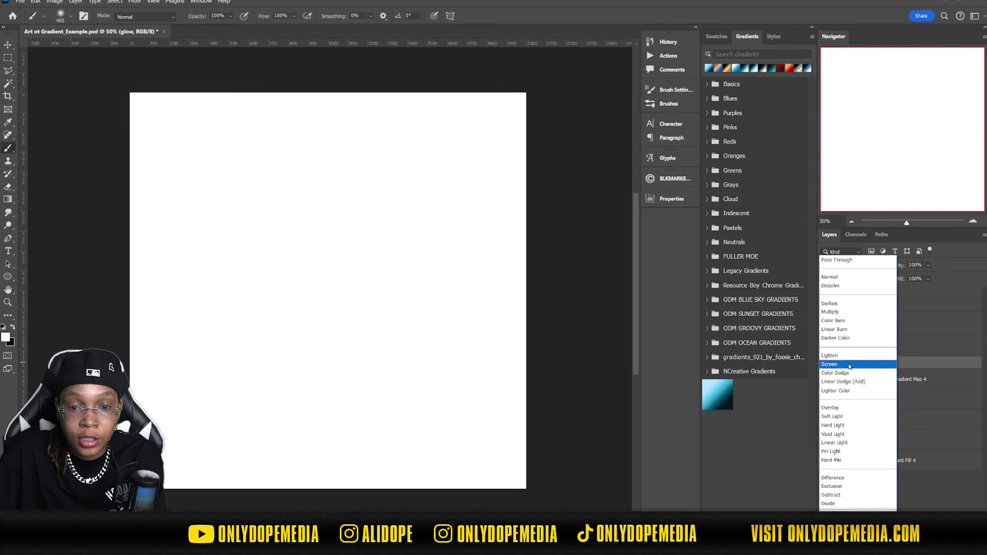
left_click(849, 365)
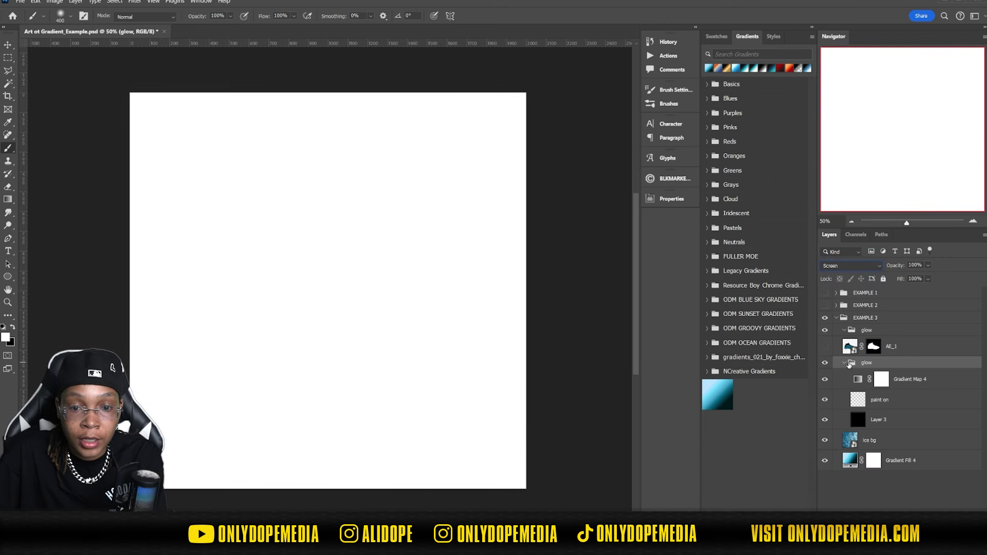
Show the AE_1 shoe layer and move it below the glow group, directly above the ice bg layer
left_click(929, 350)
left_click(825, 346)
left_click_drag(910, 348, 911, 433)
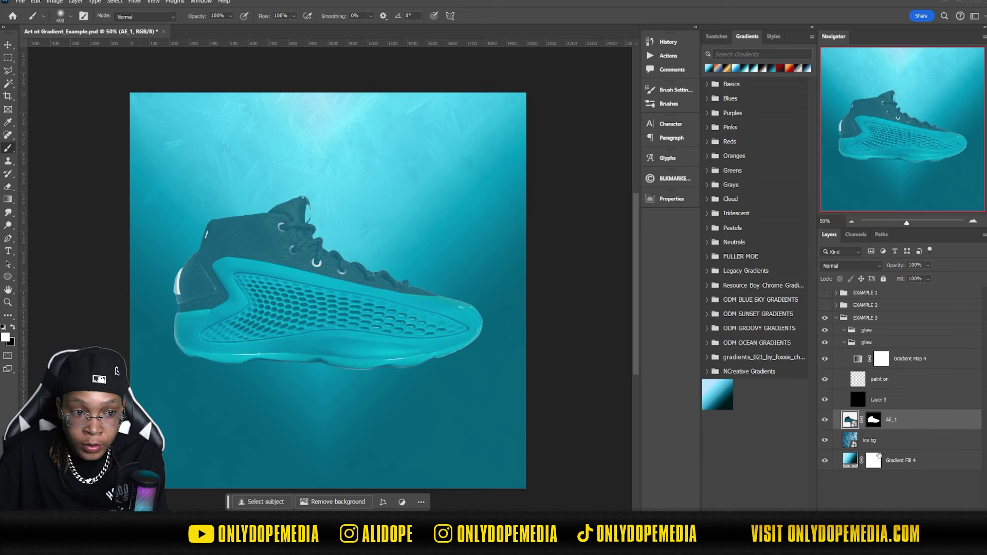
Put the paint on layer in its own group named "shoe glow", with Layer 3 outside it
left_click(920, 380)
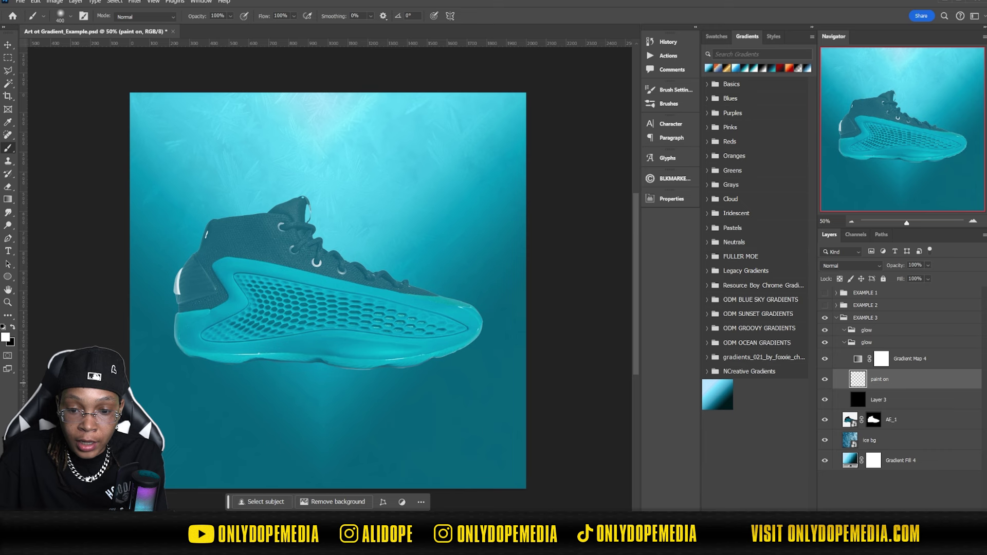
key("ctrl+g")
double_click(877, 376)
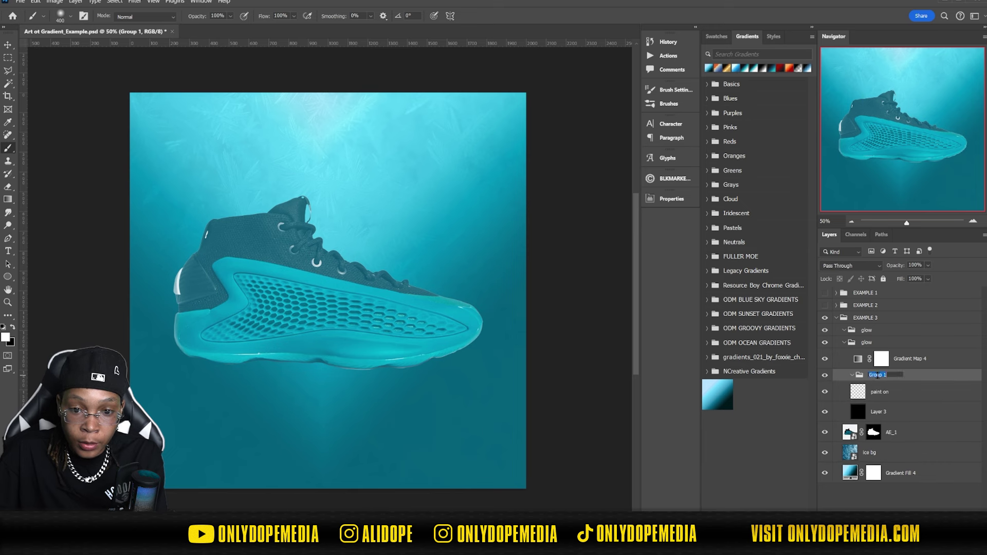
type("glow")
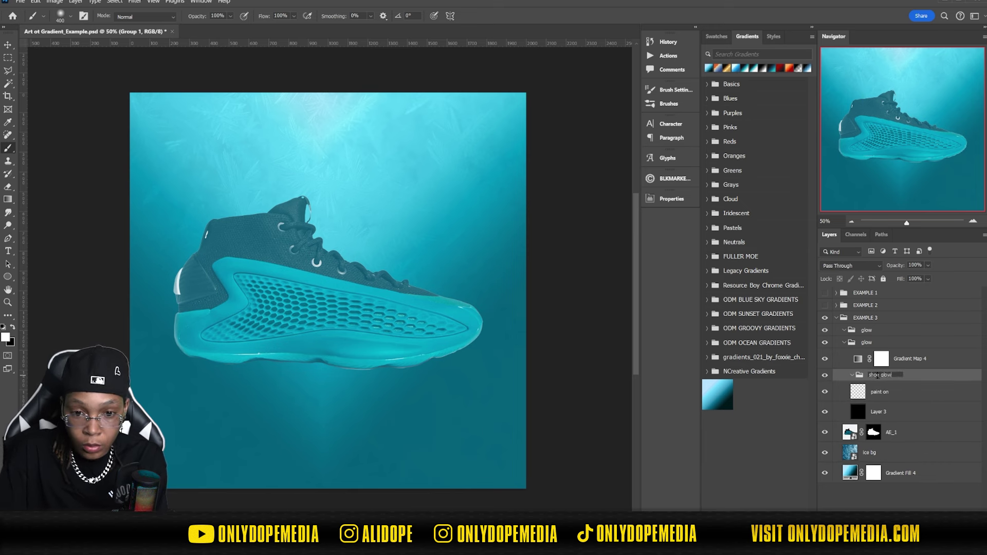
type("oe glow")
key("Return")
left_click(918, 385)
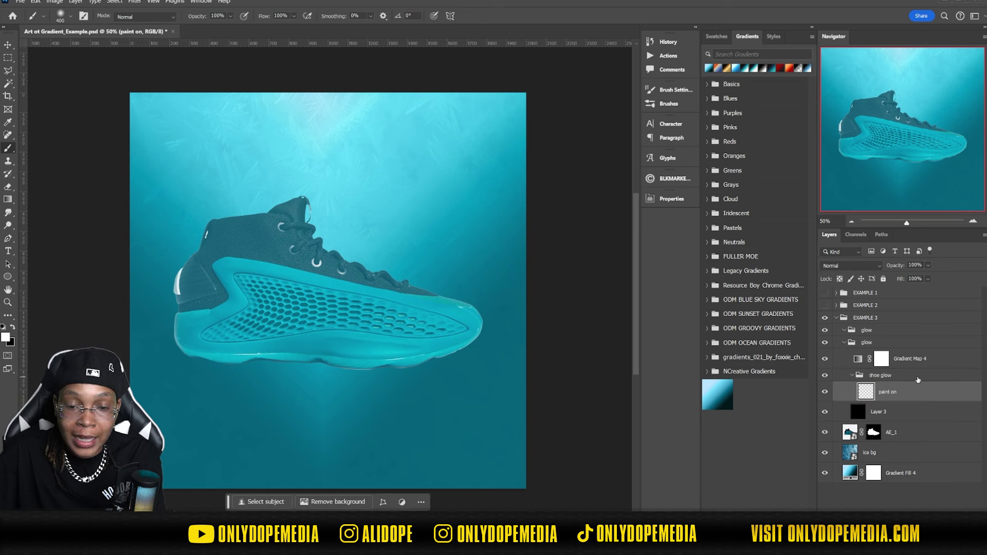
Load the AE_1 mask as a selection, add it as a mask on the shoe glow group, and invert that mask
left_click(882, 376)
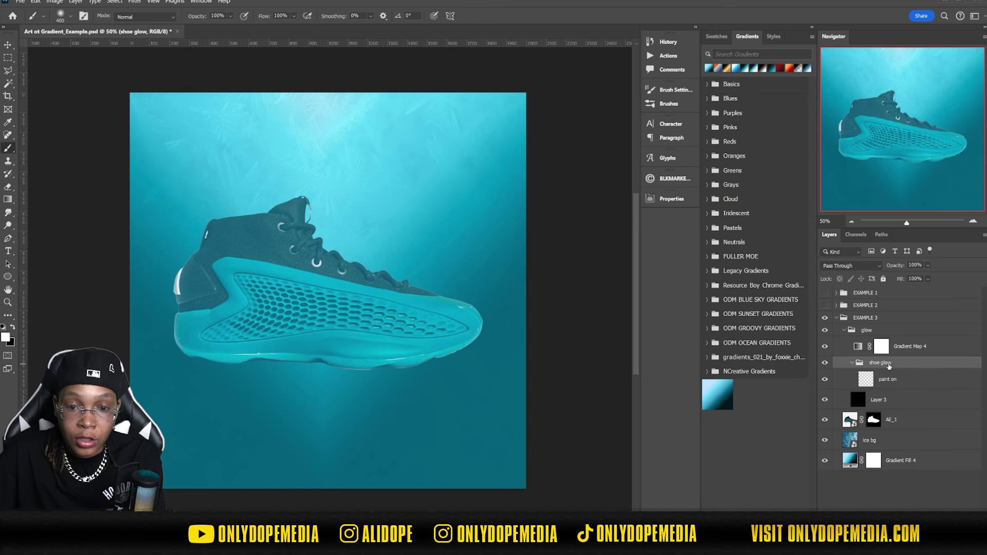
left_click(874, 423, "ctrl")
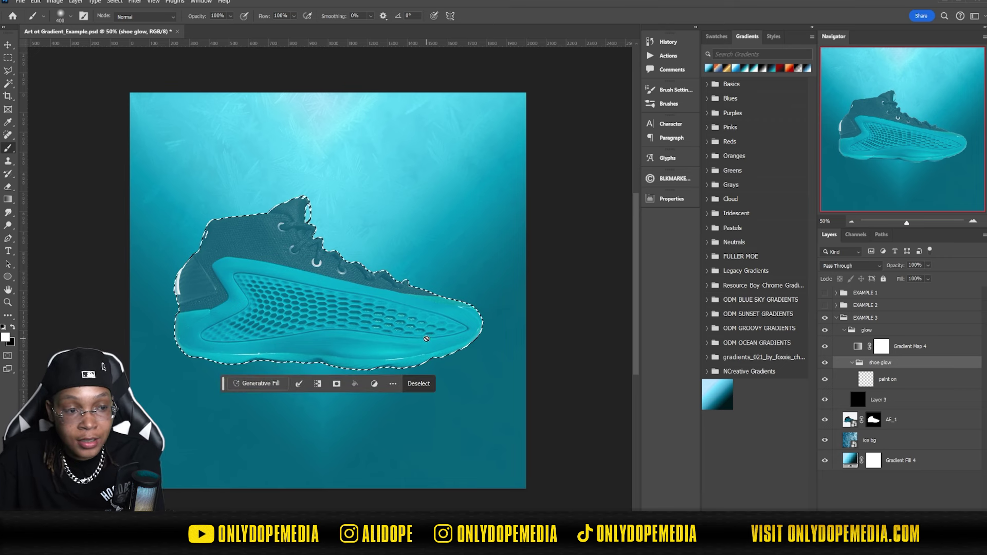
key("v")
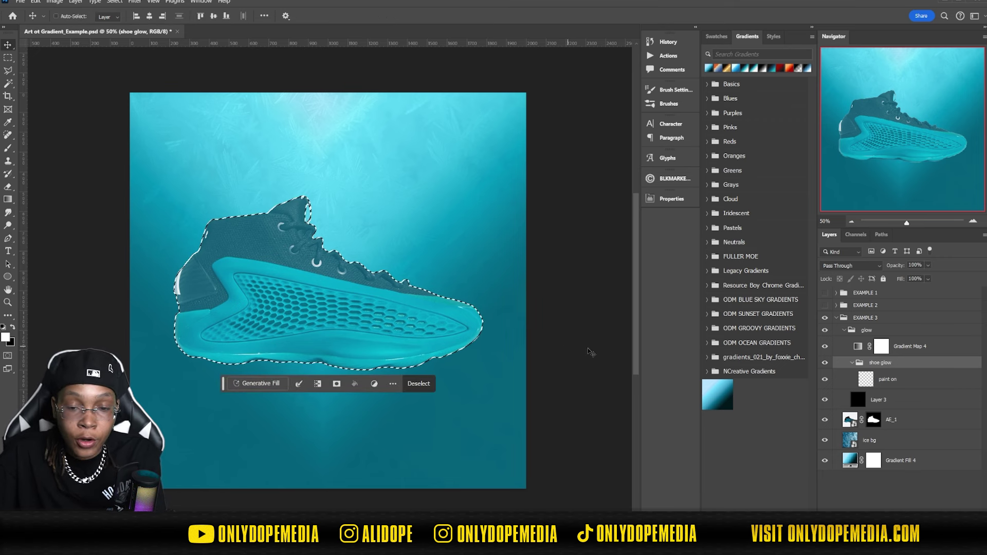
left_click(848, 378)
left_click(848, 378, "ctrl")
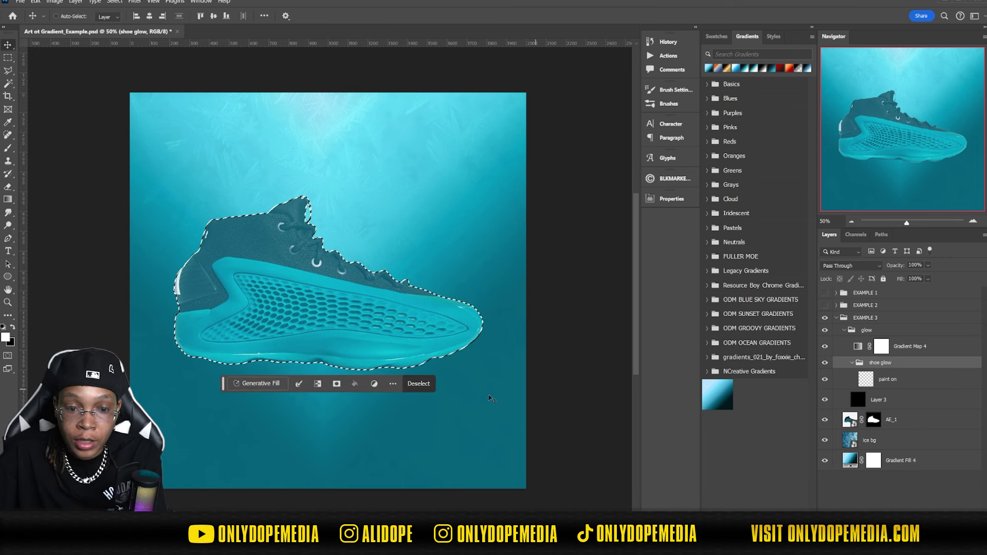
left_click(334, 385)
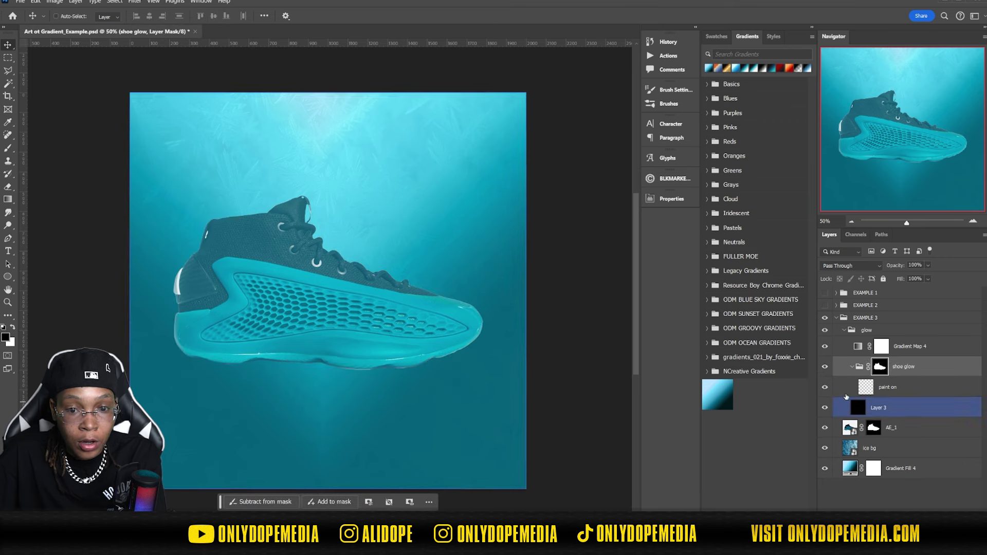
left_click_drag(880, 366, 883, 370)
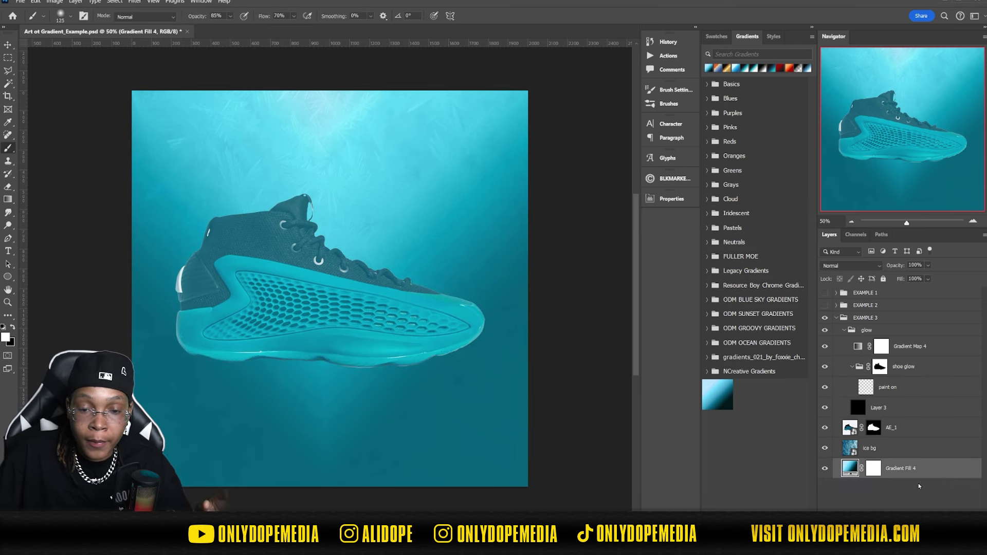
Shift the dark teal stop inward in Gradient Map 4's gradient and set the stop at location 93 to black (000000)
left_click(905, 353)
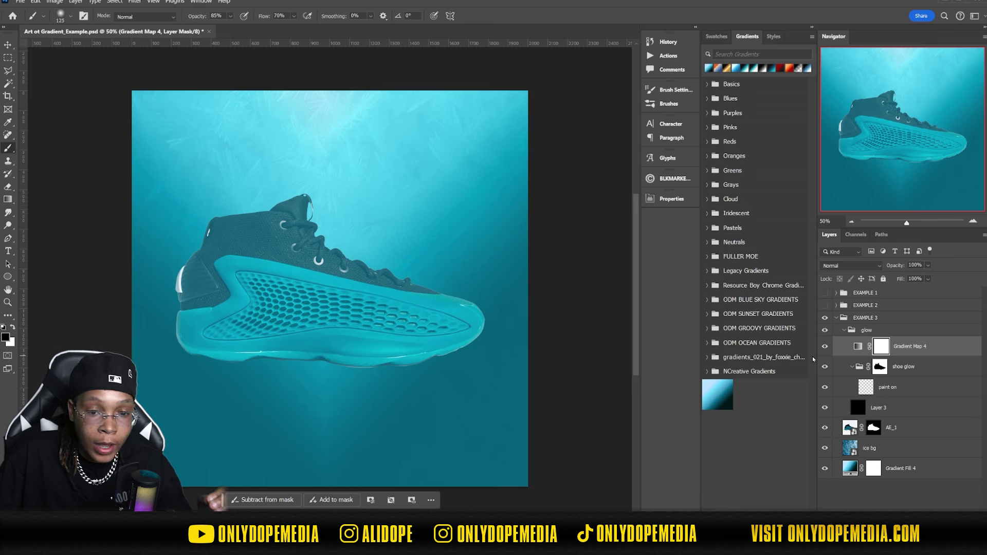
double_click(857, 349)
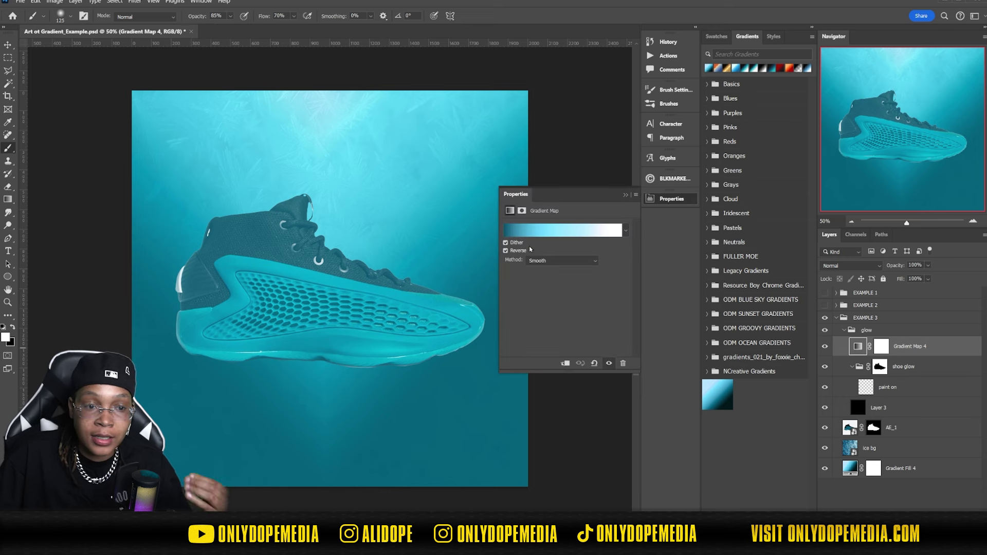
left_click(558, 233)
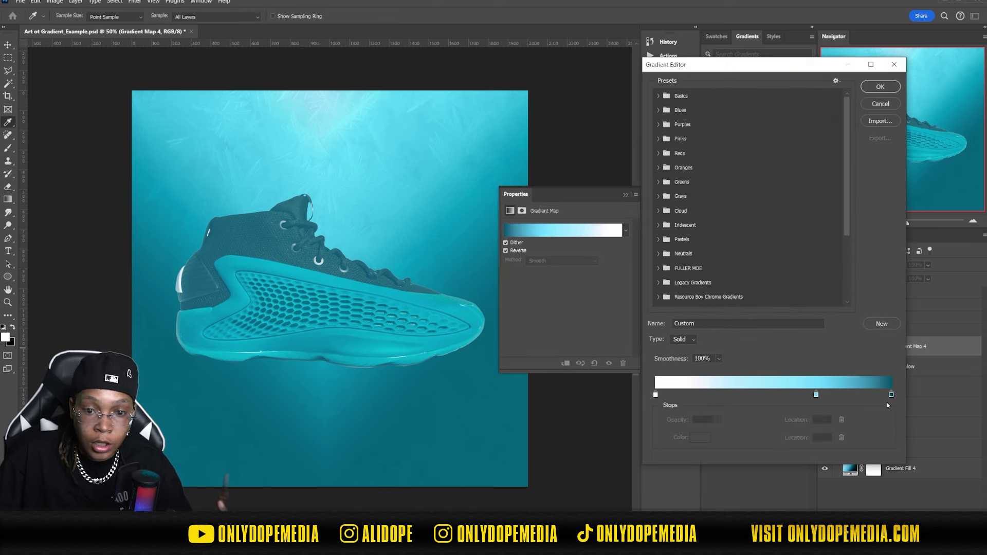
left_click_drag(893, 397, 864, 397)
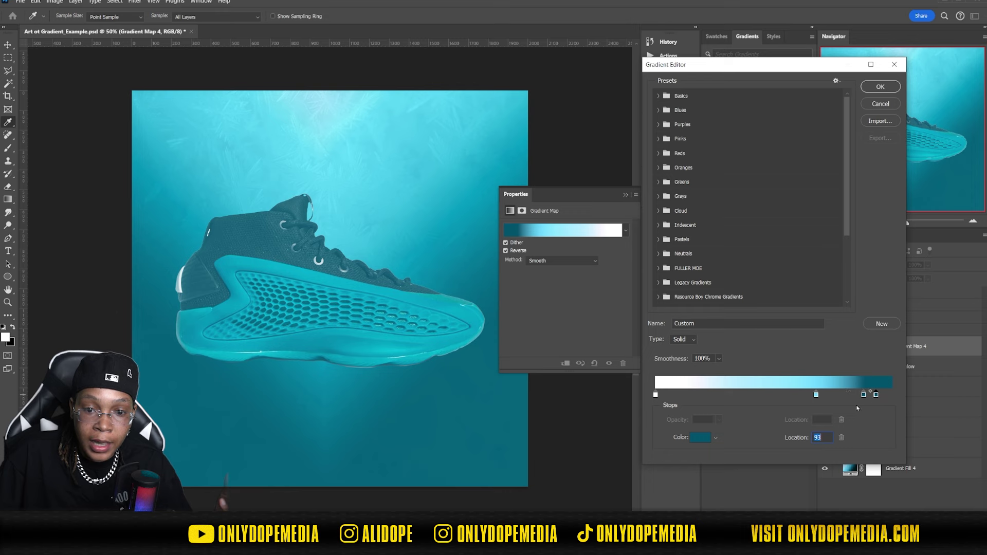
left_click(703, 440)
double_click(813, 396)
type("000000")
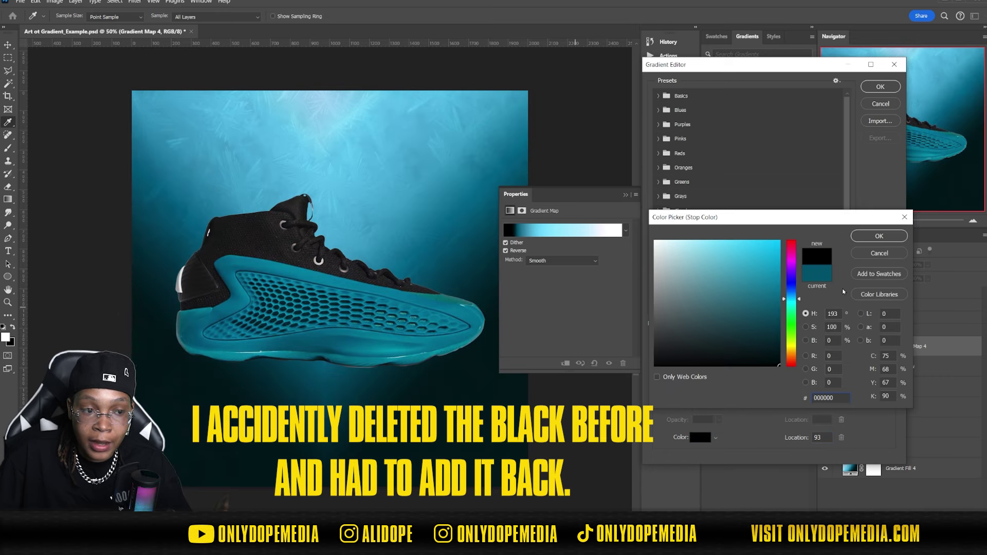
left_click(879, 236)
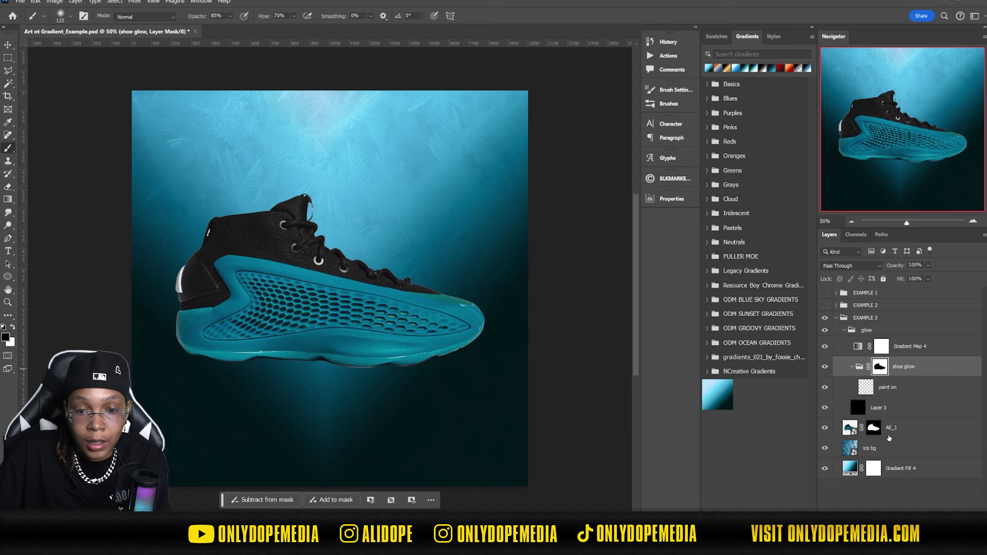
Invert the shoe glow group's mask to confine the glow to the shoe, and select the paint on layer inside it
left_click(879, 368, "ctrl")
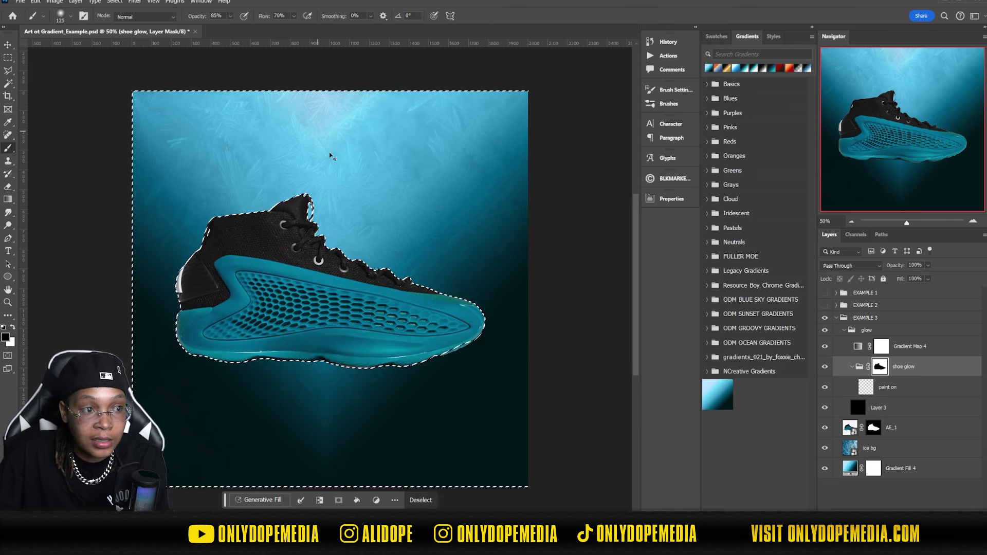
key("ctrl+d")
key("ctrl+i")
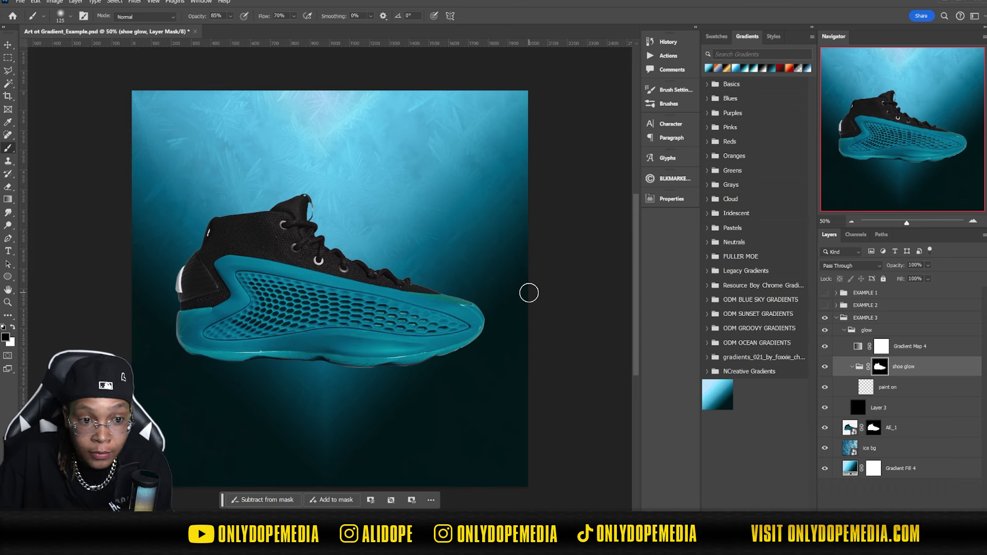
key("ctrl+plus")
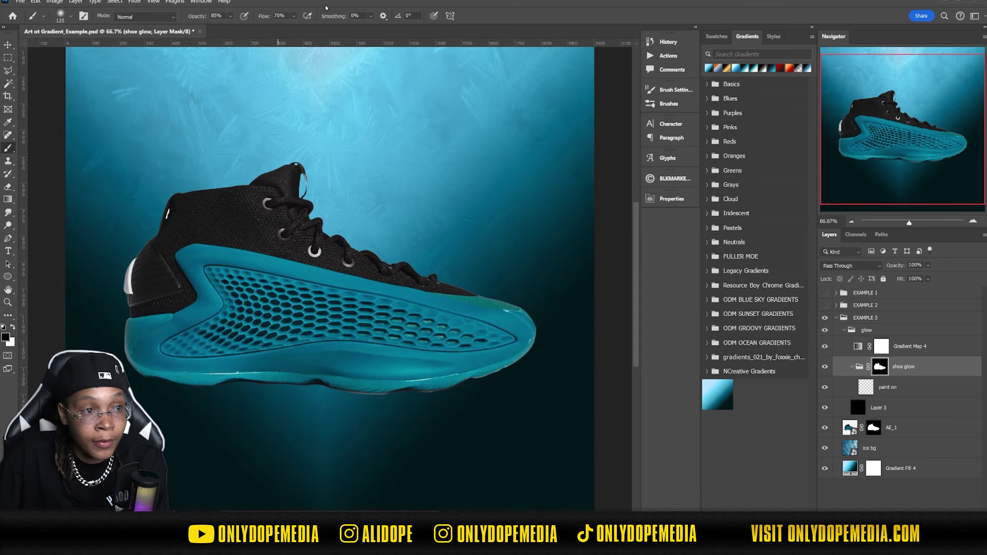
left_click_drag(489, 210, 475, 181)
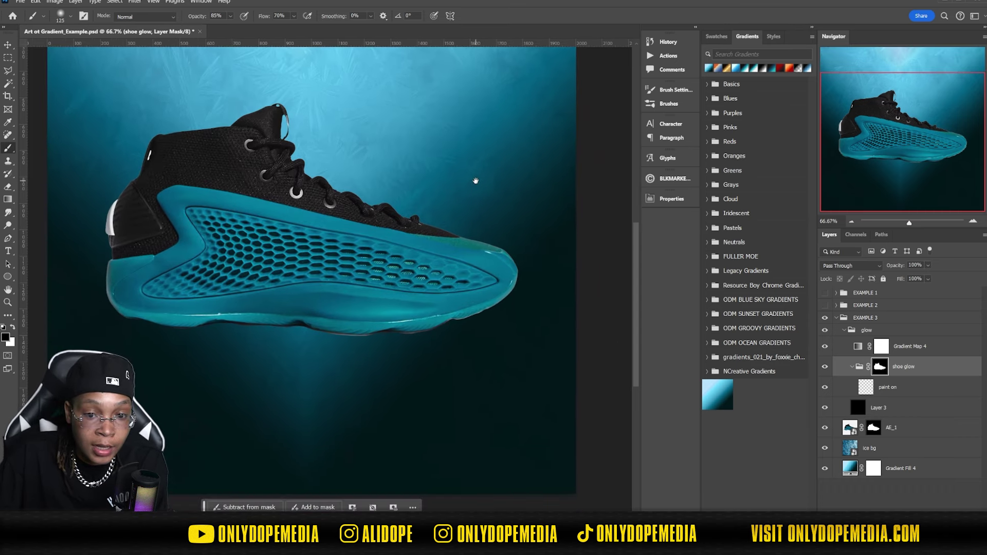
left_click(915, 390)
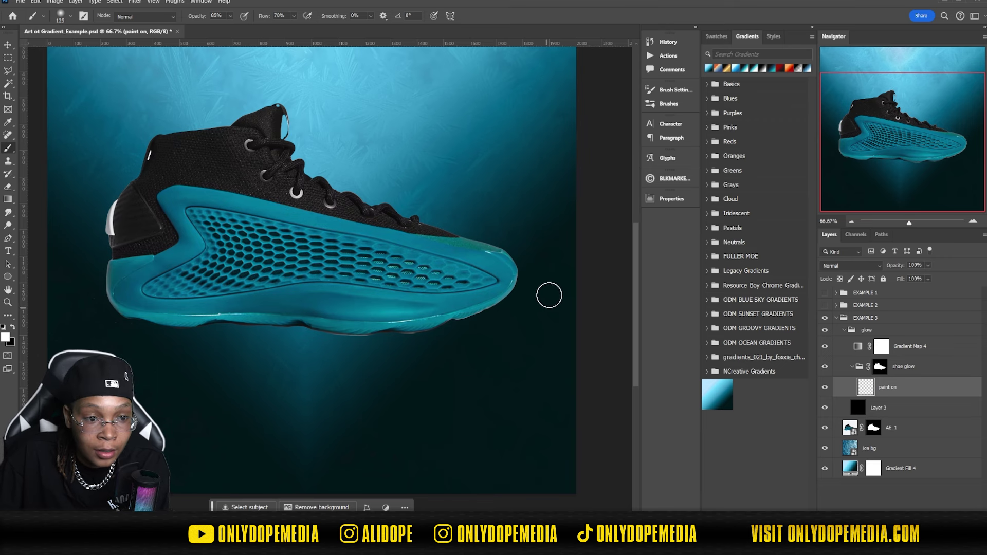
Try a broad white stroke across the shoe's side with a 300 px soft brush
key("bracketright")
key("bracketright")
key("bracketright")
key("bracketright")
key("bracketright")
mouse_move(472, 277)
left_mouse_down()
mouse_move(260, 276)
mouse_move(275, 264)
left_mouse_up()
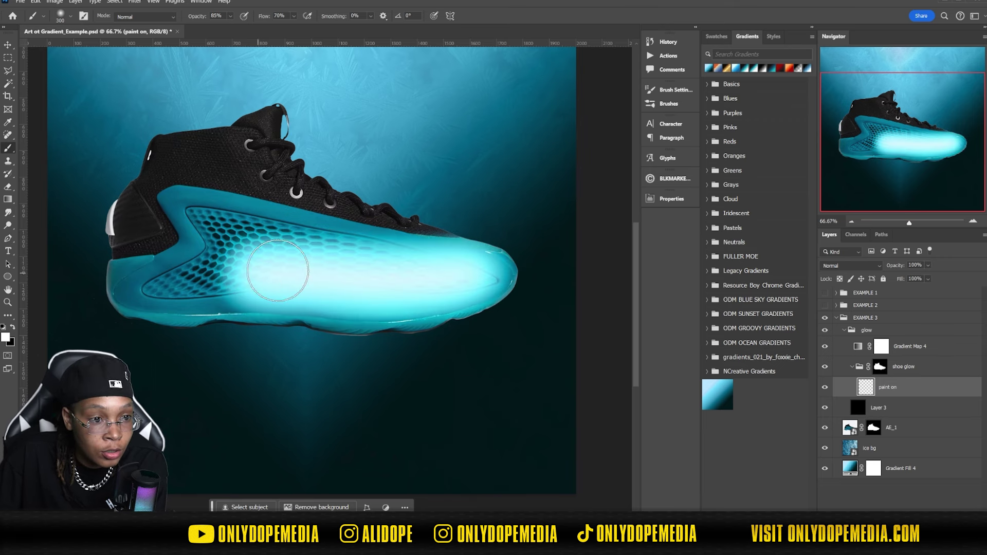
key("ctrl+z")
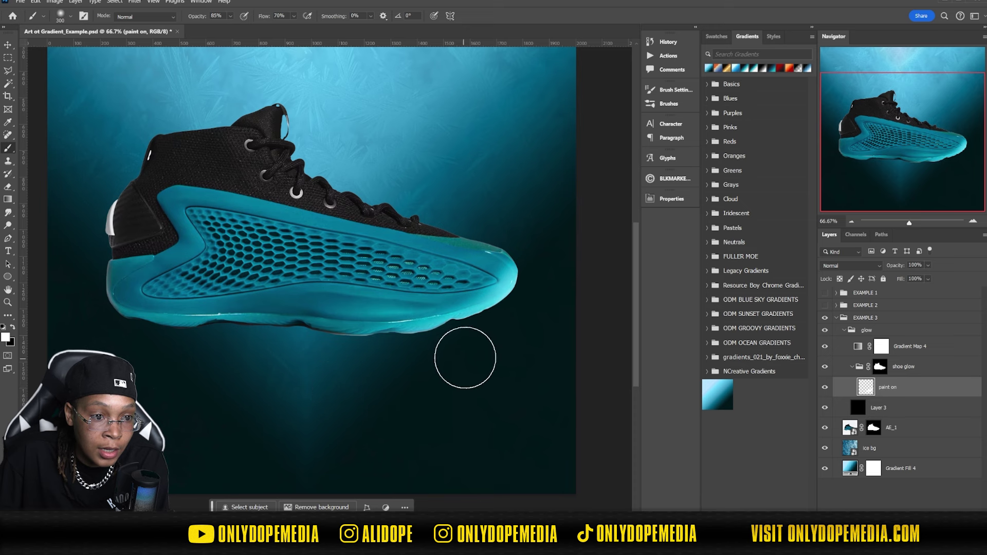
Try a fine white stroke along the bottom edge of the sole with a 15 px brush
key("bracketleft")
key("bracketleft")
key("bracketleft")
key("bracketleft")
key("bracketleft")
key("bracketleft")
key("bracketleft")
key("bracketleft")
key("bracketleft")
key("bracketleft")
key("bracketleft")
key("bracketleft")
key("bracketleft")
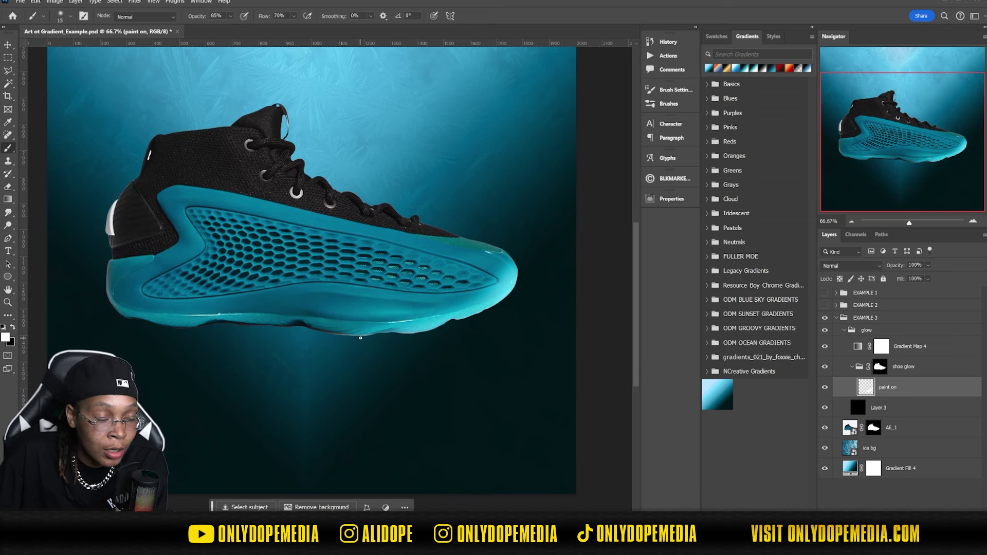
key("p")
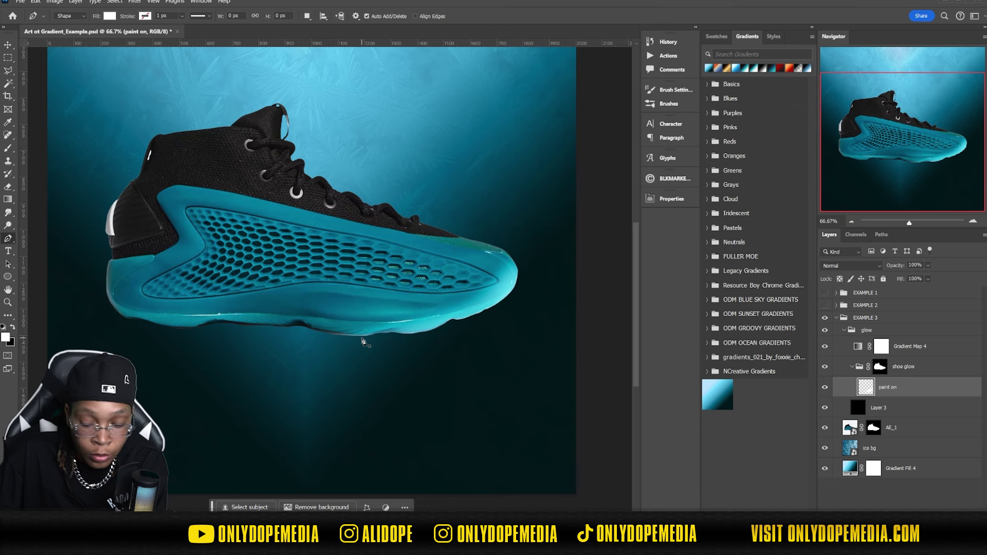
key("b")
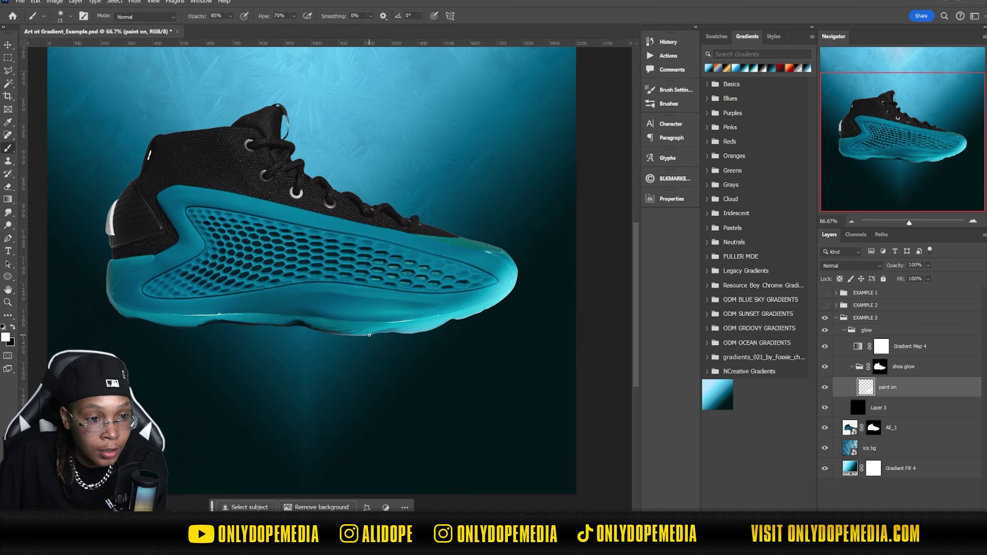
left_click_drag(331, 333, 310, 327)
key("ctrl+z")
key("ctrl+z")
key("bracketleft")
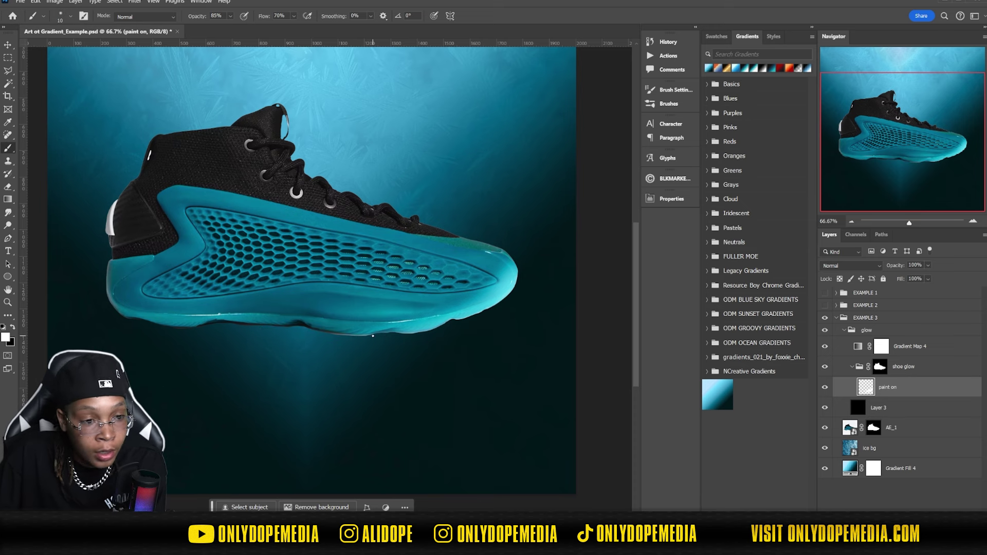
Enlarge the brush to 100 px and paint a white glow along the upper edge of the toe, undoing the last stroke
key("bracketright")
key("bracketright")
key("bracketright")
key("bracketright")
key("bracketright")
key("bracketright")
key("bracketright")
key("bracketright")
key("bracketright")
key("bracketright")
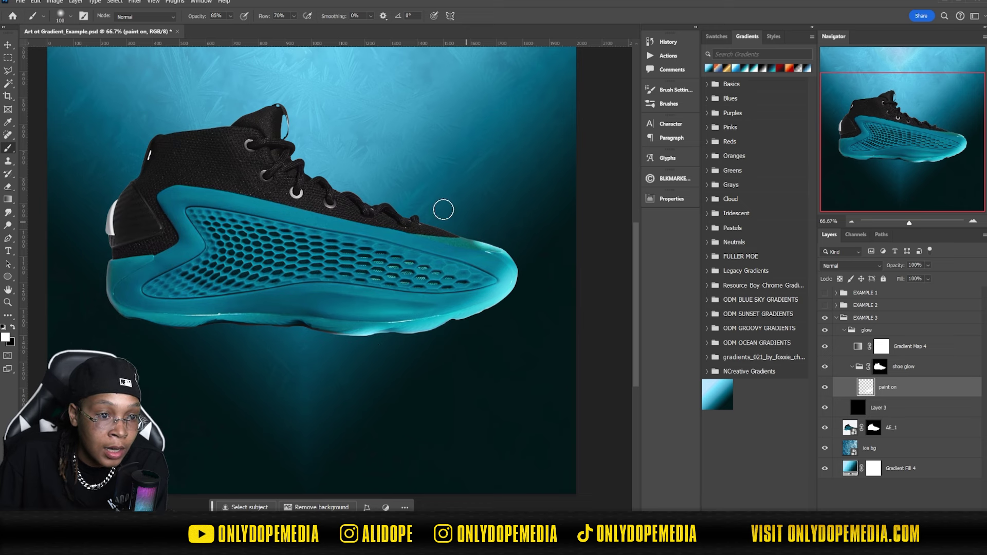
left_click_drag(445, 218, 425, 205)
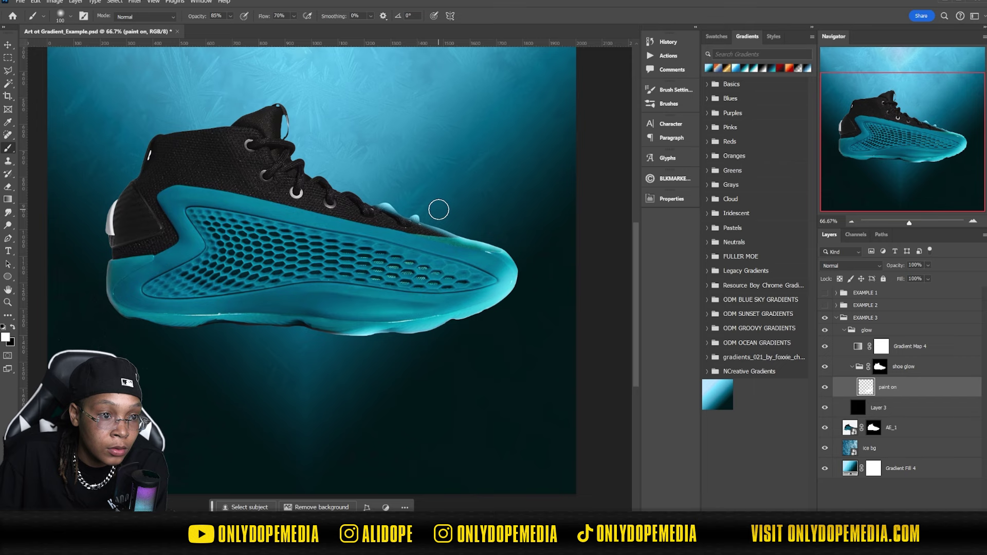
key("ctrl+z")
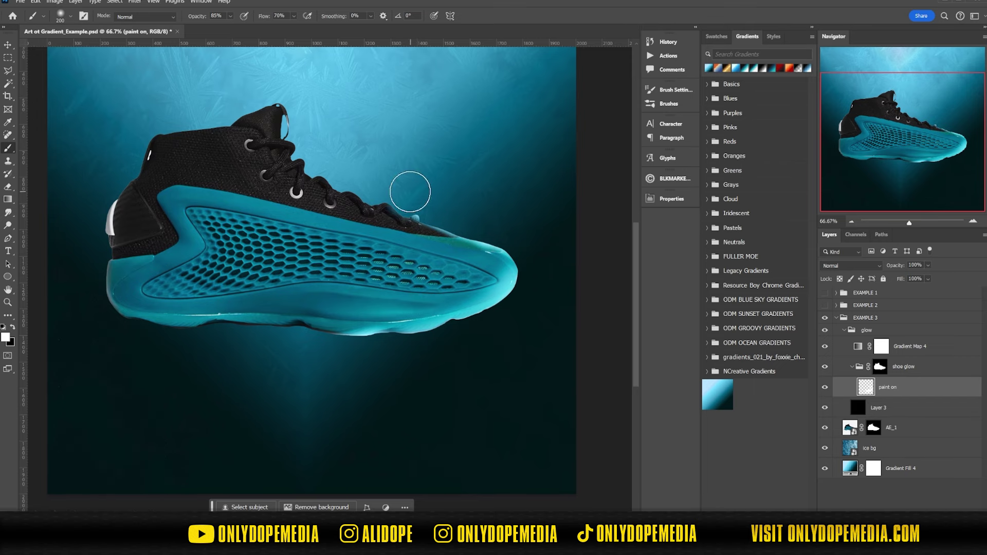
Enlarge the brush to 800 px and paint a soft glow around the heel and along the sole from outside the shoe
key("bracketright")
key("bracketright")
key("bracketright")
key("bracketright")
key("bracketright")
key("bracketright")
key("bracketright")
key("bracketright")
key("bracketright")
key("bracketright")
key("bracketright")
left_click_drag(93, 121, 170, 393)
key("ctrl+z")
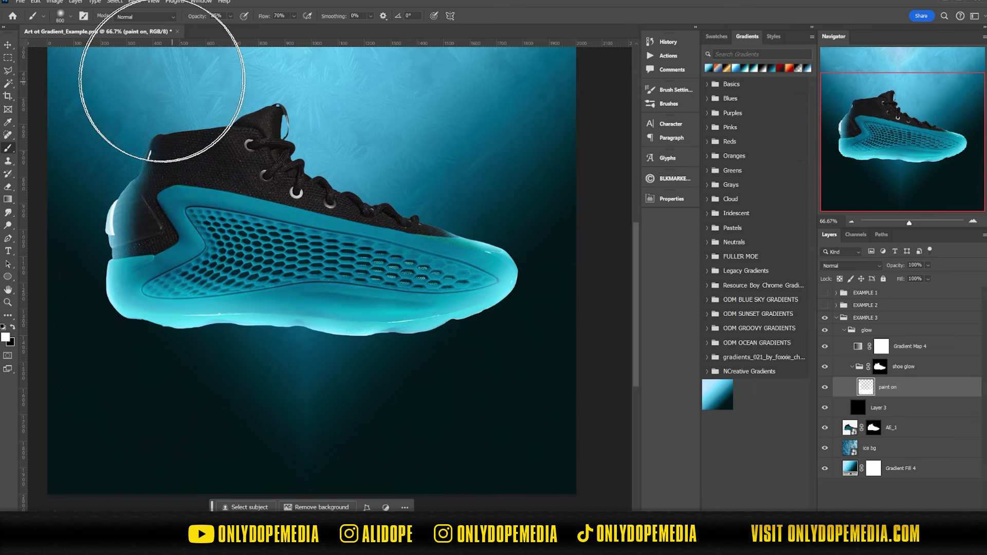
Duplicate the shoe glow group and rename the copy "shoe glow OUTER"
left_click_drag(303, 183, 336, 190)
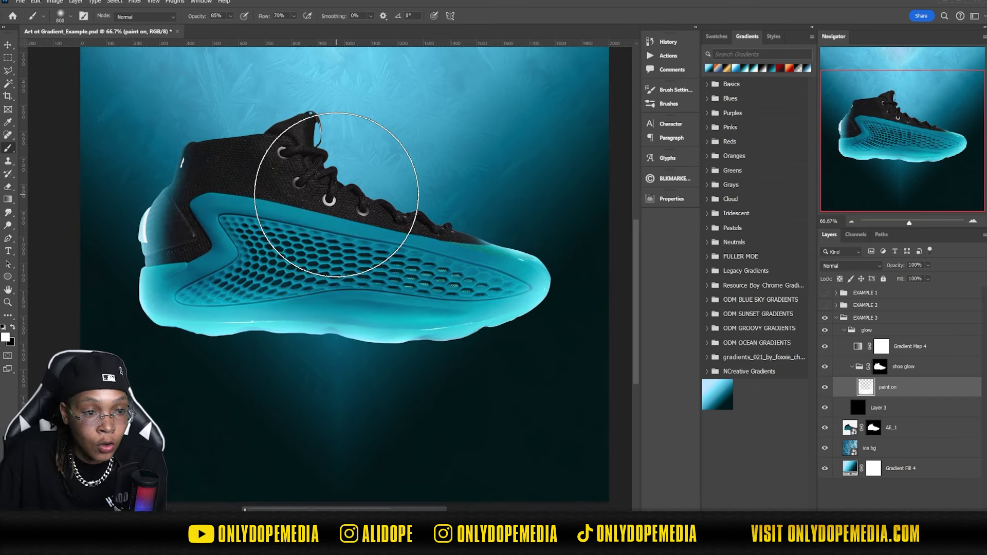
key("v")
left_click(460, 234, "ctrl")
scroll(419, 262, "up", 2)
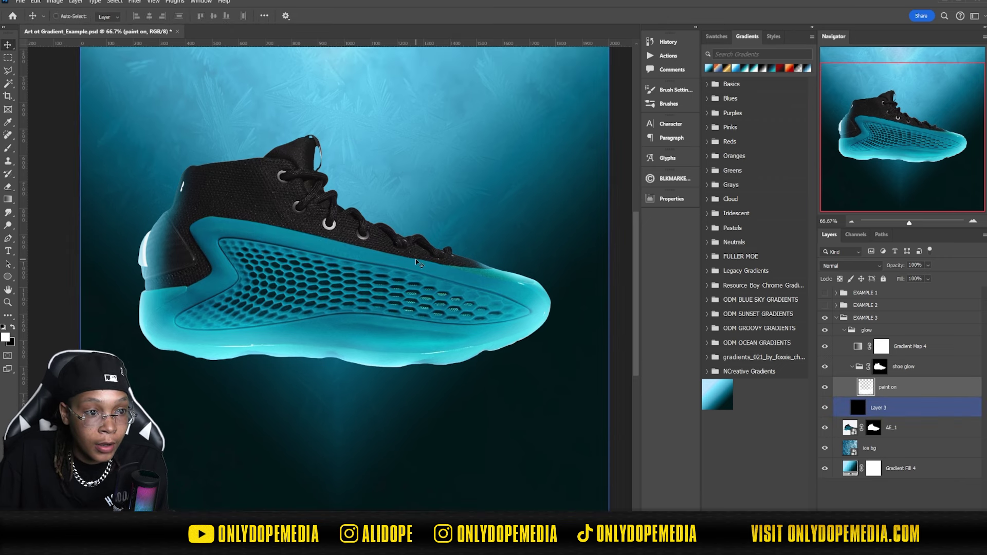
left_click(944, 373)
key("ctrl+j")
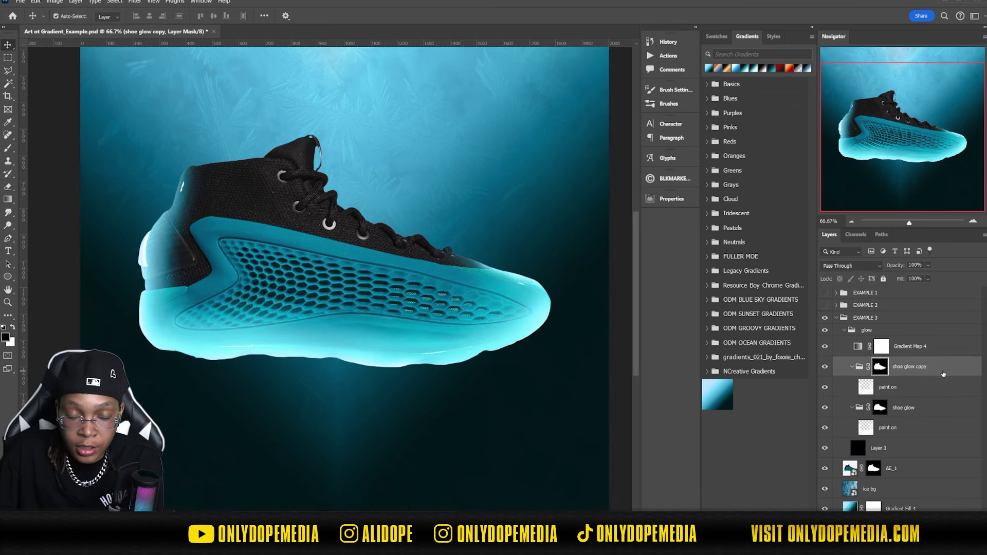
double_click(910, 367)
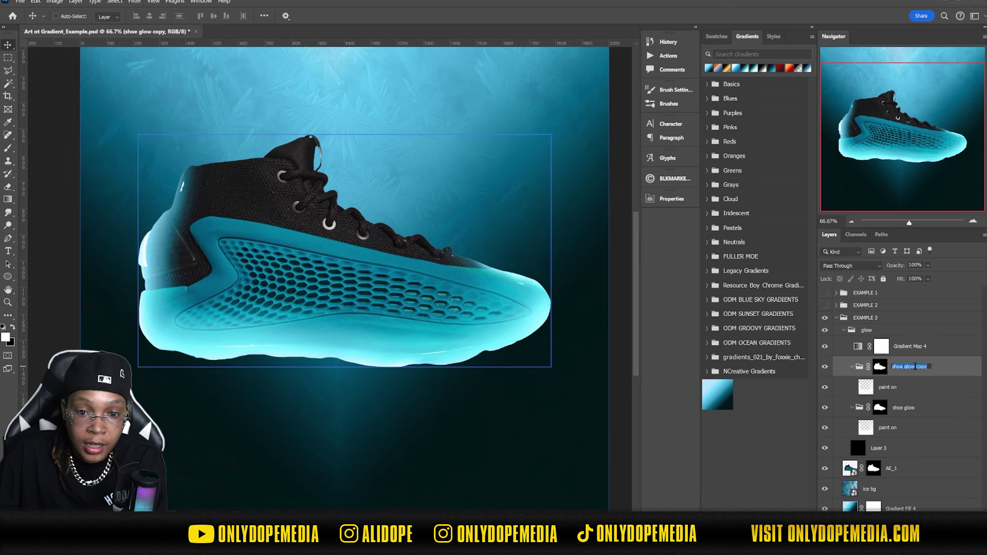
left_click(928, 366)
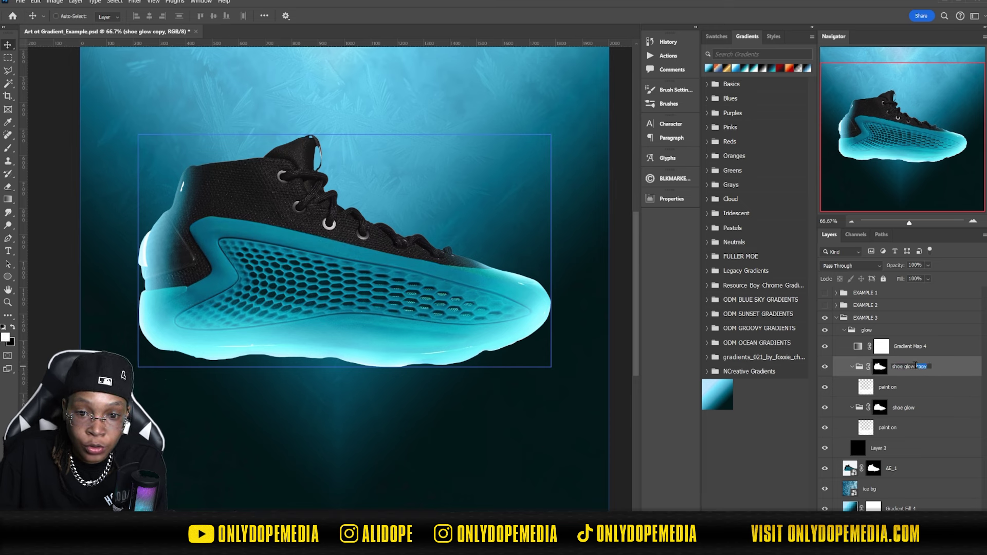
key("BackSpace")
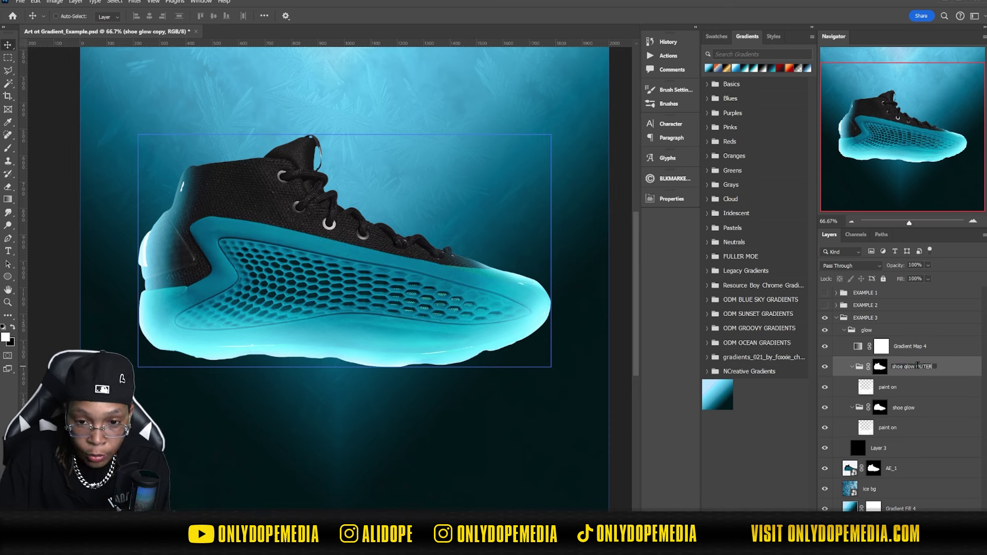
Invert the shoe glow OUTER group's mask and delete the paint on layer inside that group
left_click(880, 367)
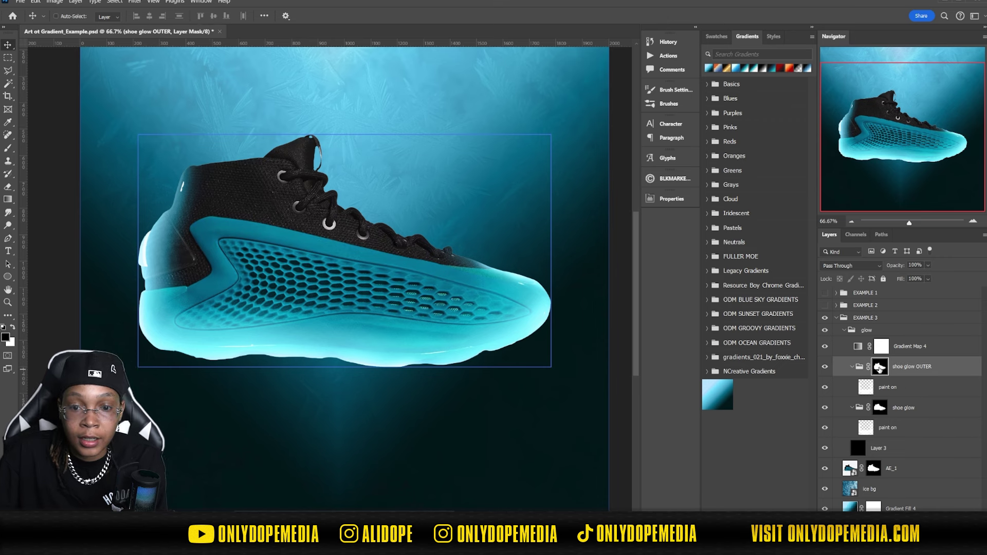
key("ctrl+i")
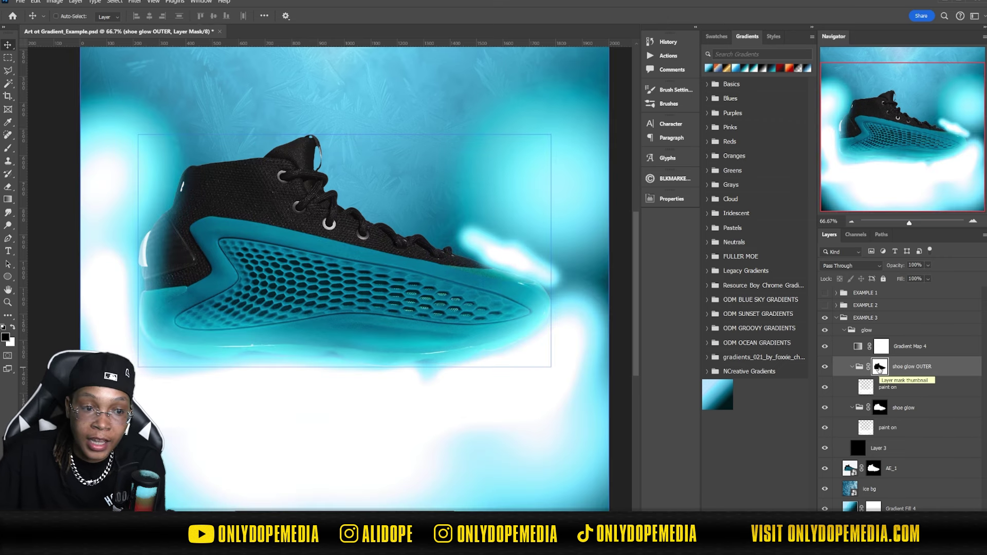
left_click(910, 392)
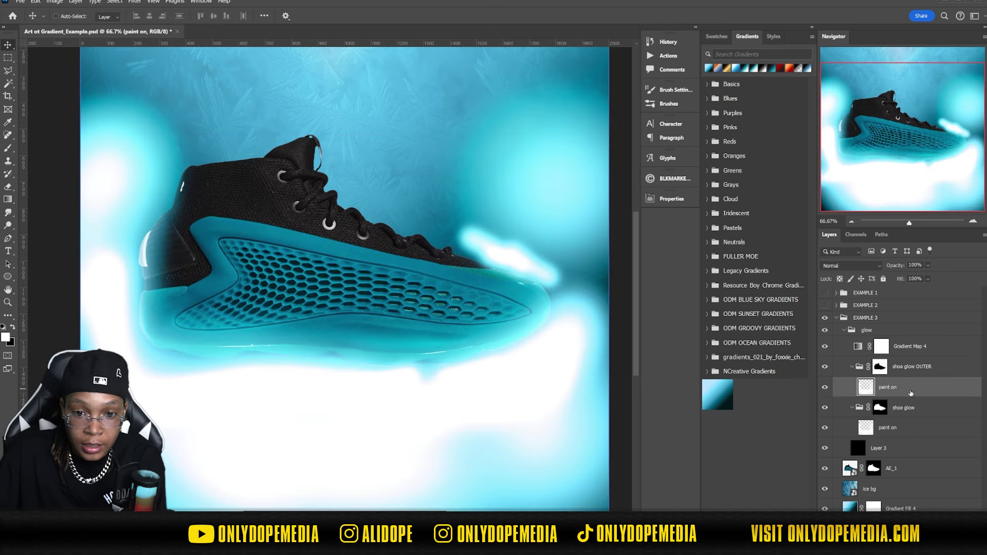
key("Delete")
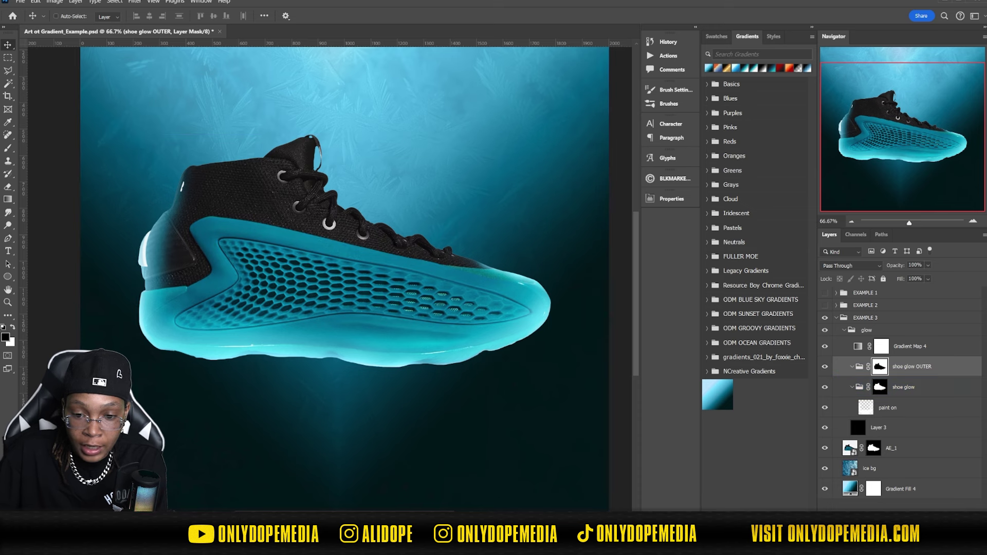
Add a new layer named "paint 2" inside the shoe glow OUTER group
key("ctrl+shift+alt+n")
double_click(884, 386)
type("paint")
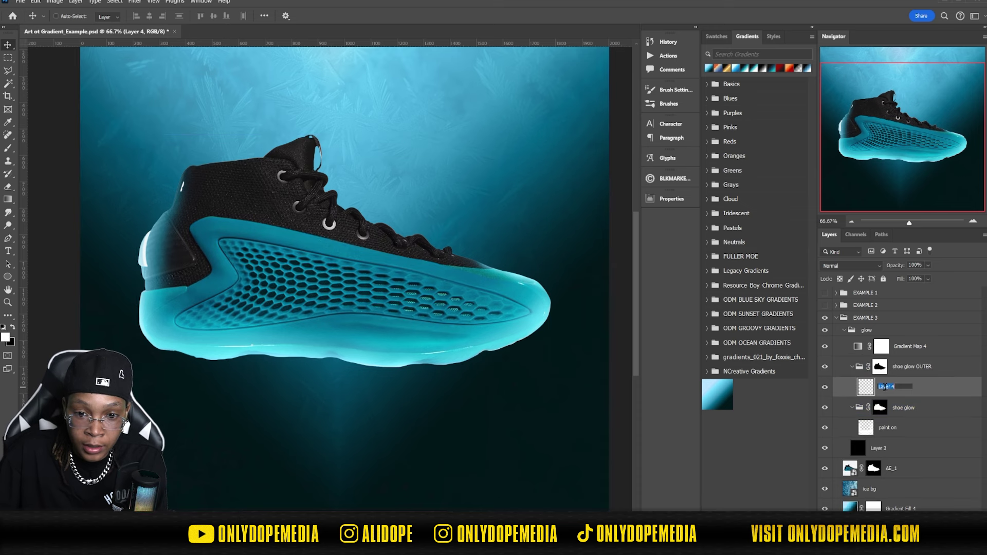
type(" 2")
key("Return")
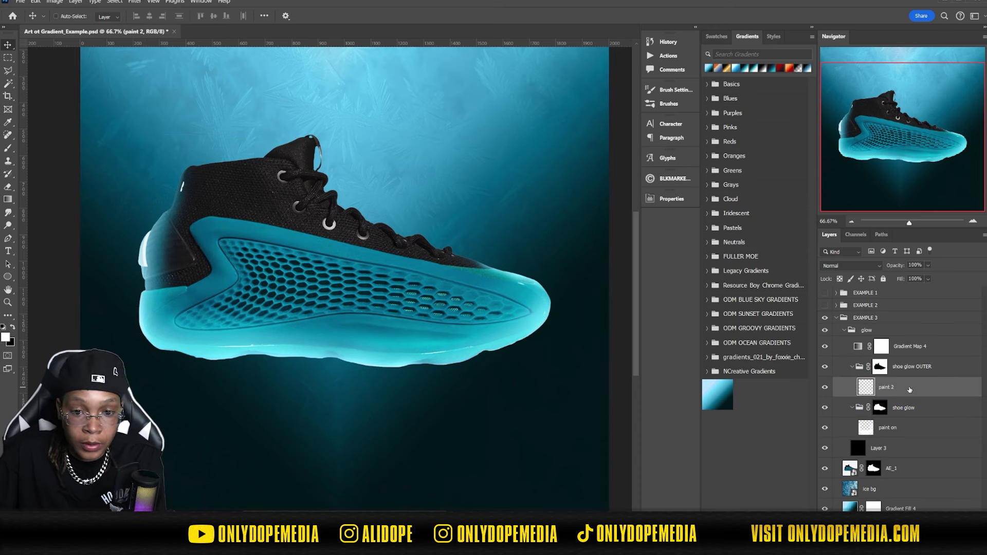
Try single white dabs of the 800 px soft brush behind the shoe on the paint 2 layer
key("b")
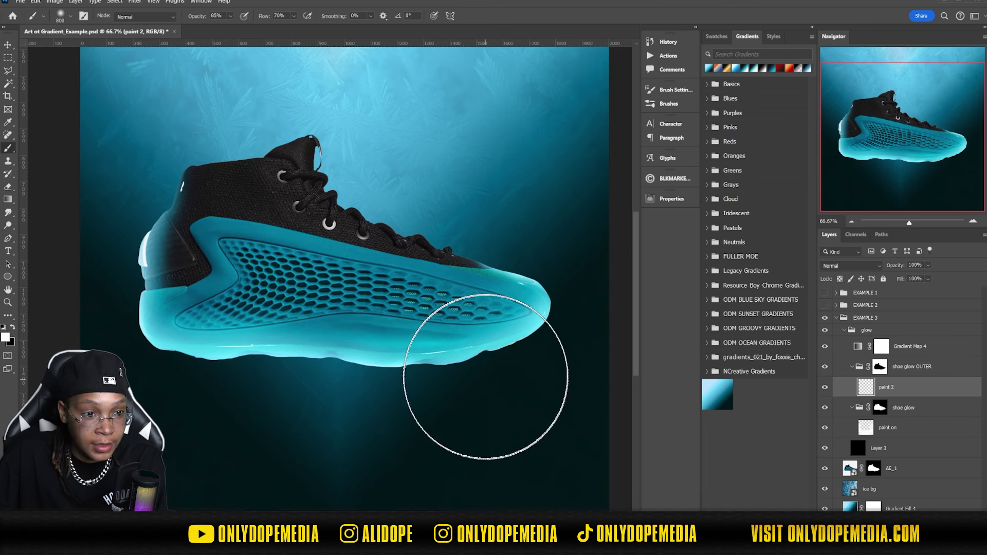
left_click(483, 372)
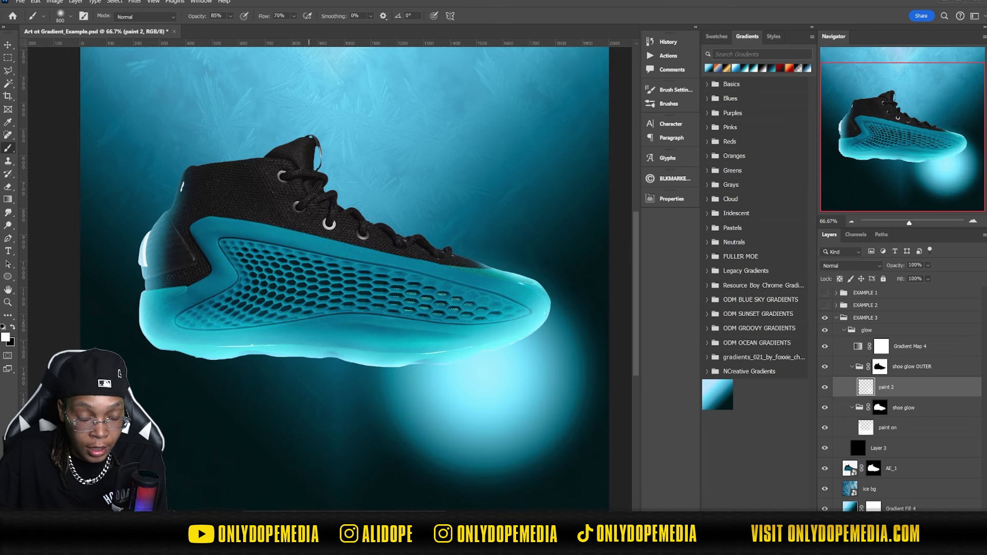
key("ctrl+z")
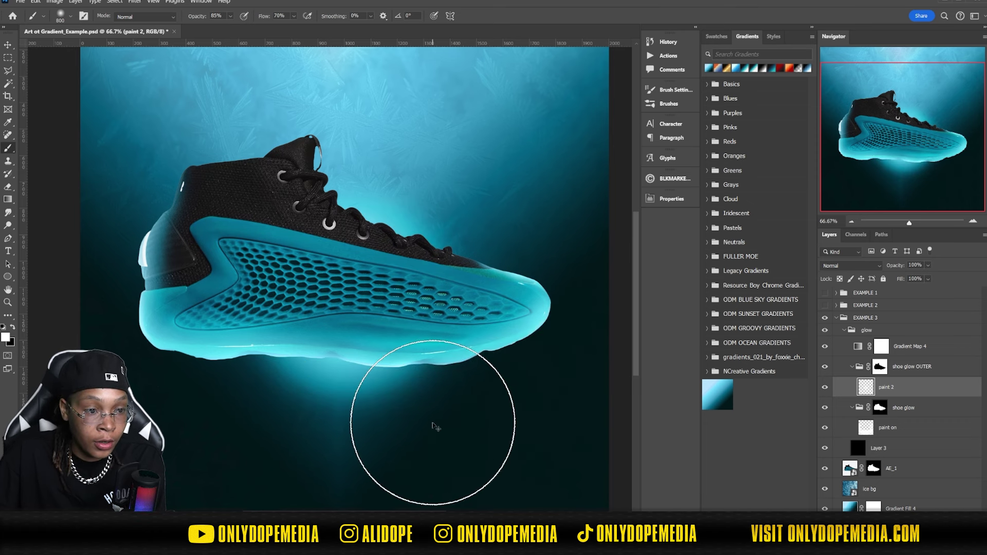
key("ctrl+z")
Enlarge the Soft Round brush to 1300 px and flatten its tip into a wide horizontal ellipse
key("ctrl+minus")
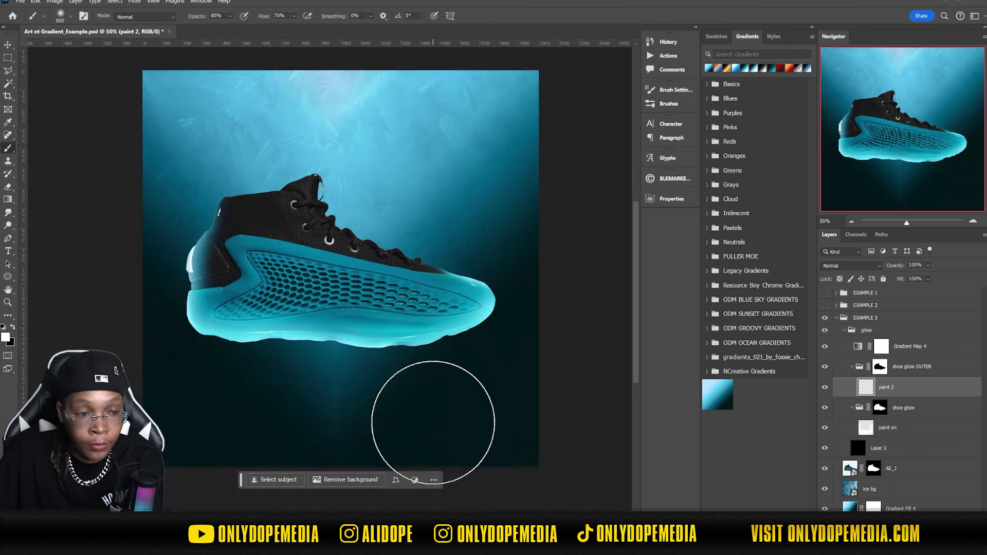
key("bracketright")
key("bracketright")
key("bracketright")
key("bracketright")
key("bracketright")
left_click(65, 20)
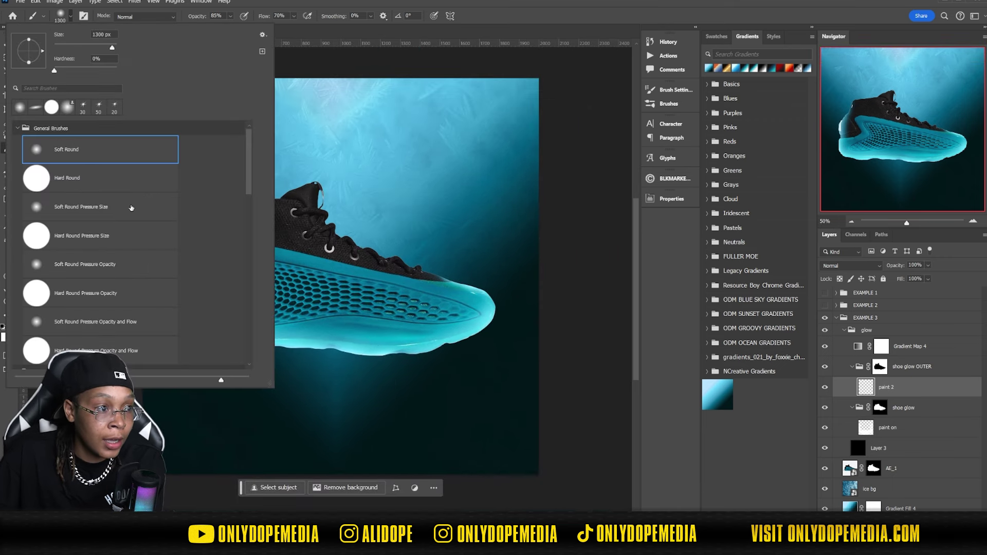
scroll(129, 203, "down", 1)
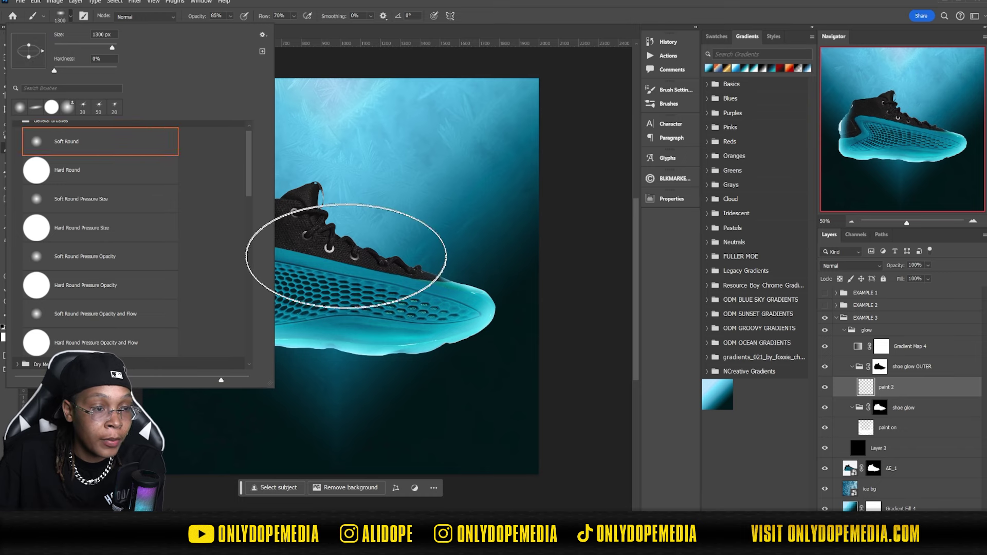
left_click(362, 301)
Enlarge the elliptical brush to 1900 px and stamp a white outer glow centred behind the shoe on paint 2
key("bracketright")
key("bracketright")
key("bracketright")
key("bracketright")
key("bracketright")
key("bracketright")
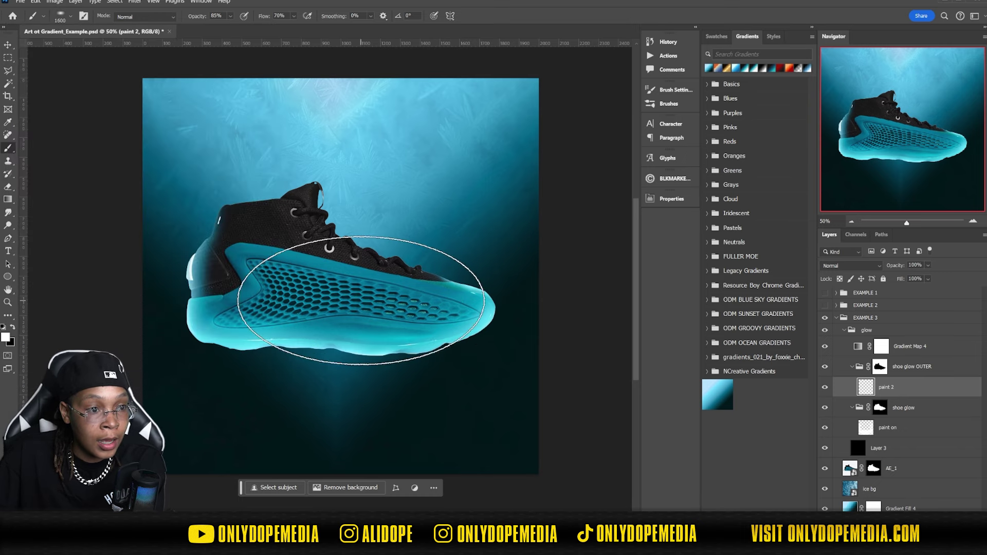
left_click(341, 304)
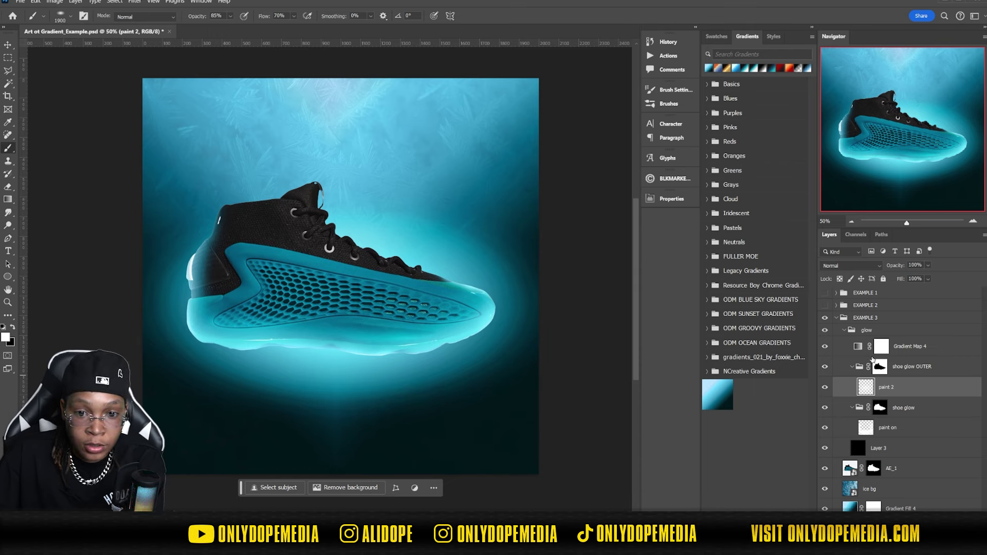
Try different interpolation methods, including Perceptual and Linear, on Gradient Map 4
left_click(858, 348)
double_click(857, 348)
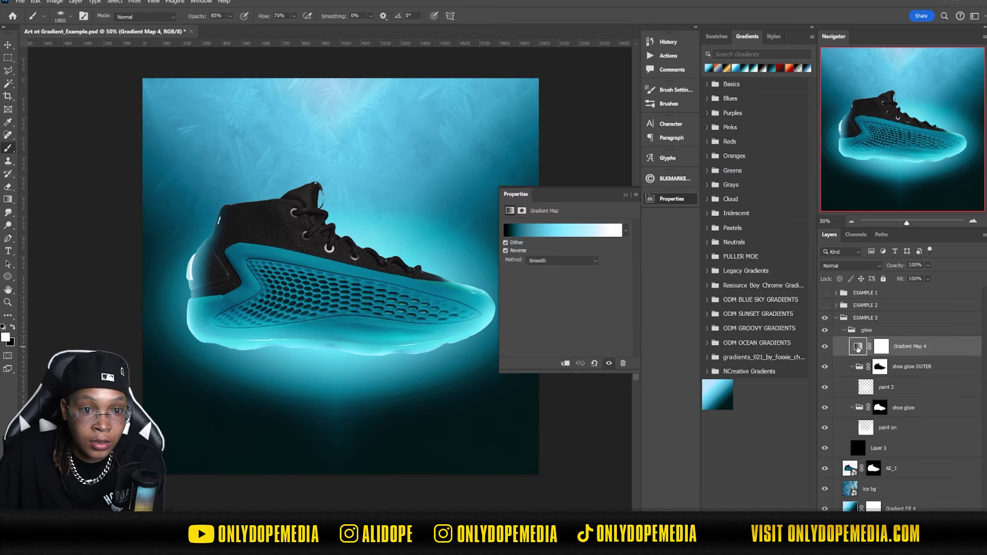
left_click(549, 260)
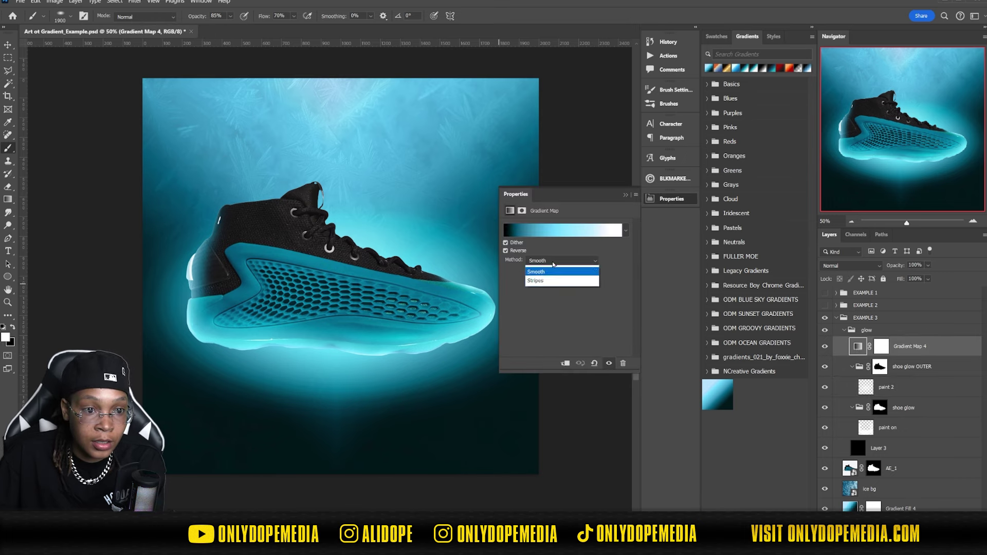
left_click(548, 272)
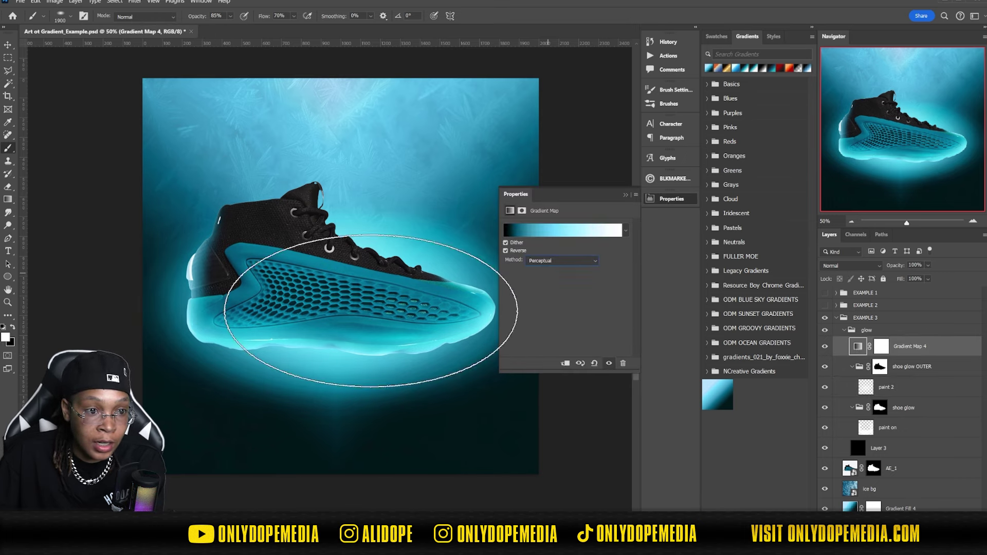
left_click(545, 265)
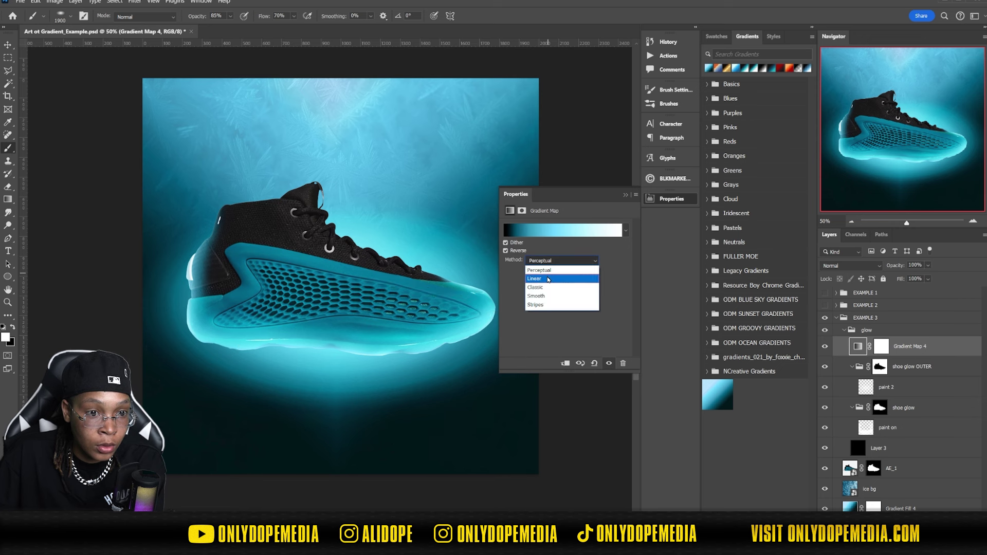
left_click(548, 278)
key("Down")
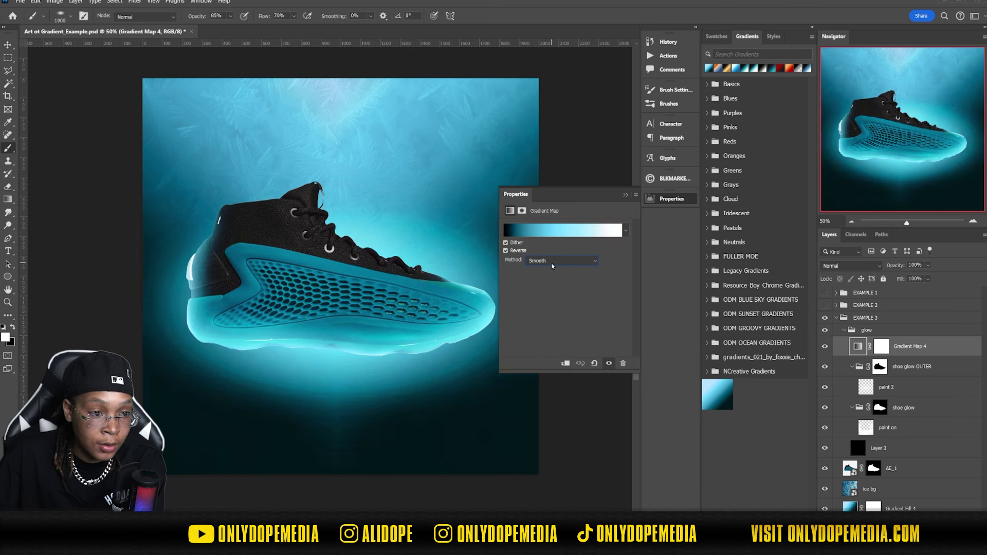
key("Down")
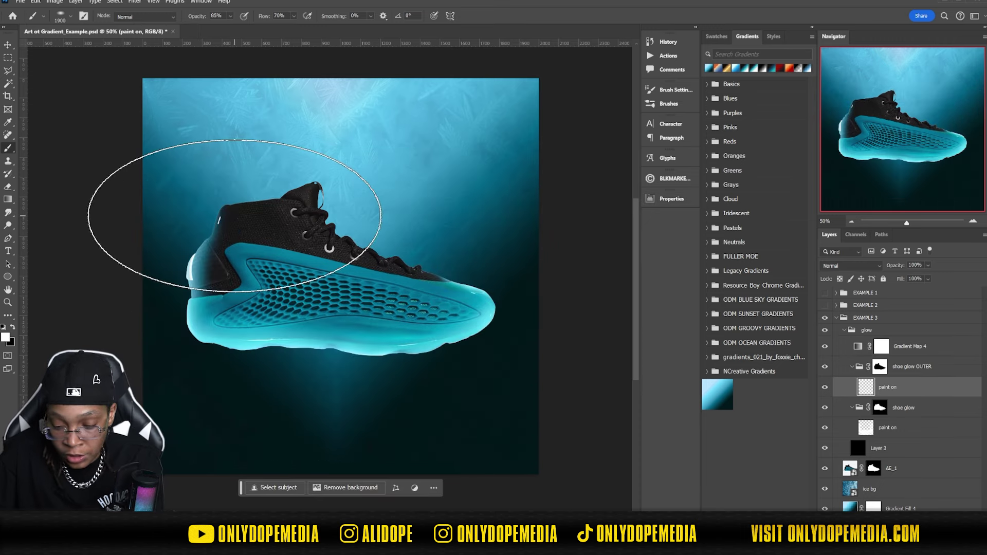
Shrink the brush to 400 px at 40% opacity and 94% flow, paint white glow around the heel in shoe glow OUTER and undo the last dab
key("bracketleft")
key("bracketleft")
key("bracketleft")
key("bracketleft")
key("bracketleft")
key("bracketleft")
key("bracketleft")
key("bracketleft")
key("bracketleft")
key("bracketleft")
key("bracketleft")
key("bracketleft")
key("bracketleft")
key("bracketleft")
key("bracketleft")
key("bracketleft")
key("4")
key("shift+9")
key("shift+4")
left_click(306, 325)
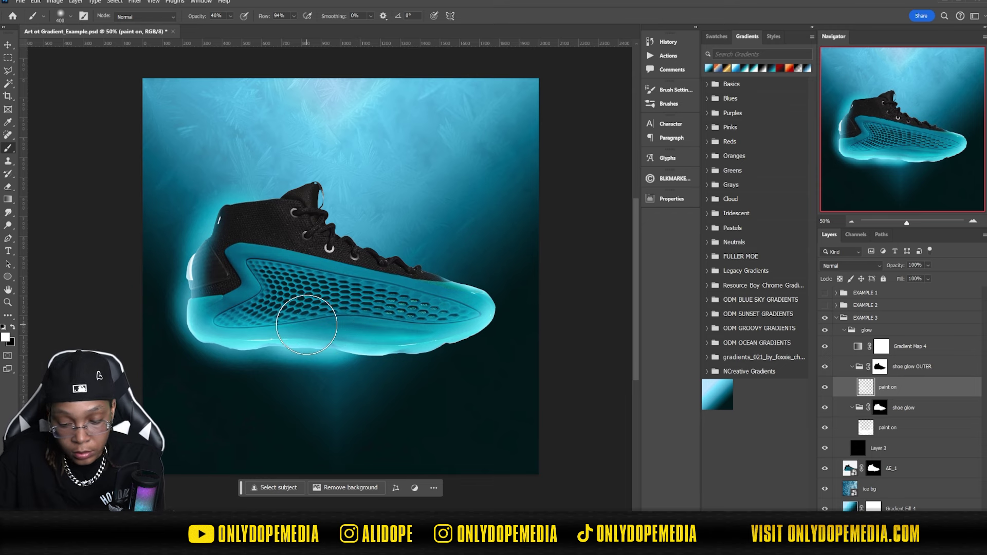
key("ctrl+z")
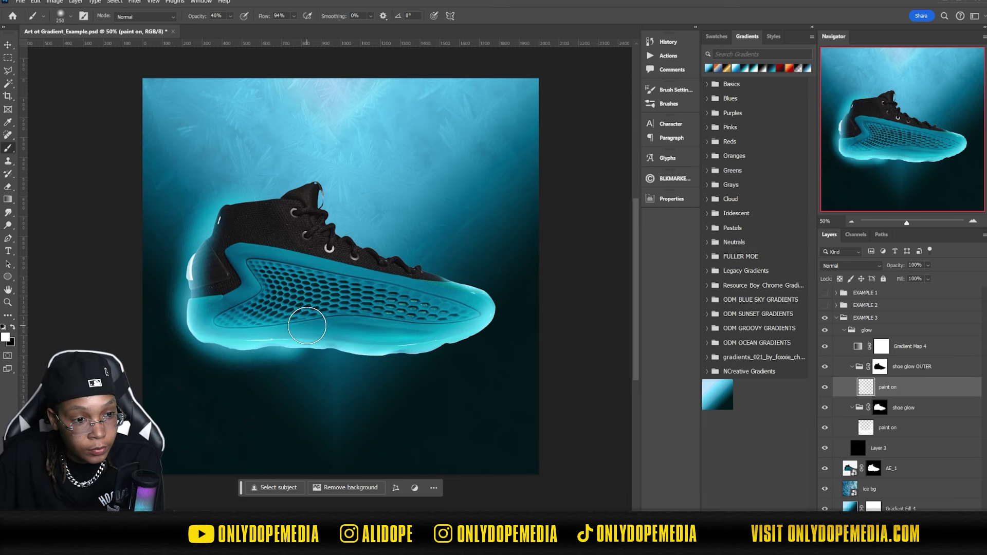
Paint the white outer glow behind the rest of the sneaker, following the upper, sole and toe, on the outer paint on layer
key("bracketright")
key("bracketright")
key("bracketright")
key("bracketright")
key("bracketright")
mouse_move(302, 293)
left_mouse_down()
mouse_move(324, 307)
mouse_move(314, 308)
mouse_move(462, 311)
left_mouse_up()
key("bracketleft")
key("bracketleft")
key("bracketleft")
key("bracketleft")
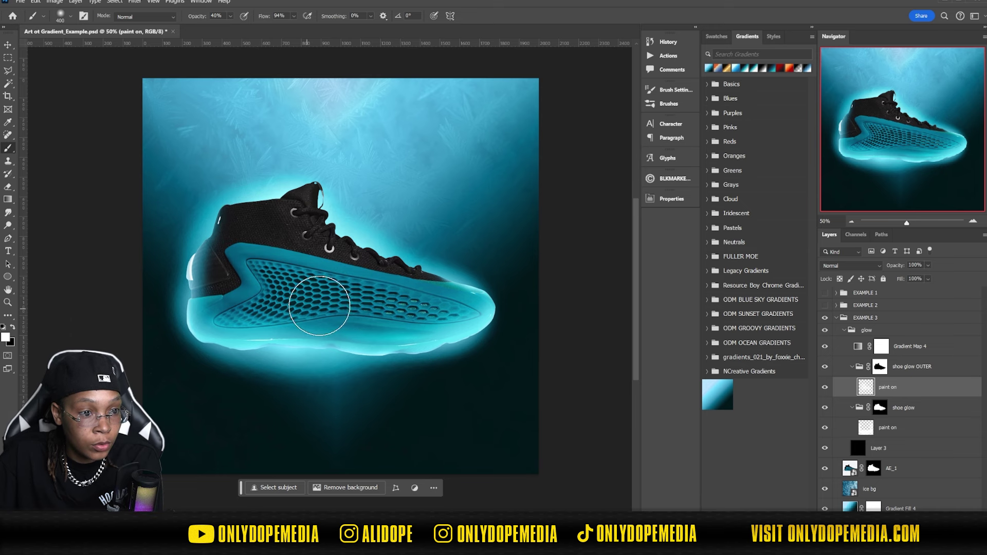
Paint fine white highlights along the sneaker's edges on the inner shoe glow's paint on layer, using a small brush at 100% opacity
left_click(893, 432)
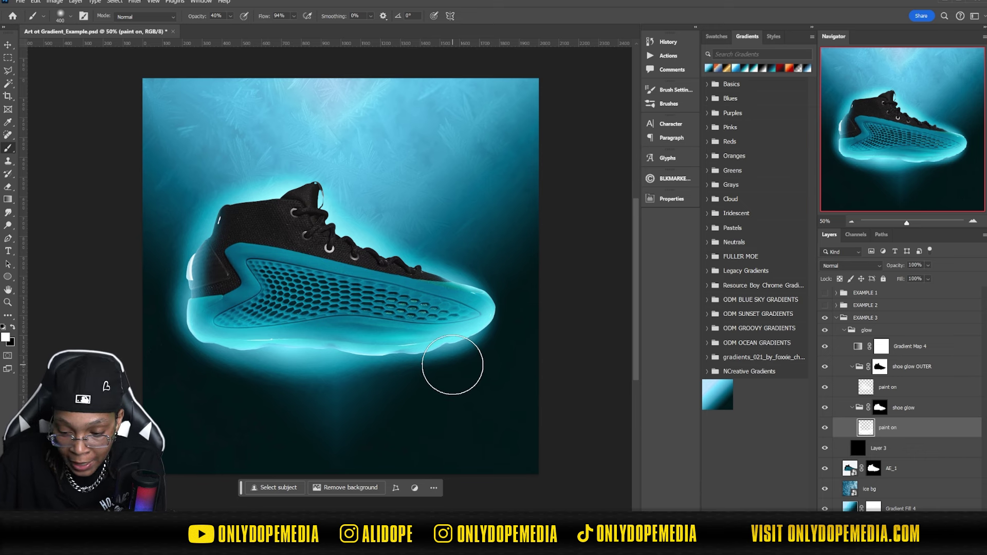
key("bracketleft")
key("bracketleft")
key("bracketleft")
key("bracketleft")
key("bracketleft")
key("bracketleft")
key("bracketleft")
key("bracketleft")
key("bracketleft")
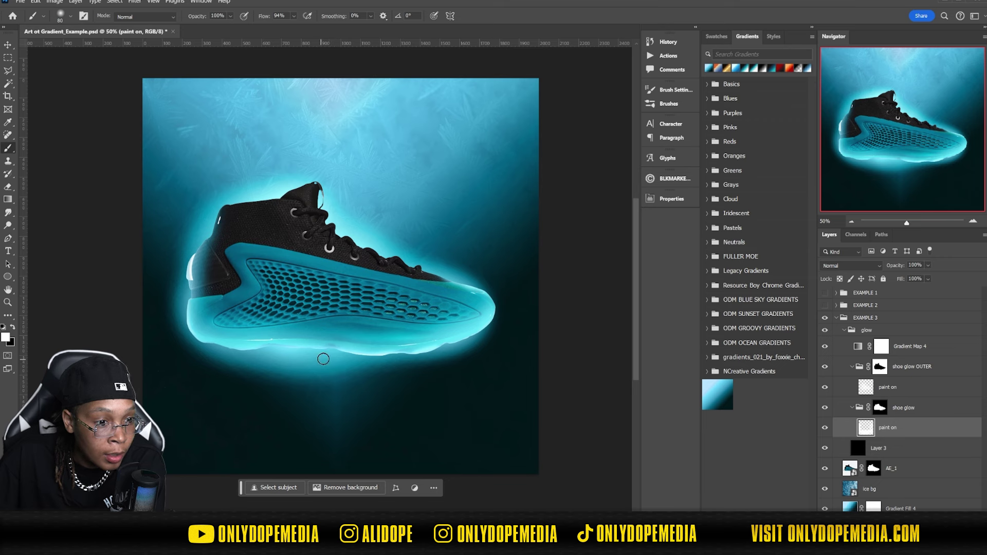
left_click_drag(332, 354, 325, 358)
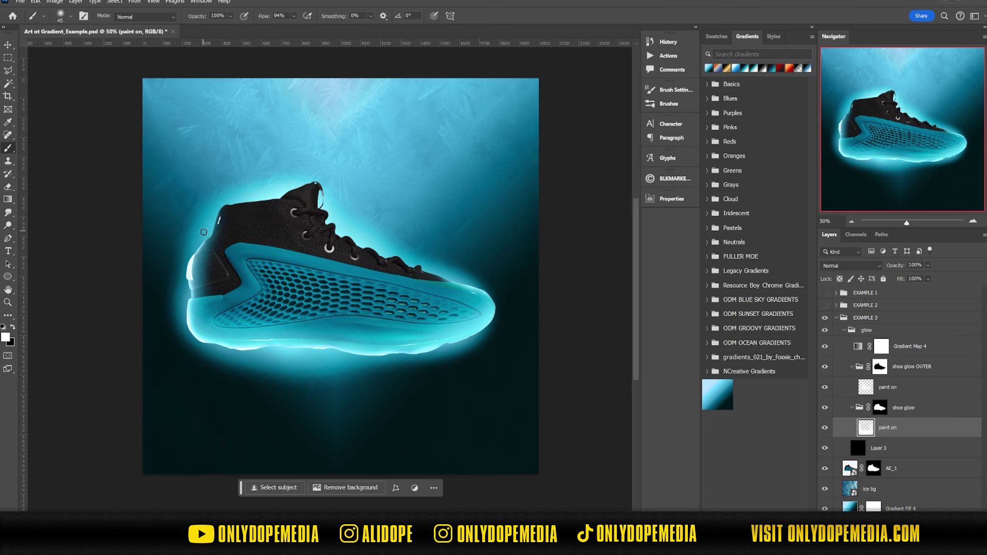
Enlarge the brush to 600 px and paint a soft white inner glow along the upper edge of the shoe
key("bracketright")
key("bracketright")
key("bracketright")
key("bracketright")
key("bracketright")
key("bracketright")
key("bracketright")
key("bracketright")
key("bracketright")
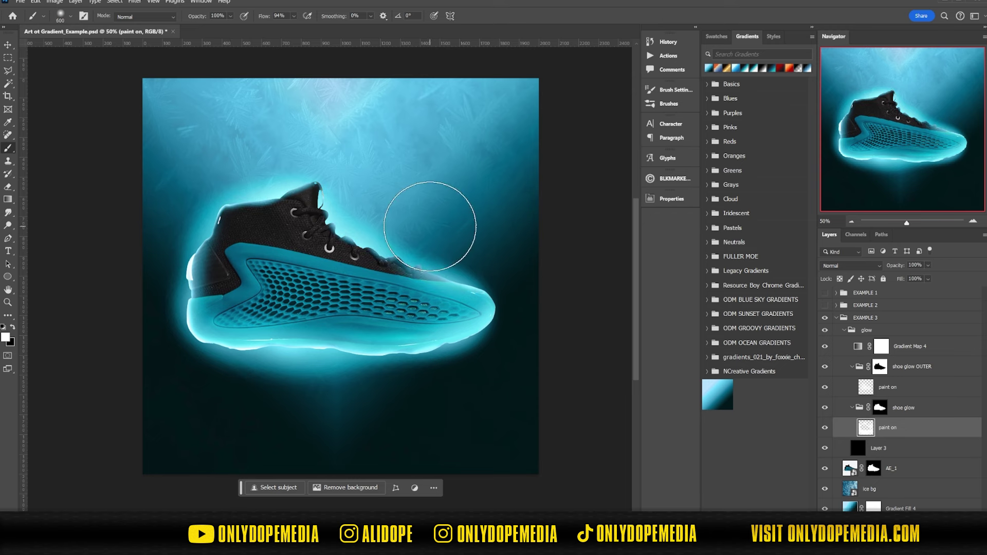
key("v")
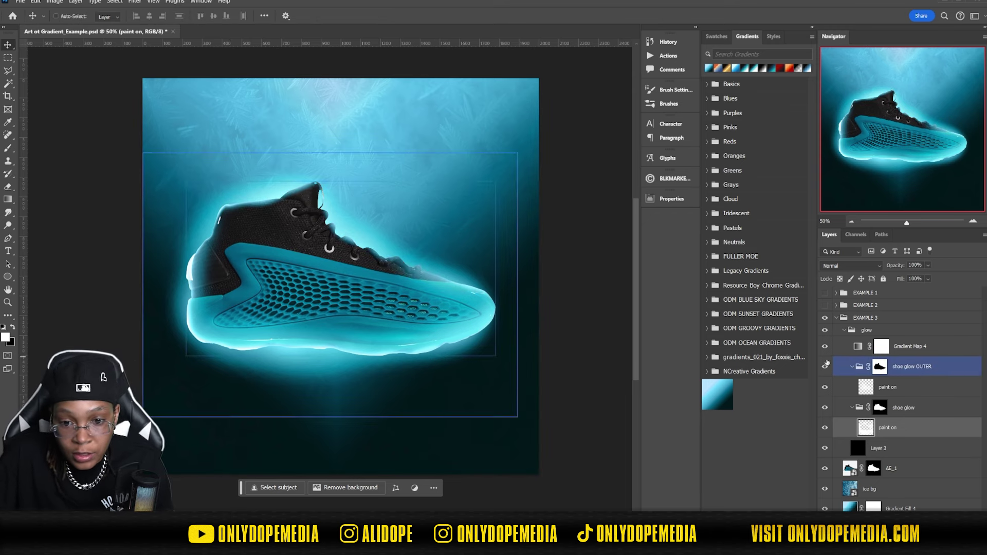
double_click(858, 346)
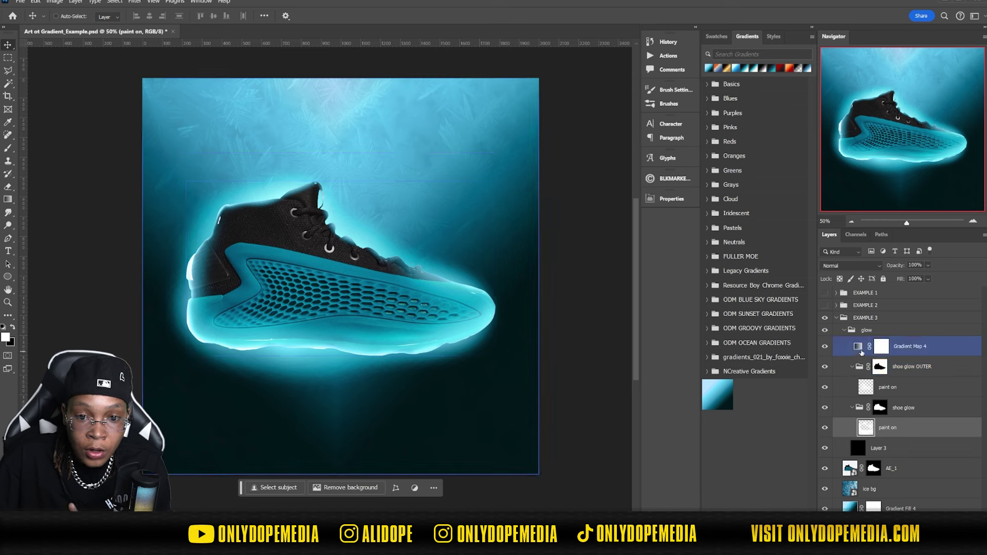
left_click(577, 237)
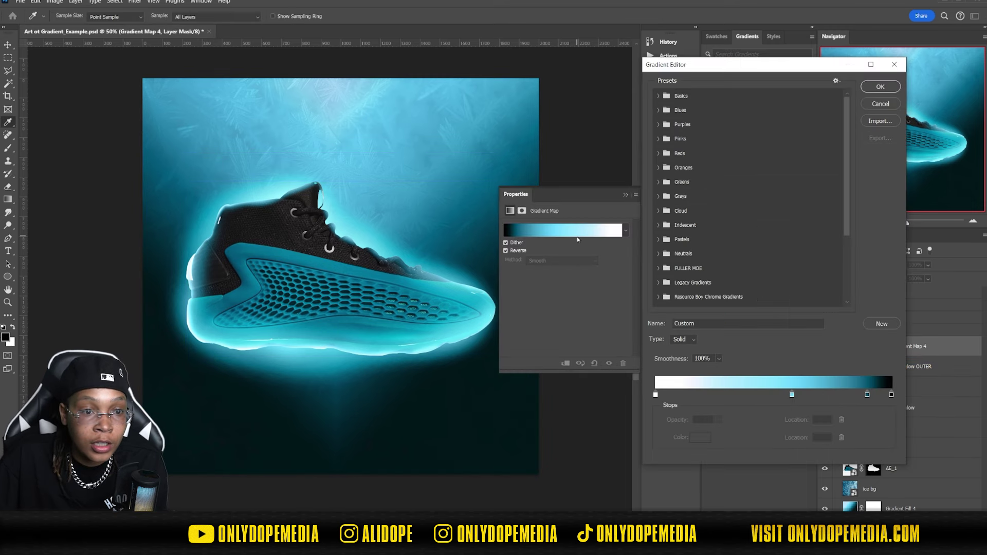
left_click(874, 104)
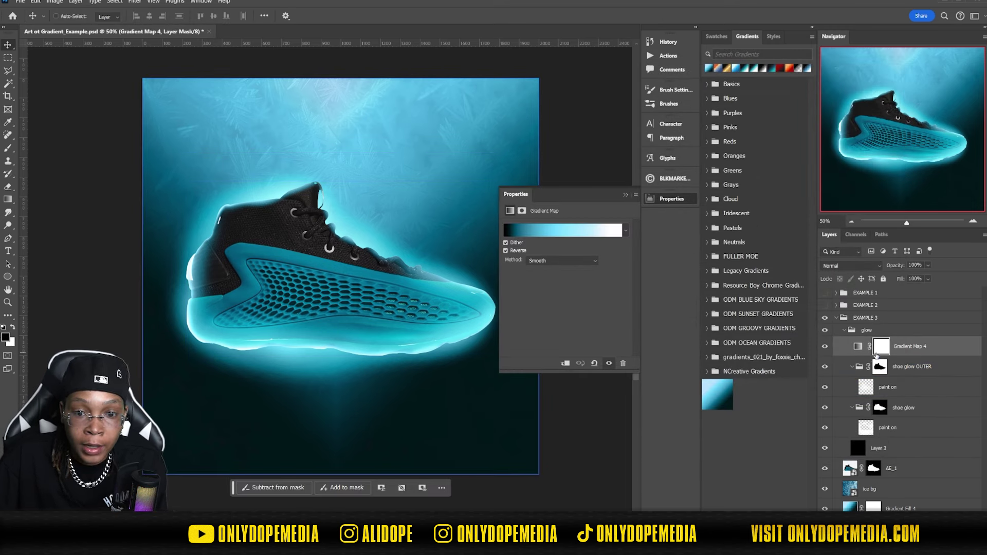
Recolour the light blue stop at location 58 of Gradient Map 4 to lime green a8ff00
left_click(857, 348)
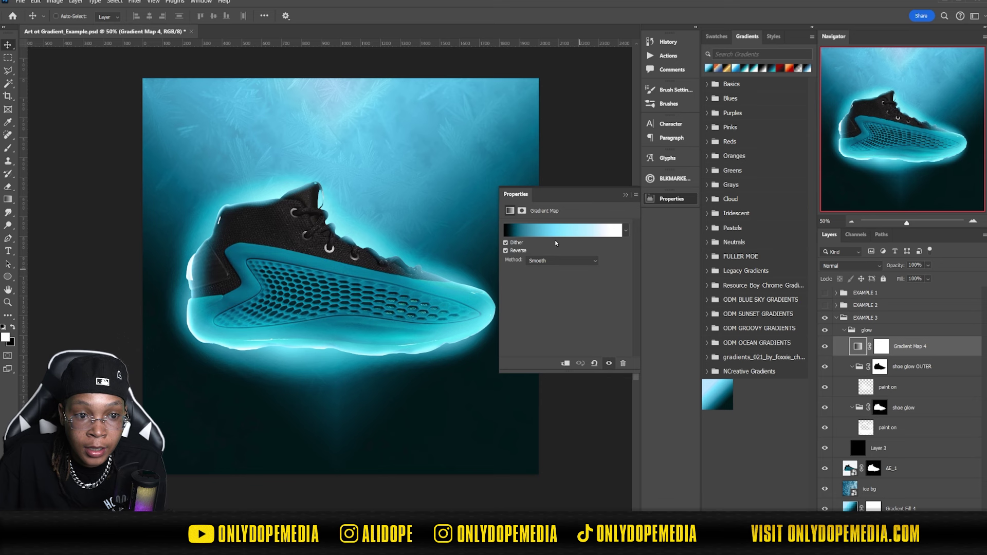
left_click(554, 237)
left_click(791, 395)
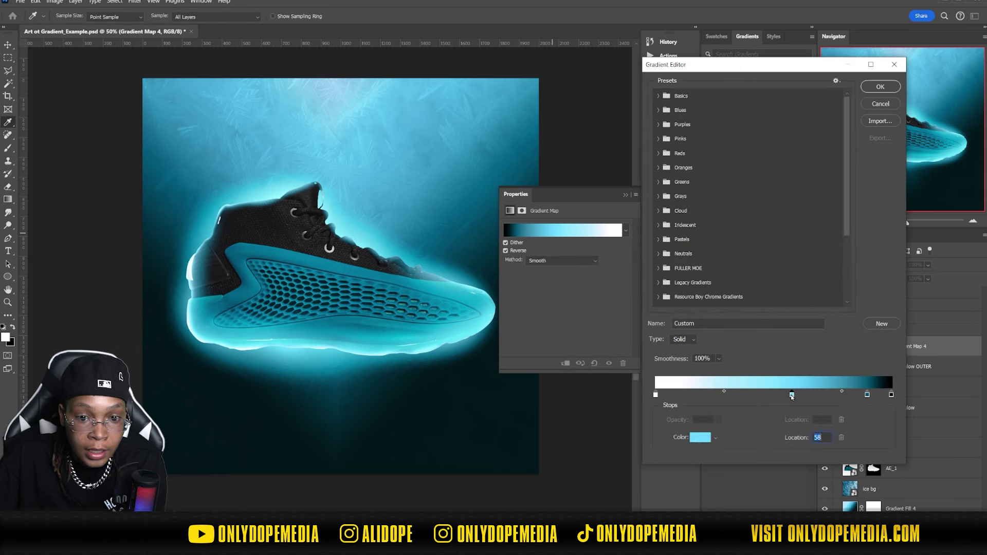
left_click(701, 438)
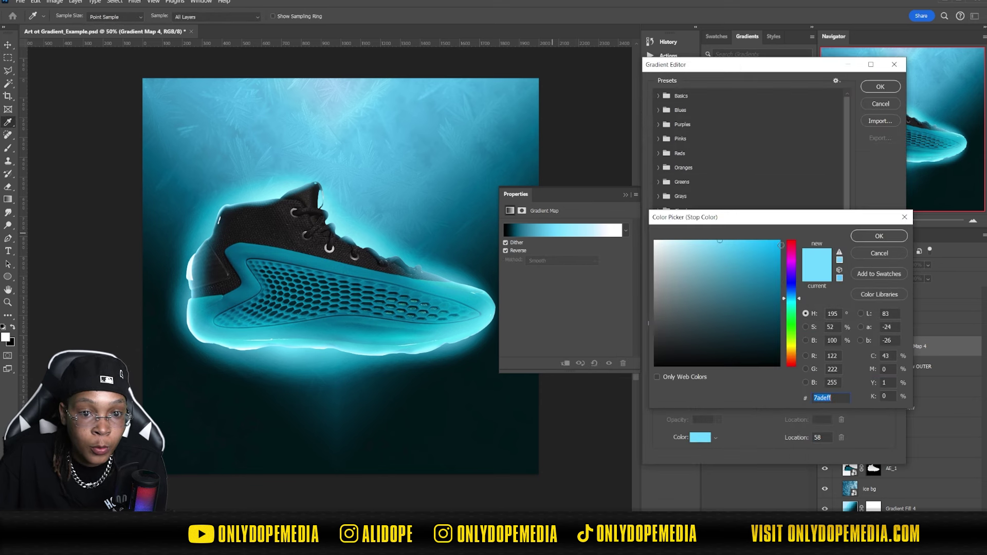
left_click(790, 241)
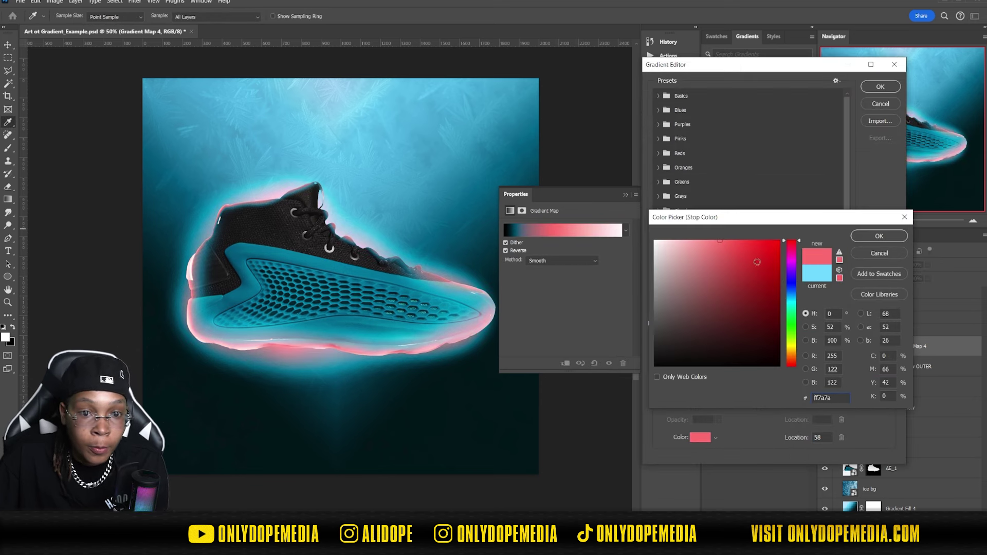
left_click_drag(757, 263, 782, 239)
left_click(798, 339)
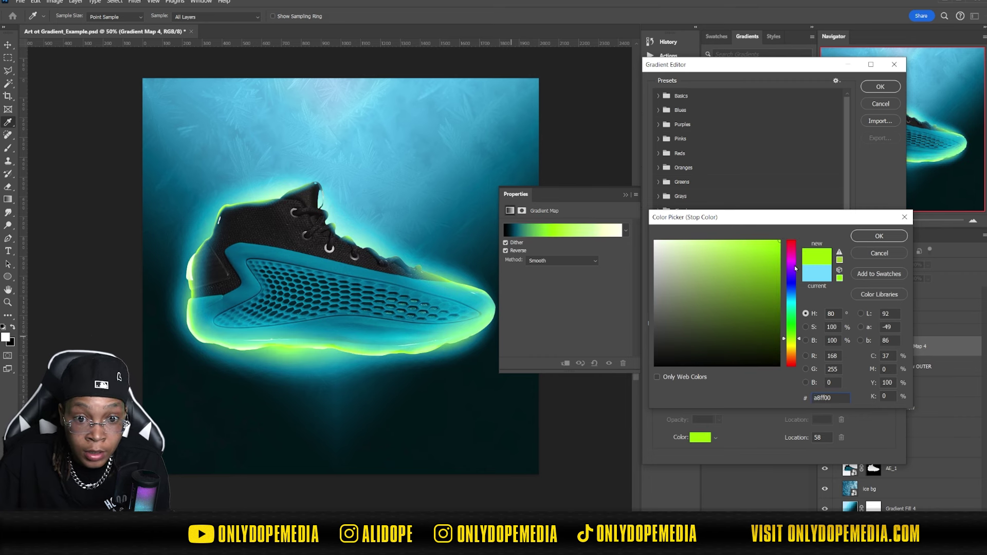
left_click(858, 240)
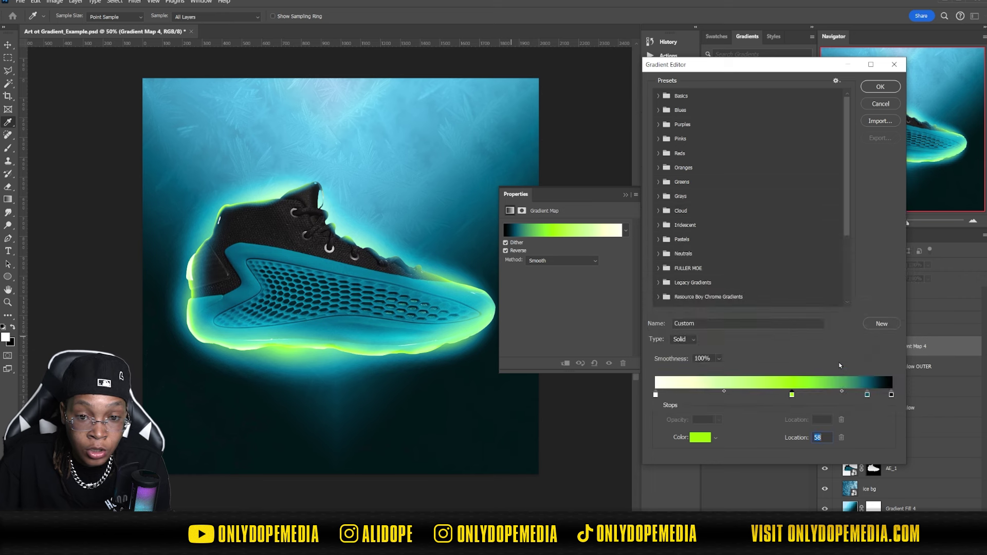
Try green and turquoise shades on the gradient stop at location 90, and discard all the gradient edits
left_click(867, 395)
left_click(698, 438)
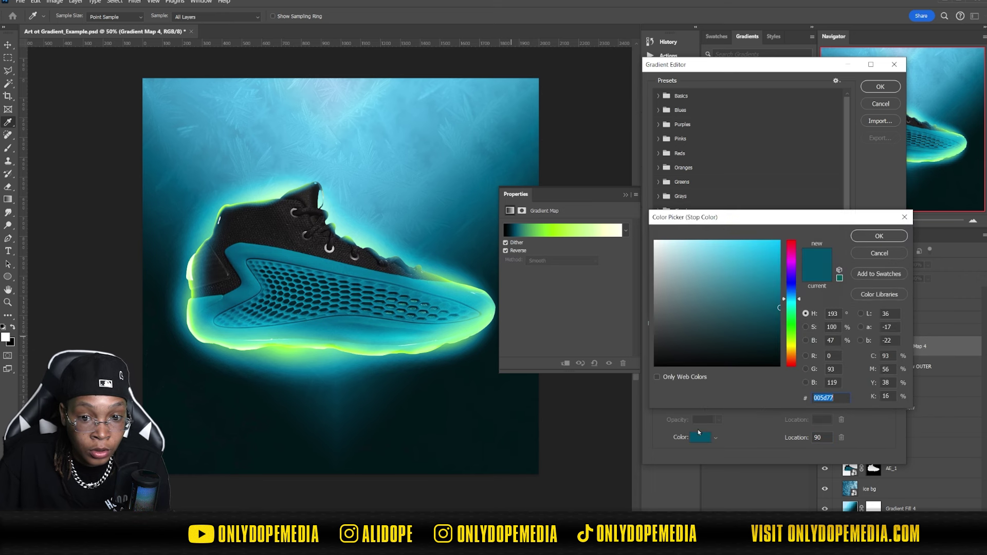
left_click(798, 318)
mouse_move(780, 308)
left_mouse_down()
mouse_move(779, 341)
mouse_move(662, 256)
mouse_move(683, 328)
mouse_move(678, 344)
mouse_move(715, 328)
left_mouse_up()
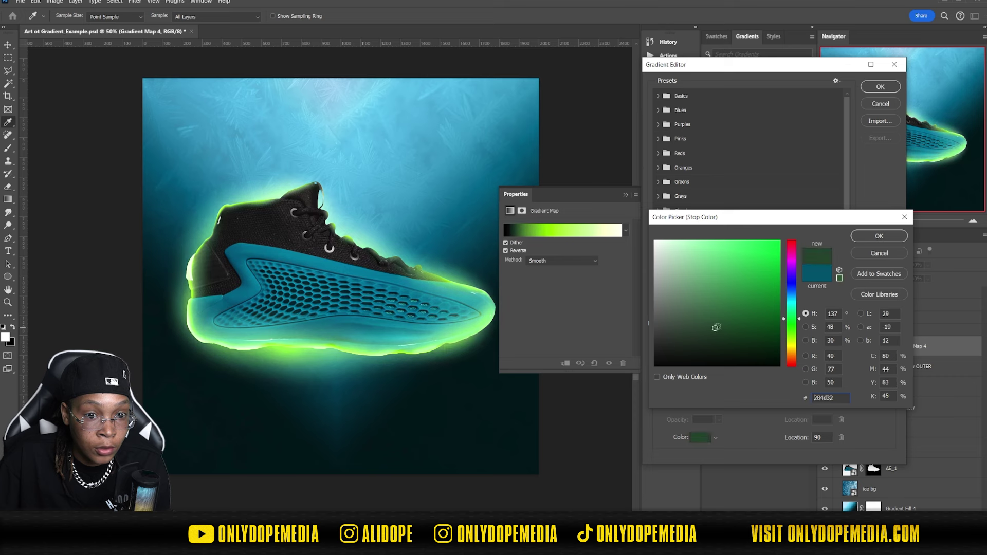
mouse_move(741, 298)
left_mouse_down()
mouse_move(768, 275)
mouse_move(765, 292)
mouse_move(774, 257)
mouse_move(772, 273)
left_mouse_up()
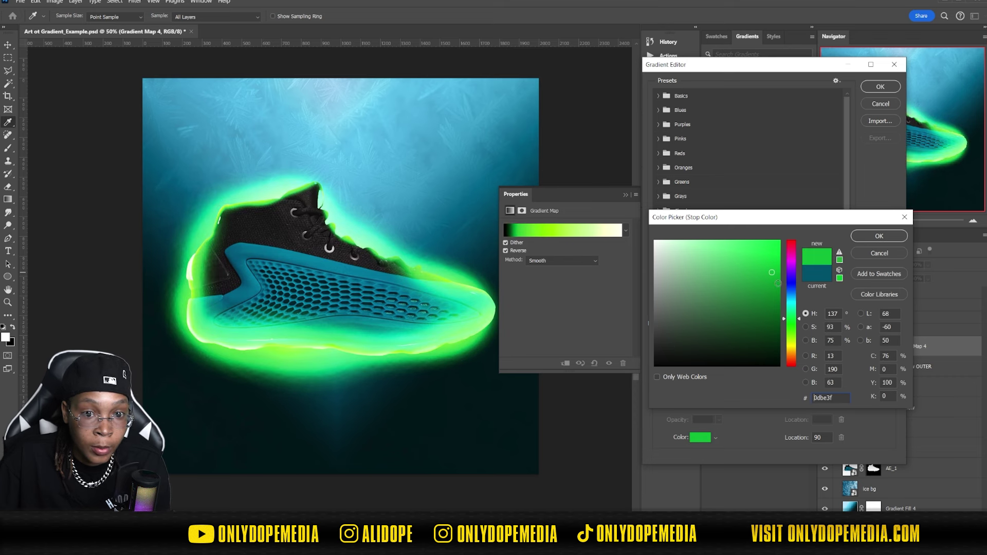
left_click_drag(794, 312, 792, 305)
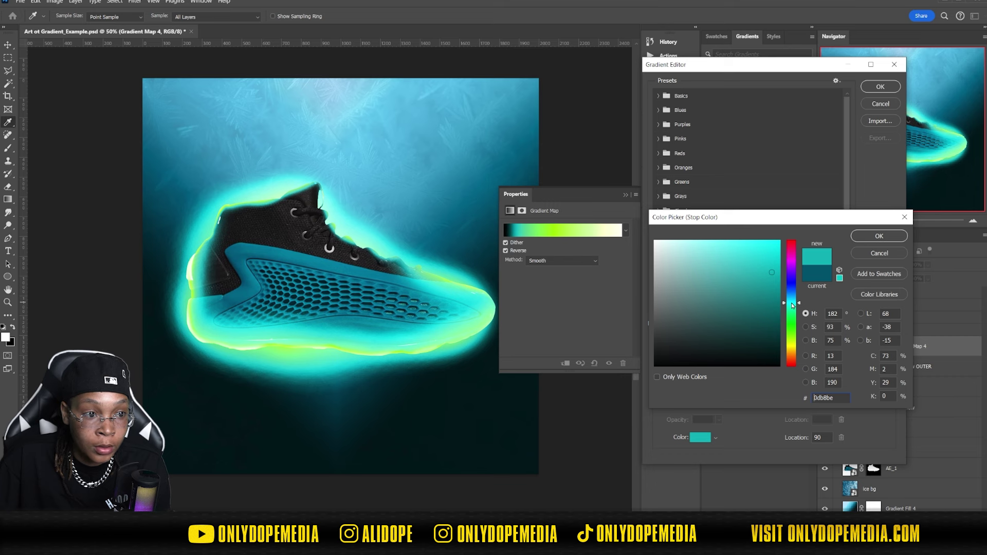
left_click(868, 253)
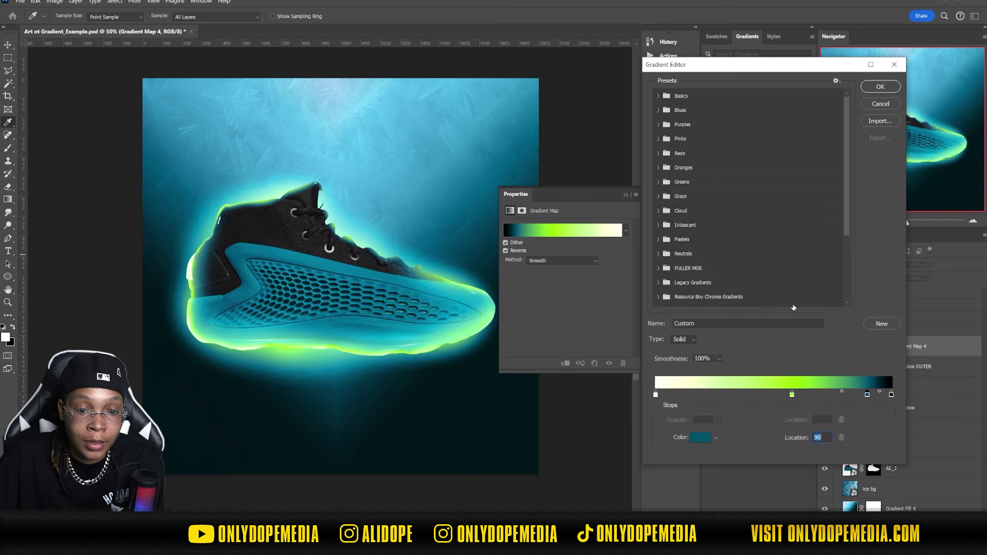
left_click(869, 105)
Darken the teal stop at location 90 of Gradient Map 4 to a near-black shade
left_click(568, 234)
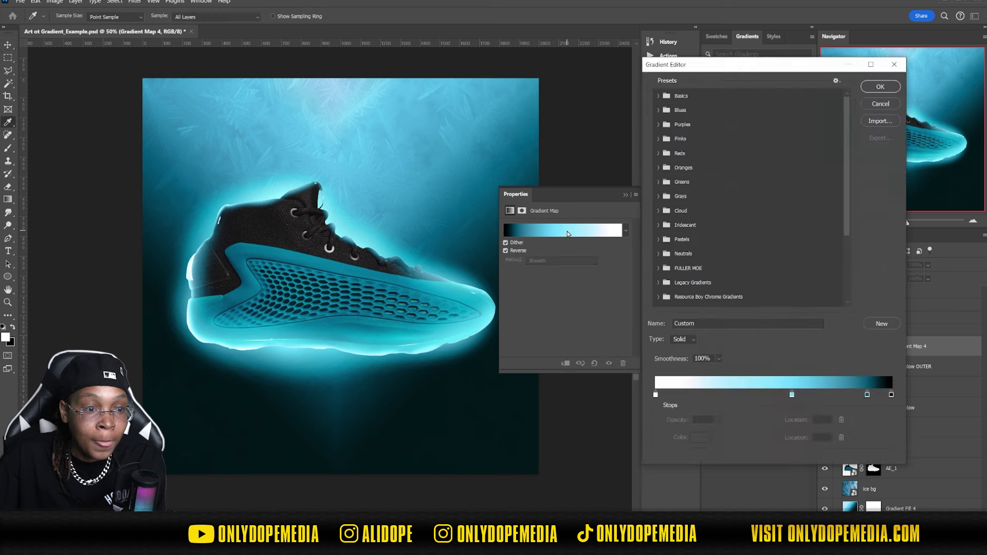
left_click(867, 395)
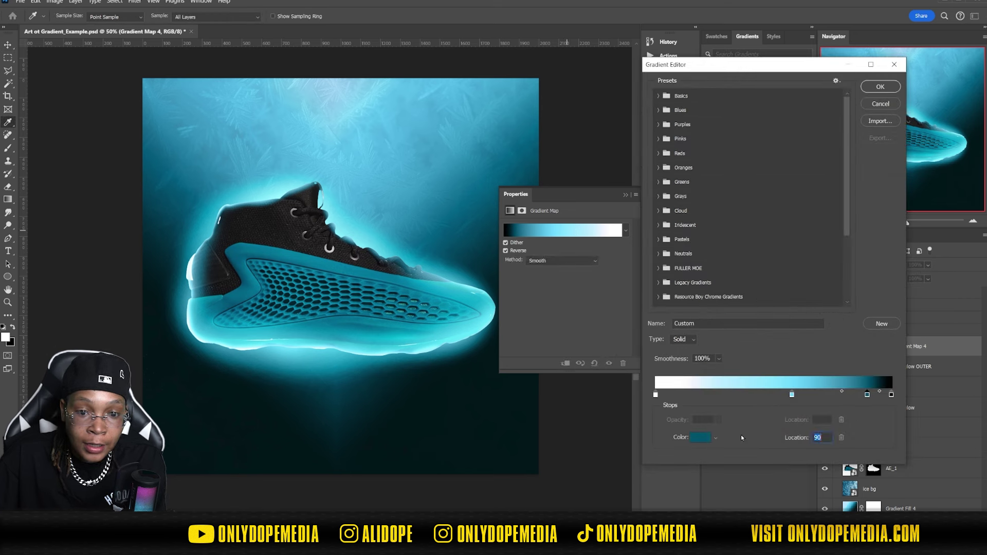
left_click(699, 437)
mouse_move(765, 290)
left_mouse_down()
mouse_move(735, 257)
mouse_move(775, 240)
mouse_move(664, 245)
mouse_move(747, 370)
mouse_move(758, 354)
mouse_move(709, 351)
mouse_move(696, 366)
mouse_move(692, 334)
mouse_move(689, 346)
mouse_move(672, 340)
mouse_move(656, 319)
mouse_move(677, 354)
left_mouse_up()
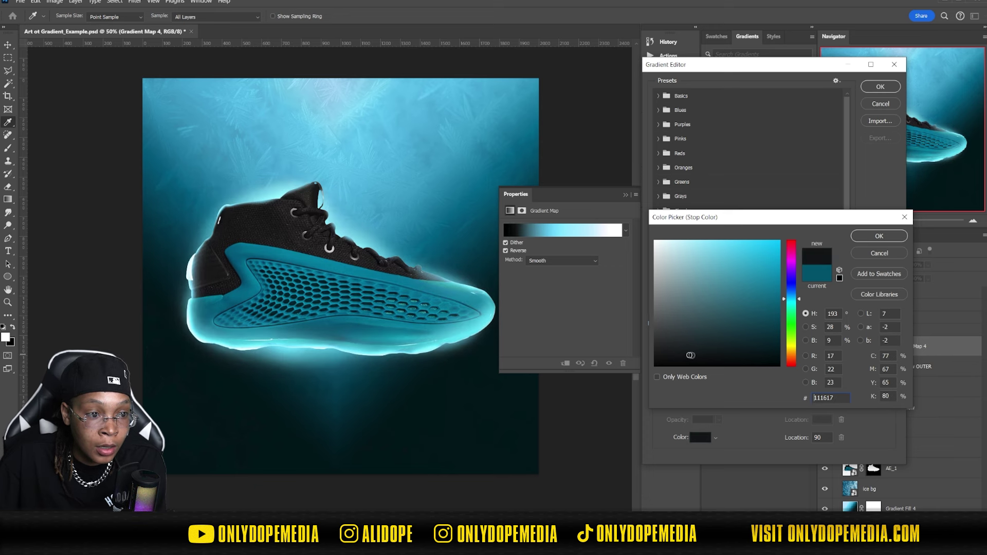
mouse_move(701, 361)
left_mouse_down()
mouse_move(746, 365)
mouse_move(756, 356)
left_mouse_up()
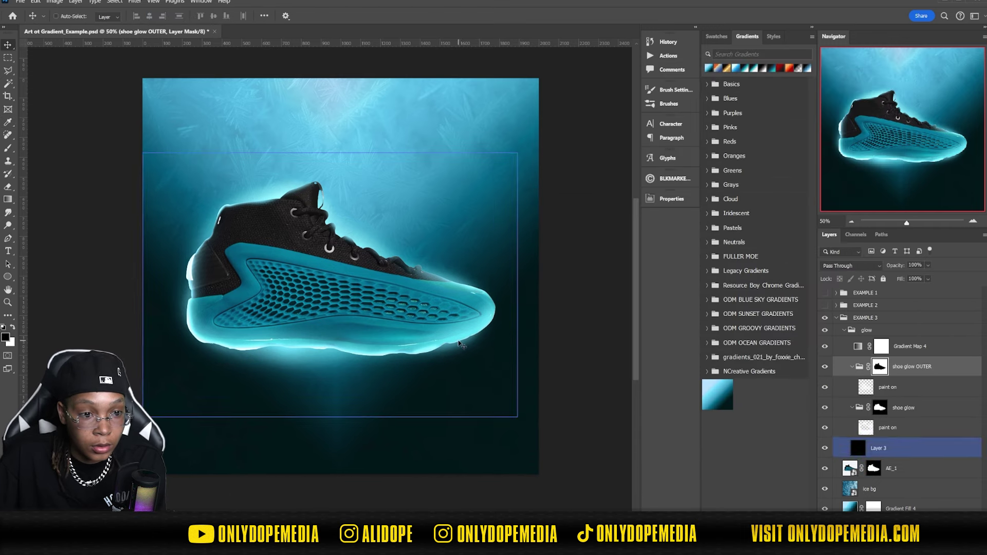
Try moving the shoe glow OUTER group and the AE_1 shoe layer on their own, undoing each move
left_click_drag(471, 352, 500, 326)
key("ctrl+z")
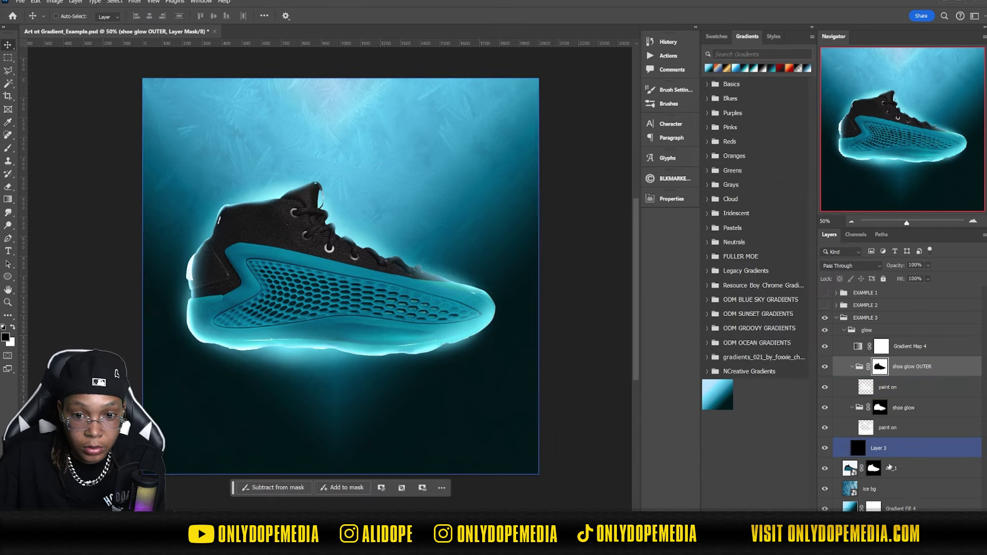
key("alt+bracketleft")
key("alt+bracketleft")
key("alt+bracketleft")
key("alt+bracketleft")
key("alt+bracketleft")
mouse_move(501, 362)
left_mouse_down()
mouse_move(503, 323)
mouse_move(516, 333)
mouse_move(487, 316)
mouse_move(538, 354)
mouse_move(390, 498)
mouse_move(414, 355)
mouse_move(422, 410)
left_mouse_up()
key("ctrl+z")
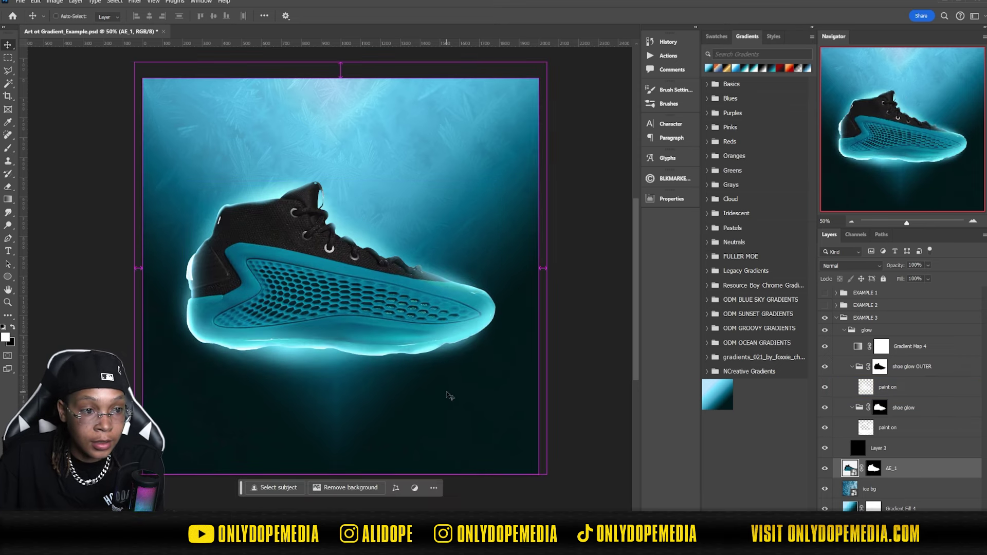
Try moving the shoe glow OUTER group, the shoe glow group and the AE_1 shoe layer together
left_click(913, 366)
left_click(912, 407, "shift")
left_click(932, 383, "ctrl")
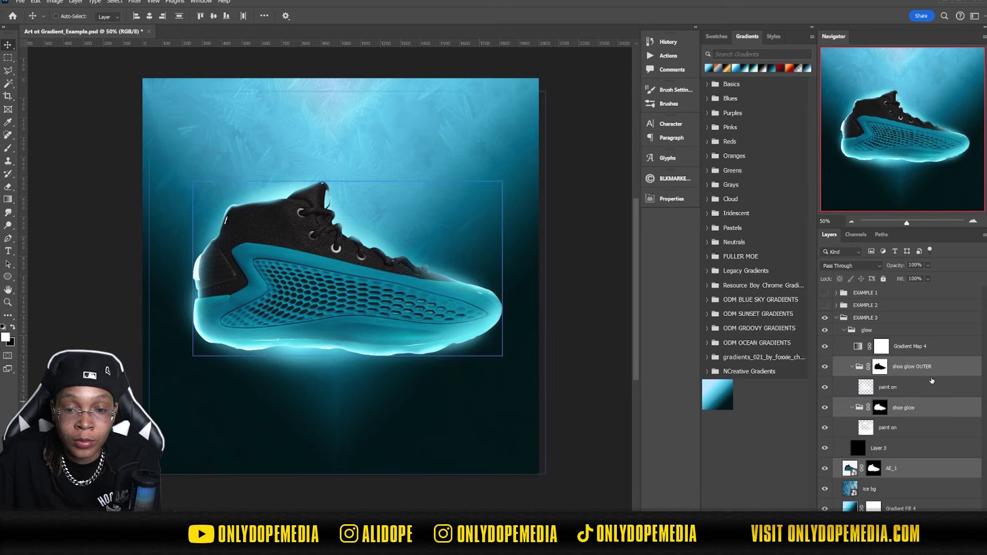
left_click_drag(358, 307, 387, 340)
left_click_drag(387, 340, 385, 337)
left_click(472, 329, "ctrl")
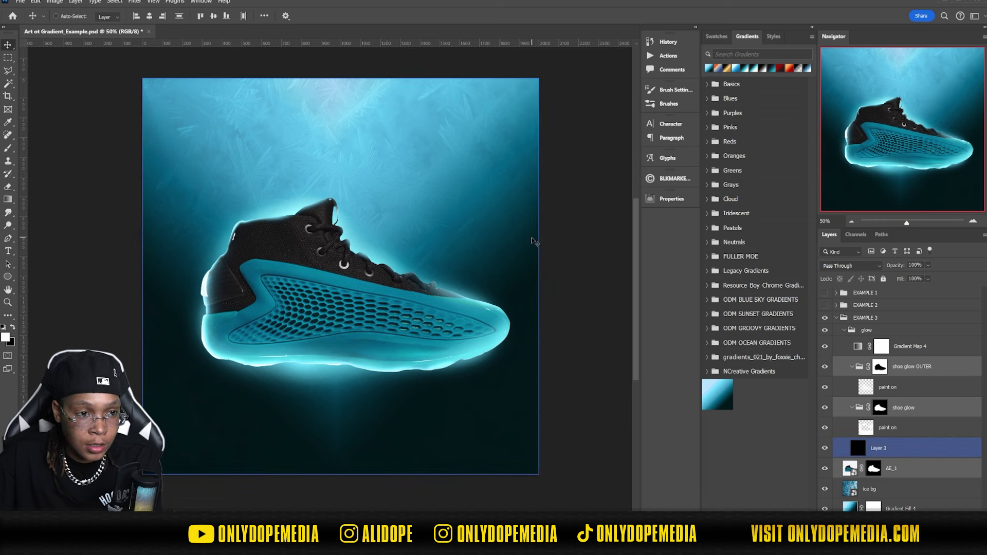
left_click(586, 233, "ctrl")
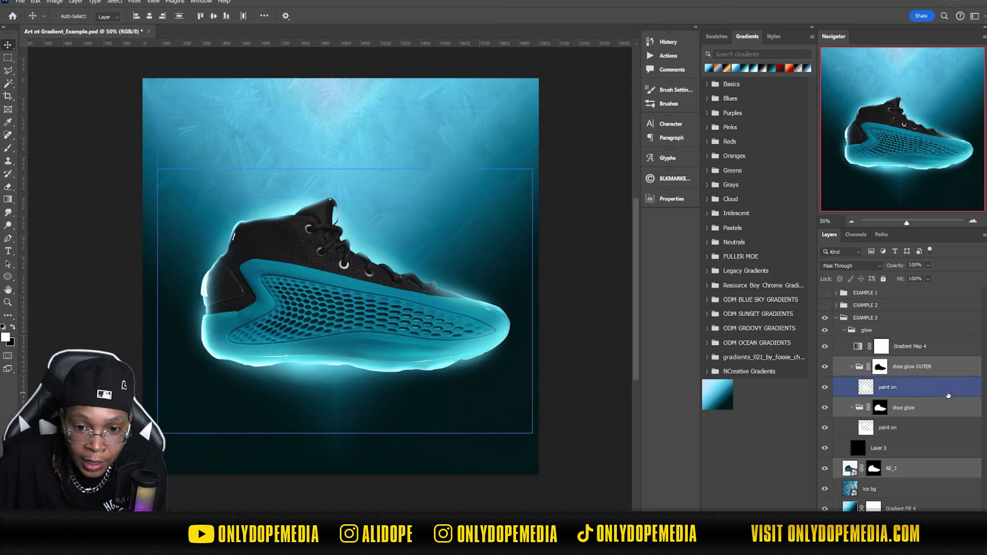
Select the paint on layer in the shoe glow group and examine the sneaker's mesh panel up close
left_click(892, 434)
left_click(838, 427)
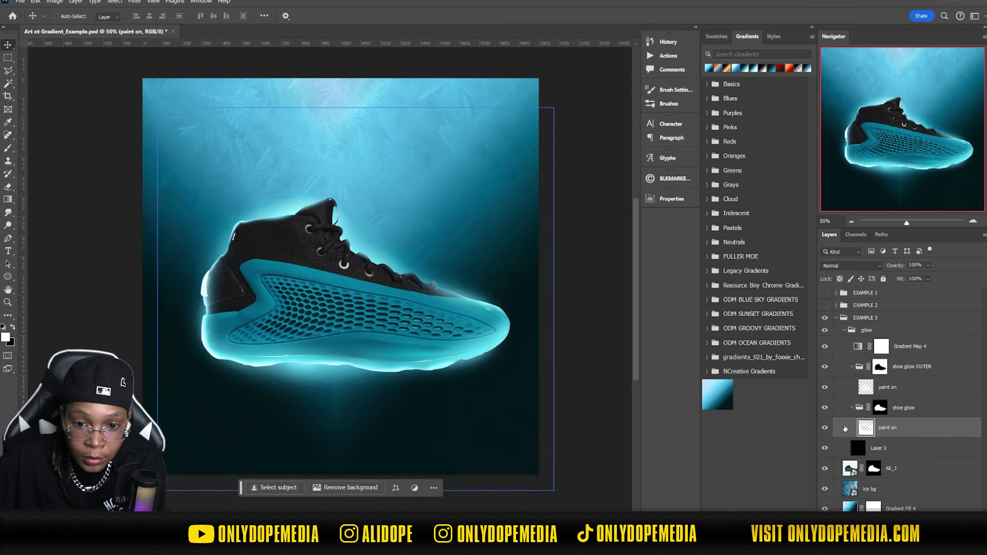
key("ctrl+plus")
key("ctrl+plus")
key("ctrl+plus")
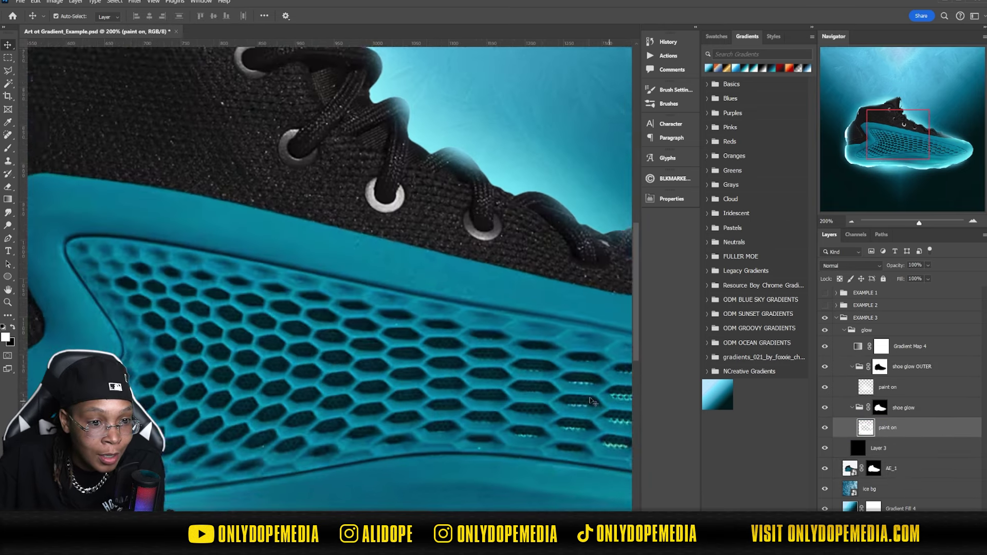
left_click(488, 299, "ctrl")
scroll(488, 299, "left", 2)
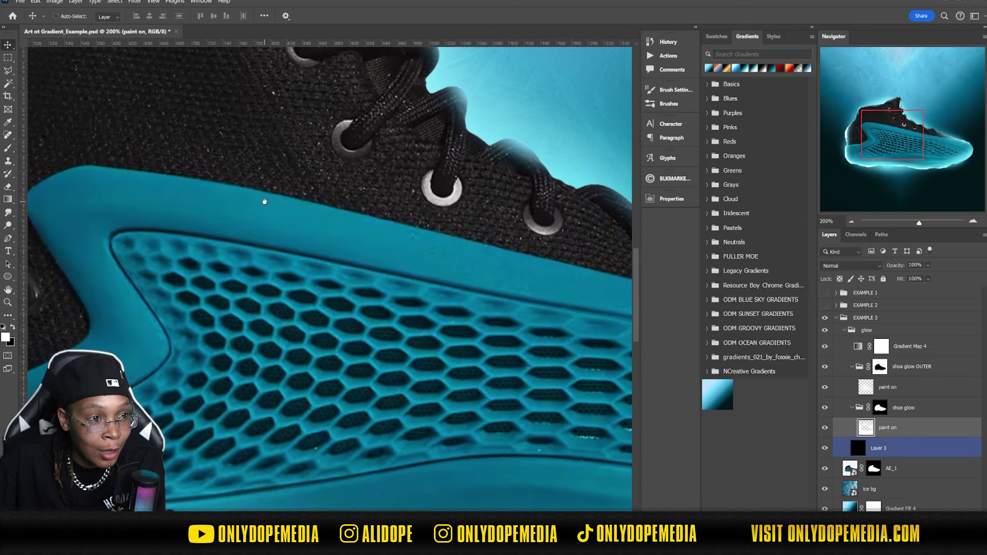
Add a new layer above paint on in the shoe glow group and brush white highlights over the sneaker's mesh and midsole
key("b")
key("ctrl+minus")
key("ctrl+minus")
key("ctrl+minus")
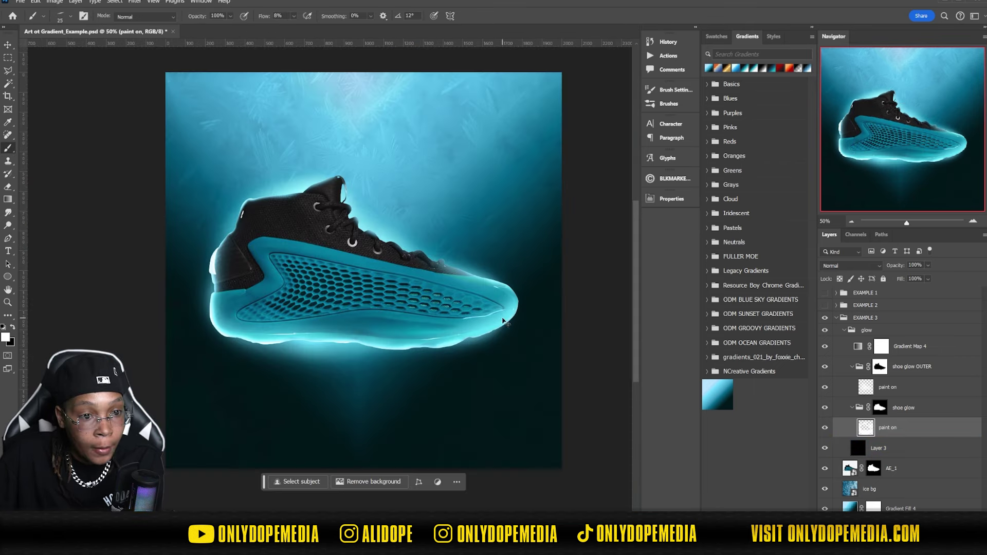
key("ctrl+shift+alt+n")
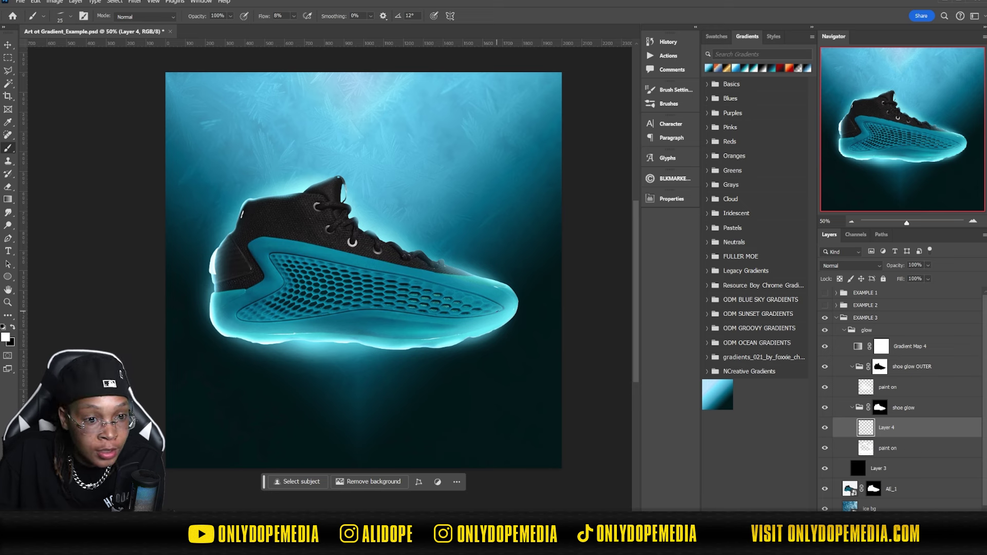
left_click_drag(467, 317, 409, 278)
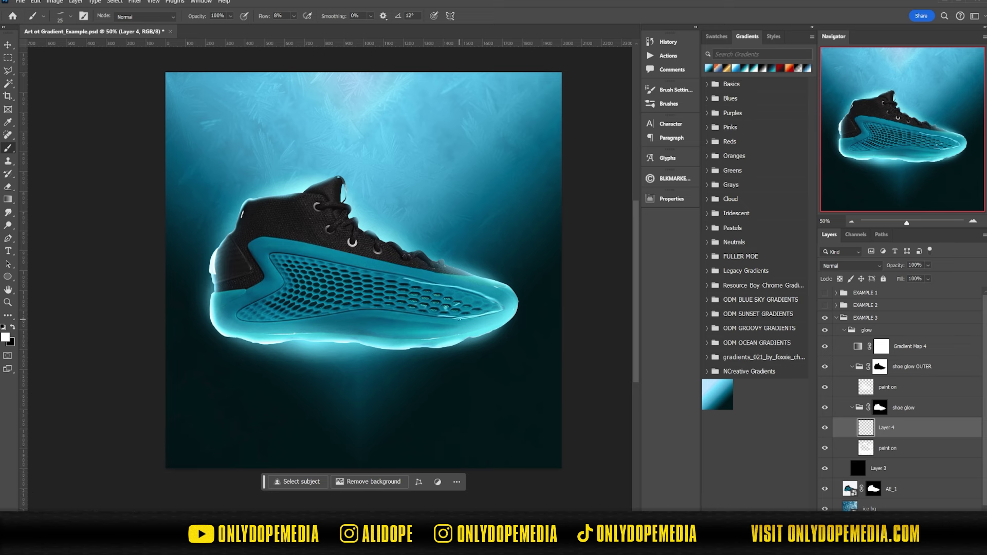
Soften the brushed highlights on Layer 4 with a Gaussian Blur
left_click(134, 1)
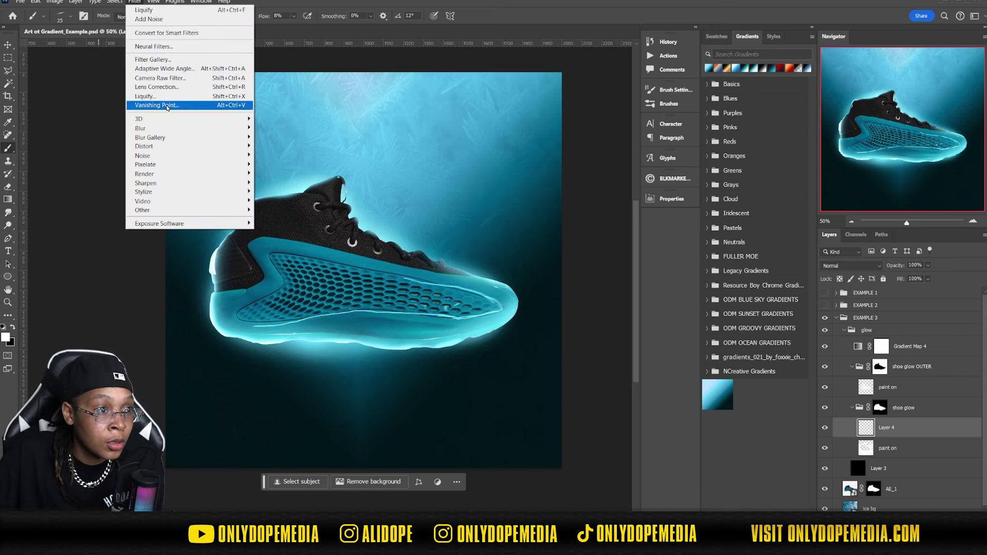
mouse_move(155, 128)
left_click(272, 165)
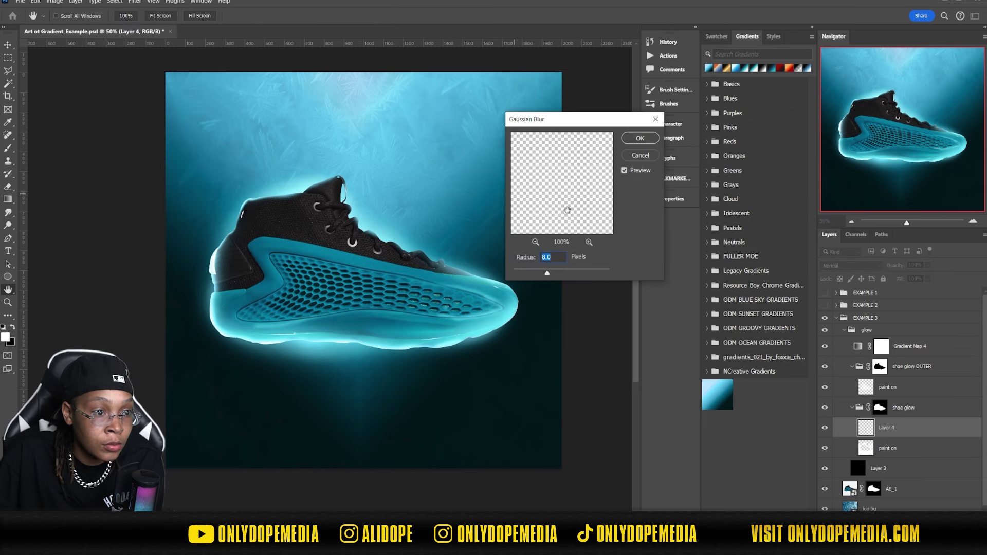
left_click_drag(532, 273, 553, 273)
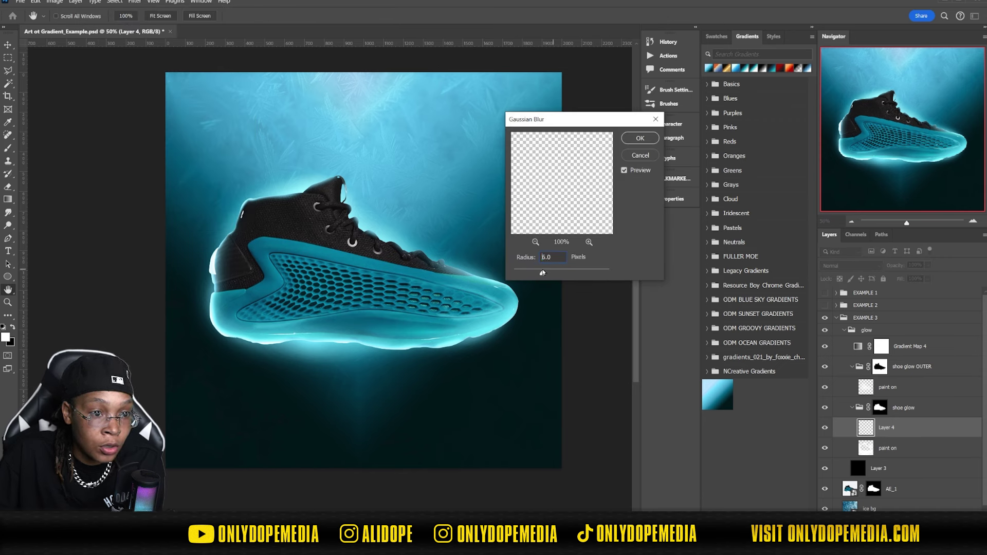
left_click_drag(546, 272, 543, 272)
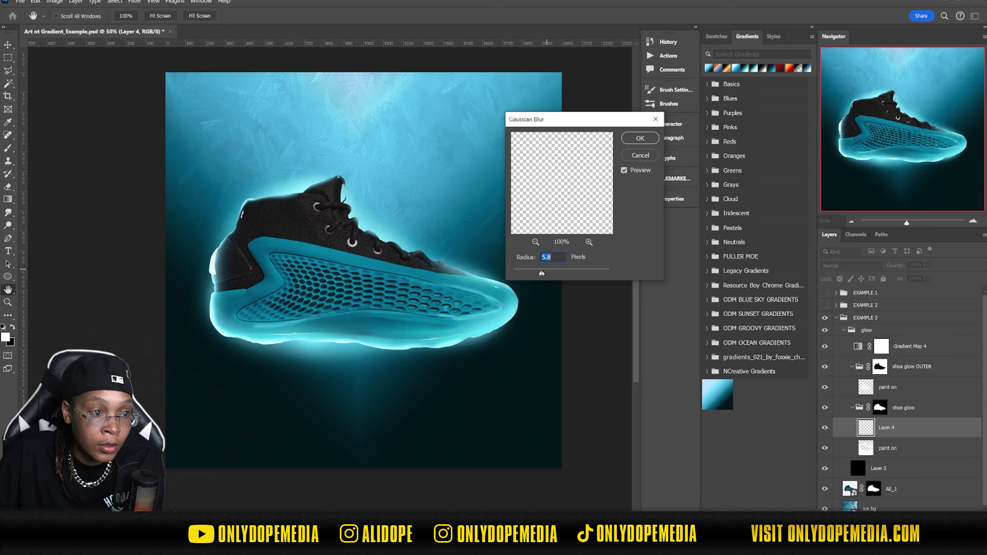
left_click_drag(541, 273, 546, 273)
key("Return")
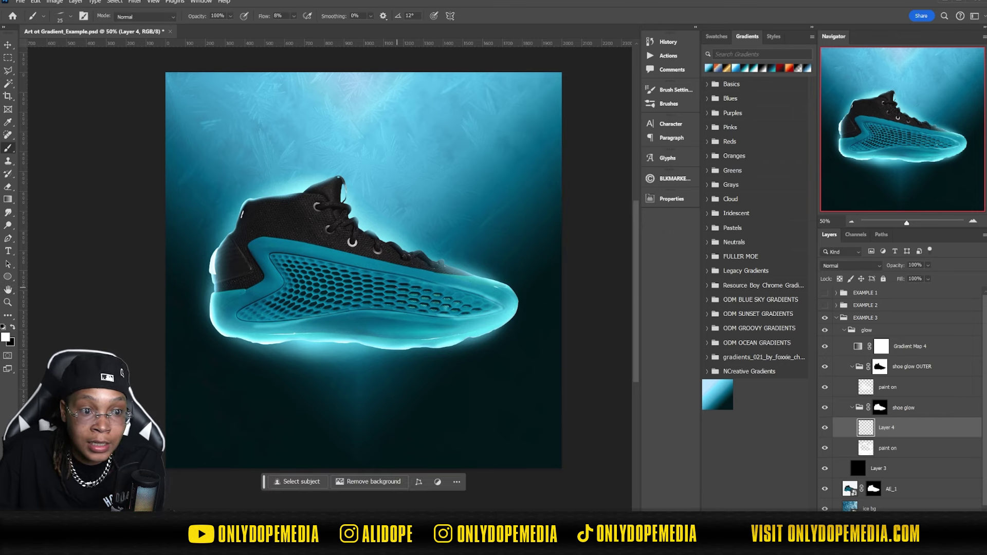
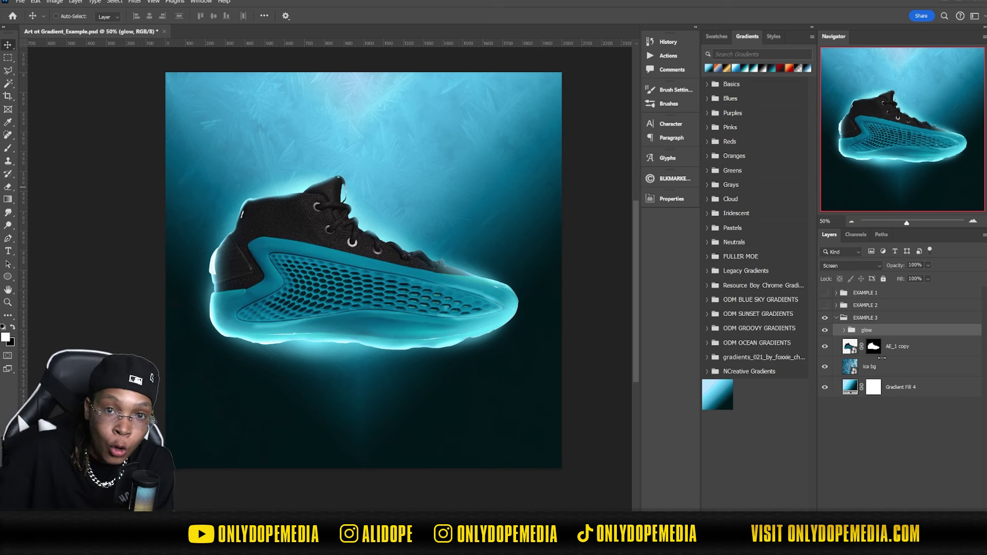
Duplicate the AE_1 copy shoe layer and convert the duplicate, with its mask, to a Smart Object
left_click(919, 352)
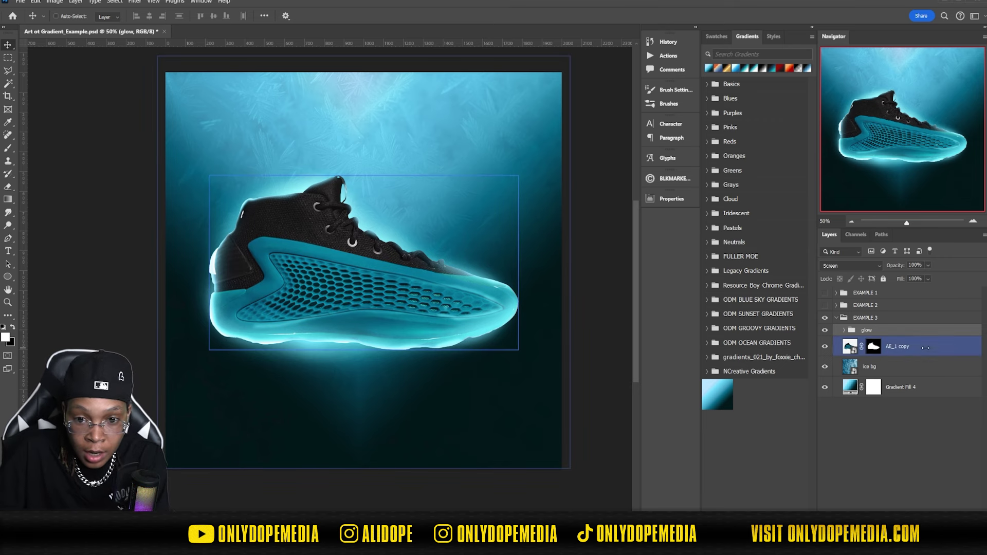
key("ctrl+j")
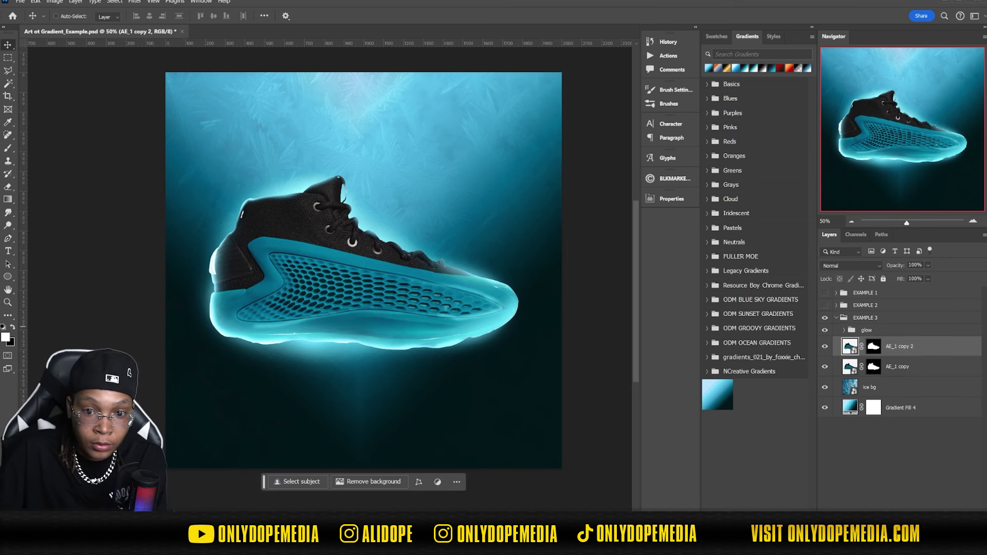
right_click(931, 350)
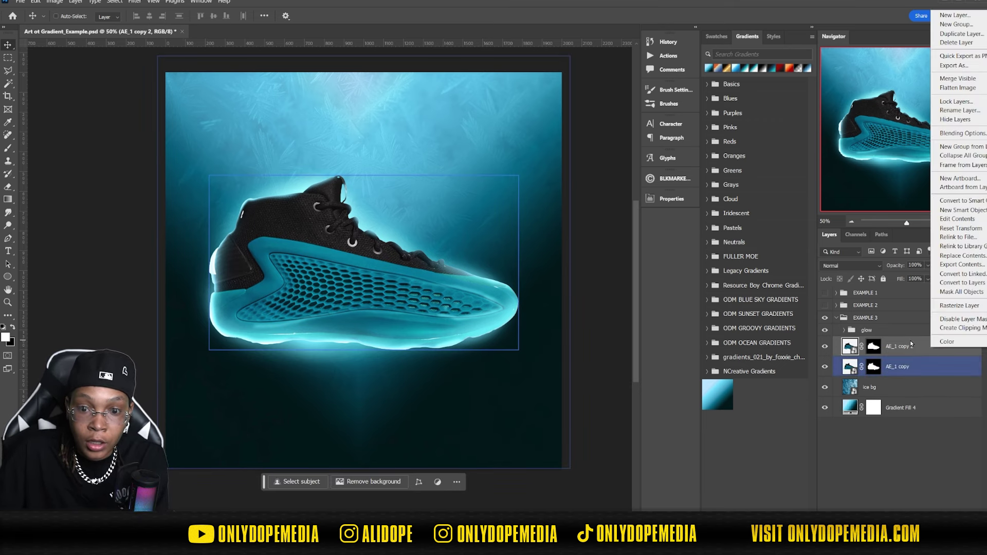
left_click(961, 210)
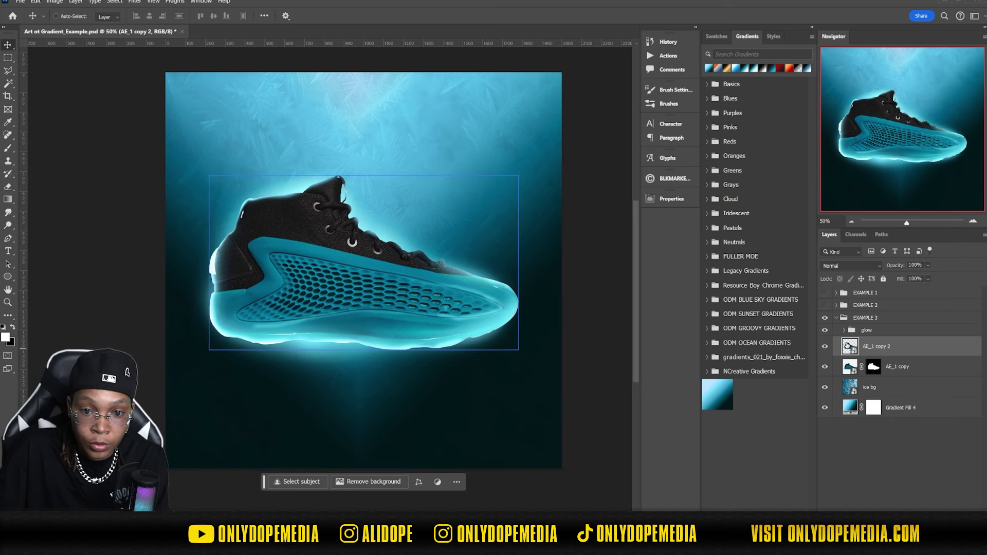
Expand the glow group and place the AE_1 copy 2 layer inside the shoe glow OUTER group, above paint on
left_click(864, 330)
left_click(844, 330)
left_click(910, 346)
left_click(915, 366)
left_click(908, 407)
left_click(899, 387)
left_click(920, 368)
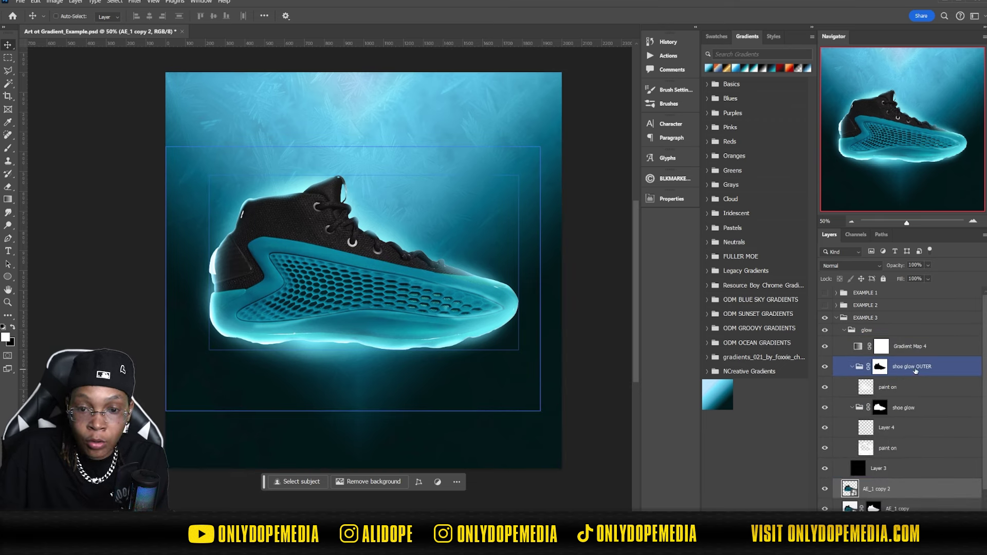
left_click_drag(903, 493, 893, 387)
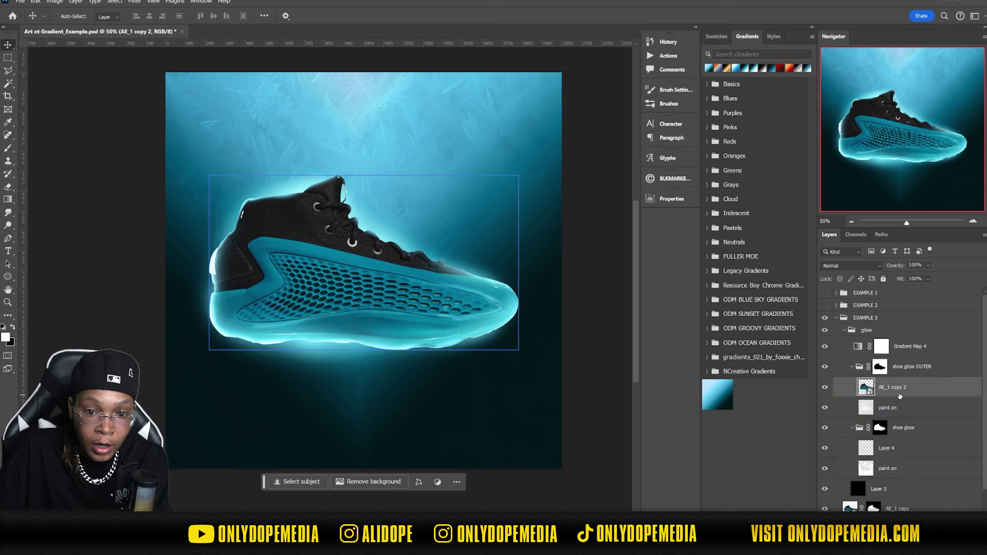
Try a Motion Blur at angle -28 with distances from 106 to 1176 pixels on AE_1 copy 2, and discard it
left_click(135, 3)
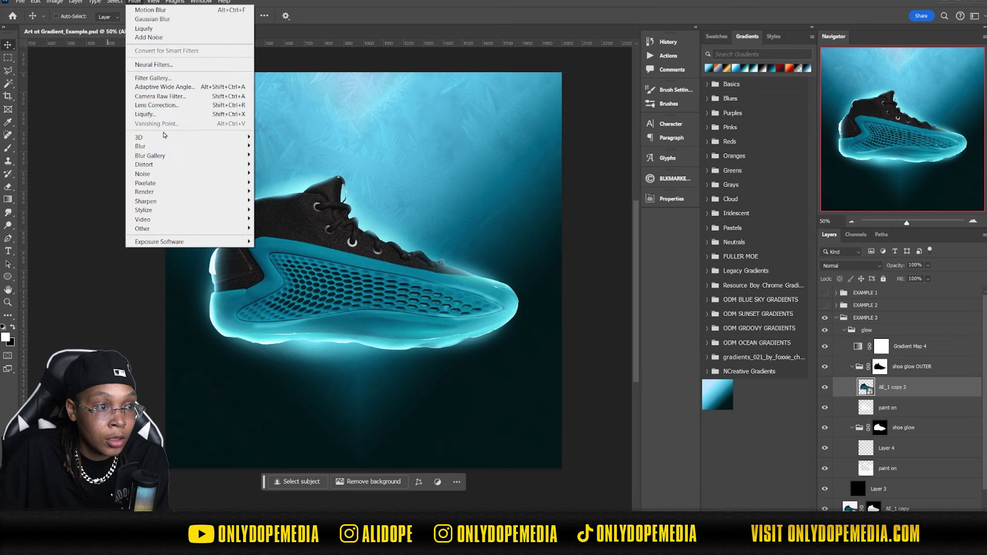
mouse_move(165, 148)
left_click(285, 201)
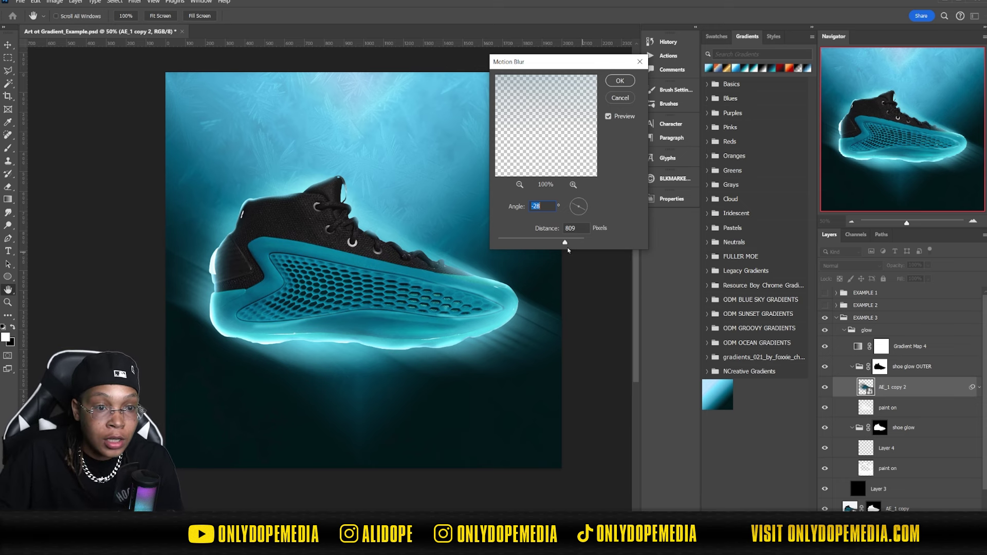
left_click_drag(569, 243, 573, 242)
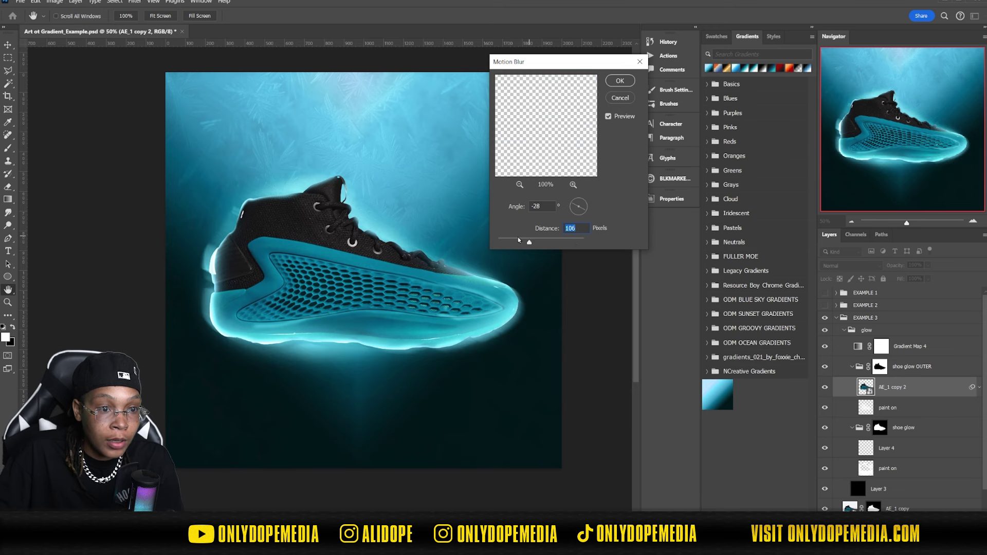
left_click_drag(534, 241, 548, 240)
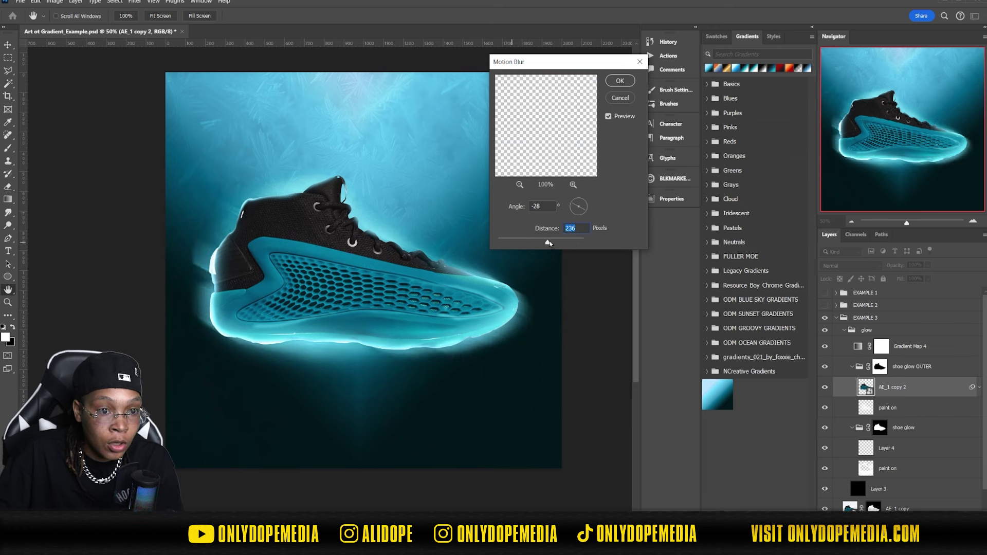
left_click_drag(551, 243, 568, 242)
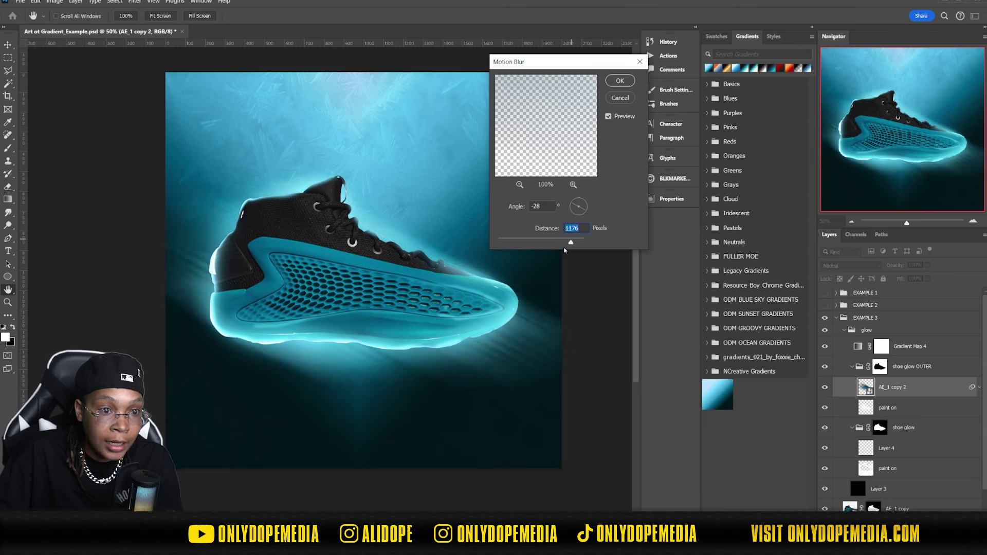
left_click(622, 101)
Apply a Radial Blur to AE_1 copy 2 with amount 26, the Zoom method and Good quality
left_click(136, 3)
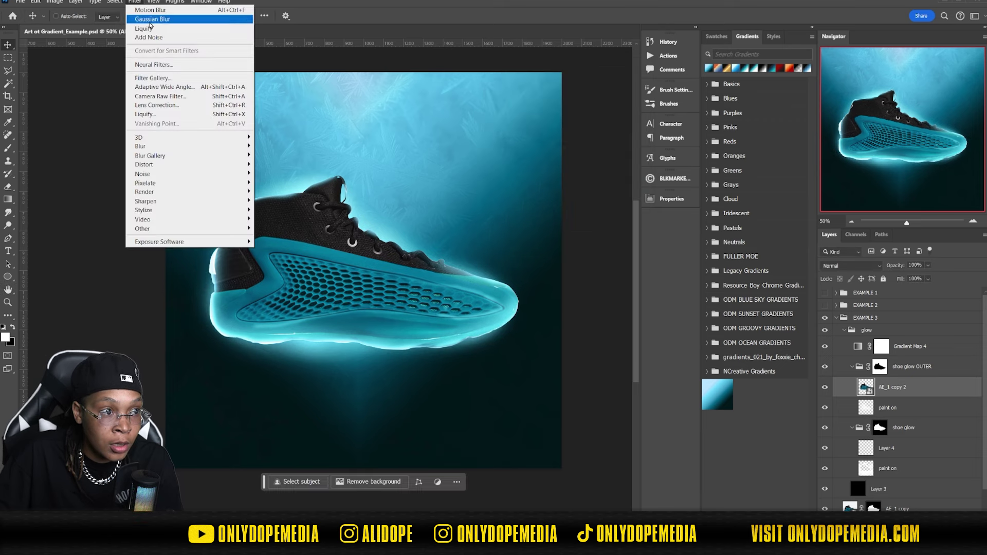
mouse_move(175, 146)
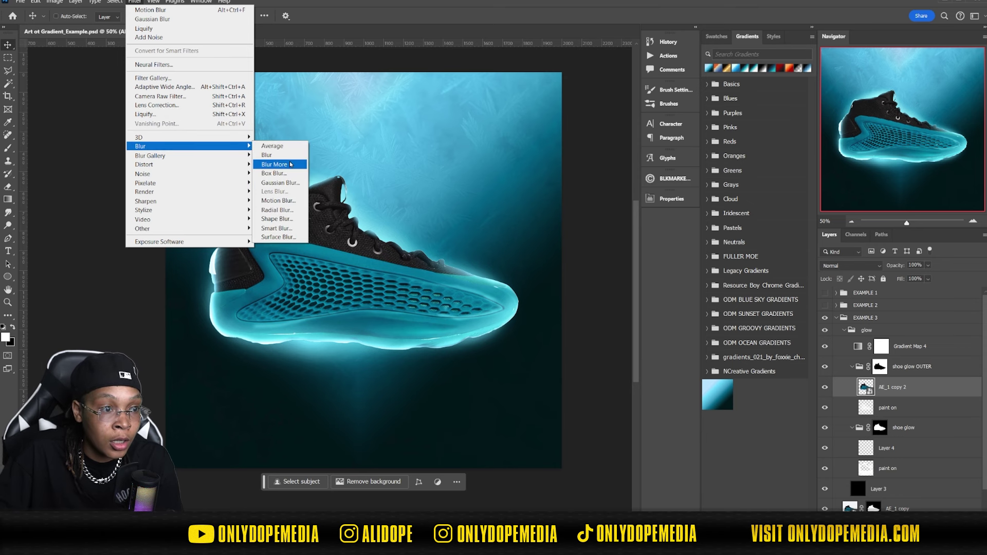
left_click(278, 209)
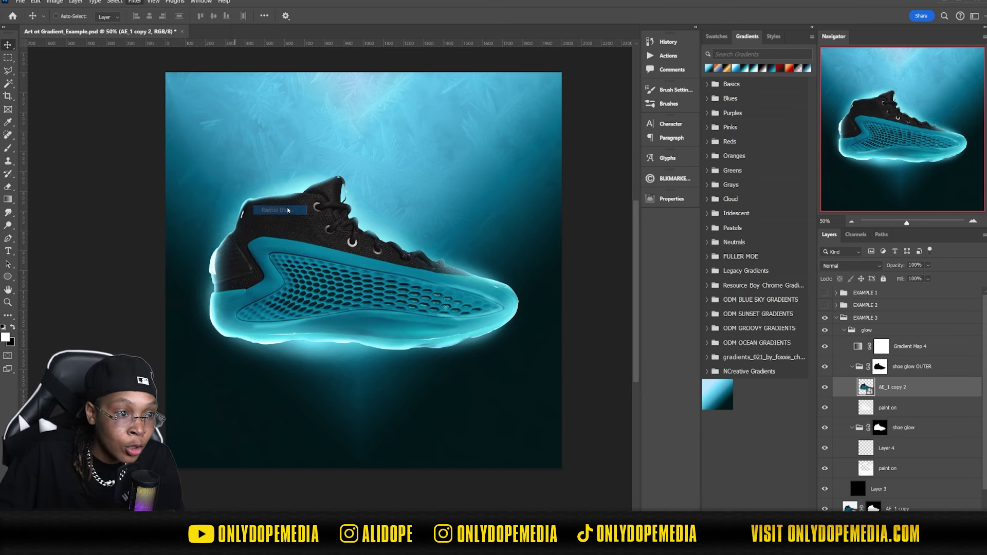
left_click_drag(626, 173, 629, 173)
left_click(620, 208)
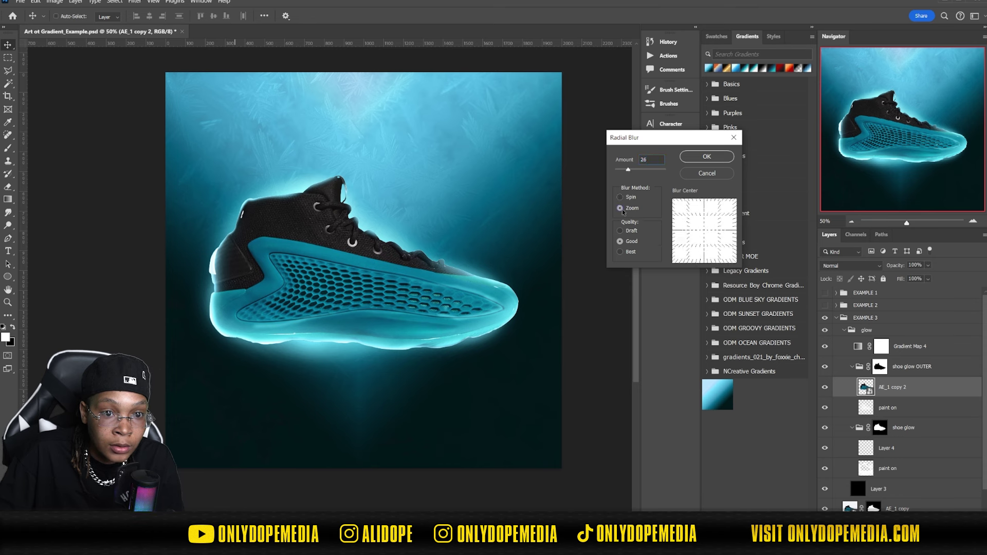
key("Return")
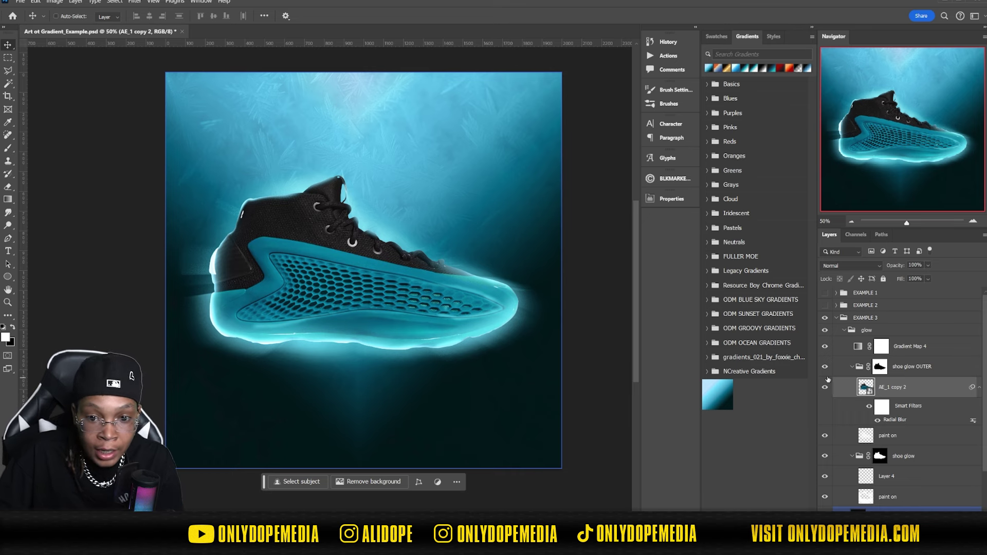
Collapse the shoe glow OUTER and glow groups, keeping the EXAMPLE 3 group expanded
left_click(852, 368)
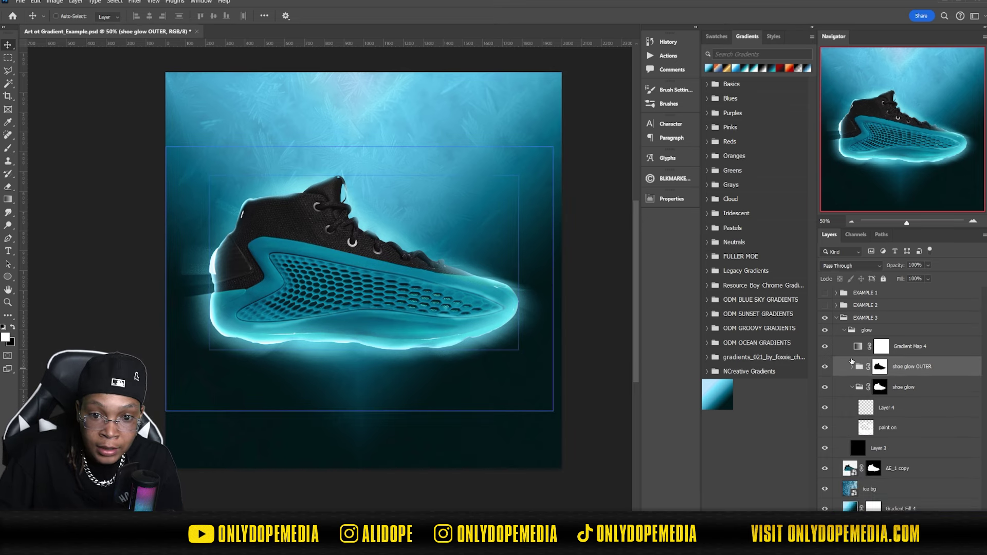
left_click(843, 330)
left_click(837, 321)
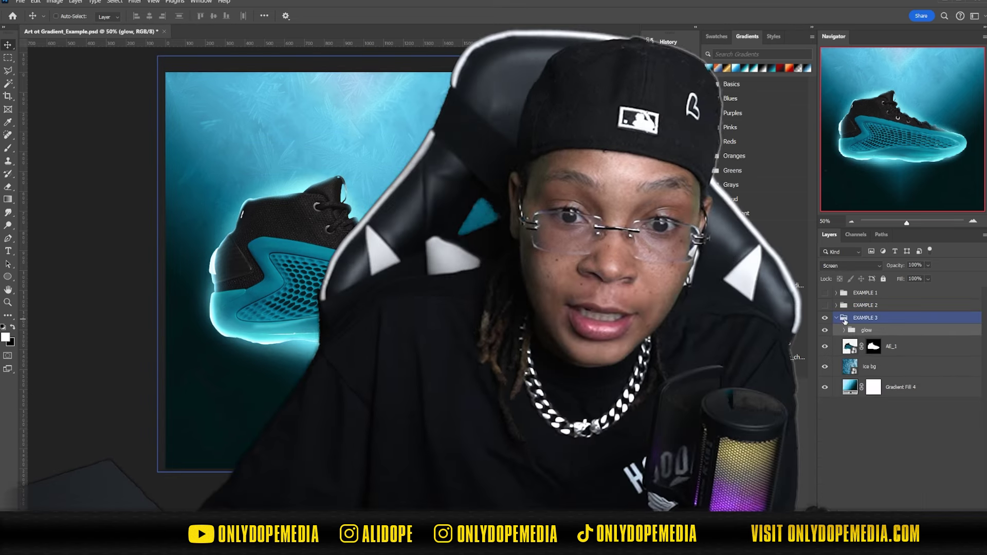
left_click(836, 317)
Add the white title ARTIC FUSION in Compacta beneath the sneaker and enlarge it to 229 pt
left_click(834, 361)
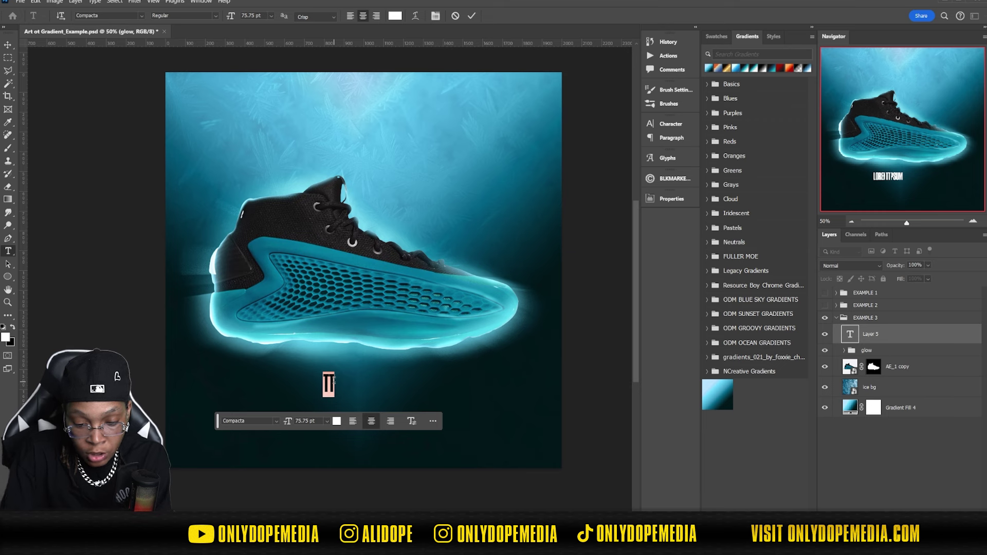
type("ARTIC")
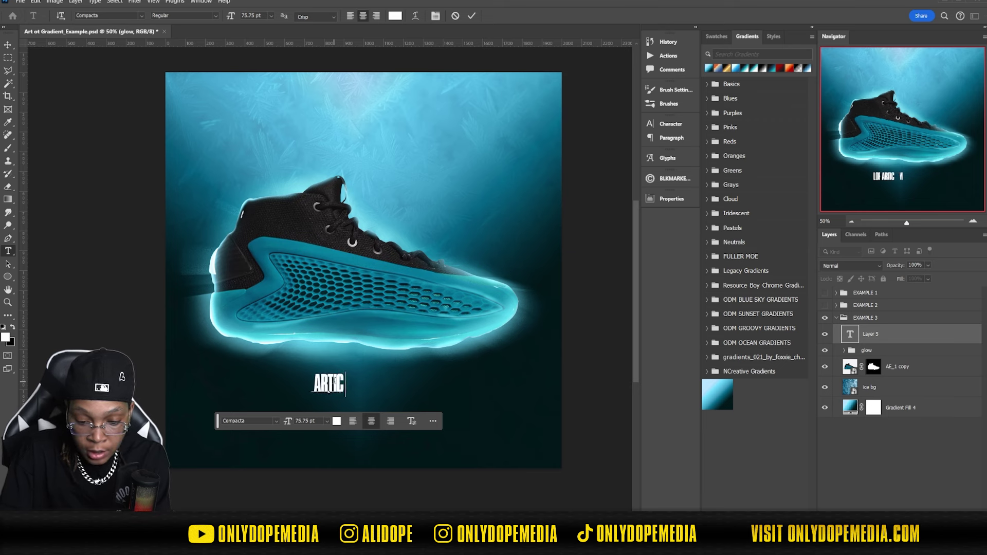
type(" FUSION")
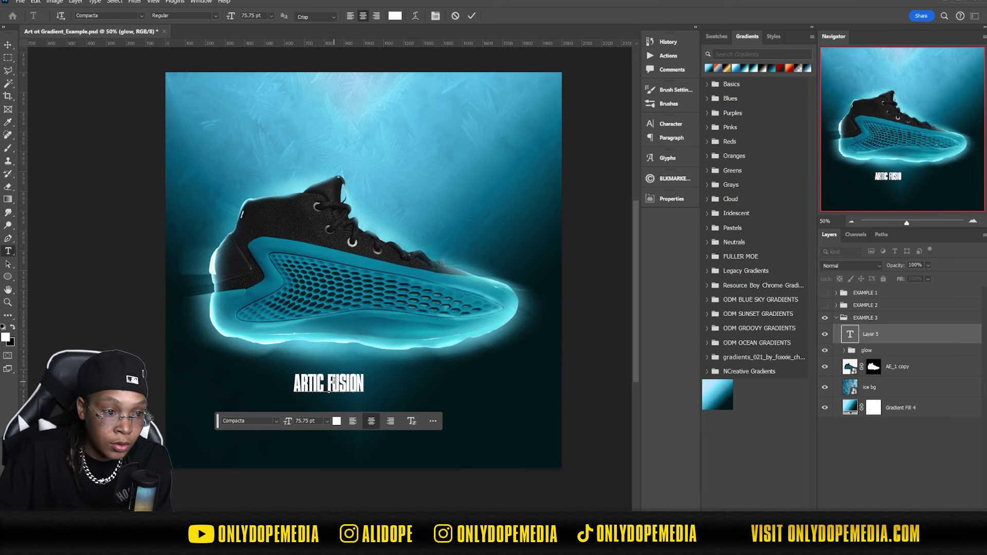
triple_click(332, 383)
left_click_drag(230, 20, 318, 7)
key("ctrl+Return")
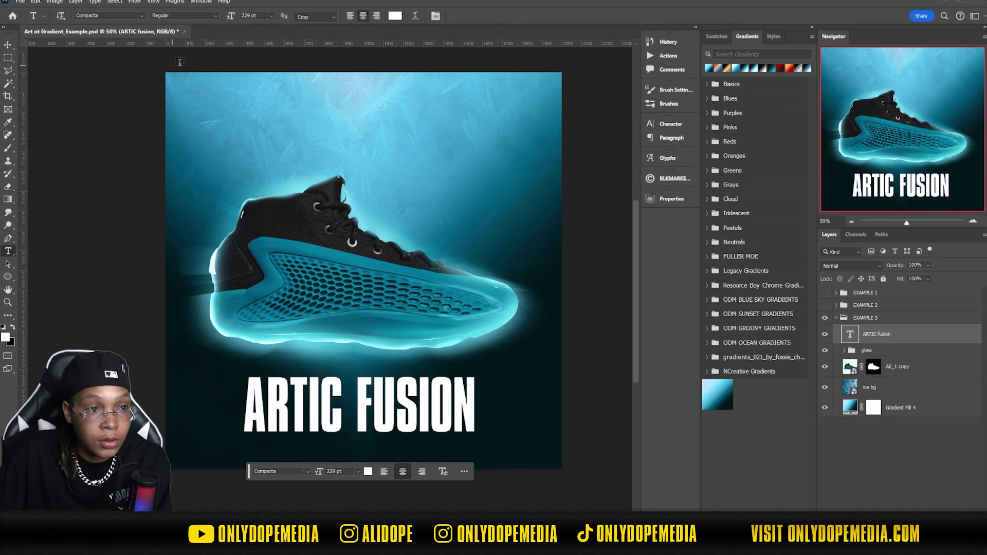
Warp the ARTIC FUSION title with a horizontal Arch, bend -4% and vertical distortion +26%
left_click(415, 15)
left_click(599, 234)
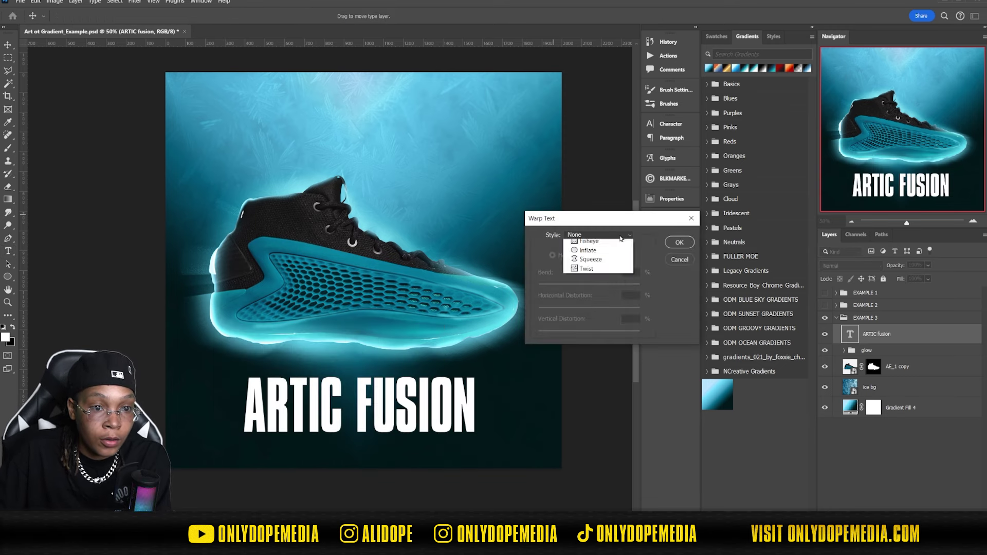
left_click(598, 300)
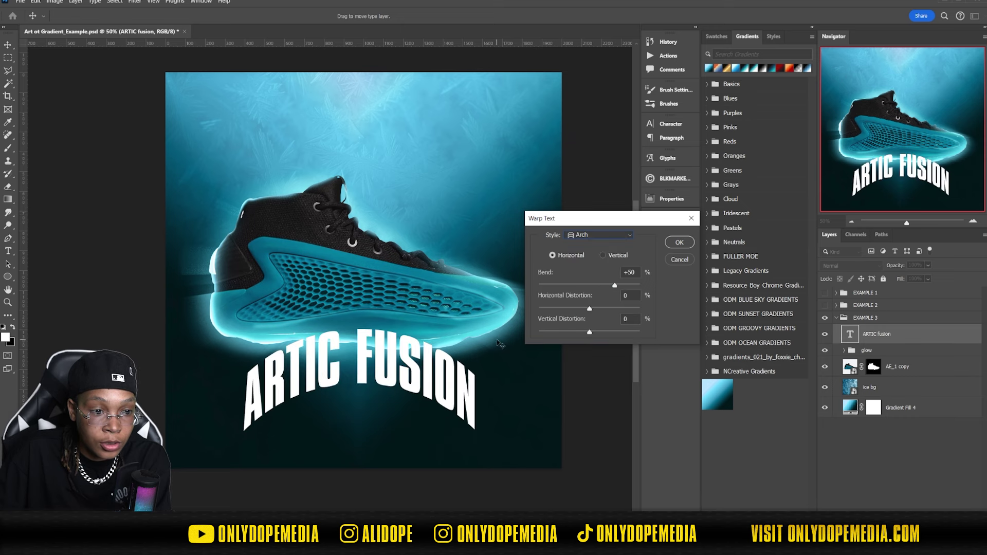
left_click(602, 255)
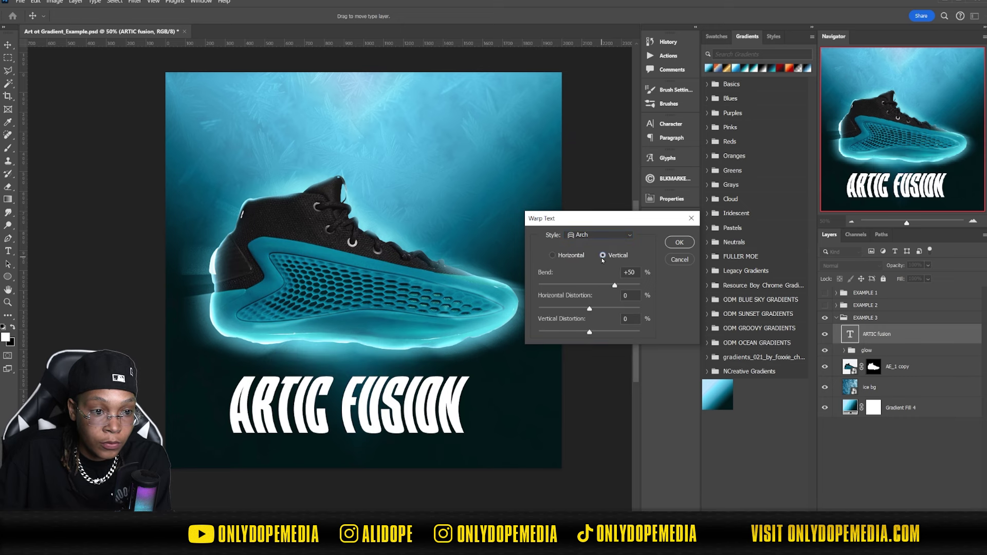
left_click(570, 256)
mouse_move(615, 286)
left_mouse_down()
mouse_move(583, 282)
mouse_move(608, 285)
left_mouse_up()
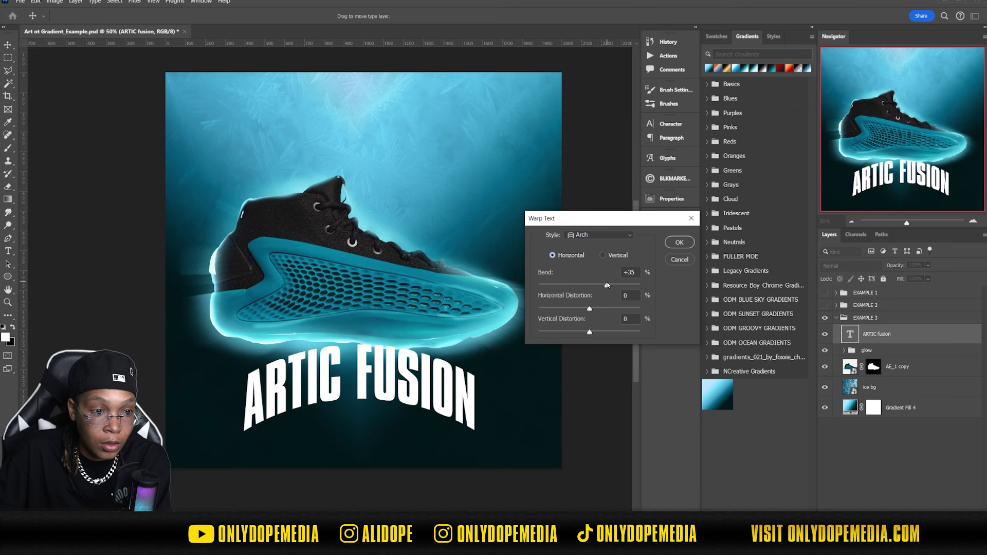
mouse_move(589, 332)
left_mouse_down()
mouse_move(617, 332)
mouse_move(539, 339)
mouse_move(619, 322)
mouse_move(602, 325)
left_mouse_up()
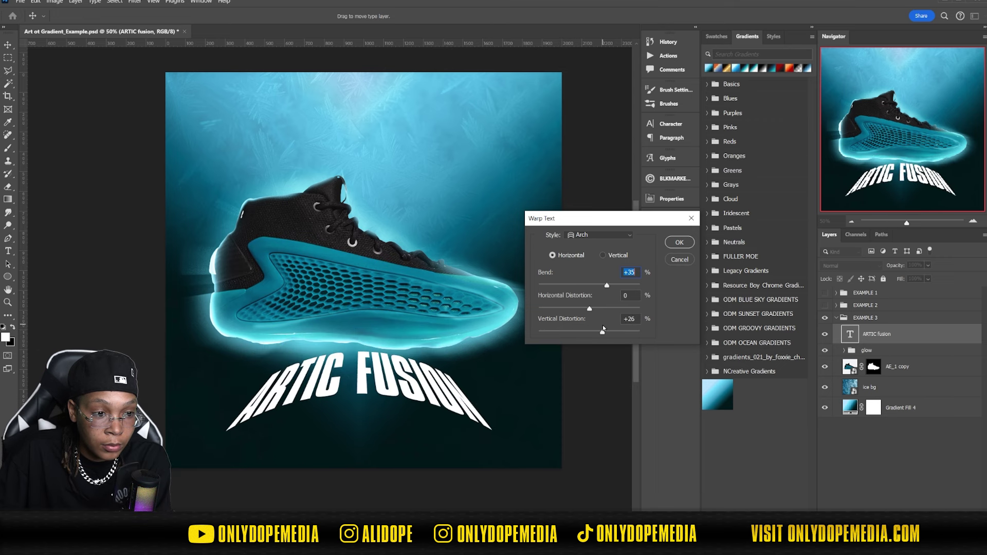
left_click_drag(586, 285, 588, 285)
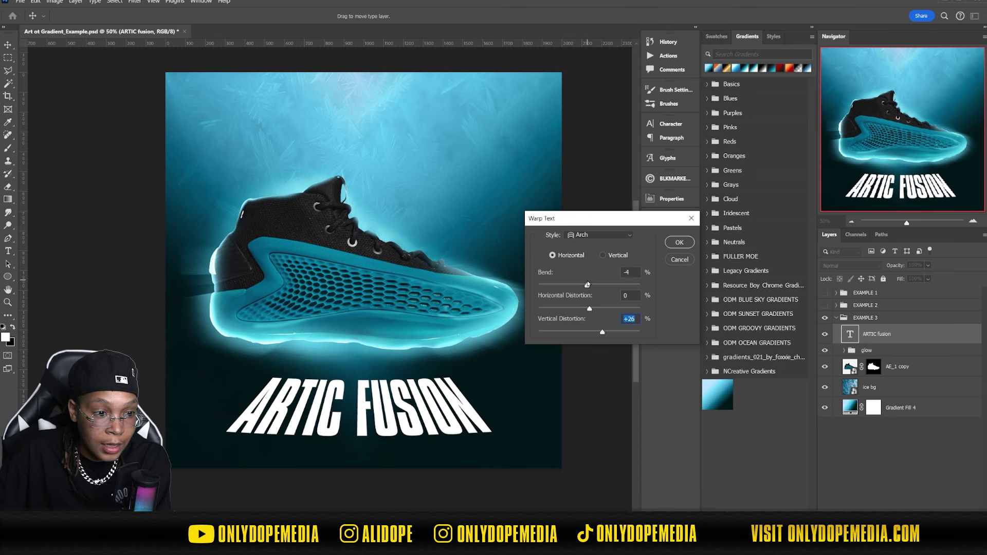
left_click(679, 241)
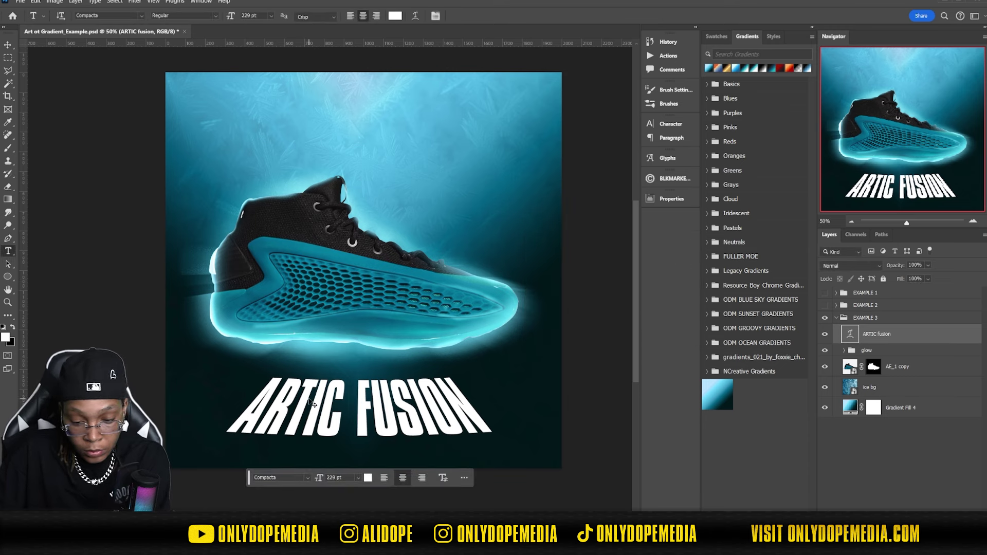
Scale the warped ARTIC FUSION title up to about 118% and position it centrally just below the sneaker
key("ctrl+t")
left_click_drag(358, 450, 360, 467)
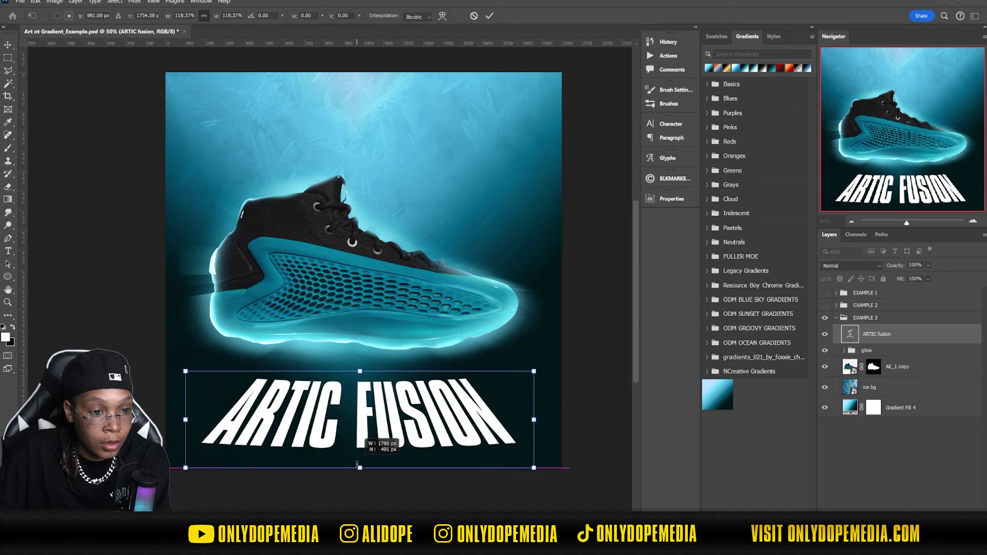
key("Return")
key("v")
left_click_drag(373, 429, 388, 414)
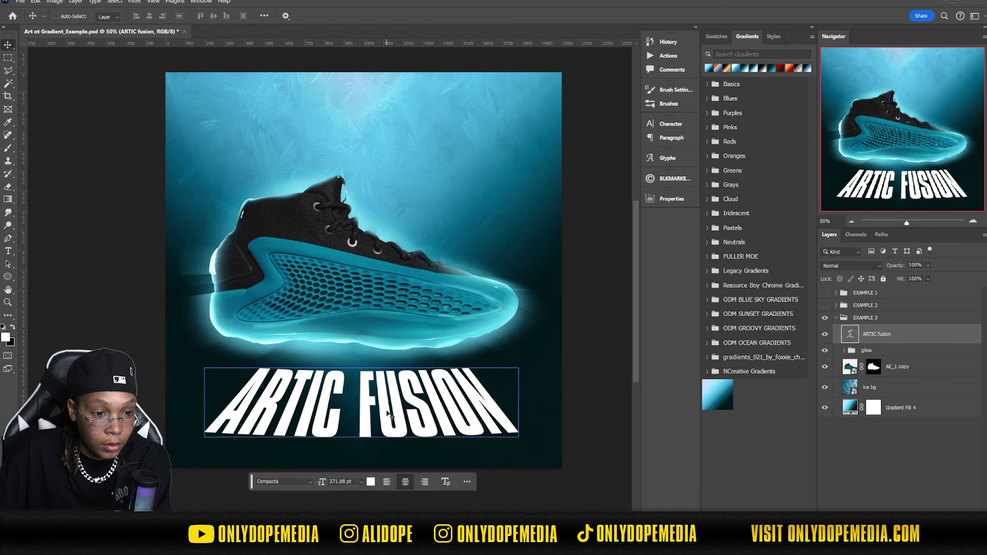
Add a separate text line reading AE-1 BY ADIDAS below the ARTIC FUSION title
key("t")
left_click(495, 456)
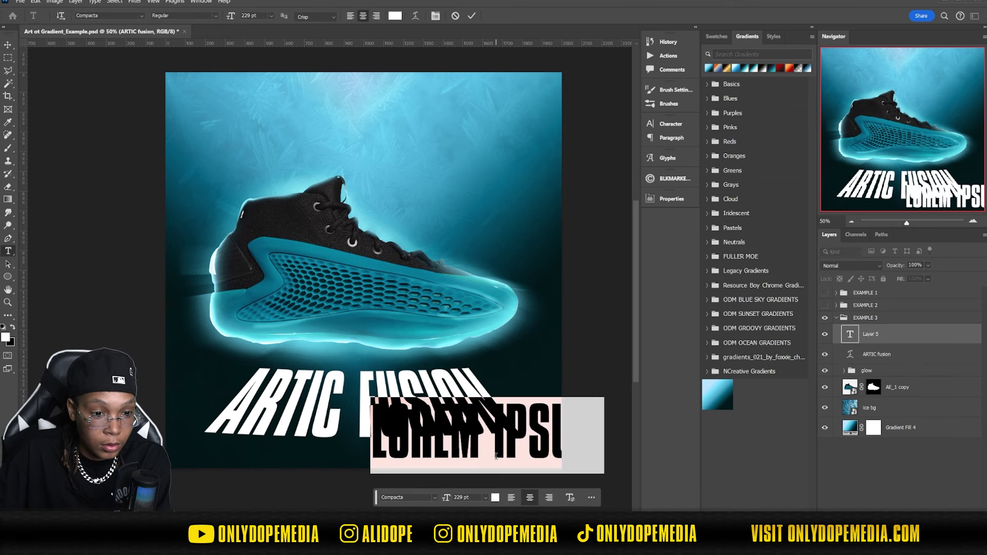
type("AE ")
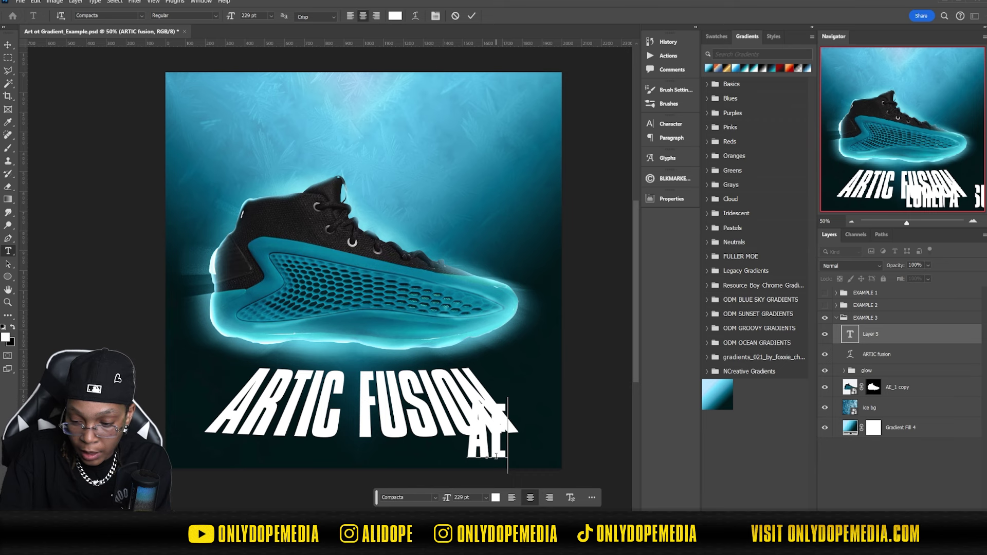
type("1")
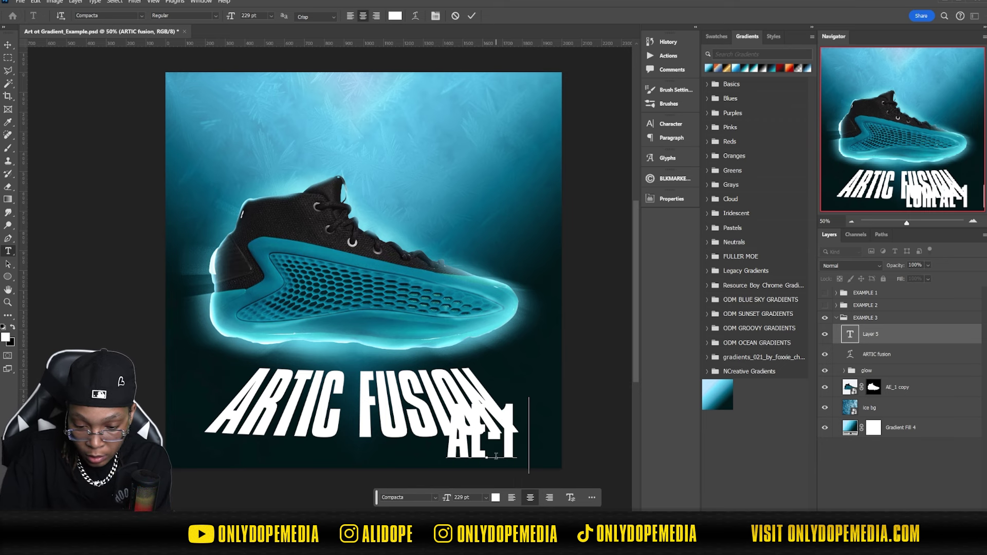
type(" BY ALI")
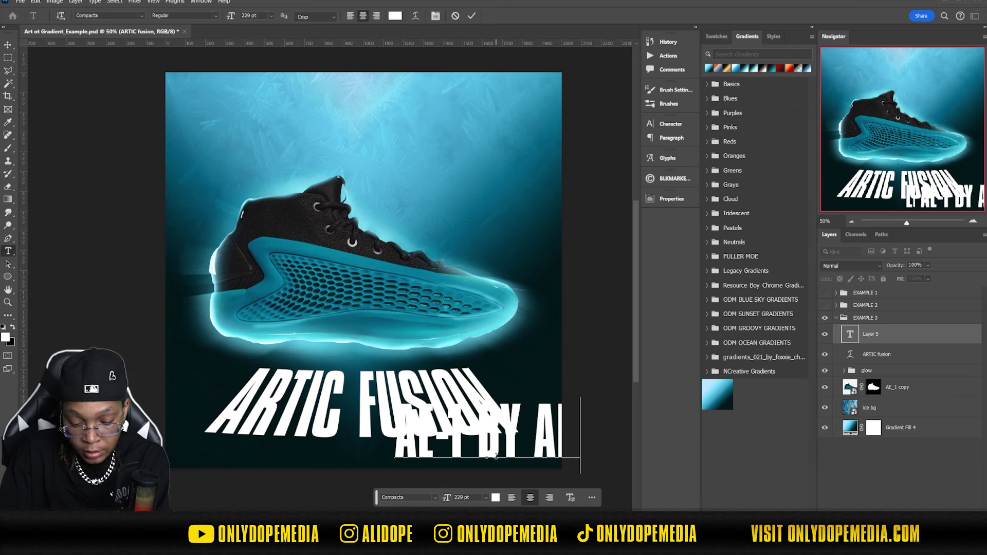
type("DO")
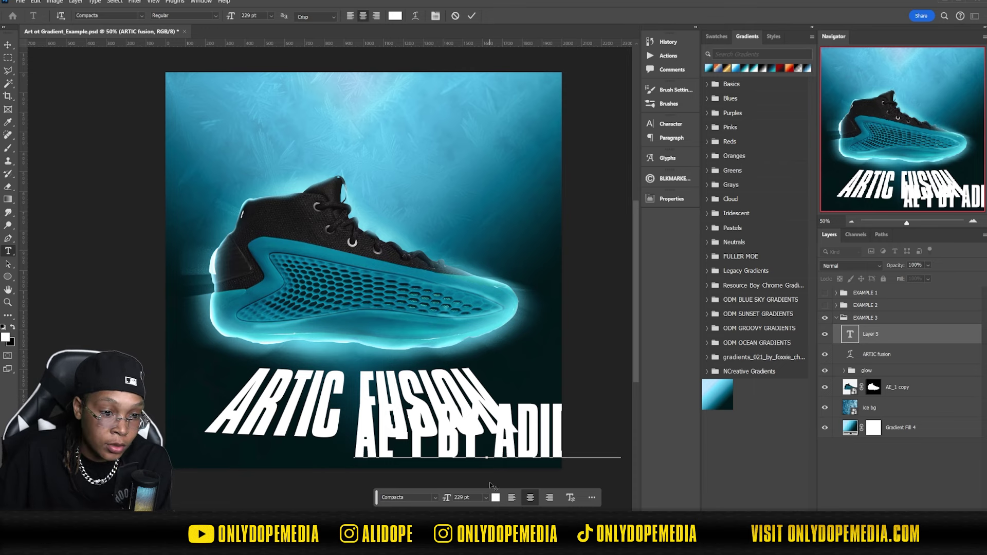
Set the AE-1 BY ADIDAS line in Bebas at 47 pt and widen its letter spacing
key("ctrl+a")
left_click(141, 15)
type("Bebas")
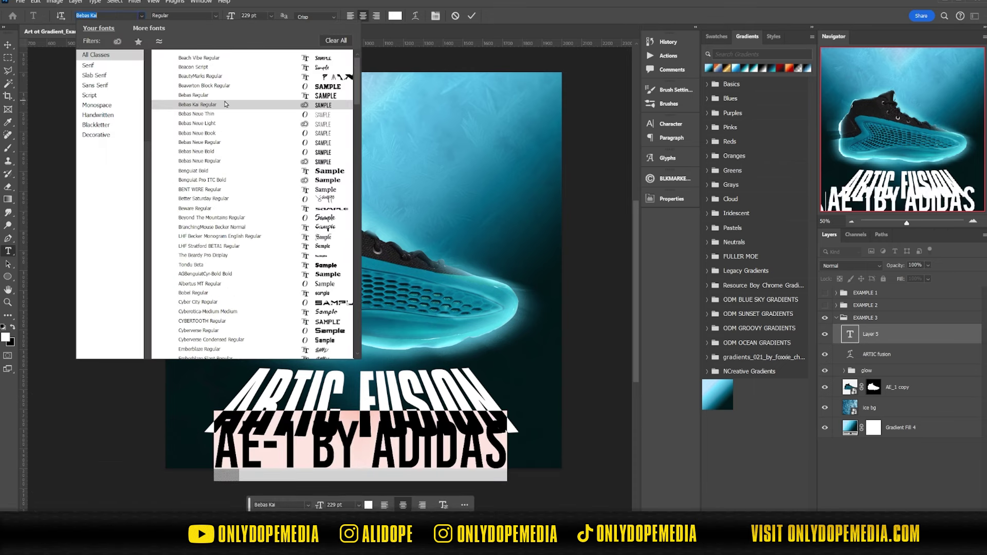
key("Return")
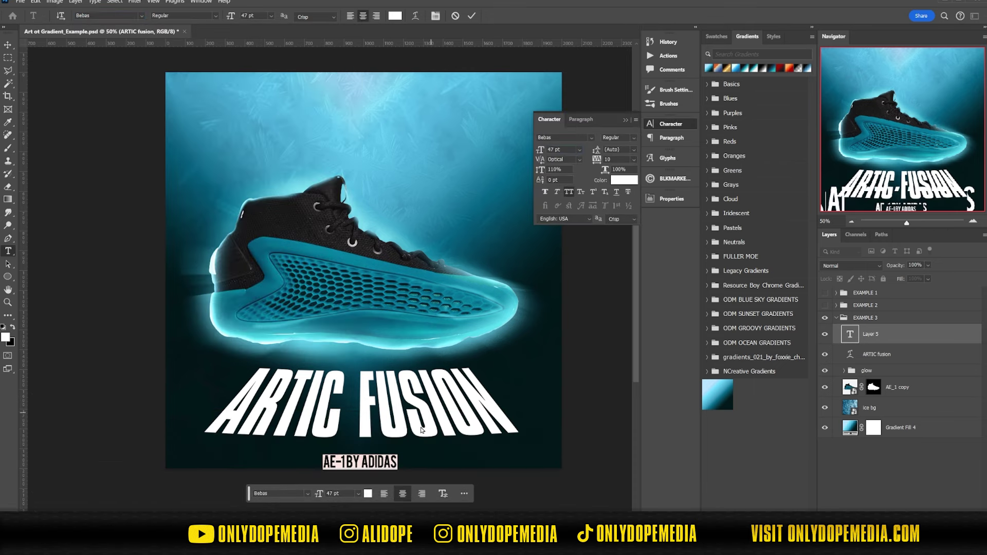
key("alt+Right")
key("alt+Right")
key("alt+Right")
key("alt+Right")
key("alt+Right")
Shrink the spaced AE-1 BY ADIDAS line and center it beneath the ARTIC FUSION title
left_click_drag(419, 460, 419, 94)
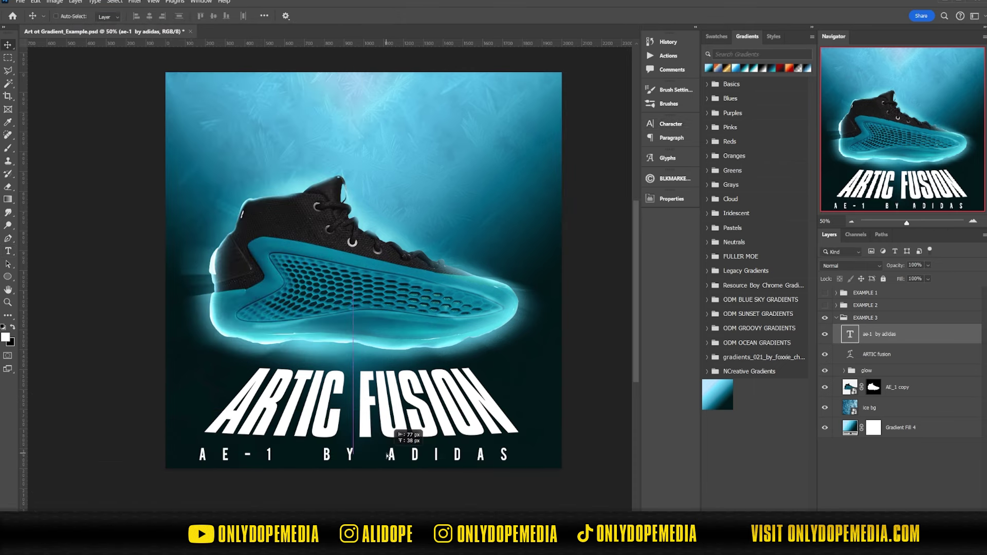
key("ctrl+Return")
key("v")
left_click_drag(396, 452, 378, 460)
Add a gray (828182) Color Overlay to the ARTIC FUSION title in Normal mode at 100% opacity
left_click(920, 355)
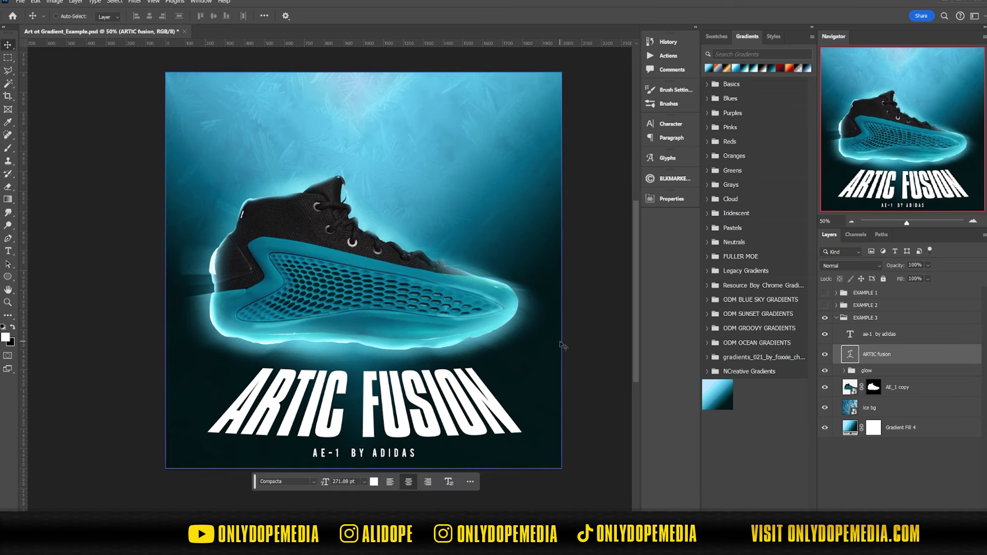
double_click(921, 357)
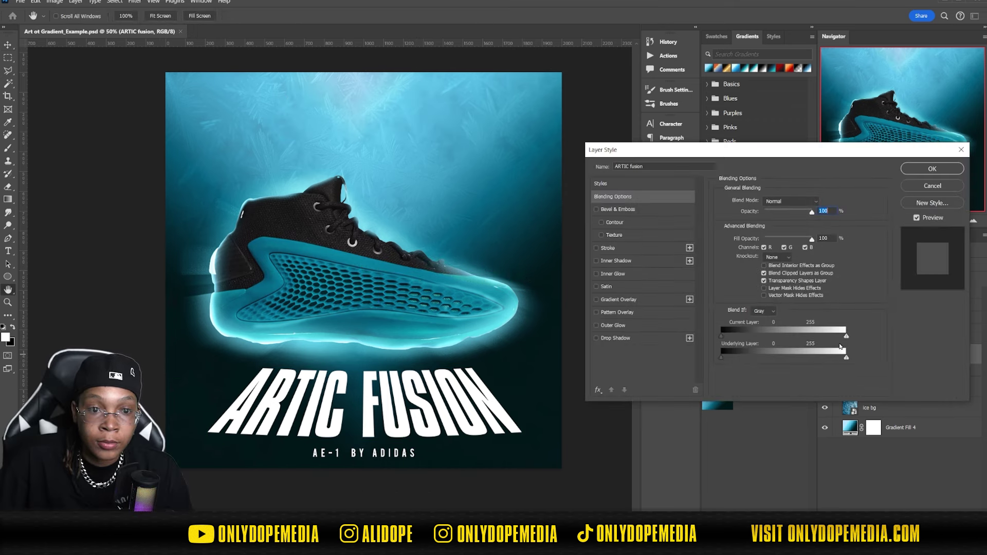
left_click_drag(786, 150, 768, 128)
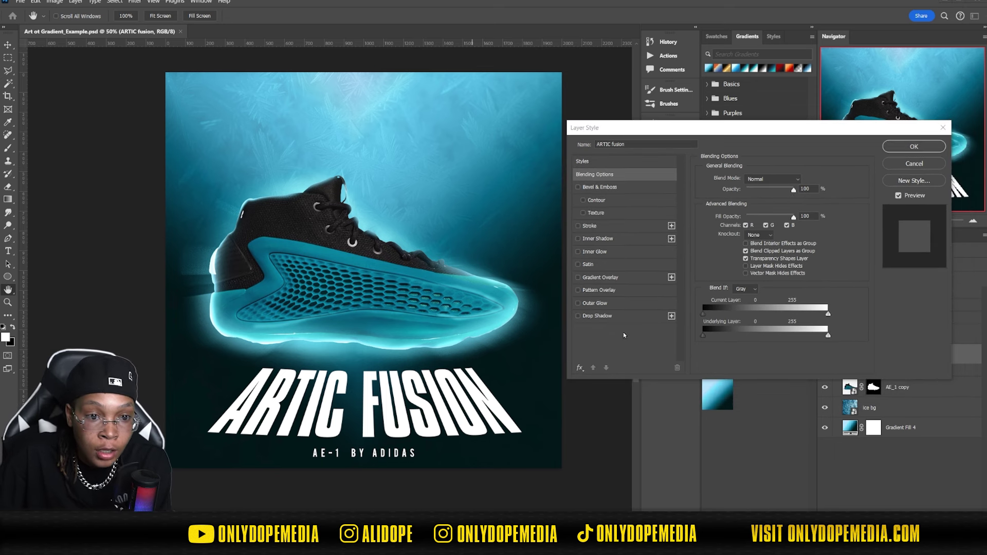
left_click(580, 368)
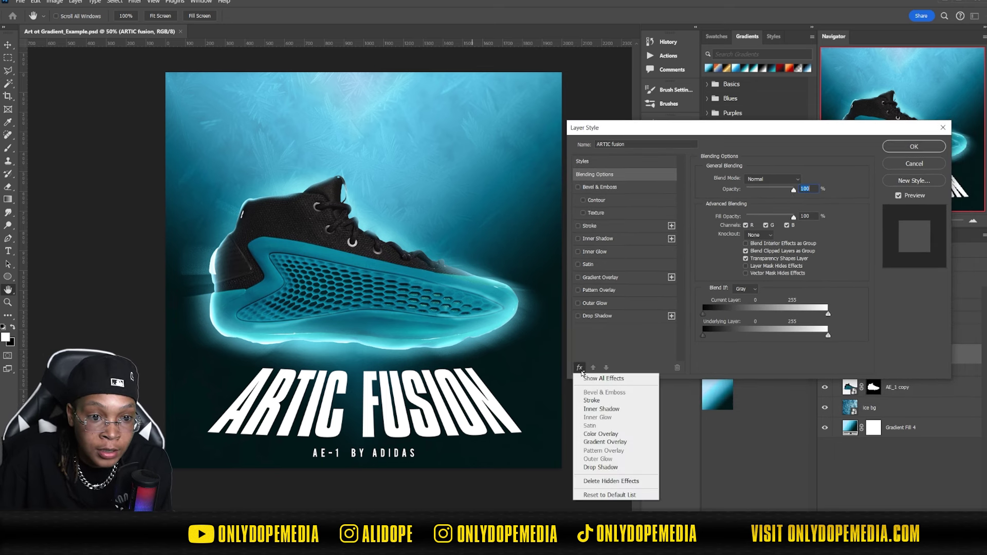
left_click(617, 434)
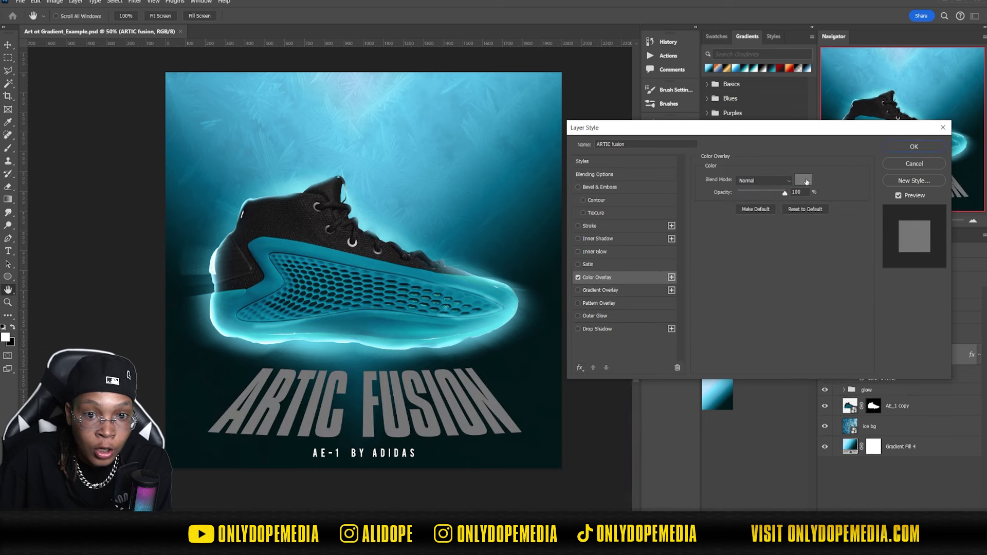
left_click(805, 180)
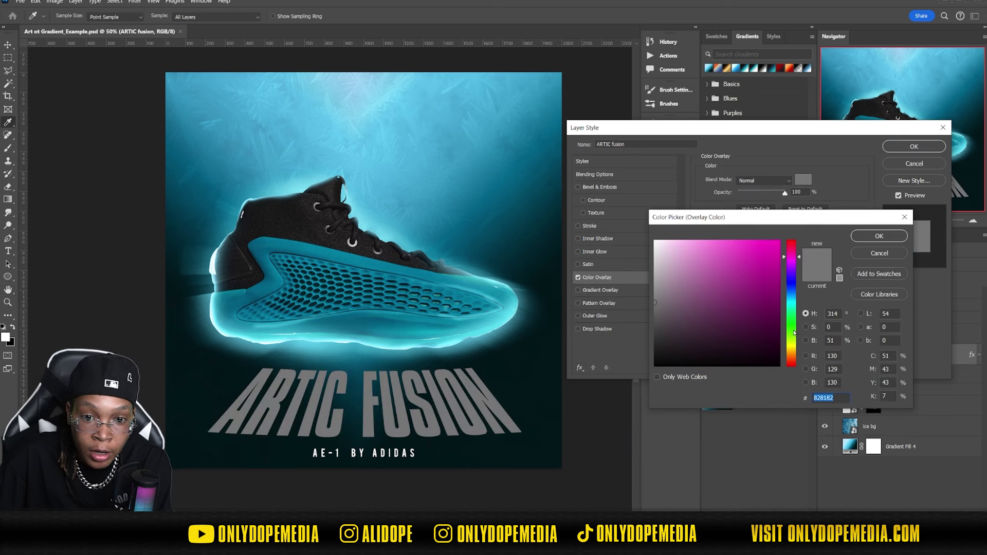
left_click(878, 236)
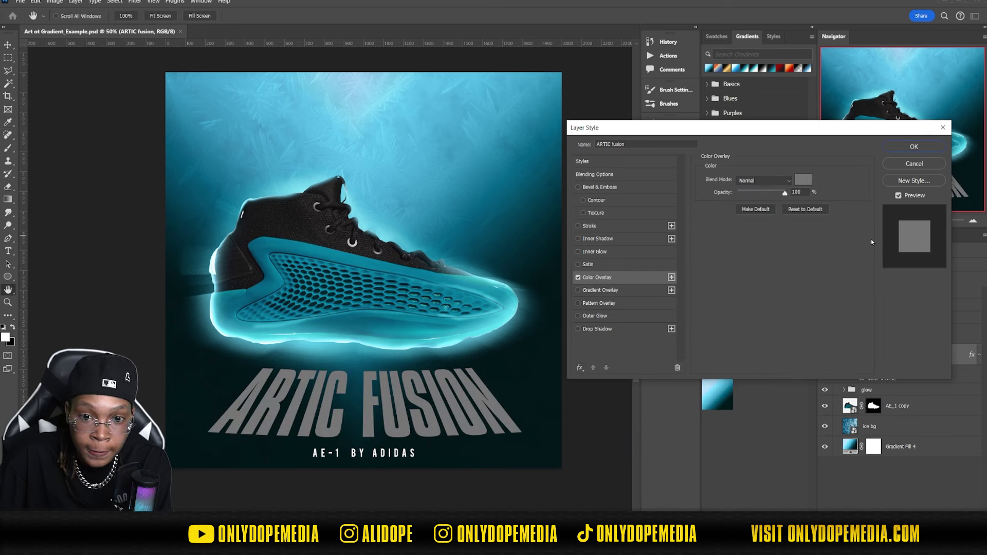
Add a smooth Inner Bevel to the ARTIC FUSION title with depth 562%, size 13 px and soften 3 px
left_click(578, 188)
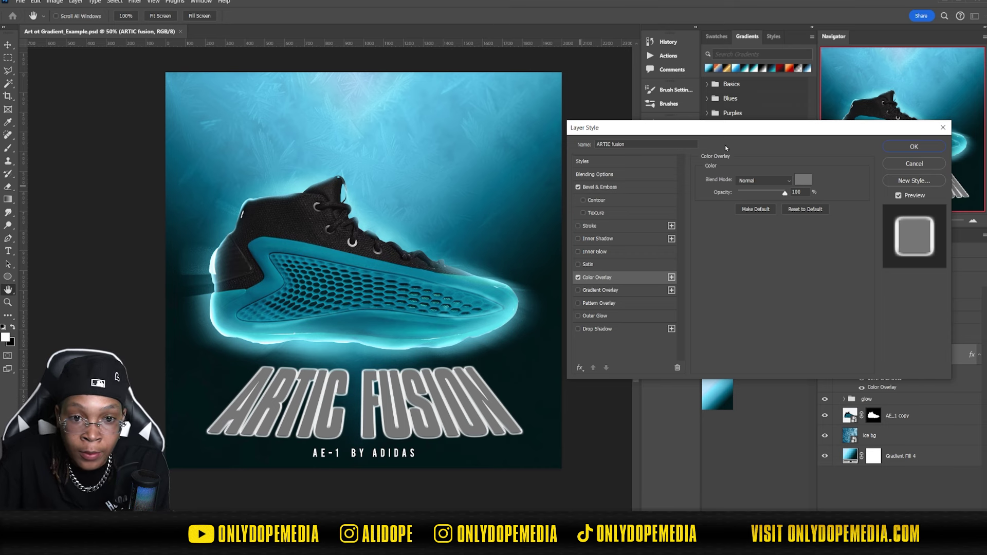
left_click(618, 186)
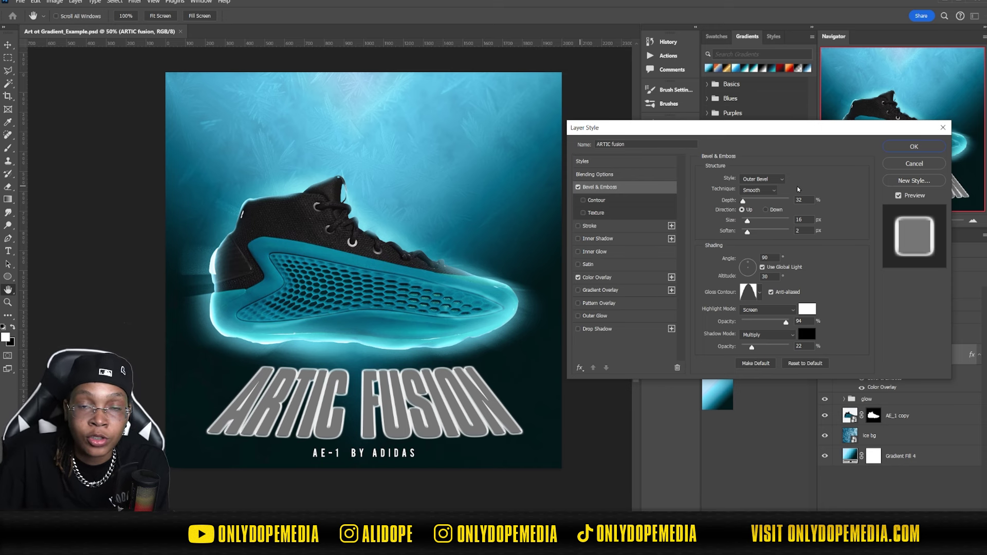
left_click(762, 179)
left_click(755, 189)
left_click_drag(743, 201, 768, 201)
left_click(800, 220)
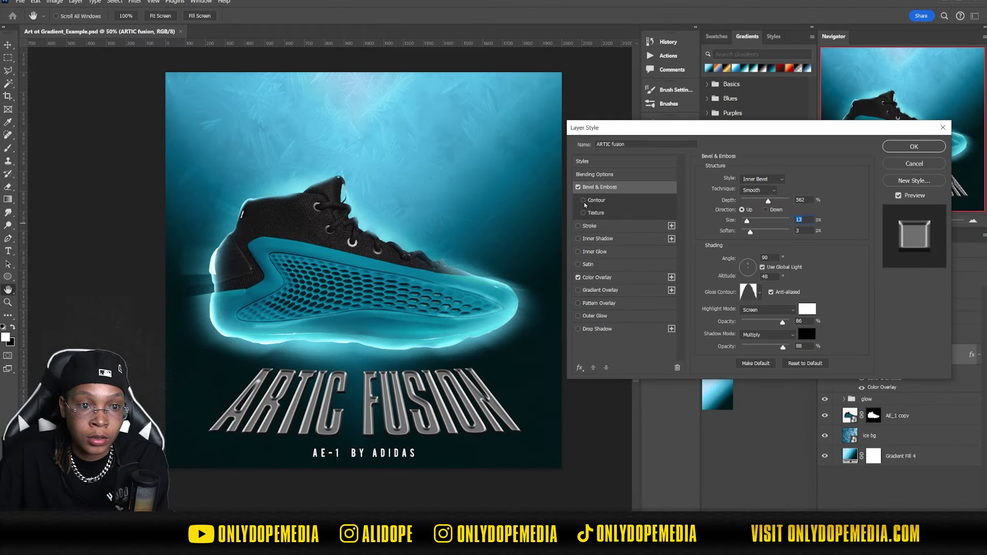
Enable the bevel's Contour with the cone-shaped preset and set its range to 83%
left_click(590, 200)
left_click(744, 183)
left_click(700, 206)
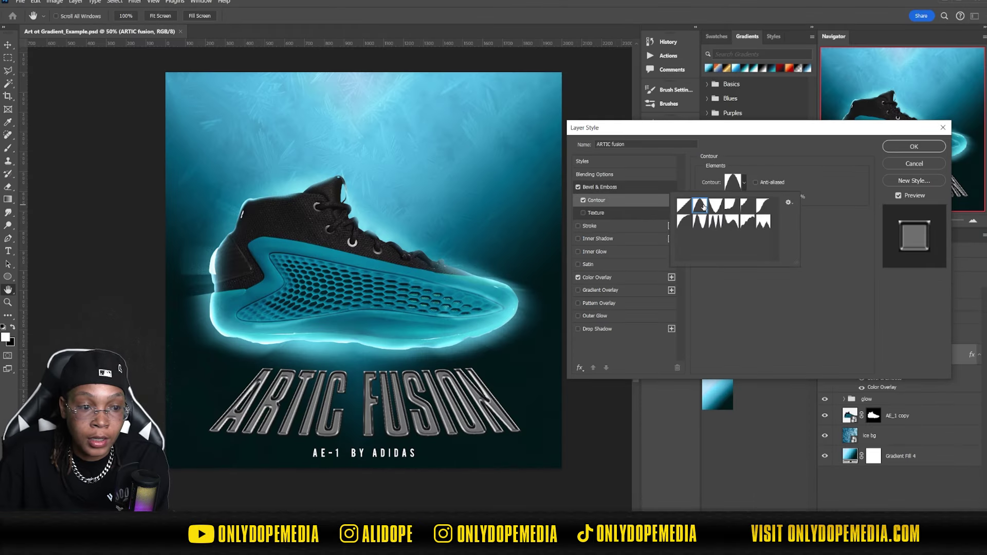
left_click(828, 215)
left_click_drag(751, 199, 785, 199)
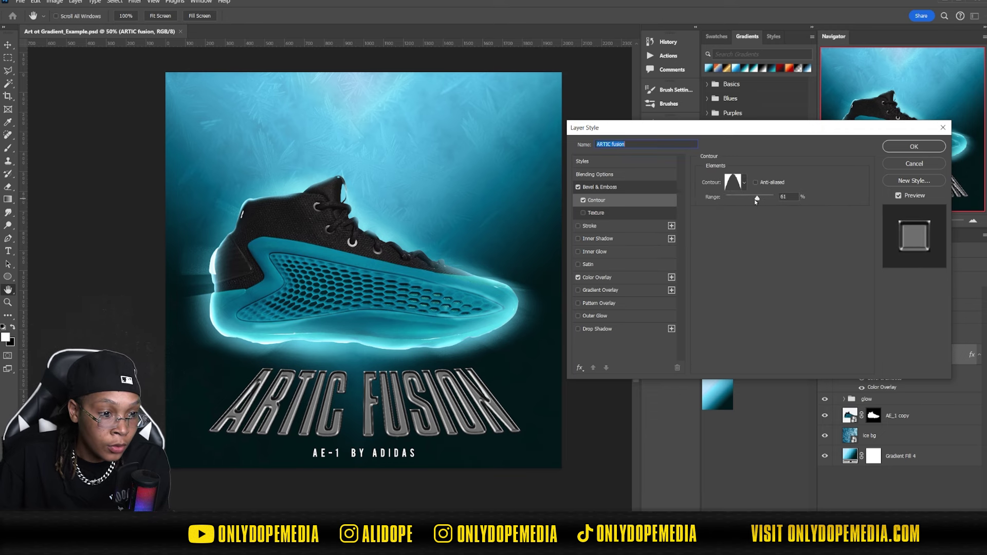
mouse_move(774, 198)
left_mouse_down()
mouse_move(758, 205)
mouse_move(769, 207)
left_mouse_up()
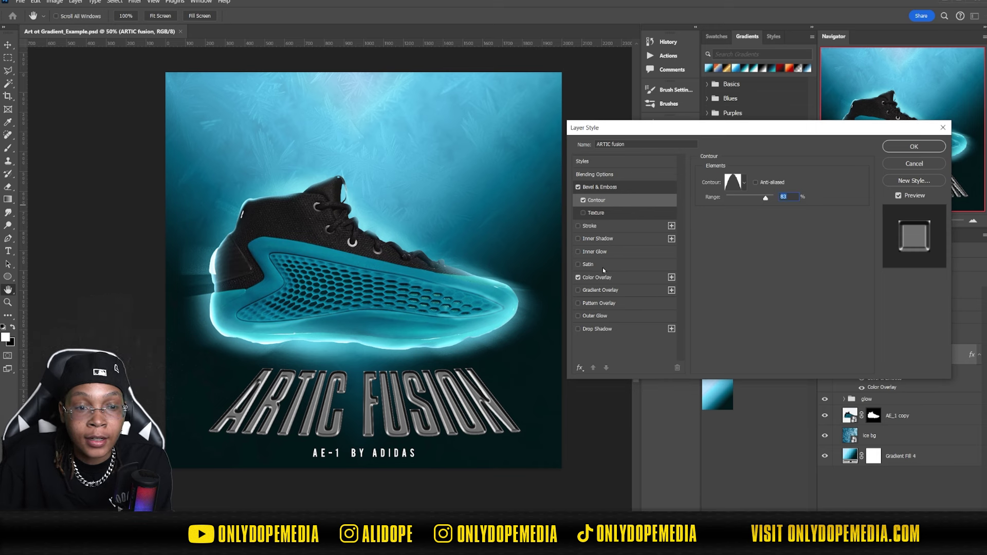
Enable Satin on the ARTIC FUSION title with Multiply blending and a gray (7c7c7c) color
left_click(588, 264)
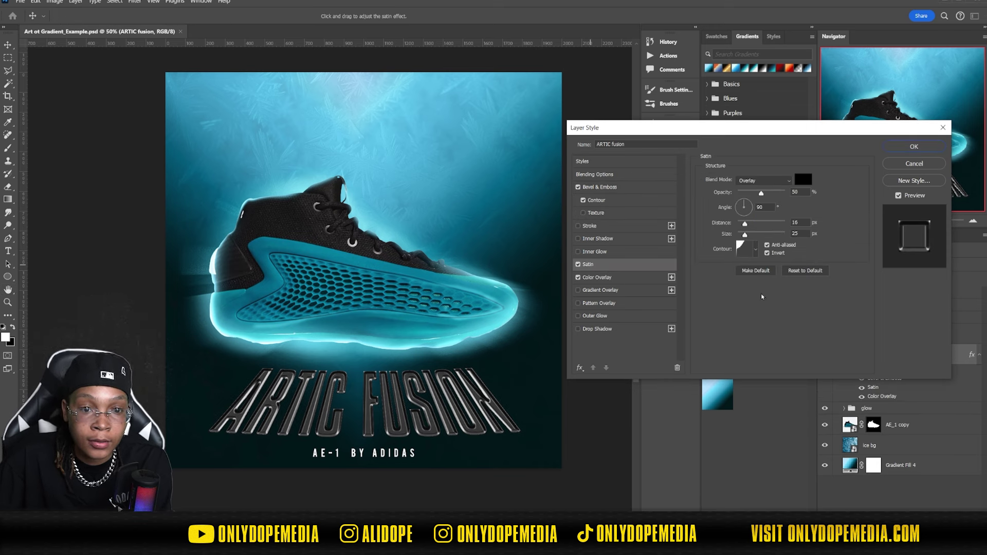
left_click(764, 181)
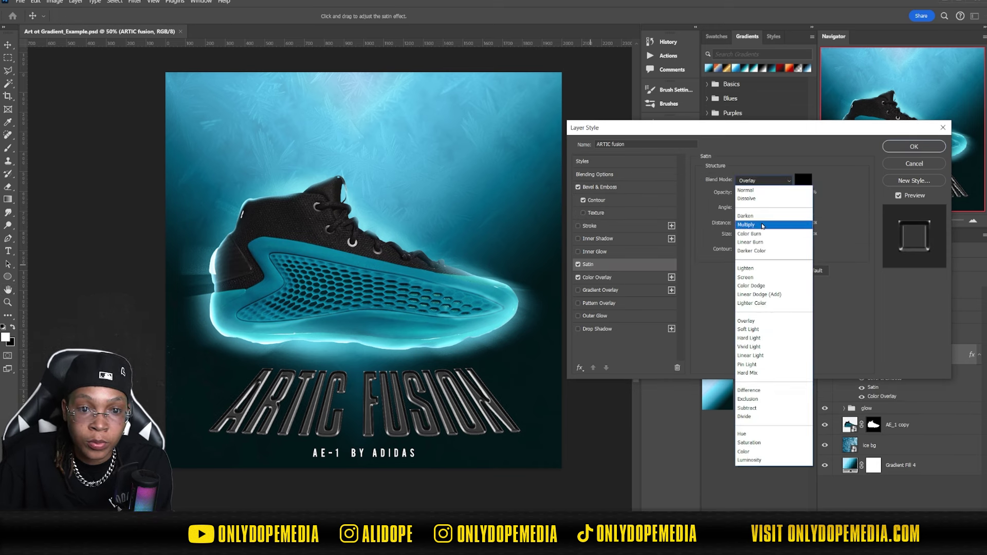
left_click(764, 225)
left_click(806, 180)
mouse_move(692, 314)
left_mouse_down()
mouse_move(668, 324)
mouse_move(647, 300)
left_mouse_up()
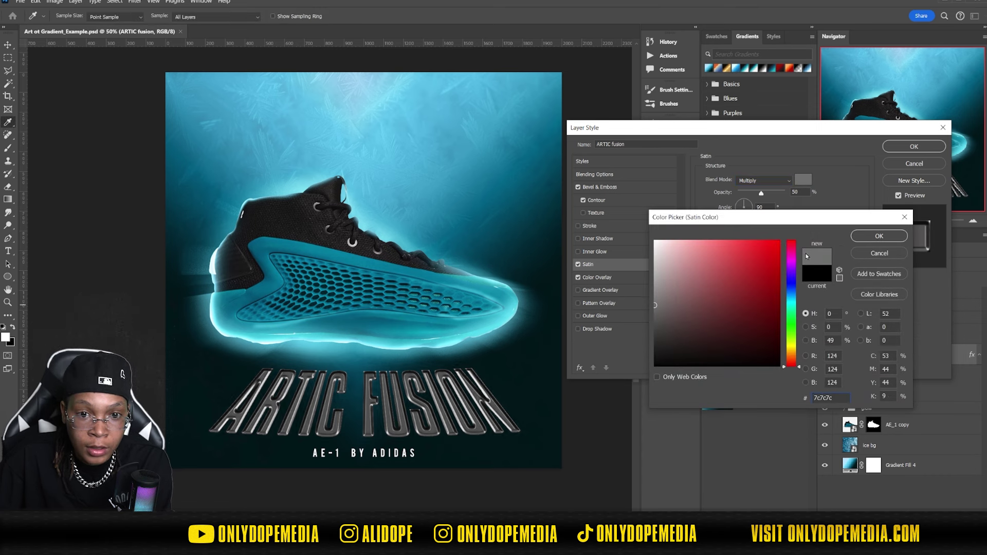
left_click(859, 241)
Set the Satin angle to 68°, distance to 194 px and size to 166 px, with the last contour preset of the first row
left_click(741, 204)
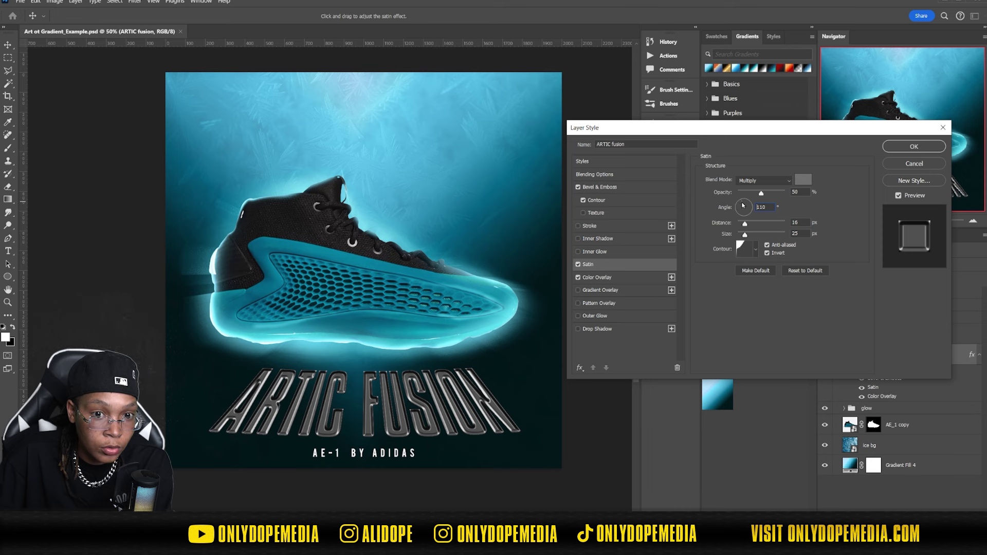
left_click_drag(745, 223, 771, 236)
left_click(755, 249)
left_click(696, 272)
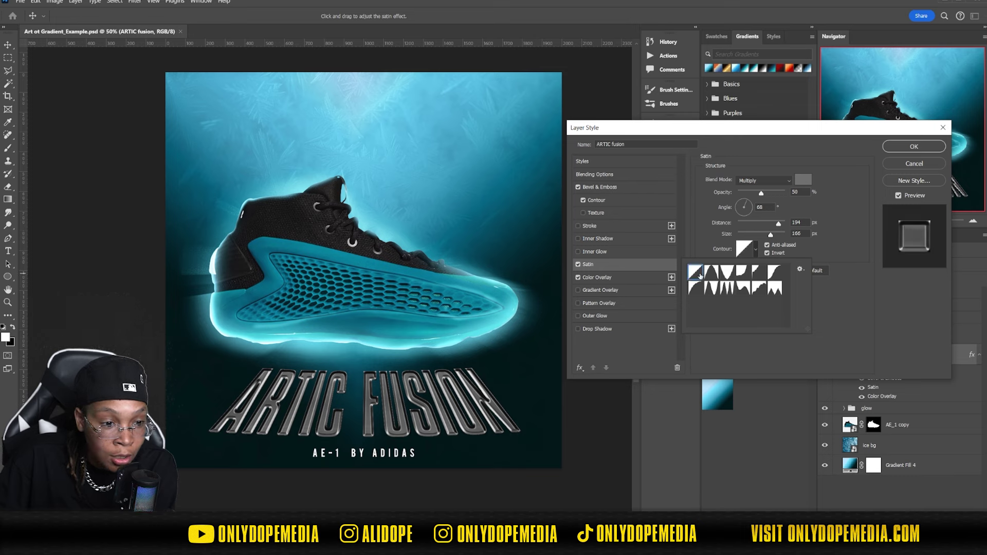
double_click(777, 274)
Lower the bevel contour's range to about 58%, apply the title's layer styles and collapse its effects list
left_click(597, 187)
left_click(596, 200)
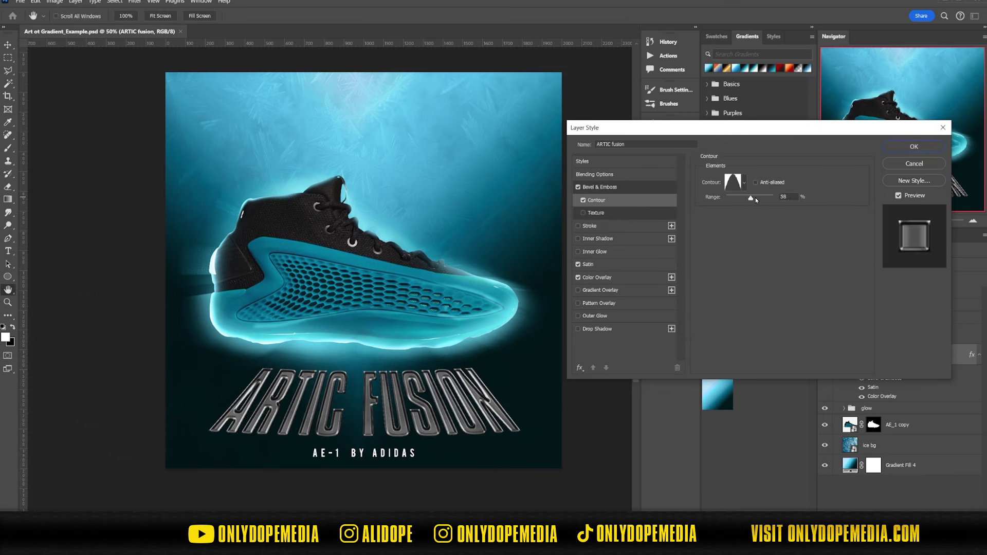
left_click(914, 146)
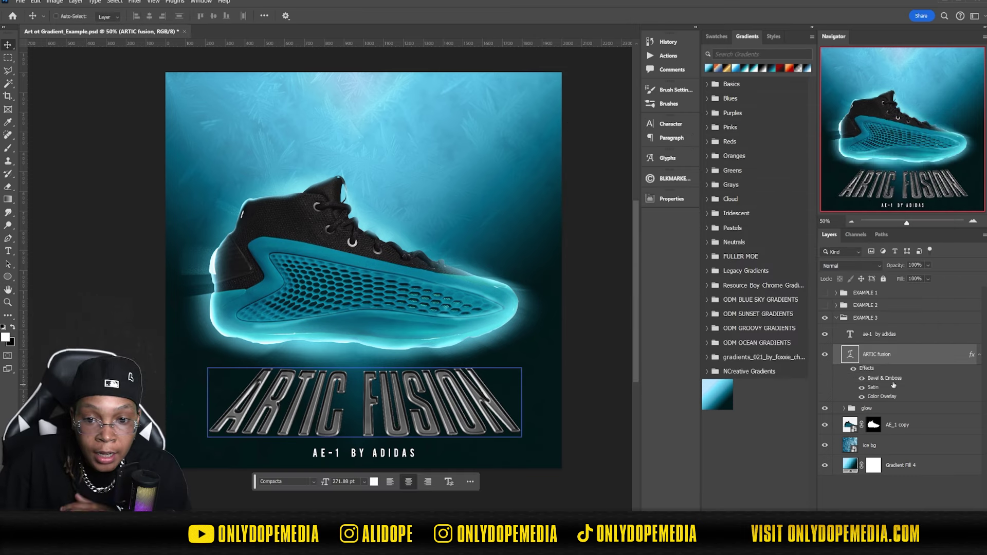
left_click(979, 355)
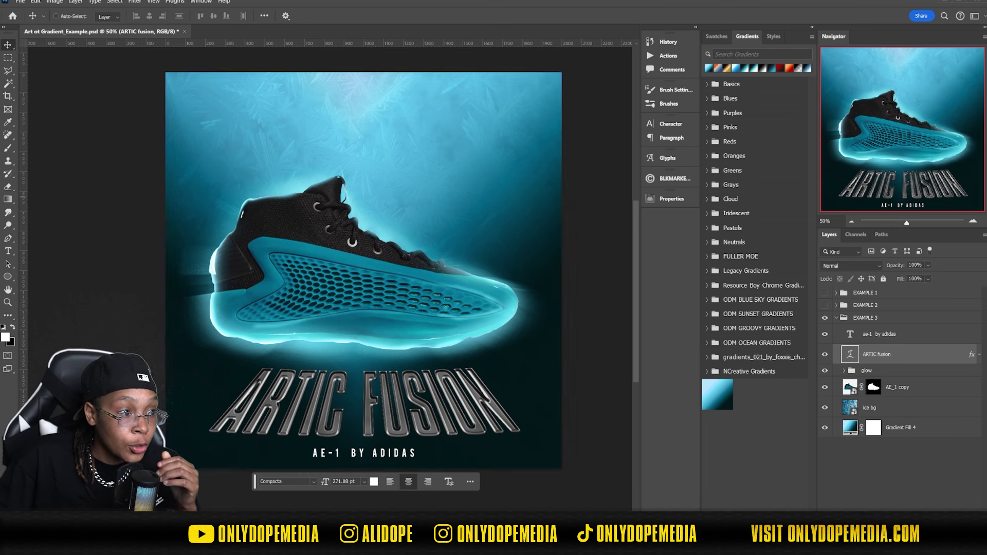
Draw a Reflected gradient upward from the title to the shoe, using a silver preset from the Resource Boy Chrome Gradients
key("g")
left_click(144, 16)
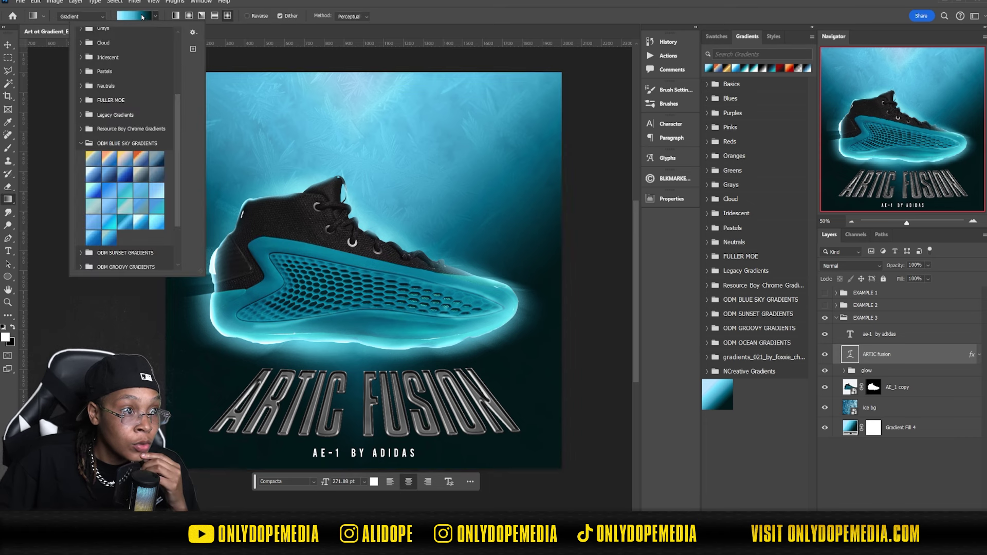
left_click(82, 145)
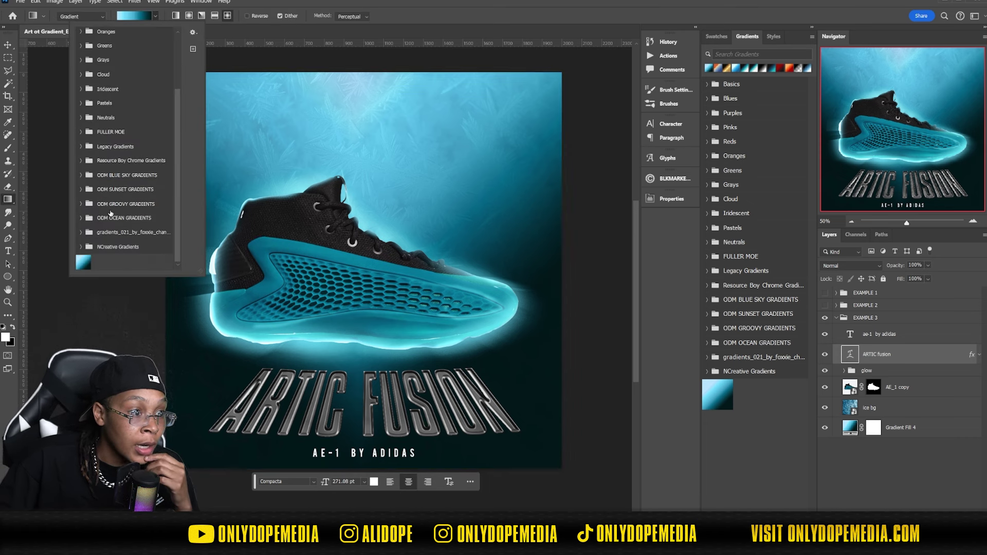
left_click(85, 163)
scroll(149, 158, "down", 5)
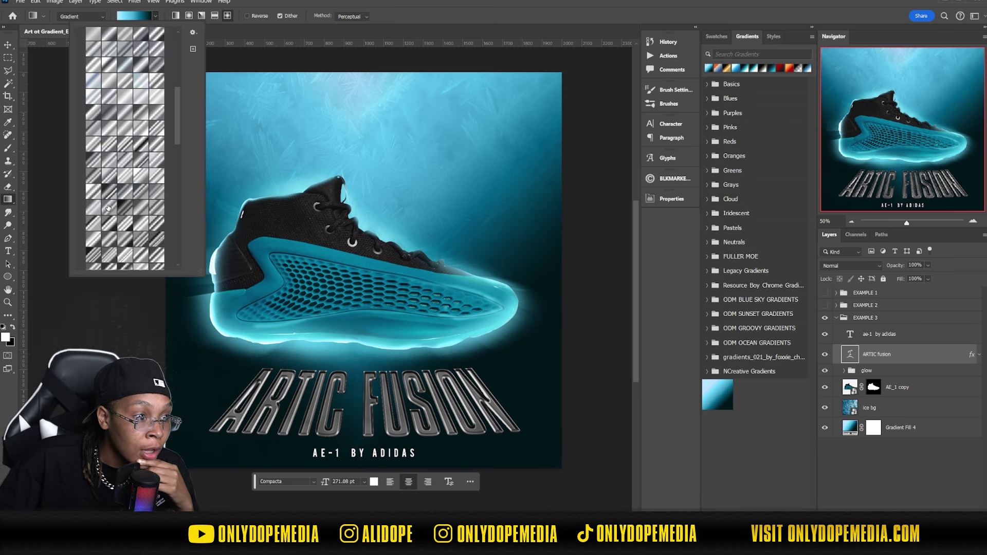
left_click(107, 194)
scroll(144, 193, "down", 3)
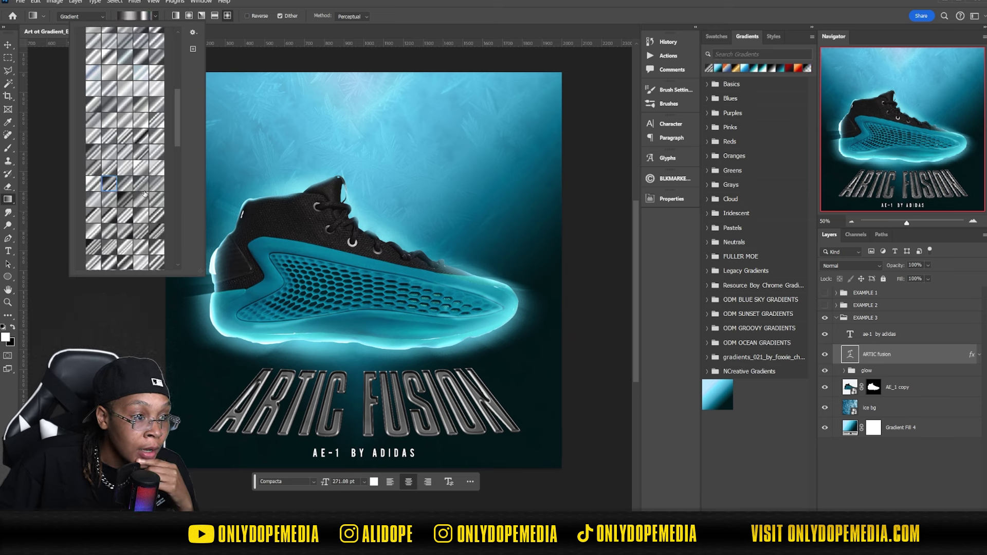
scroll(144, 194, "down", 2)
left_click(128, 212)
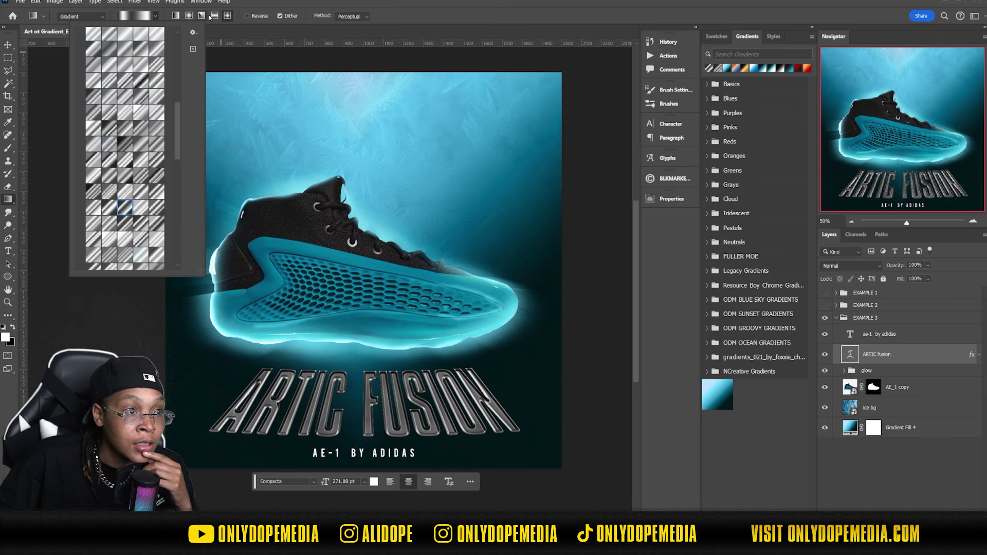
left_click(219, 19)
left_click_drag(373, 400, 373, 198)
Liquify the chrome gradient into swirling liquid-metal waves with a size 900 warp brush at pressure 100, as a smart filter
left_click(135, 2)
left_click(154, 38)
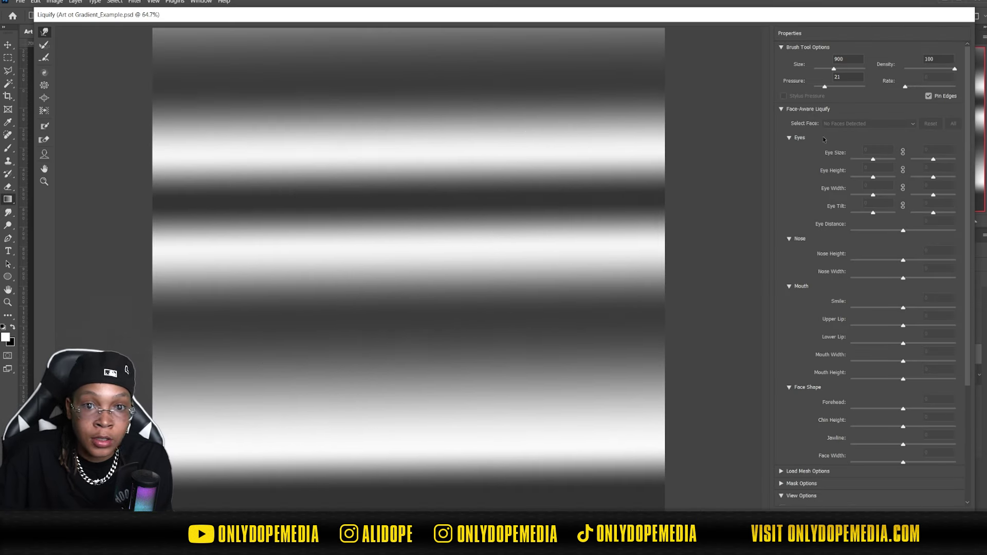
mouse_move(727, 132)
left_mouse_down()
mouse_move(345, 131)
mouse_move(226, 336)
mouse_move(357, 131)
mouse_move(665, 435)
mouse_move(289, 281)
mouse_move(600, 429)
mouse_move(406, 445)
mouse_move(297, 430)
left_mouse_up()
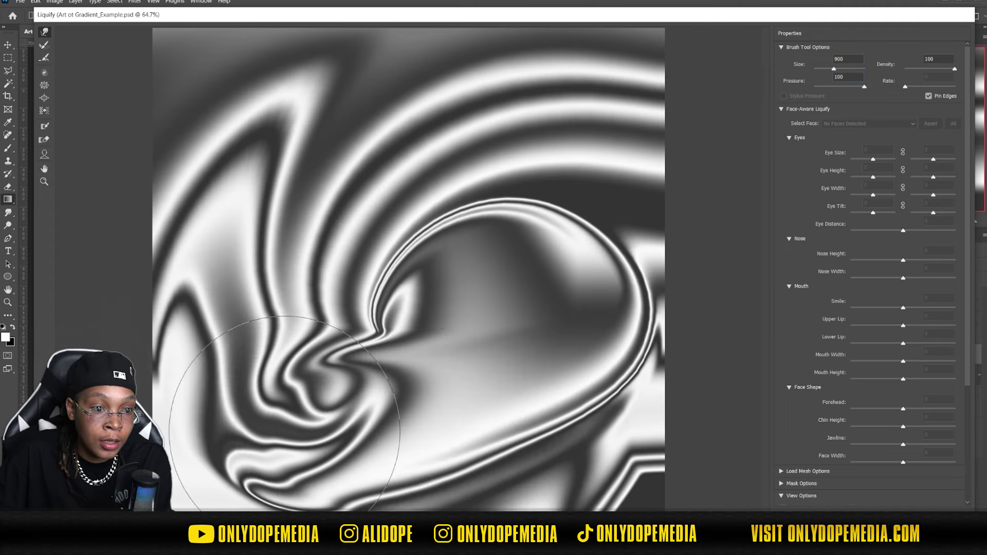
mouse_move(418, 320)
left_mouse_down()
mouse_move(208, 188)
mouse_move(360, 139)
mouse_move(426, 149)
left_mouse_up()
mouse_move(581, 244)
left_mouse_down()
mouse_move(576, 329)
mouse_move(459, 323)
mouse_move(452, 364)
mouse_move(529, 254)
left_mouse_up()
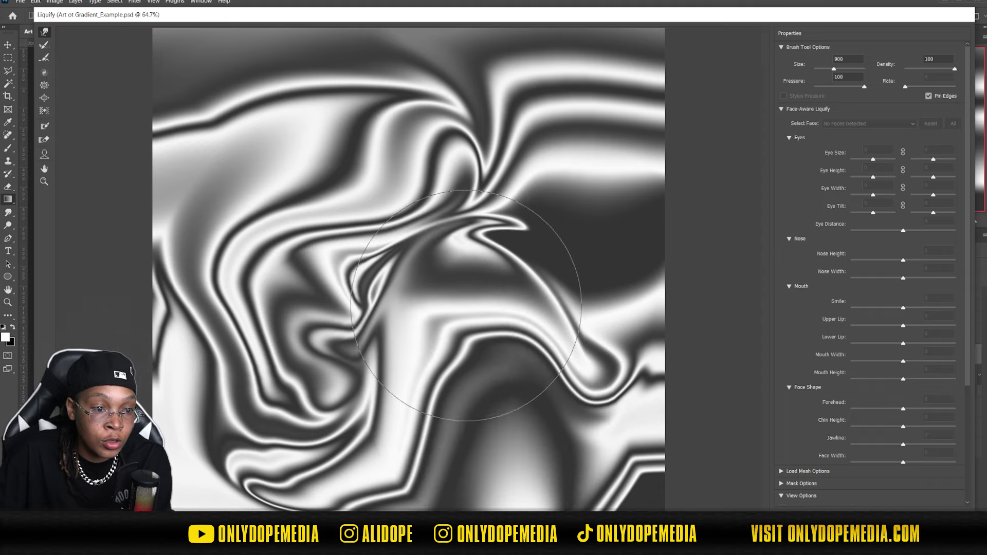
left_click_drag(251, 169, 82, 51)
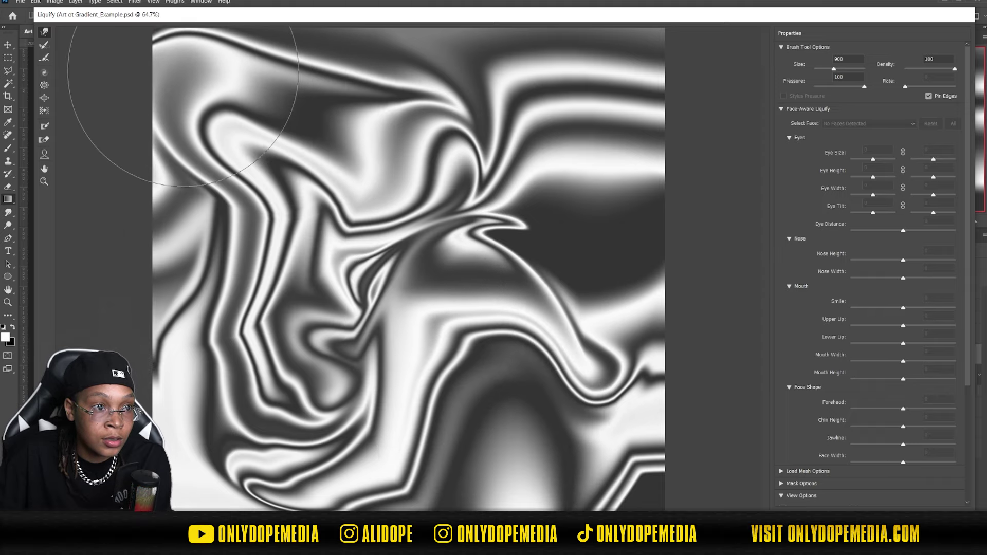
mouse_move(530, 98)
left_mouse_down()
mouse_move(673, 261)
mouse_move(374, 209)
mouse_move(550, 416)
left_mouse_up()
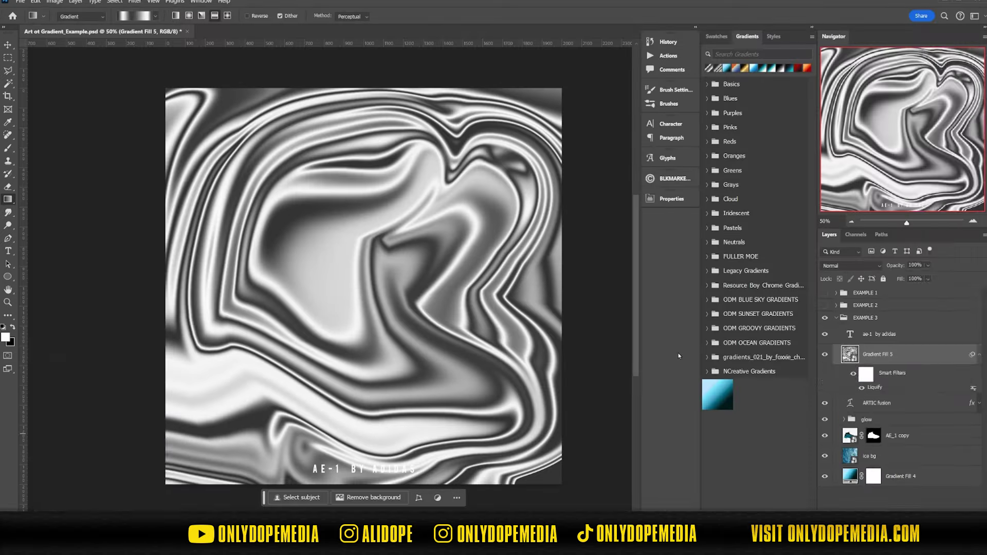
Clip the liquified chrome gradient to the ARTIC FUSION title and convert the title layer to a smart object
right_click(901, 360)
left_click(928, 337)
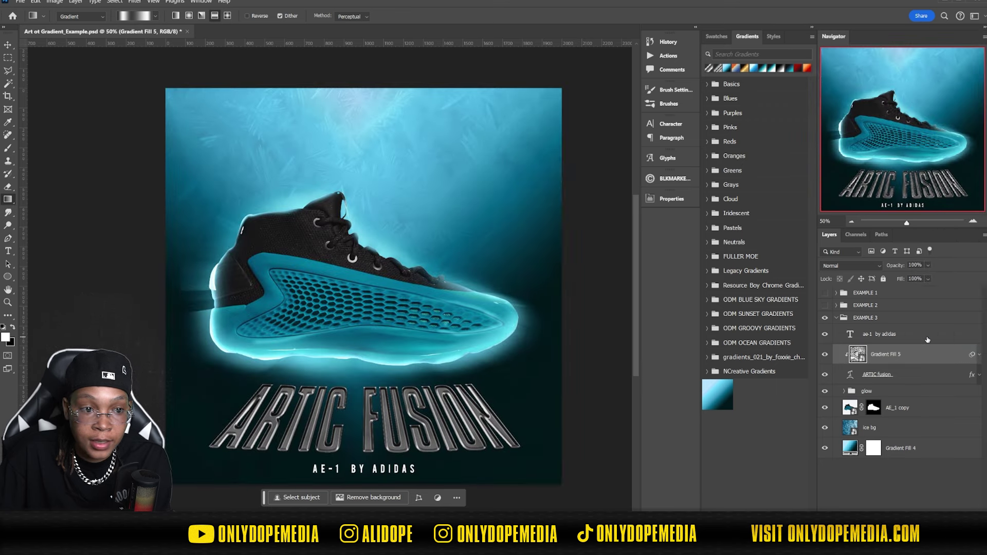
left_click(927, 380)
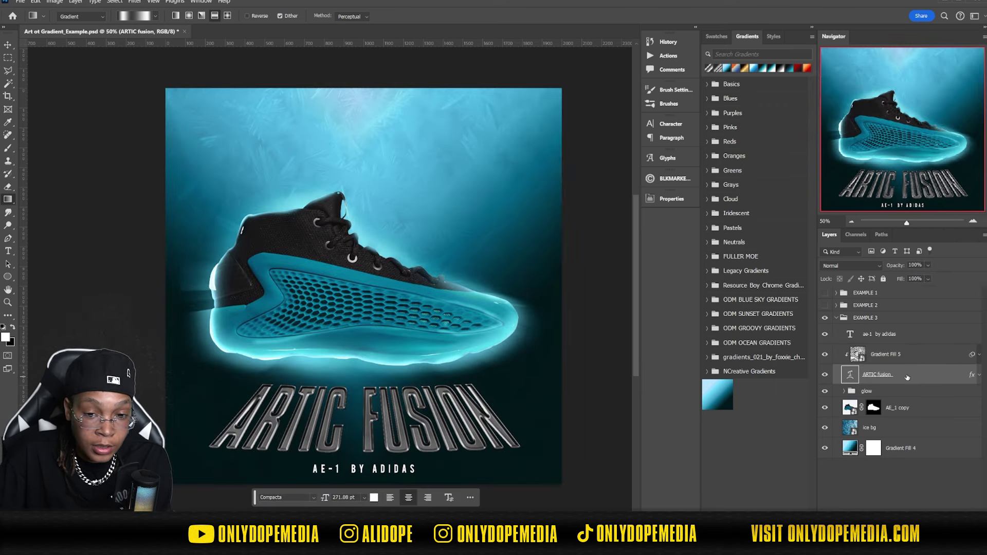
right_click(909, 377)
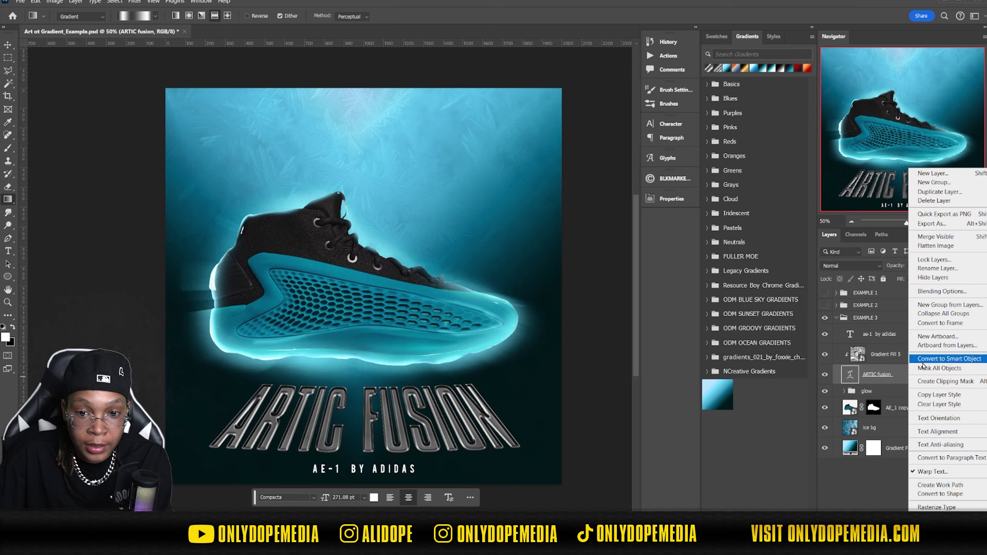
left_click(926, 358)
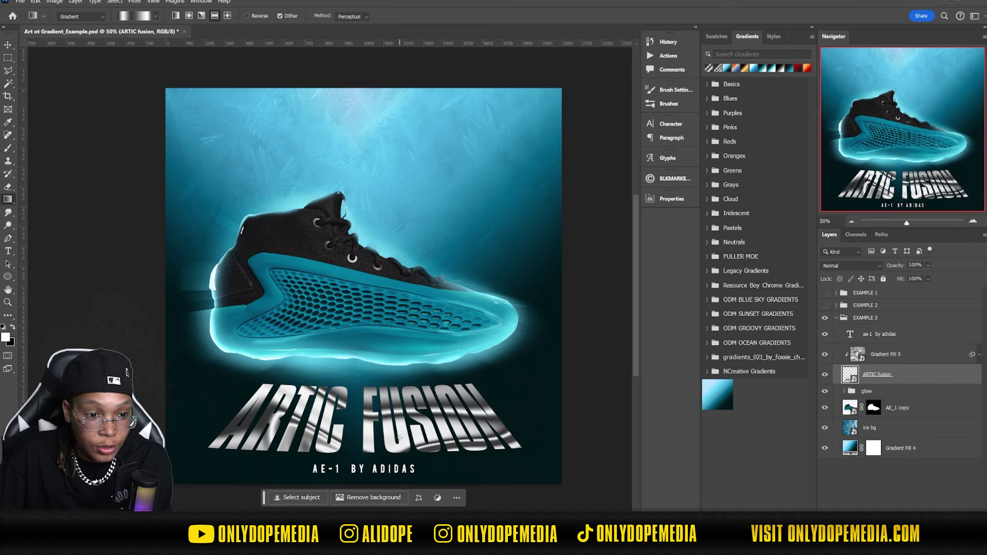
Release the chrome gradient's clipping mask and clip it to the ARTIC FUSION title again
right_click(911, 364)
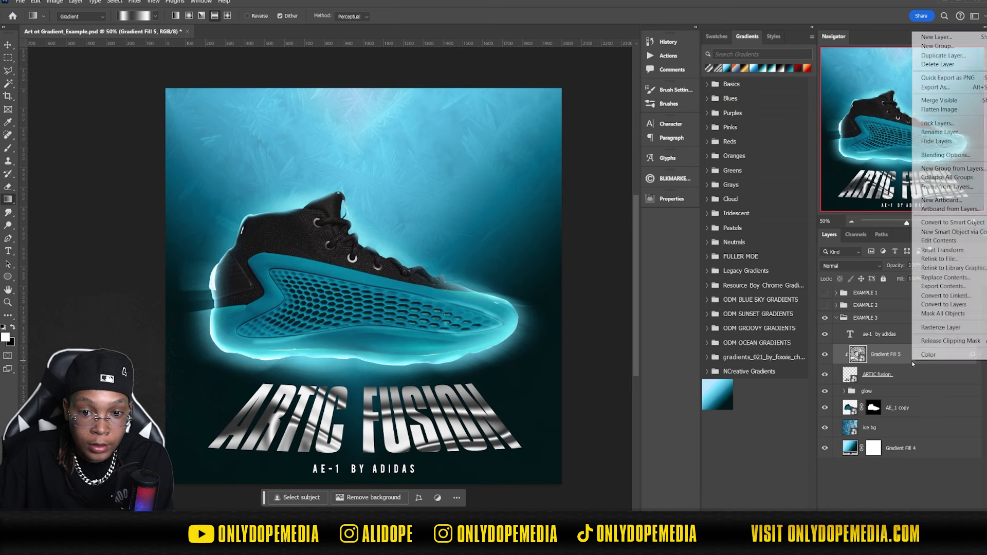
left_click(930, 346)
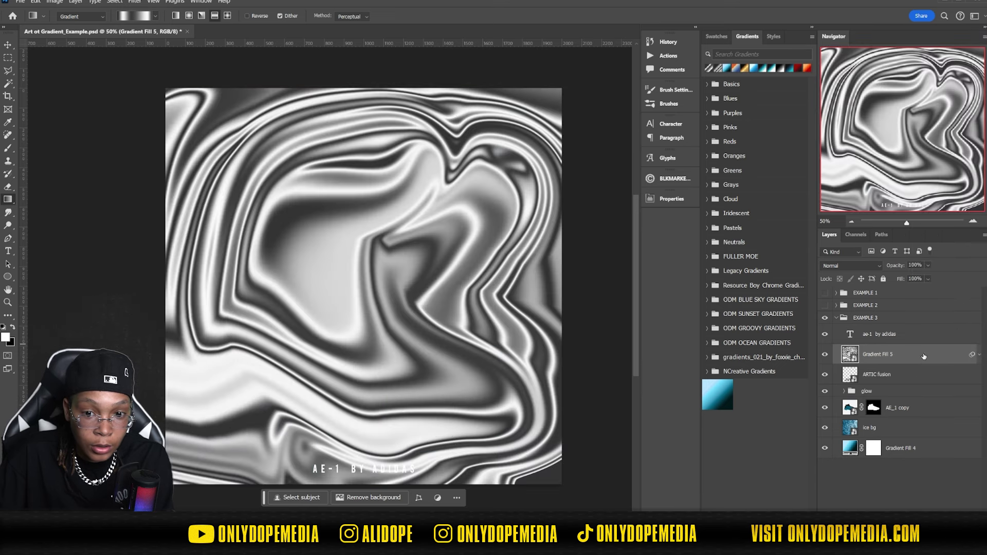
right_click(923, 356)
left_click(935, 339)
Reposition the clipped chrome gradient over the title, blend it in Overlay mode at 78% opacity and deselect the layer
key("v")
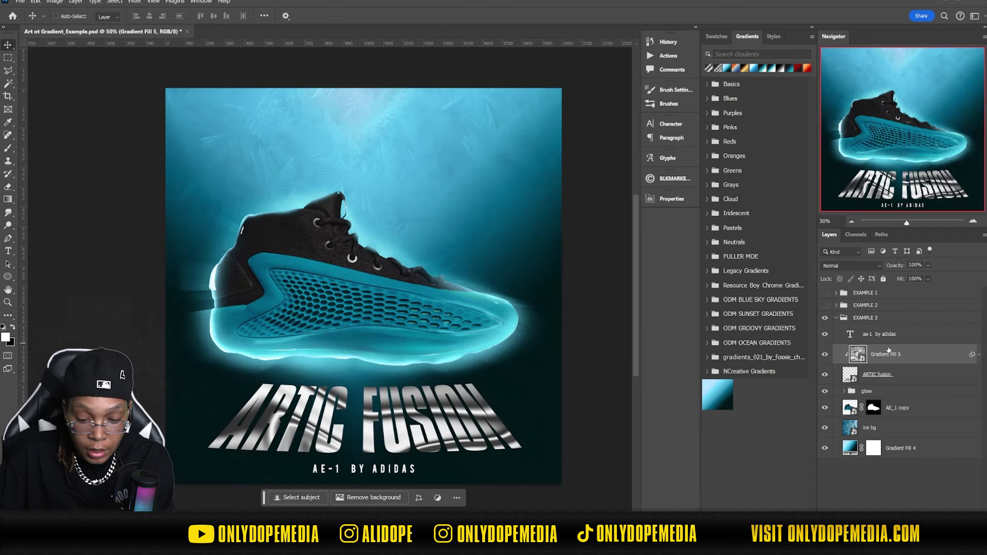
left_click_drag(427, 425, 452, 437)
left_click(851, 265)
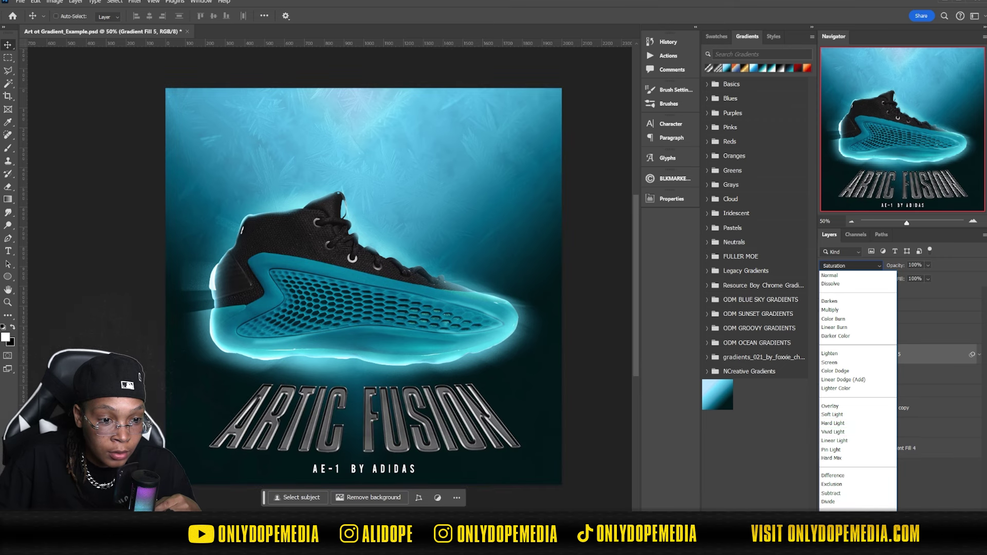
key("Escape")
left_click_drag(895, 265, 867, 272)
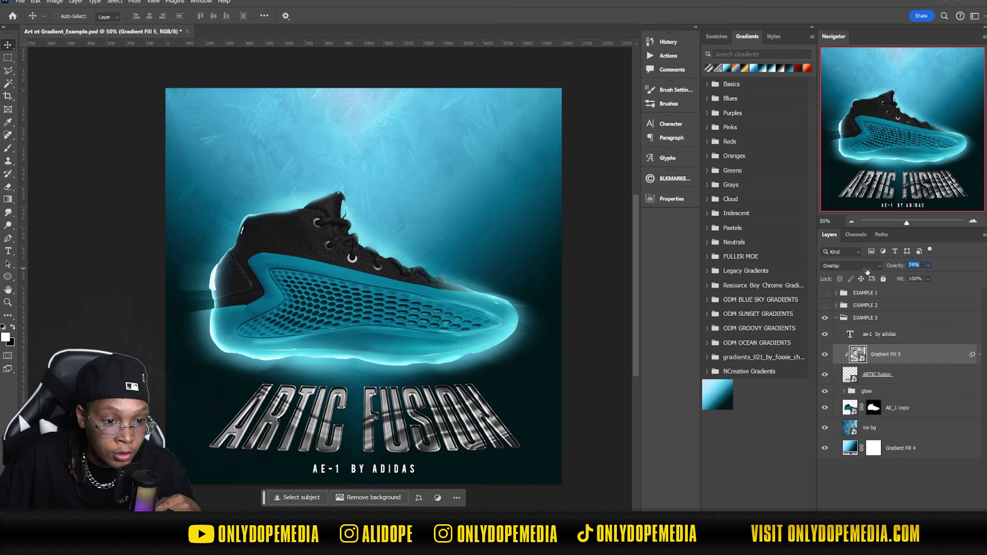
left_click(904, 496)
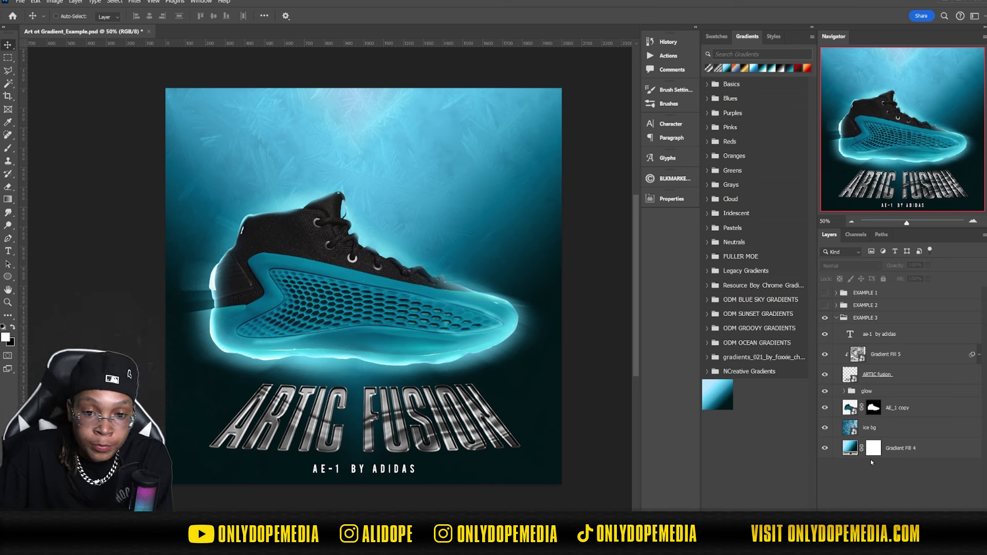
Add a new layer above the chrome gradient and set up a 500 px Soft Round brush at 100% flow
left_click(905, 354)
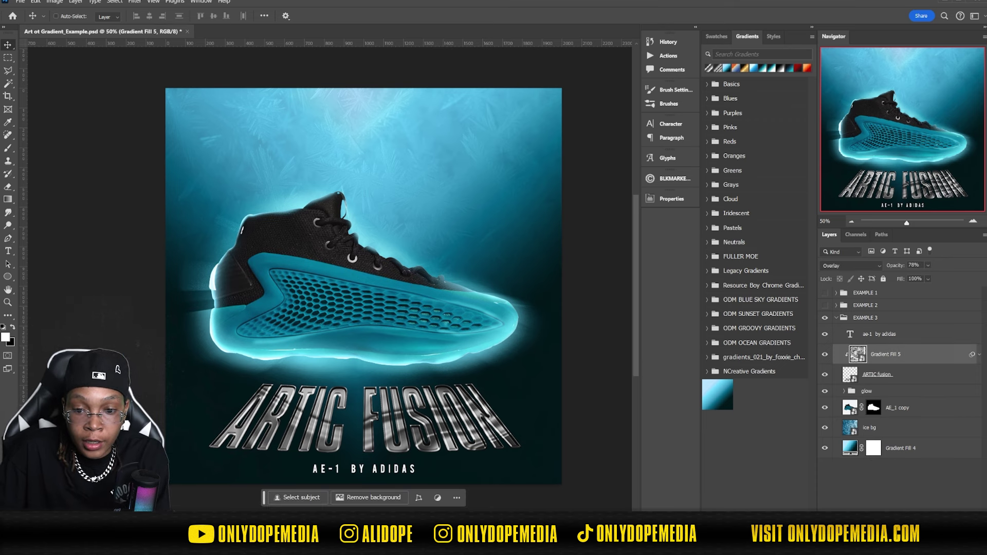
key("ctrl+shift+alt+n")
key("b")
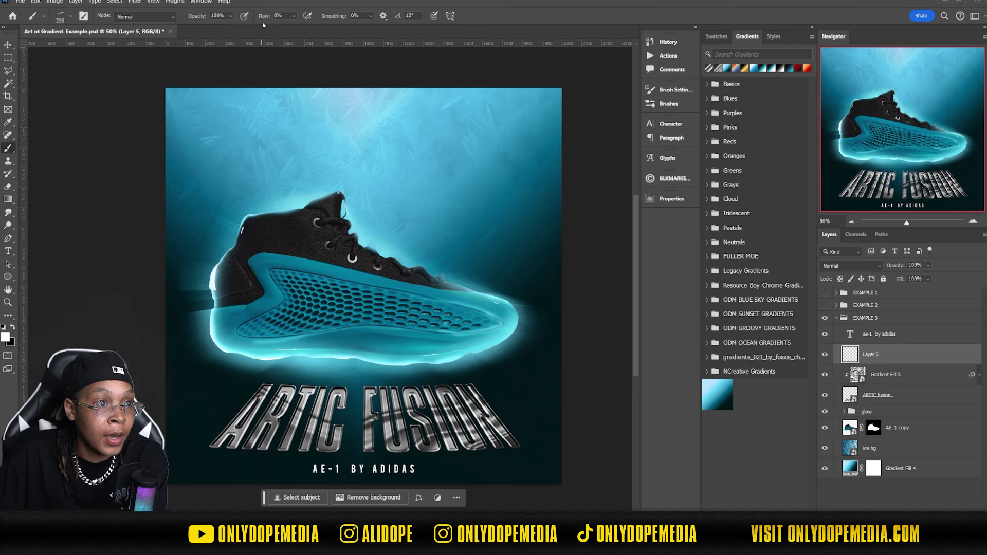
key("bracketright")
key("bracketright")
key("bracketright")
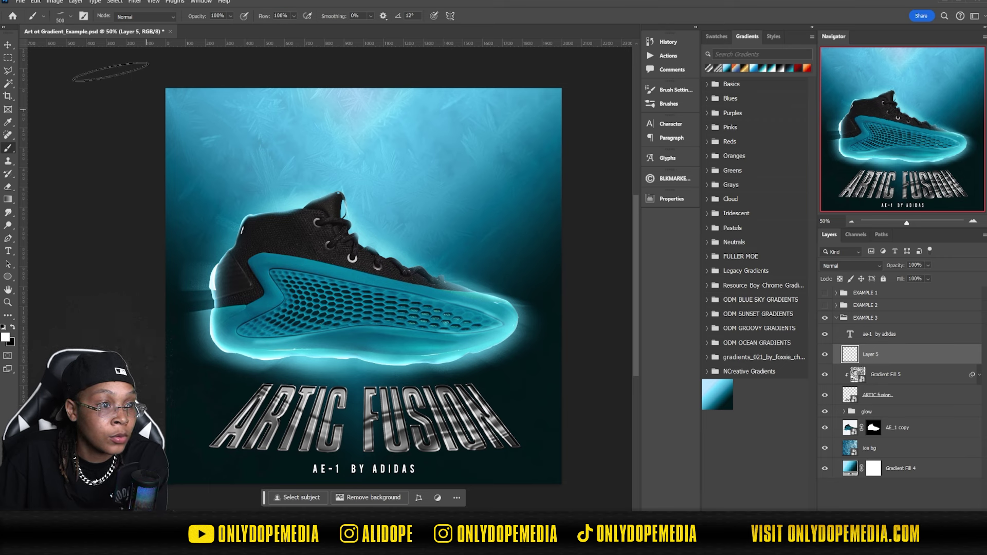
left_click(70, 16)
left_click(74, 146)
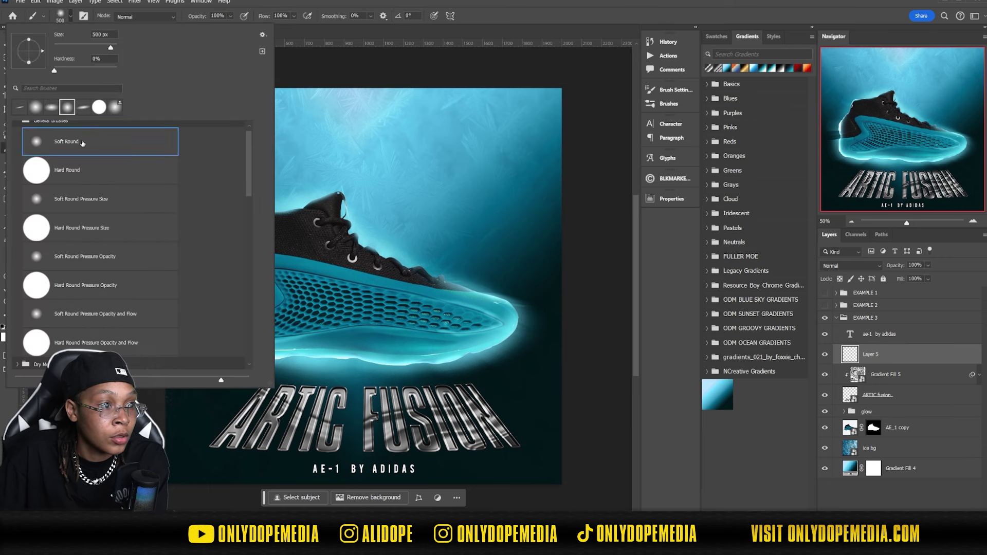
double_click(84, 147)
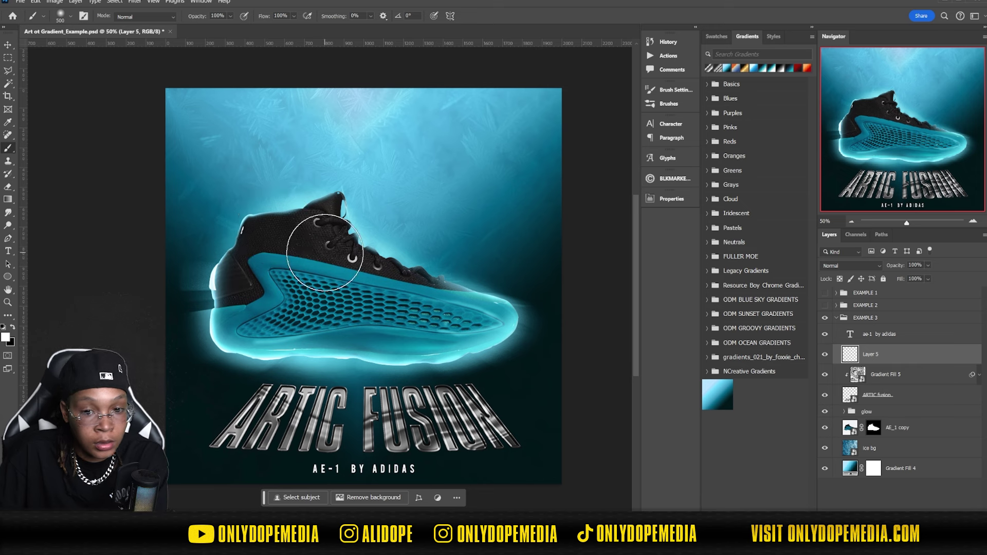
Enlarge the brush to 900 px and paint a single soft white dab over the rear side of the shoe
key("bracketright")
key("bracketright")
key("bracketright")
key("bracketright")
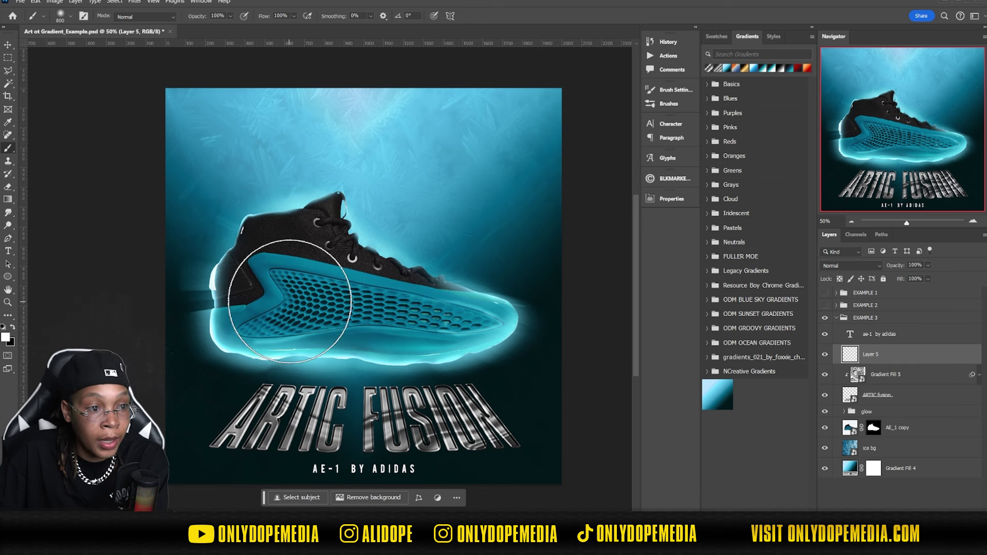
left_click(295, 294)
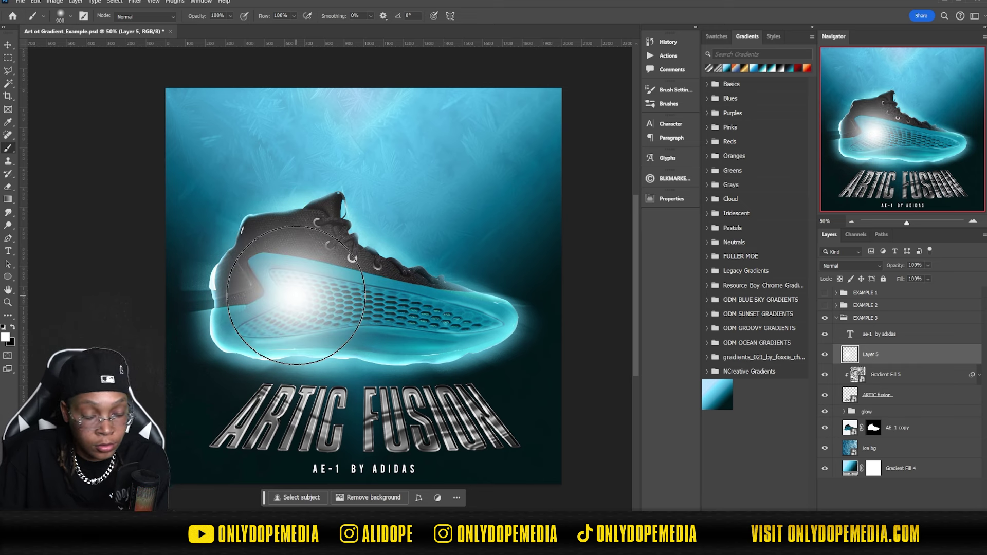
Undo the white dab on the shoe, then try a 900 px dab over the ARTIC lettering and undo it
key("ctrl+z")
left_click(283, 419)
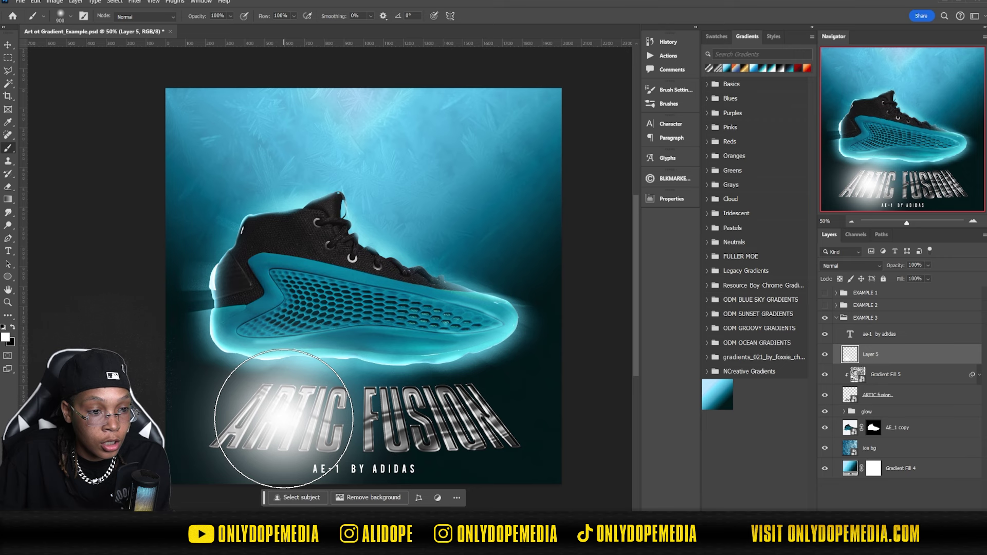
key("ctrl+z")
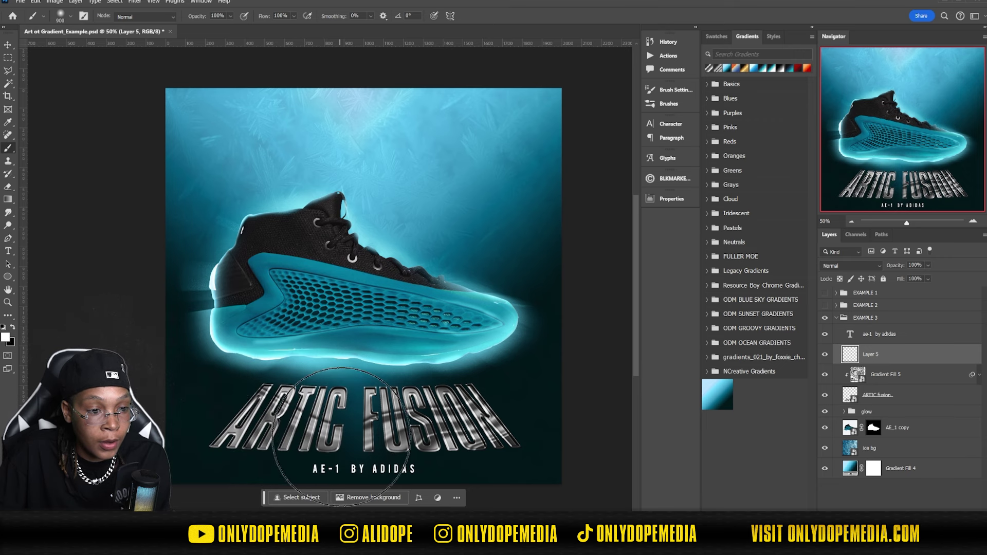
Paint soft white 900 px dabs below the title's middle and above its right end, plus a 600 px dab above its left end
left_click(342, 437)
left_click(487, 383)
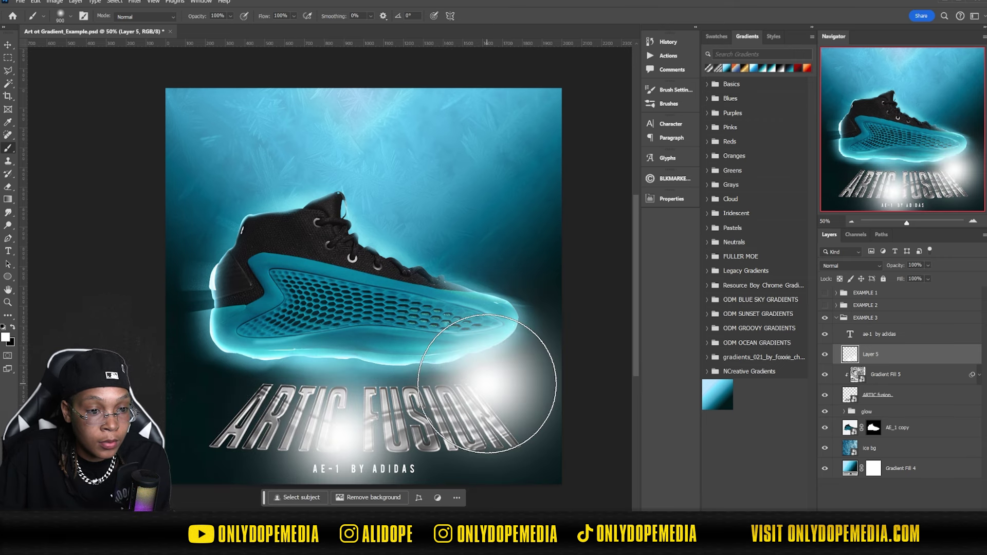
key("ctrl+z")
left_click(478, 385)
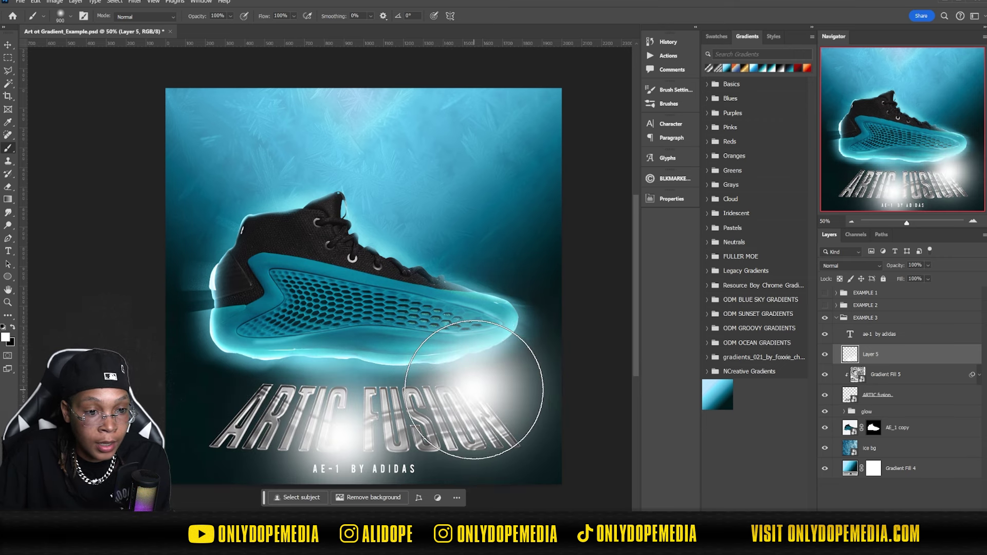
key("bracketleft")
key("bracketleft")
key("bracketleft")
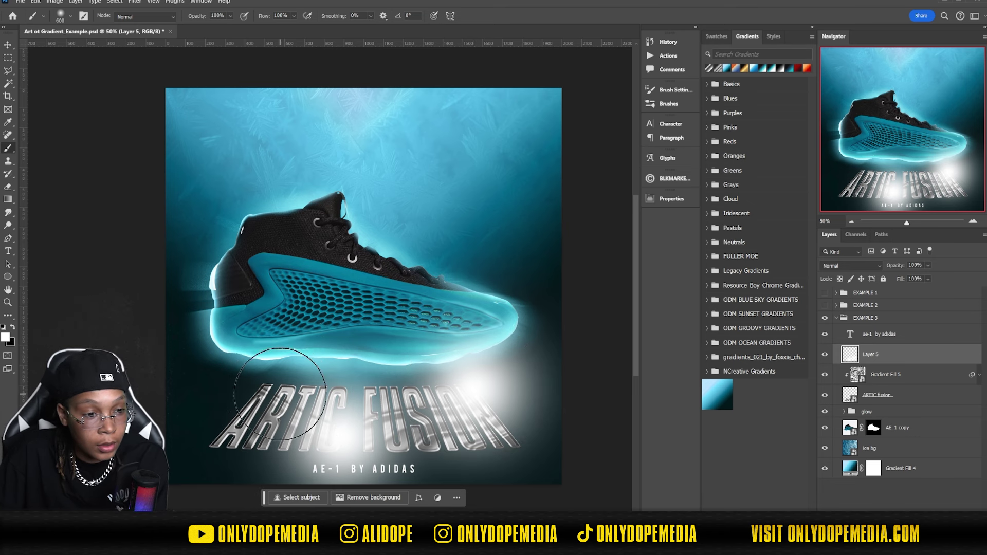
left_click(272, 386)
key("v")
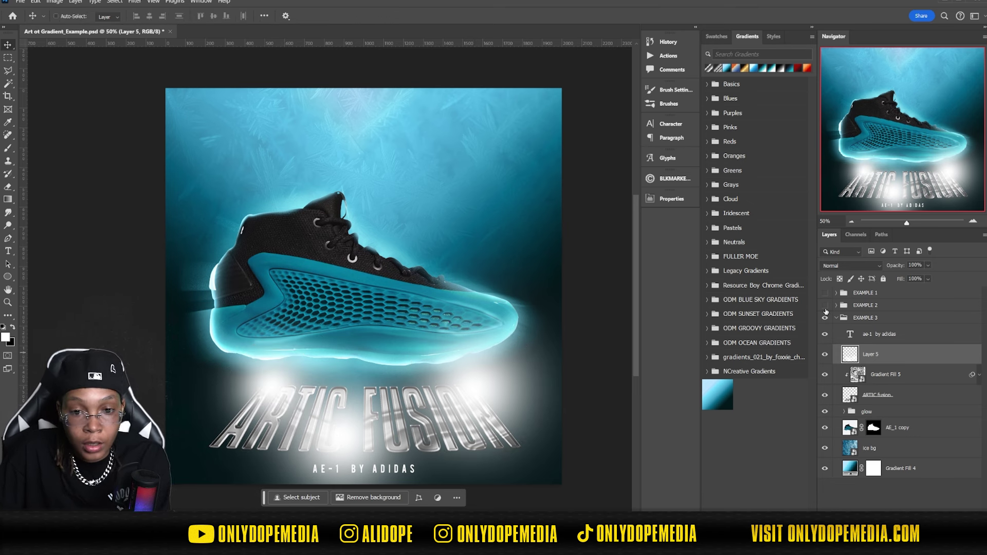
Clip the highlight layer to the ARTIC FUSION title and blend it in Linear Dodge (Add) mode at 97% opacity
right_click(896, 360)
left_click(920, 216)
left_click(882, 394)
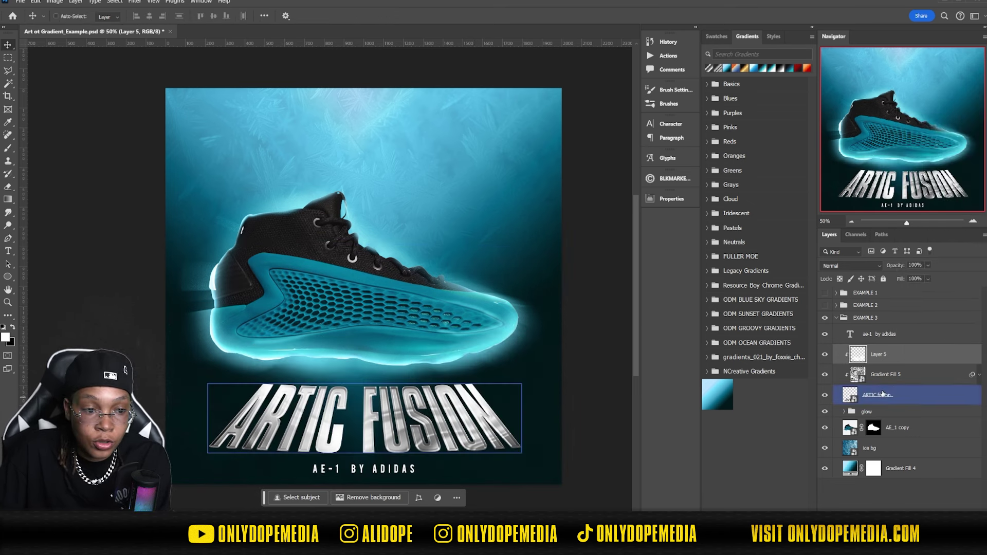
left_click(857, 267)
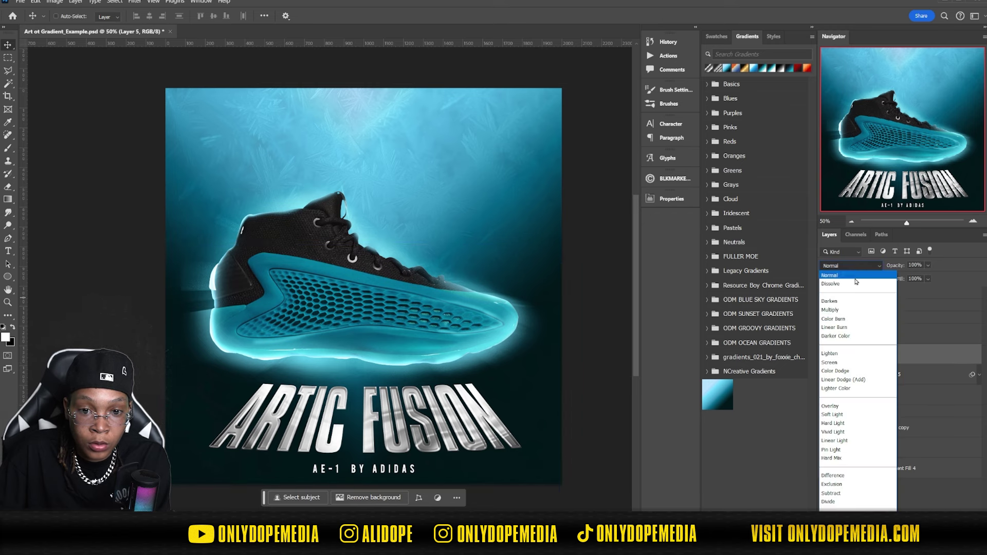
left_click(841, 385)
mouse_move(900, 269)
left_mouse_down()
mouse_move(877, 265)
mouse_move(948, 264)
left_mouse_up()
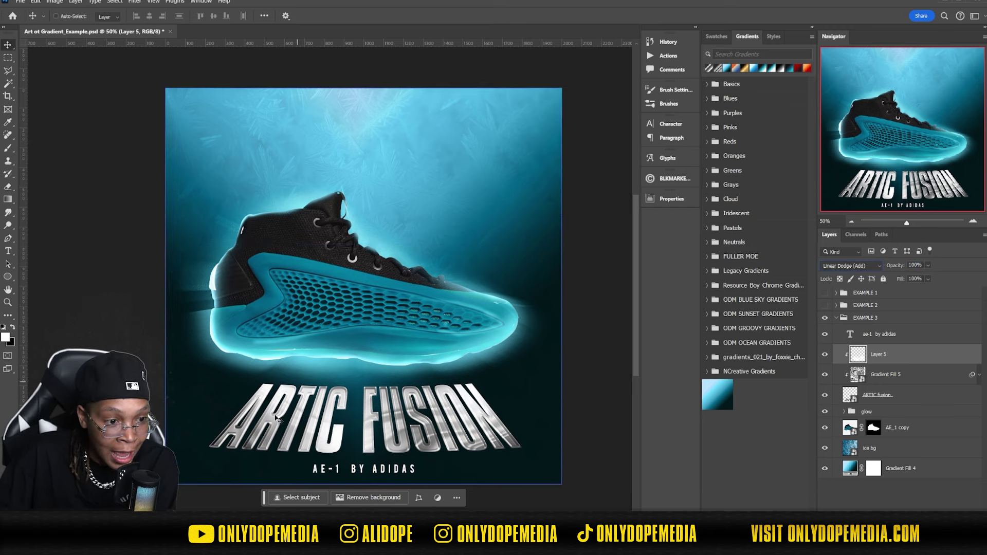
left_click_drag(889, 268, 849, 276)
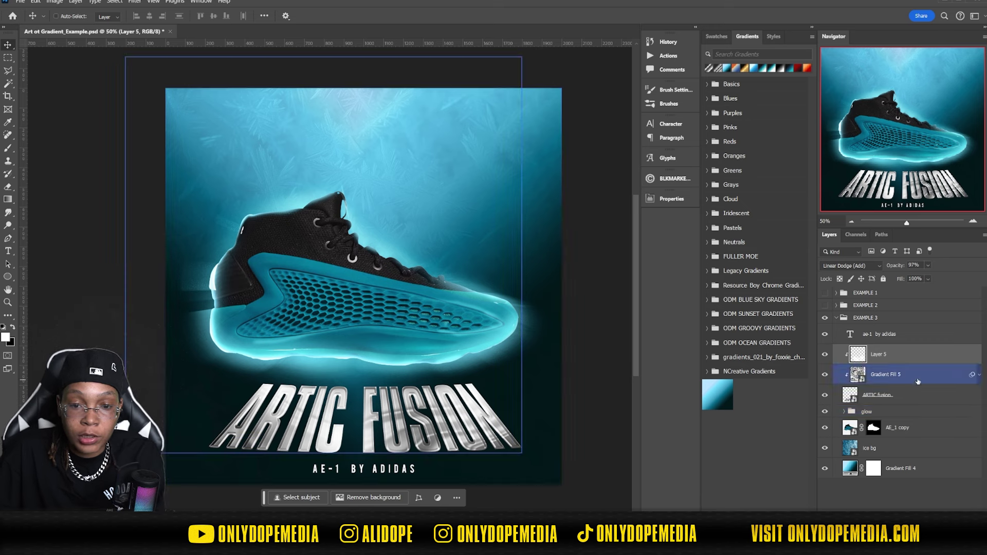
Group the title, chrome gradient and highlight layers and name the group "artic text"
left_click(915, 396)
left_click(914, 355, "shift")
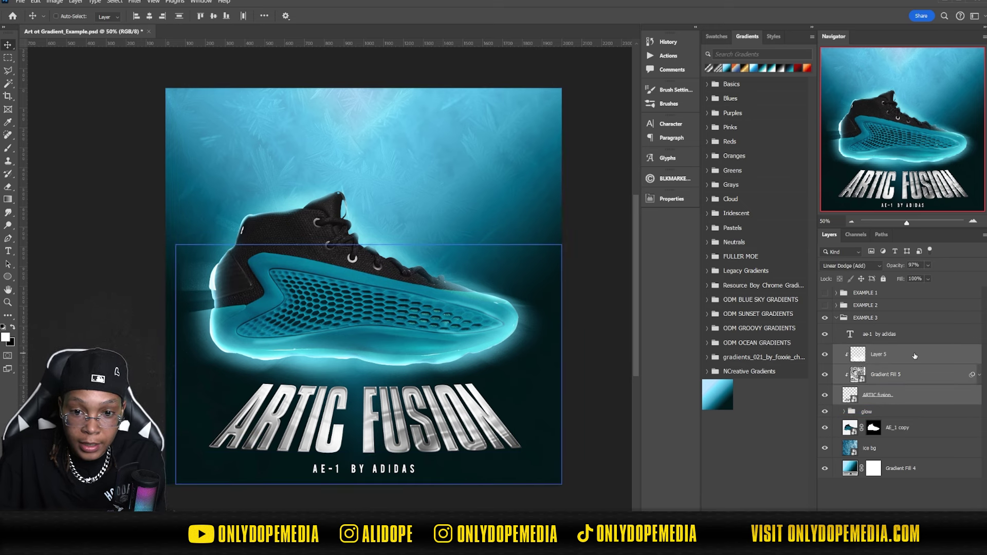
key("ctrl+g")
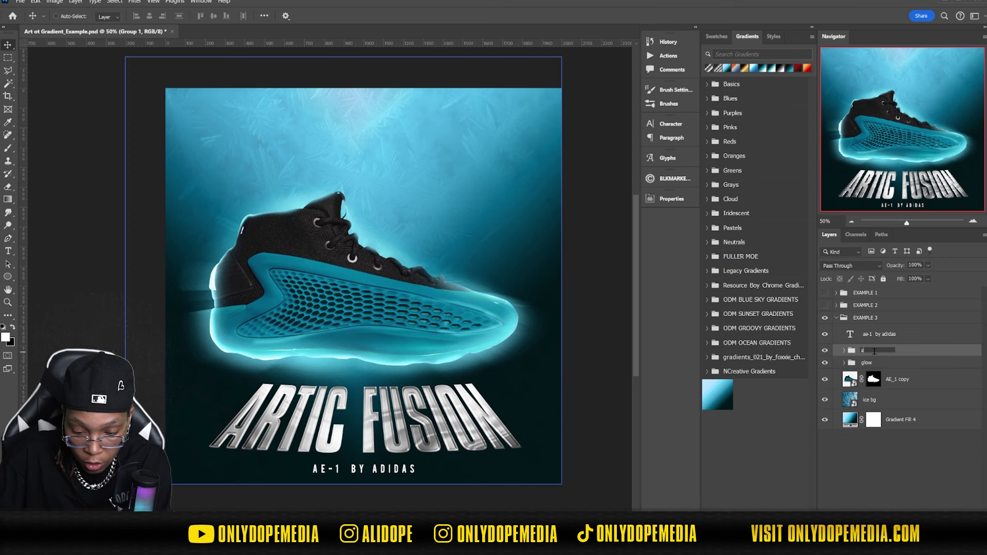
type("xt")
key("Return")
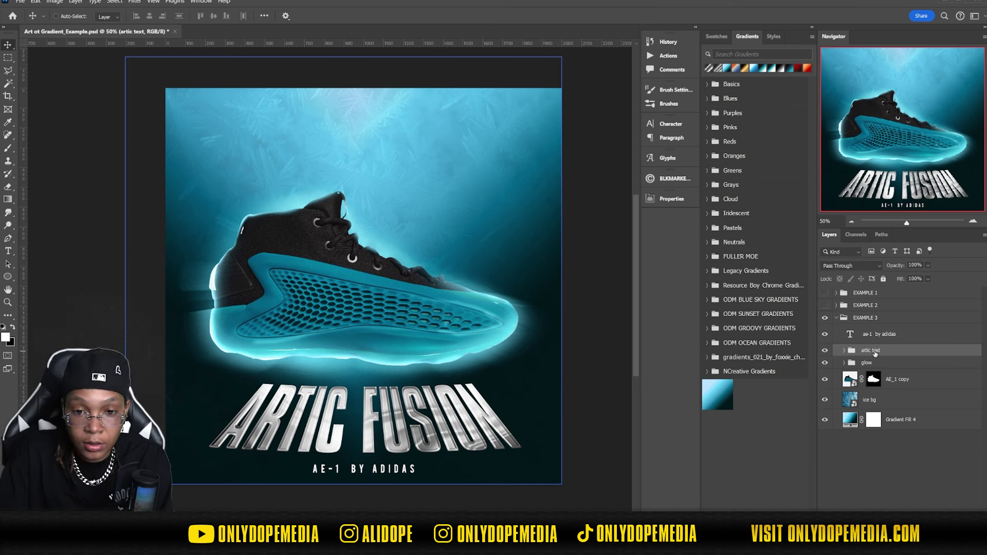
Add a Gradient Map adjustment above the artic text group and clip it to that group
left_click(895, 363)
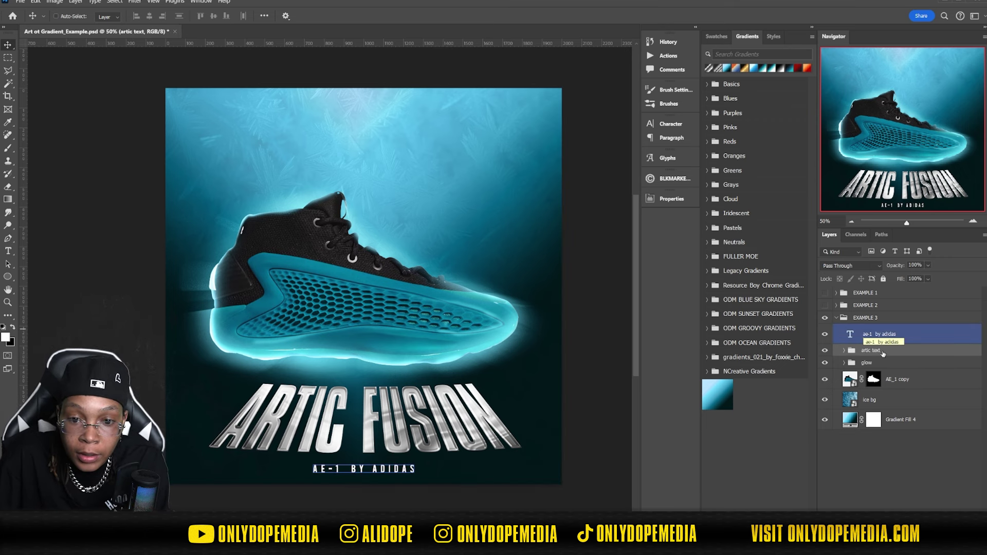
left_click(887, 353)
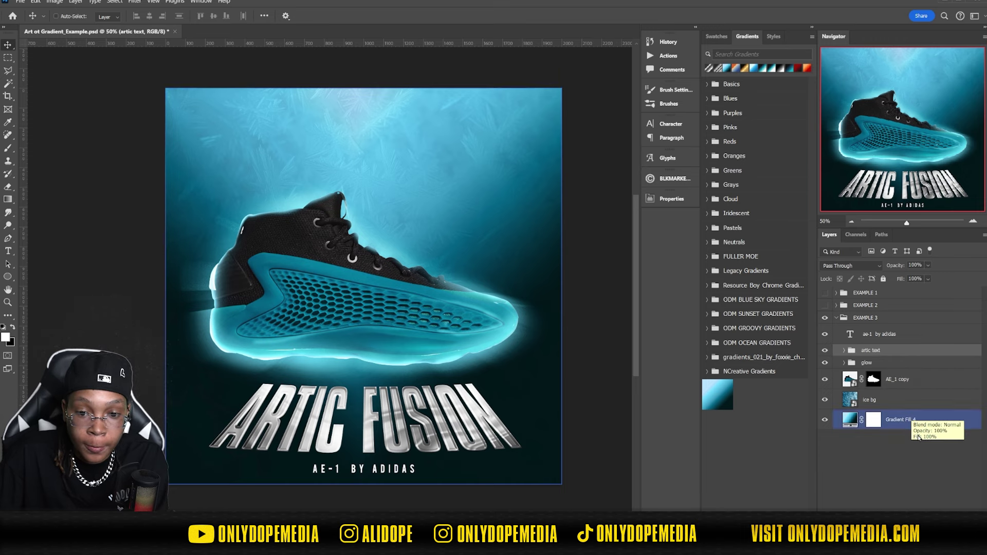
left_click(928, 519)
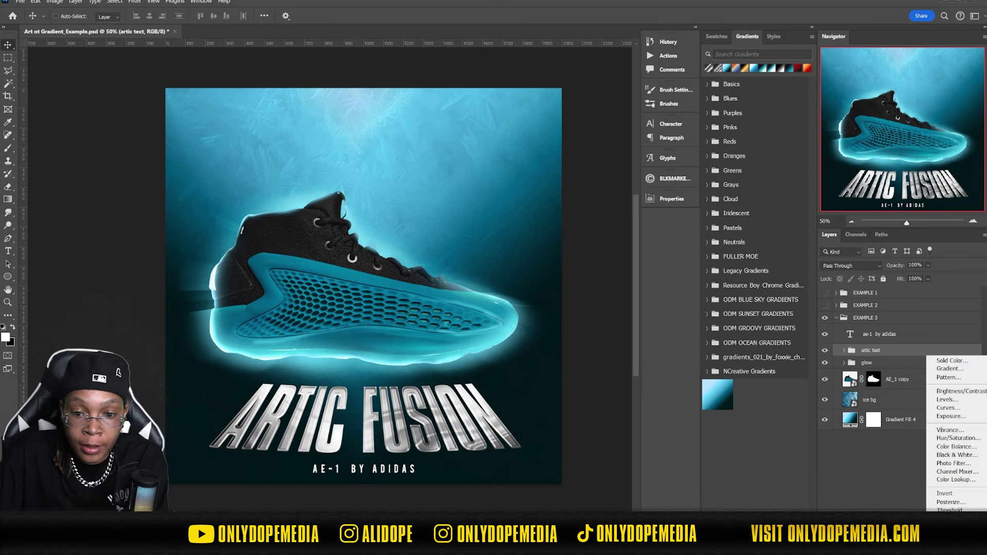
left_click(951, 519)
right_click(933, 355)
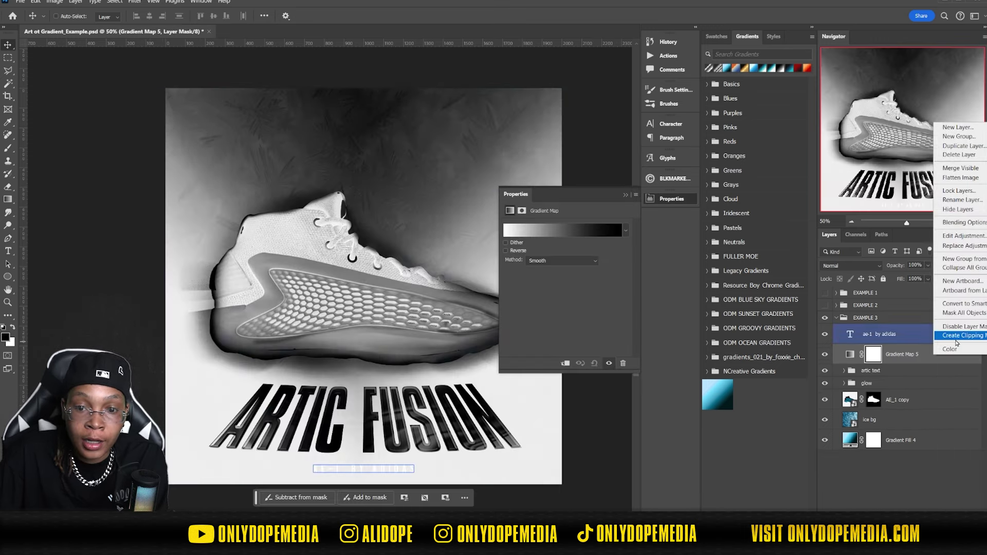
left_click(956, 339)
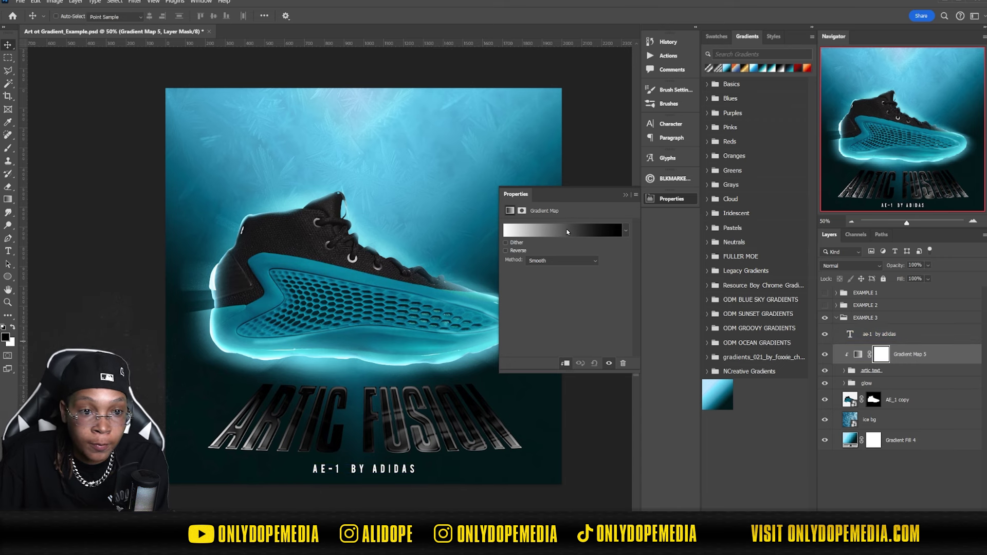
Open the gradient map's gradient for editing and apply RB Chrome Gradient 84 from the Resource Boy Chrome Gradients set
left_click(567, 232)
scroll(752, 234, "down", 5)
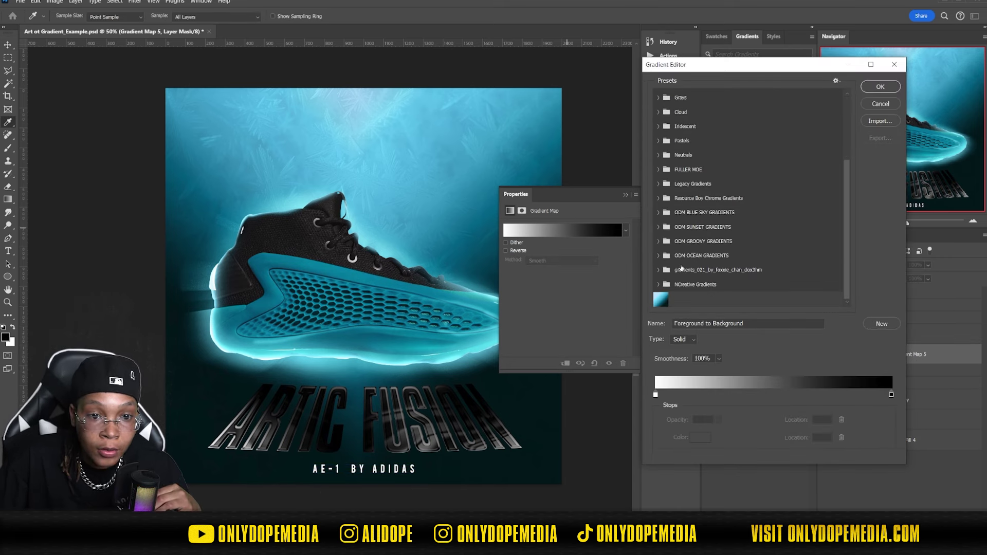
left_click(687, 198)
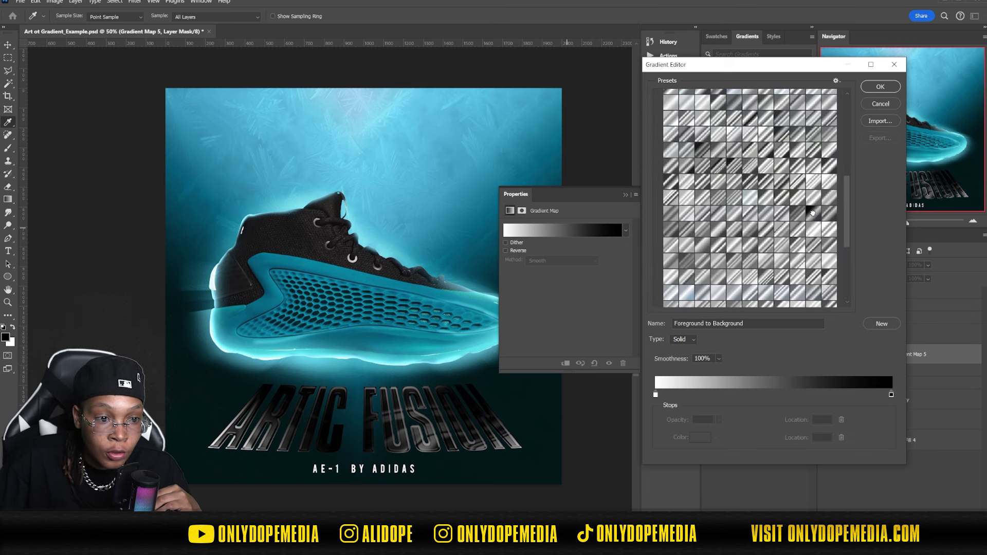
scroll(813, 215, "up", 3)
left_click(765, 252)
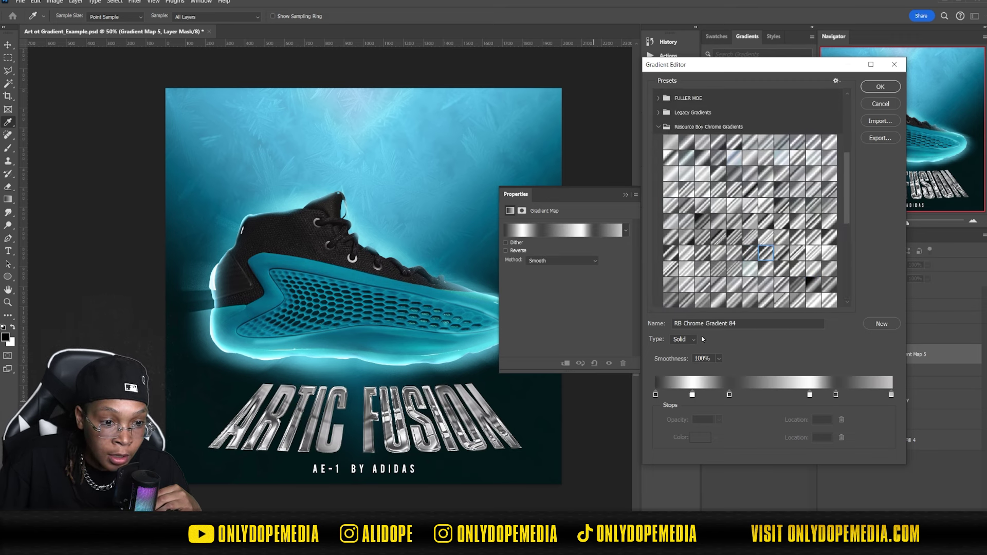
Try other Resource Boy chrome presets on the title, including RB Chrome Gradients 82, 83, 79 and 64
left_click(734, 253)
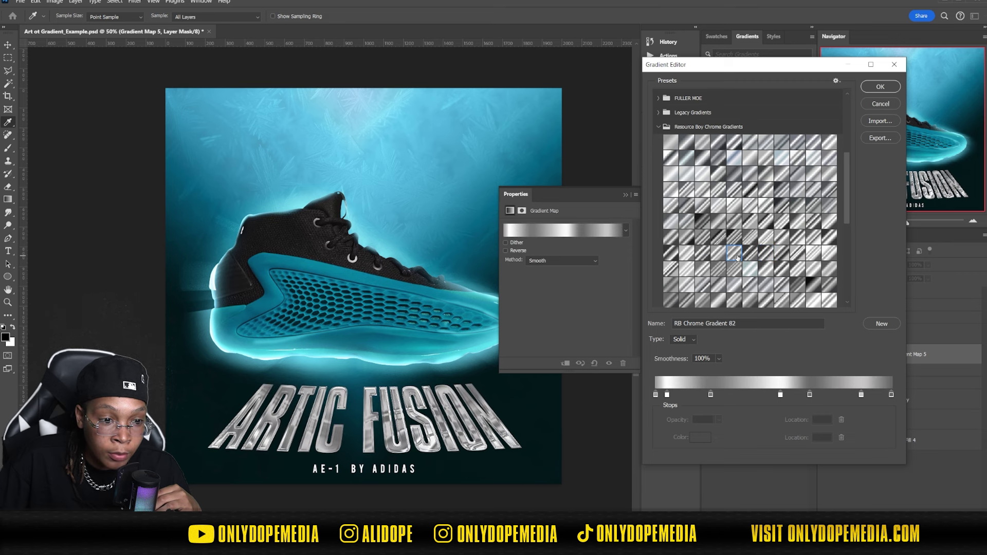
left_click(748, 259)
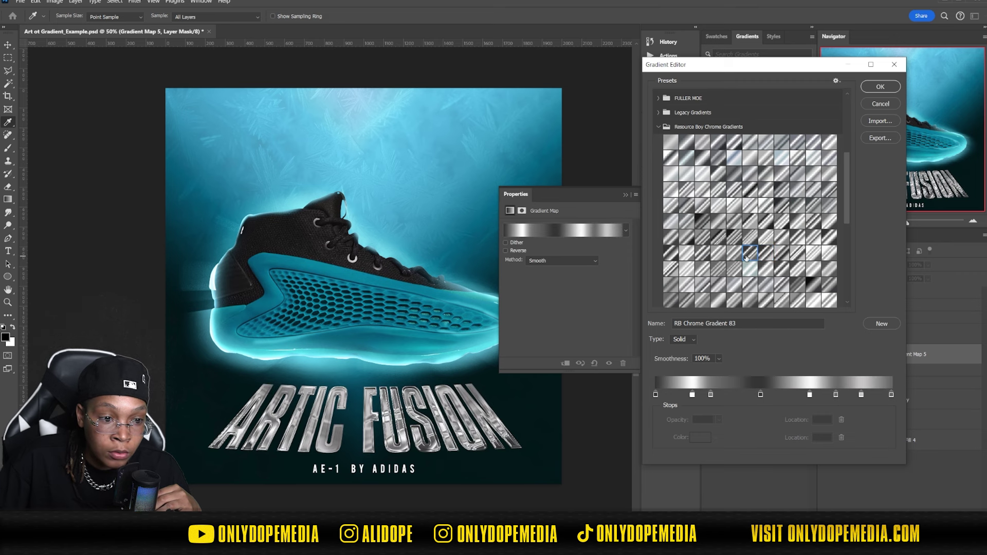
left_click(712, 257)
left_click(682, 256)
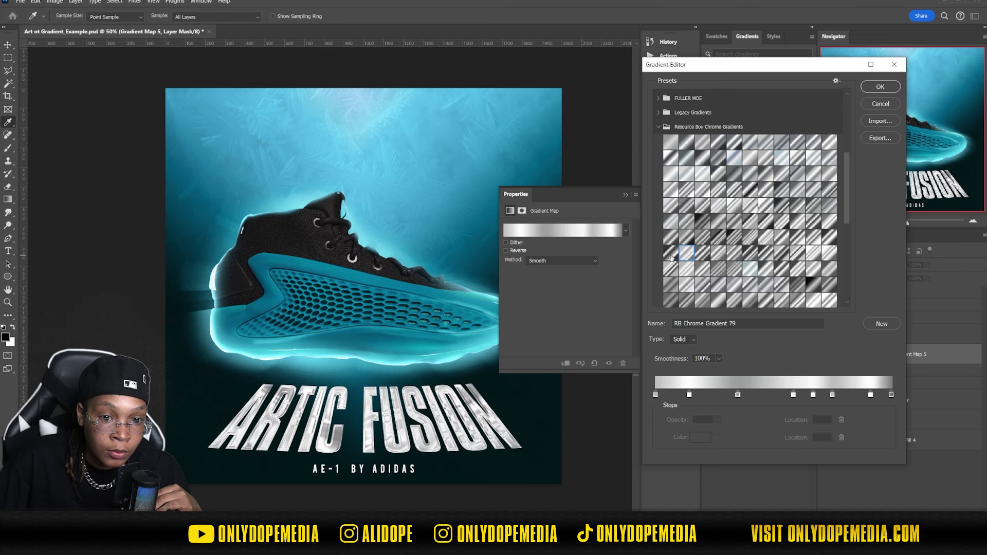
left_click(671, 254)
left_click(765, 221)
left_click(791, 225)
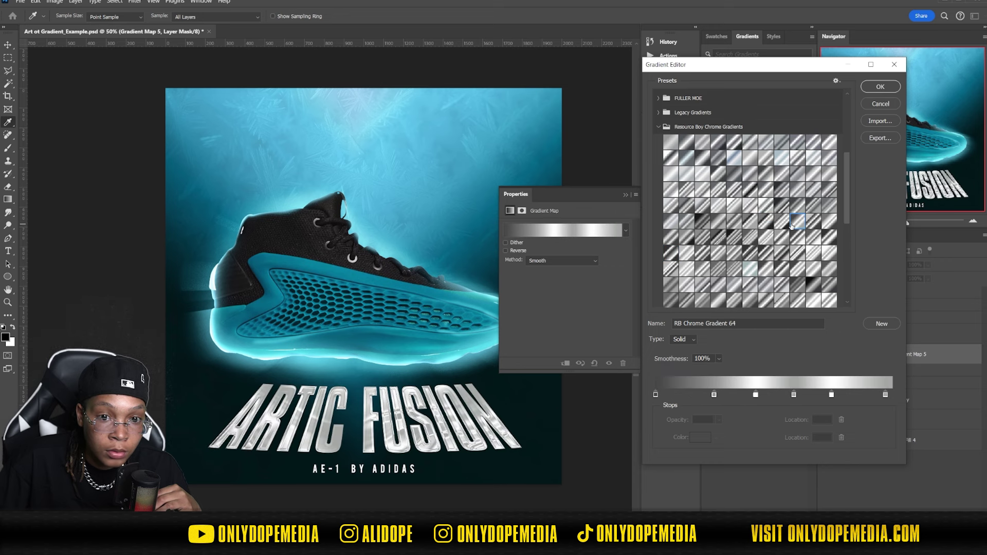
Compare RB Chrome Gradients 53, 52, 14 and 05 on the title and apply RB Chrome Gradient 80
left_click(799, 207)
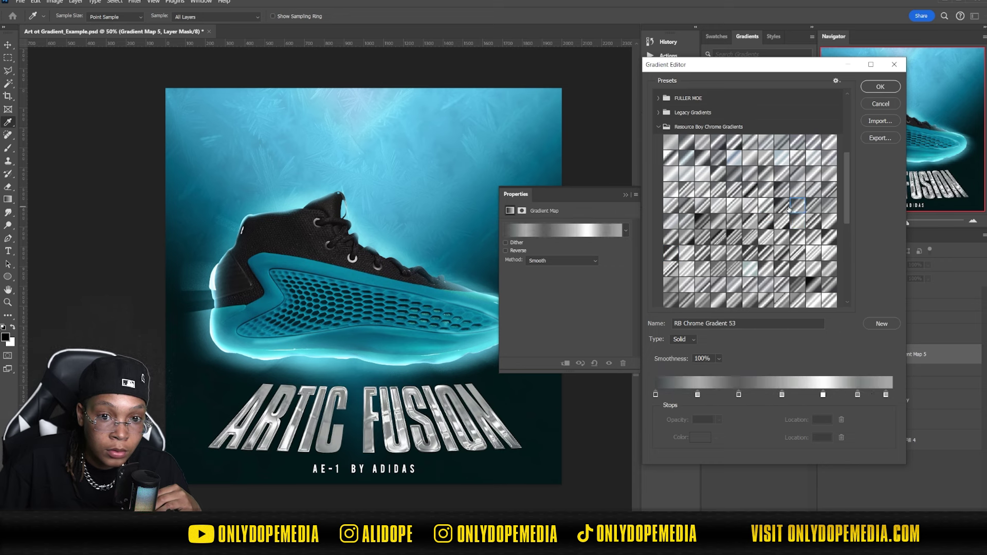
left_click(785, 206)
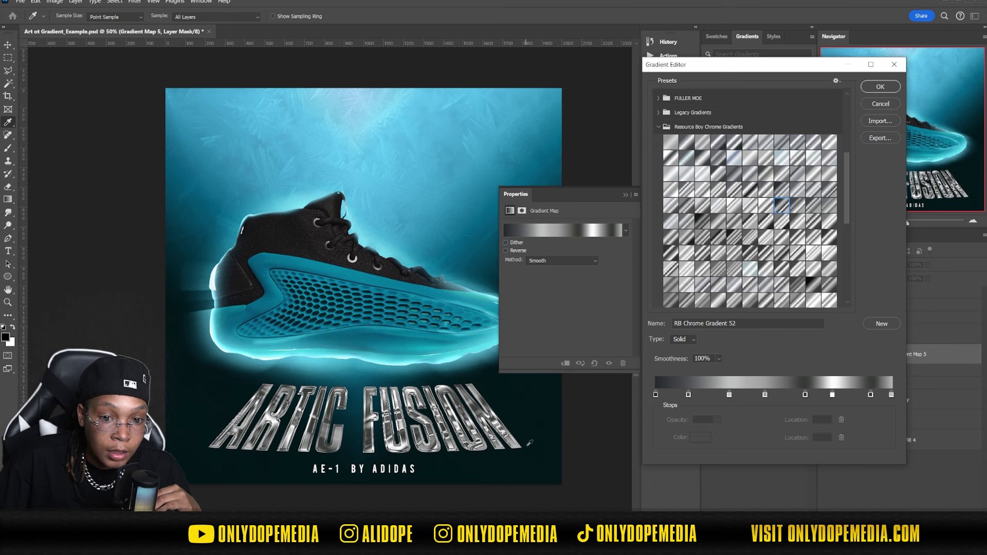
left_click(707, 166)
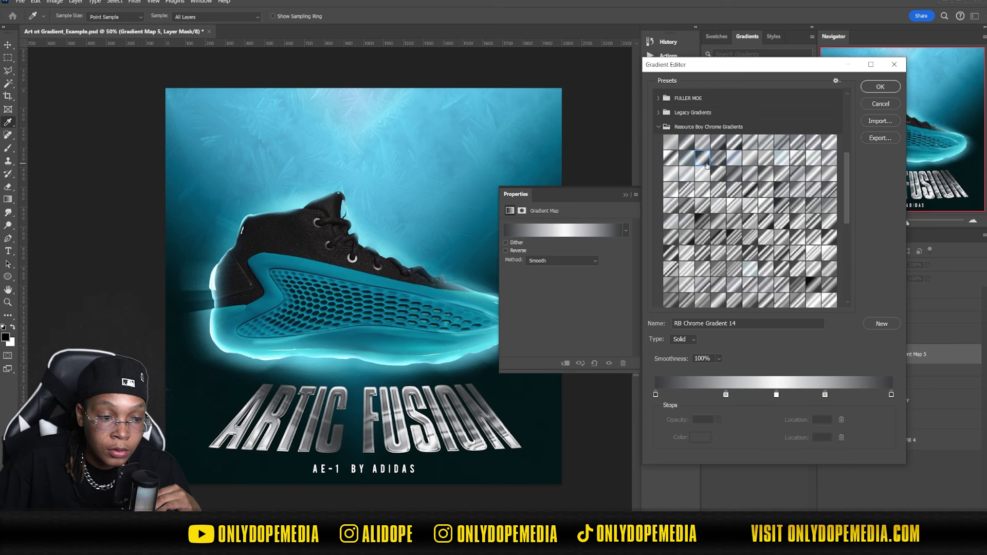
left_click(735, 163)
left_click(735, 143)
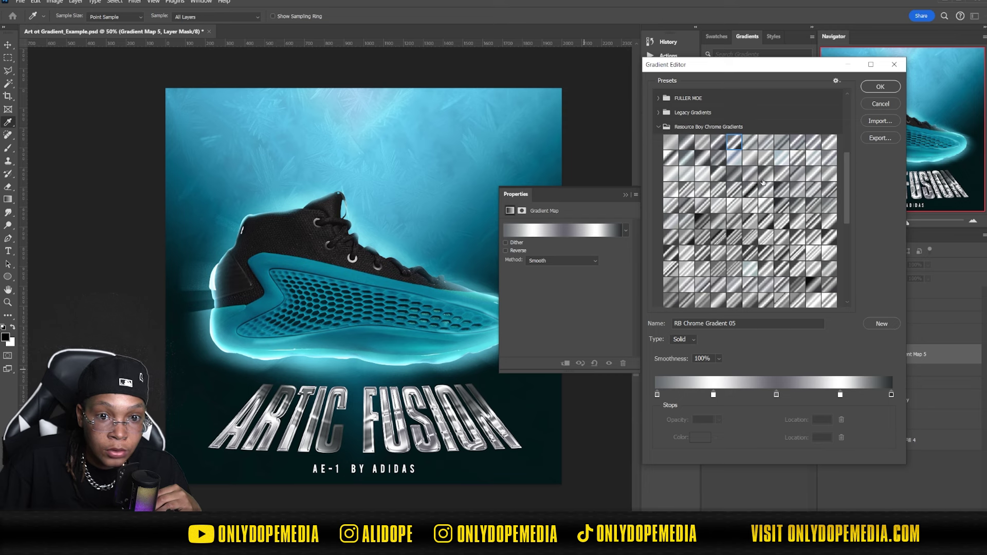
scroll(765, 188, "down", 4)
left_click(702, 133)
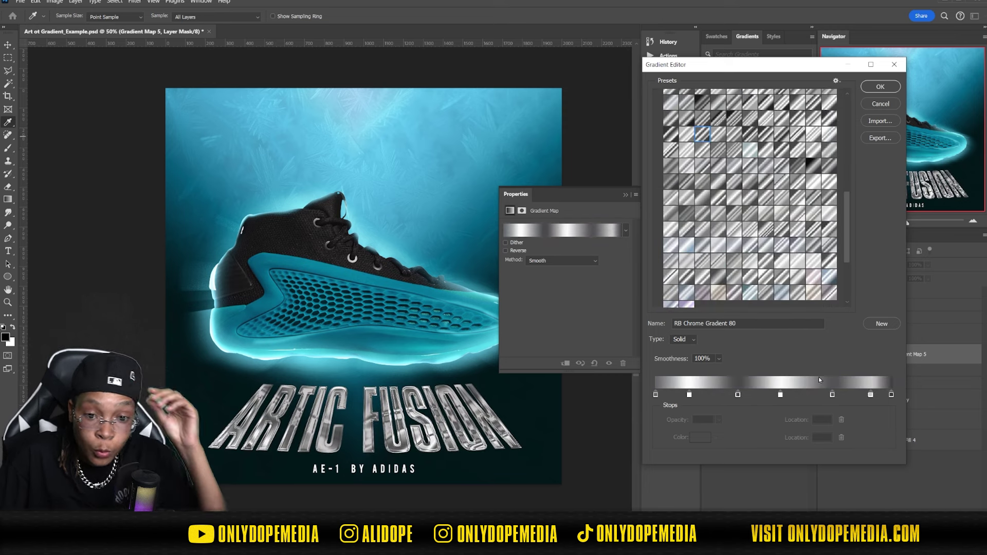
Set the chrome gradient's color stops at locations 100 and 0 to black and accept the edited gradient
left_click(892, 395)
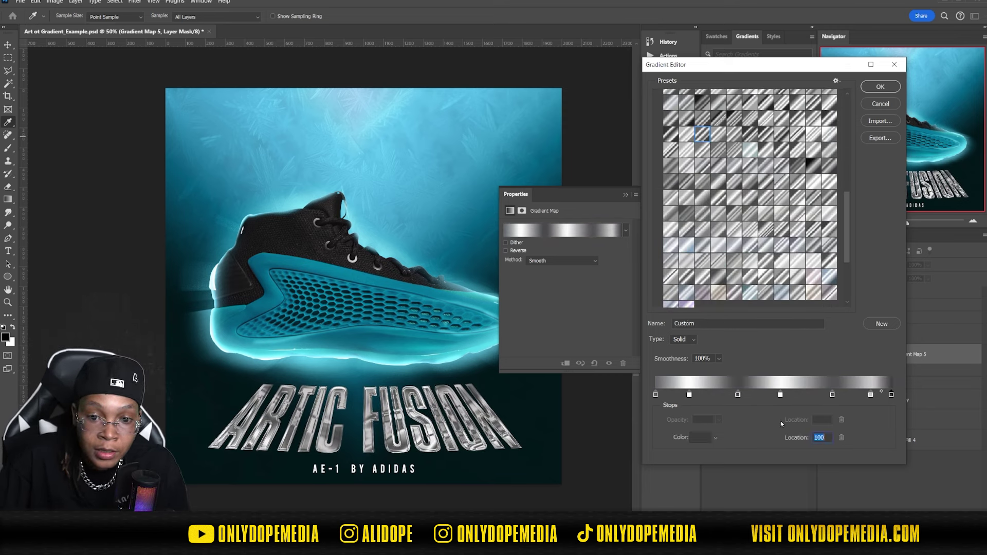
left_click(699, 438)
left_click_drag(685, 324, 642, 381)
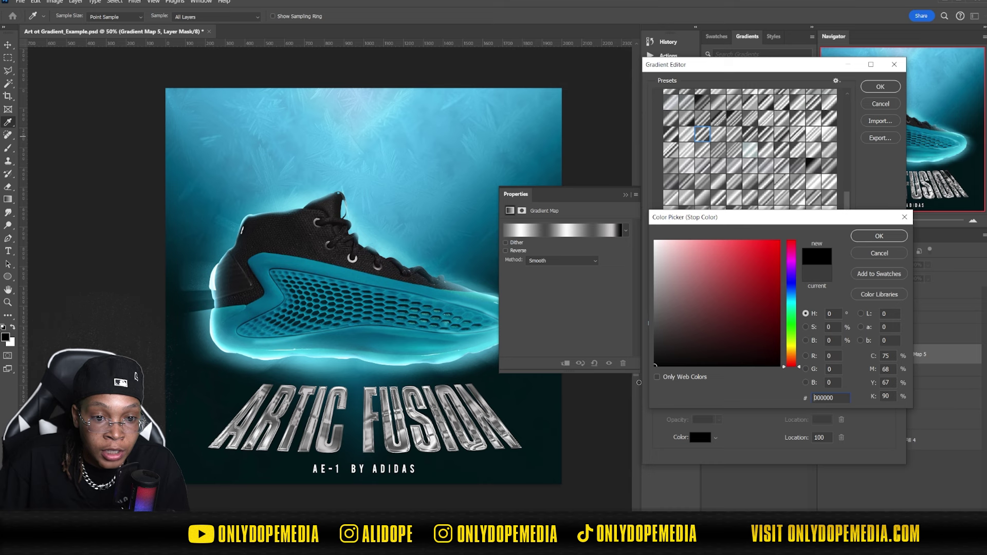
left_click(879, 236)
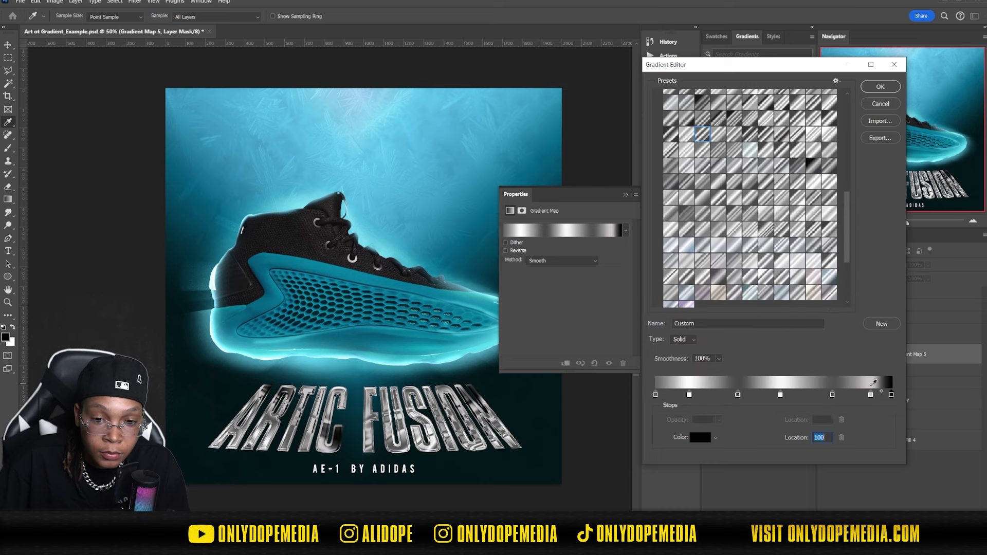
left_click(655, 395)
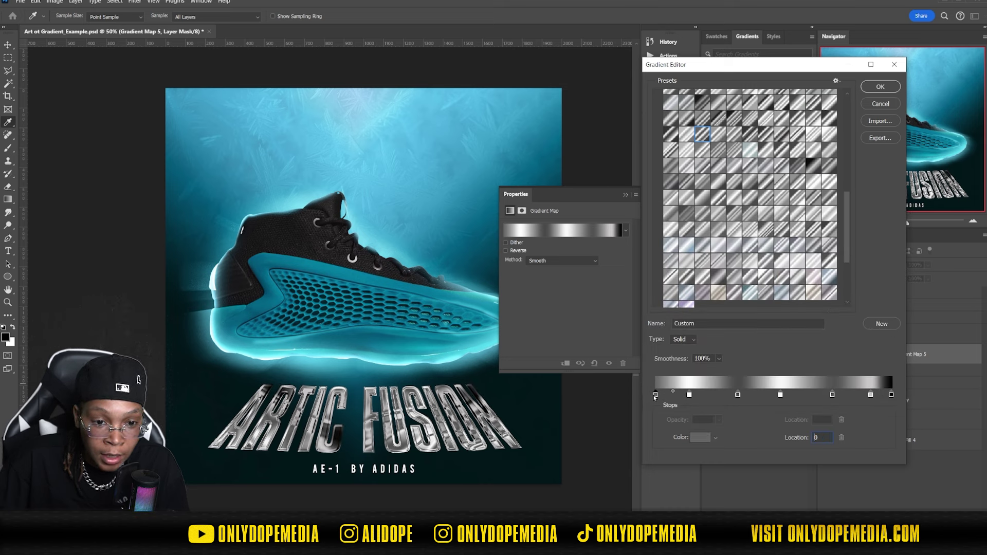
left_click(697, 438)
left_click_drag(668, 354, 626, 400)
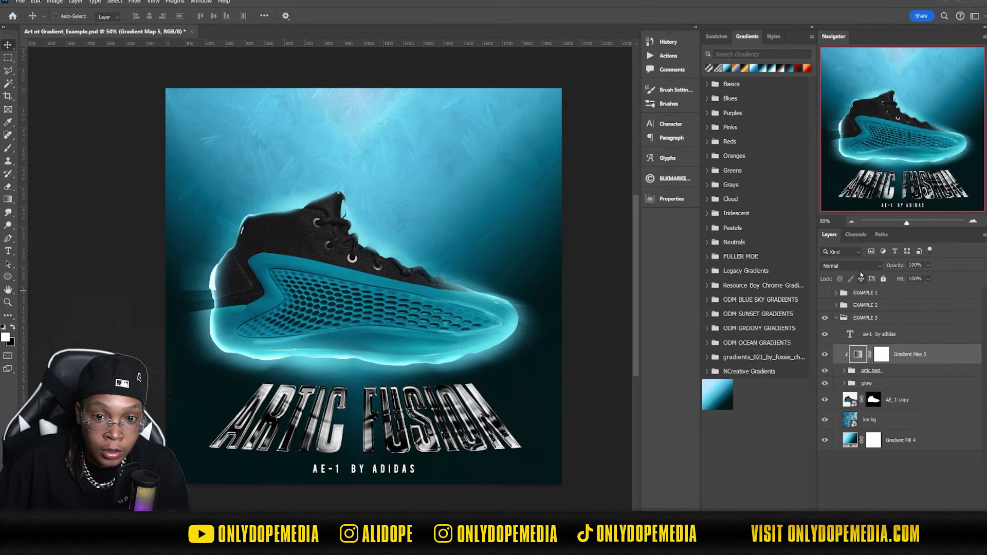
Set the Gradient Map 5 layer's blend mode to Overlay
left_click(851, 266)
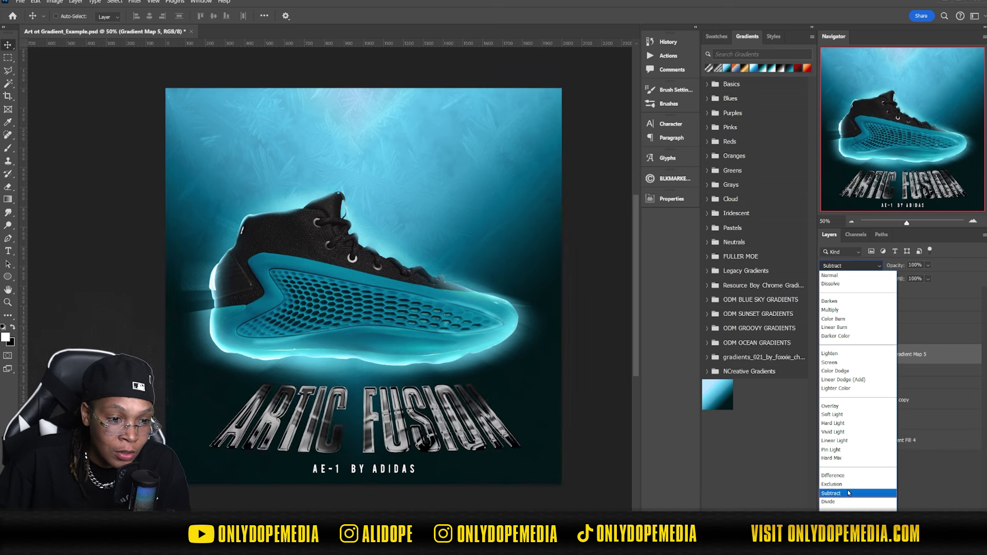
left_click(844, 407)
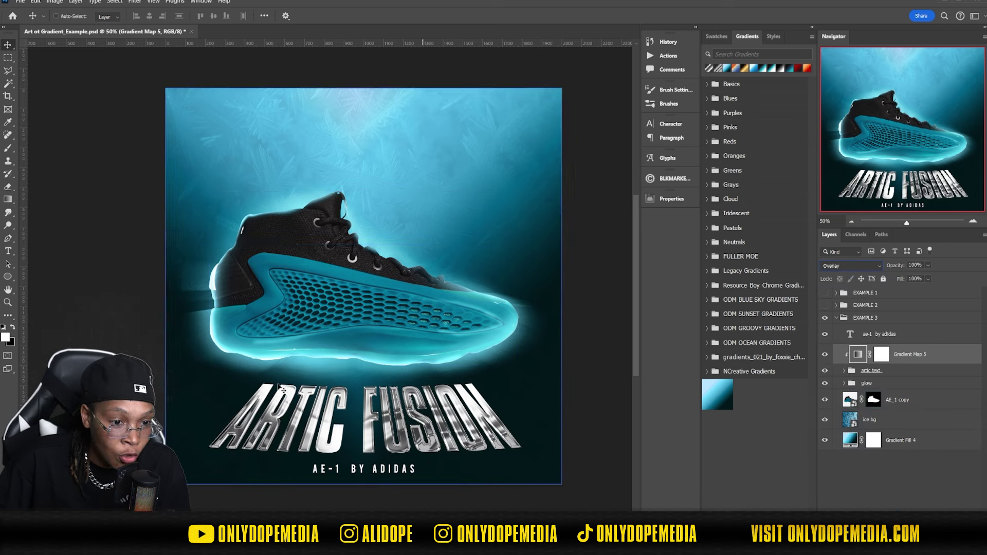
left_click_drag(908, 355, 869, 378)
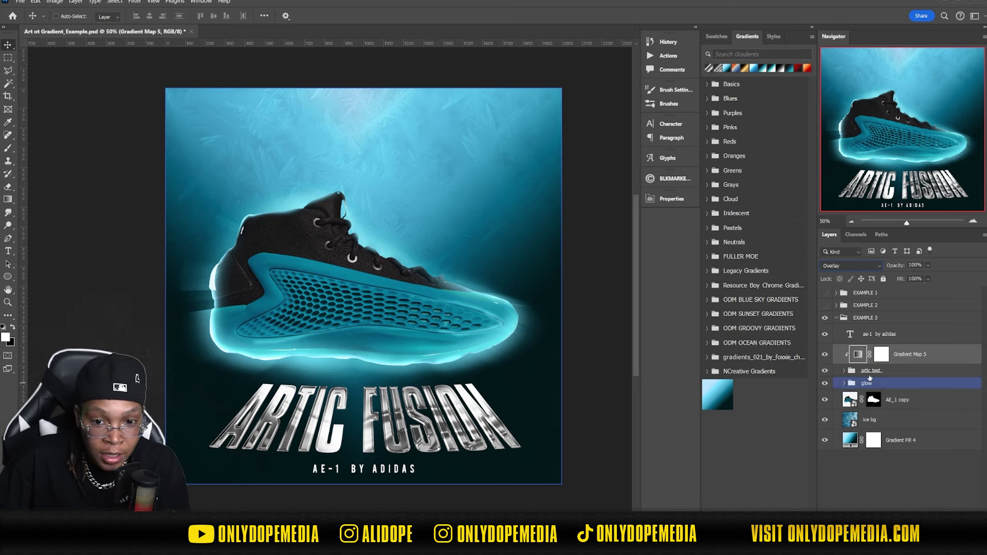
Expand the artic text group and reposition the Gradient Fill 5 texture clipped inside the title
left_click(869, 371)
left_click(845, 370)
left_click(894, 410)
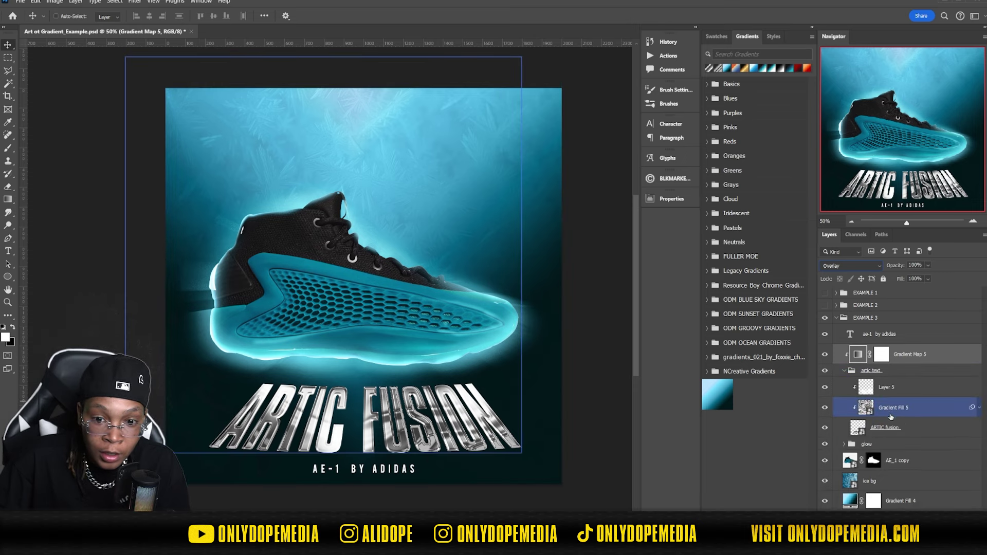
left_click_drag(332, 407, 428, 301)
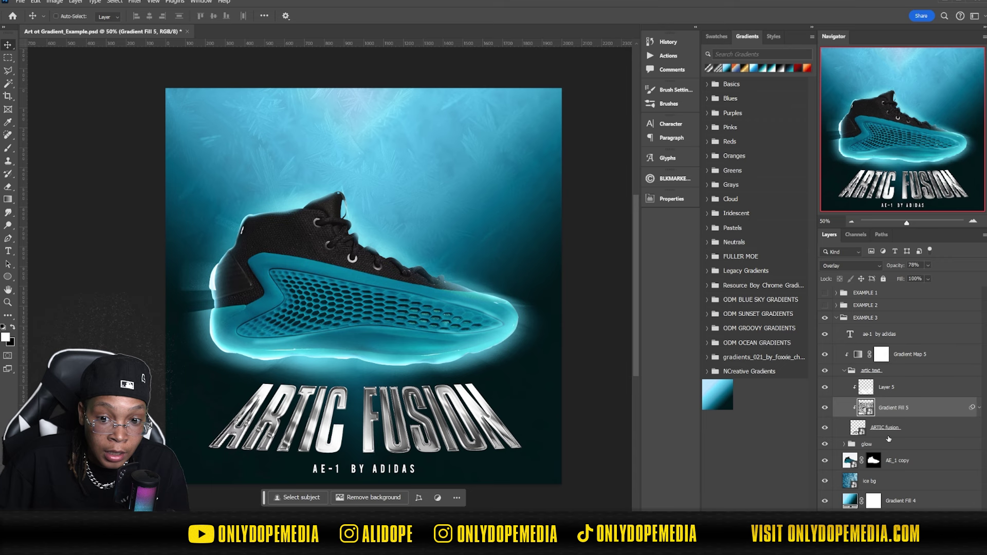
Try the Screen blend mode at 100% opacity on the Layer 5 highlights
left_click(894, 387)
mouse_move(904, 265)
left_mouse_down()
mouse_move(835, 268)
mouse_move(887, 265)
left_mouse_up()
left_click(869, 266)
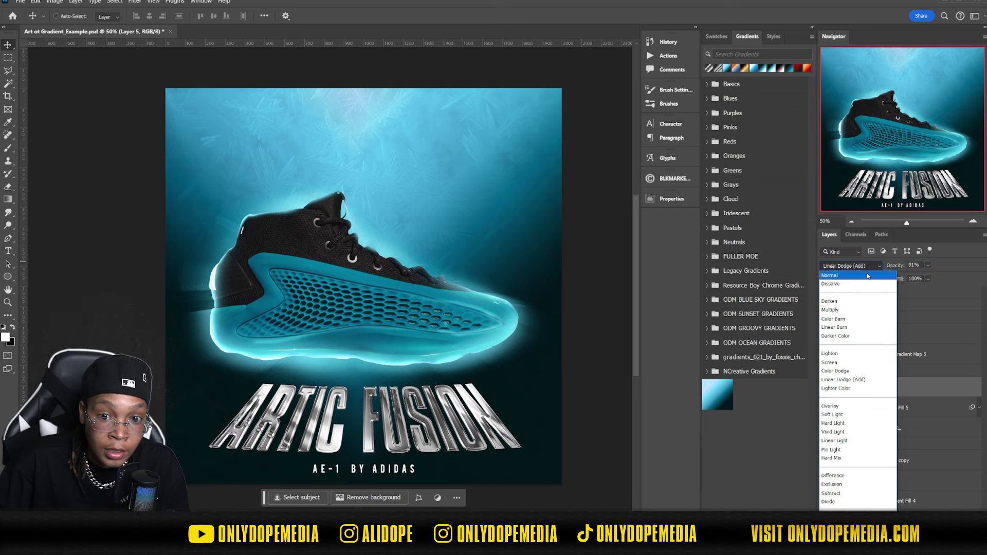
left_click(829, 362)
left_click_drag(902, 268, 939, 260)
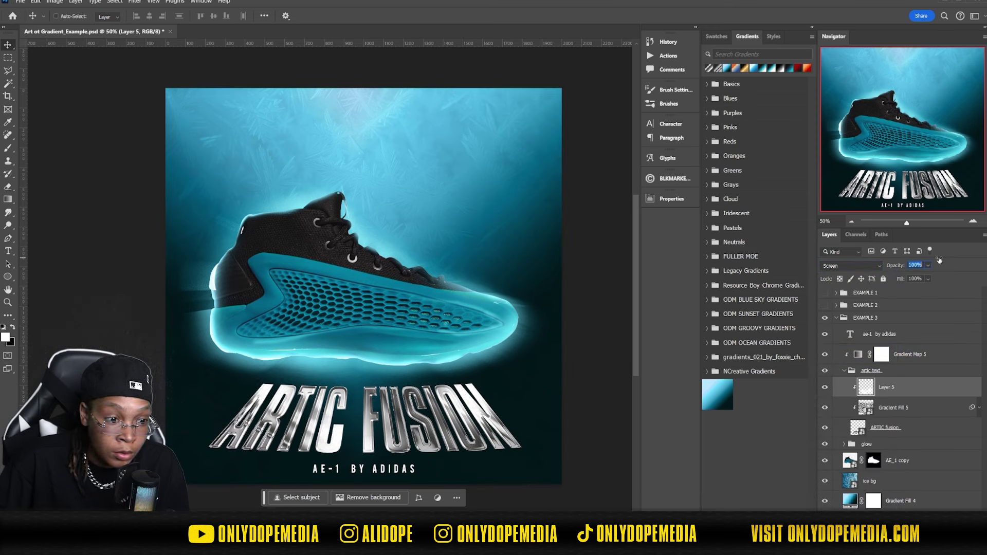
Reposition the Layer 5 highlights over the title, set them to Linear Dodge (Add) at 97% opacity, and collapse the artic text group
mouse_move(432, 380)
left_mouse_down()
mouse_move(446, 395)
mouse_move(521, 399)
mouse_move(482, 394)
mouse_move(435, 436)
mouse_move(434, 460)
mouse_move(497, 438)
mouse_move(486, 401)
mouse_move(453, 397)
mouse_move(511, 459)
mouse_move(485, 454)
left_mouse_up()
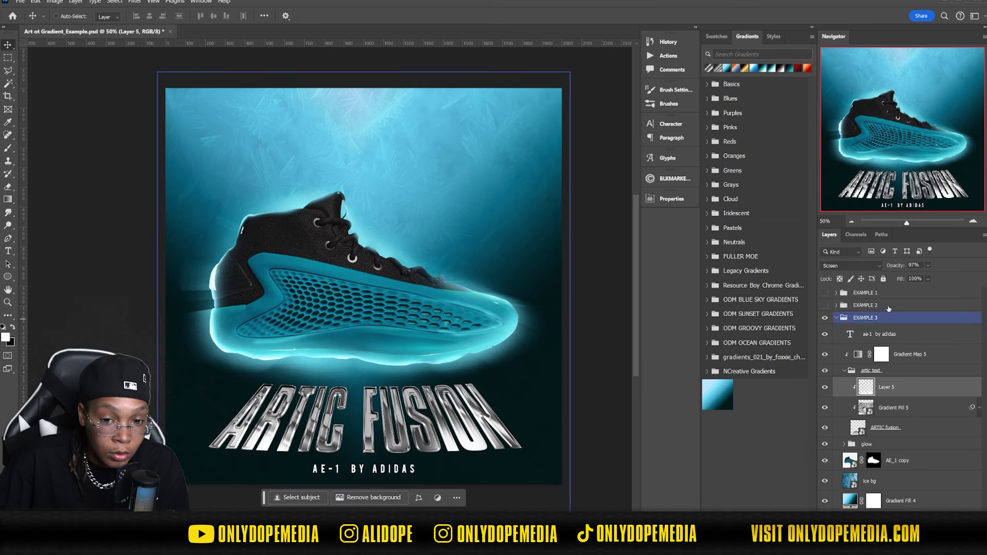
left_click(851, 265)
left_click(844, 382)
mouse_move(509, 438)
left_mouse_down()
mouse_move(510, 352)
mouse_move(497, 305)
left_mouse_up()
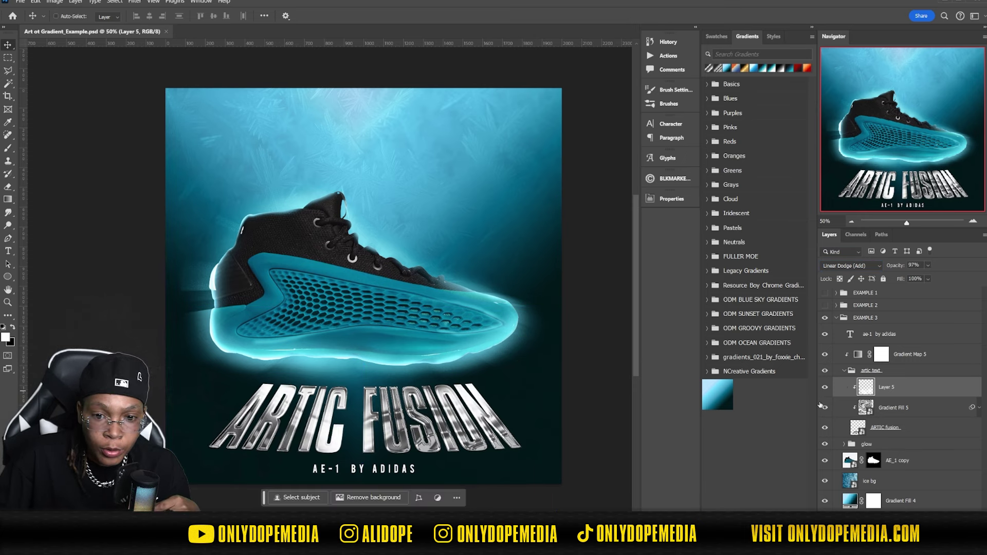
left_click(846, 376)
left_click(845, 372)
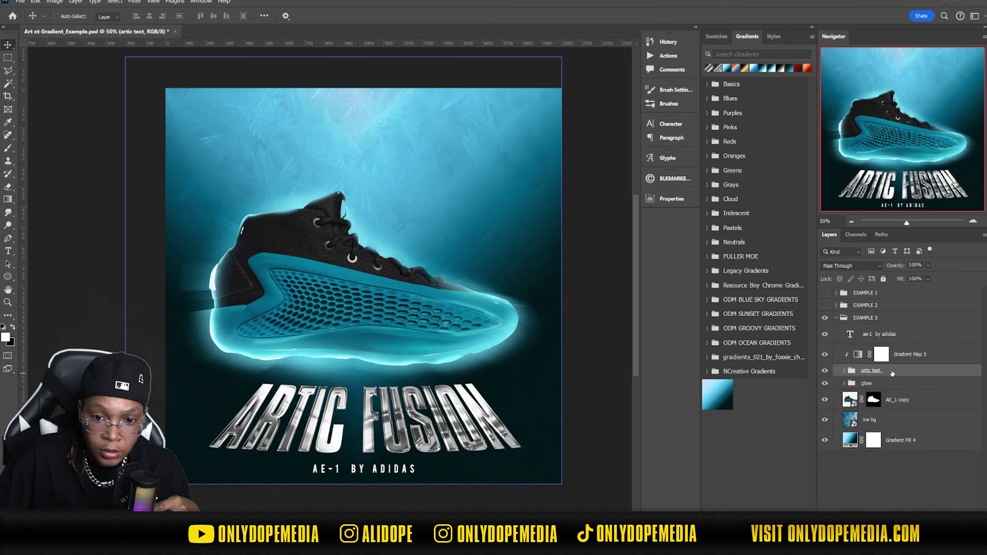
Add a second gradient map adjustment above Gradient Map 5 and clip it to the title
left_click(939, 360)
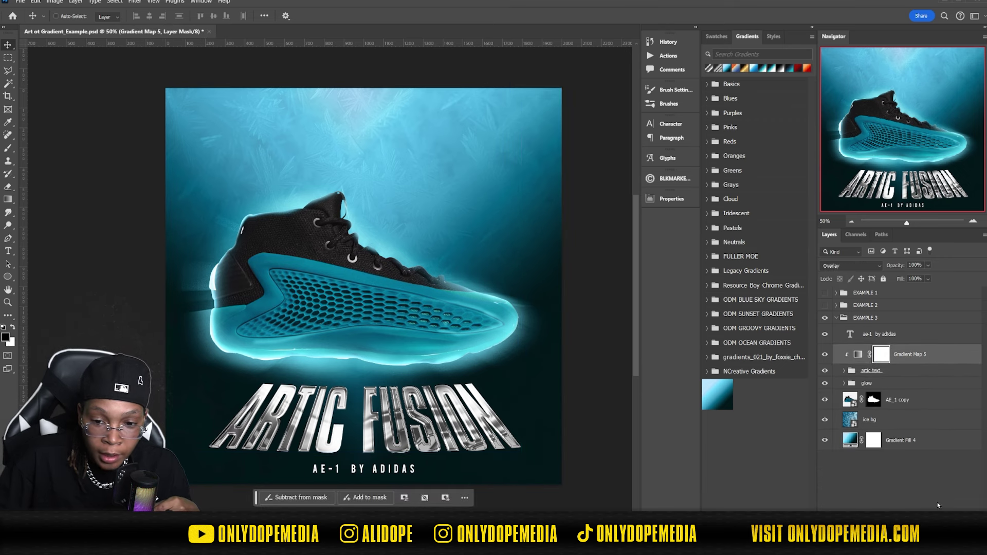
left_click(944, 545)
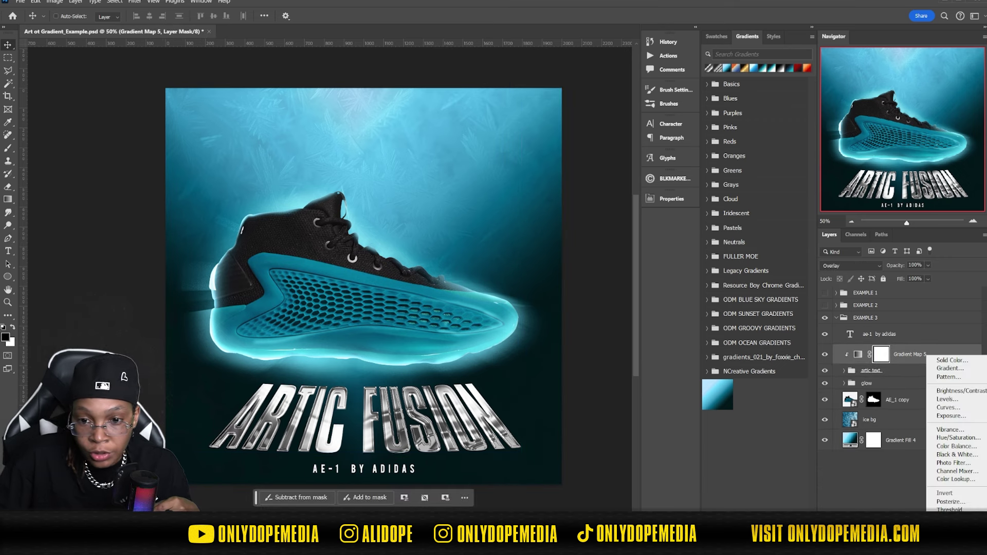
left_click(951, 518)
right_click(939, 352)
left_click(956, 332)
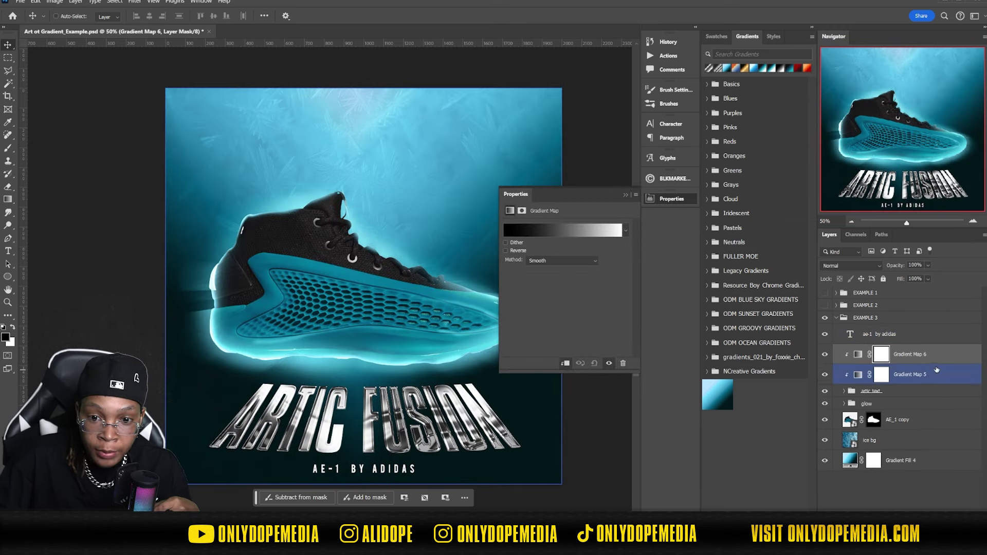
Open the new gradient map's gradient for editing and apply the AE gradient preset
left_click(604, 234)
scroll(719, 258, "down", 3)
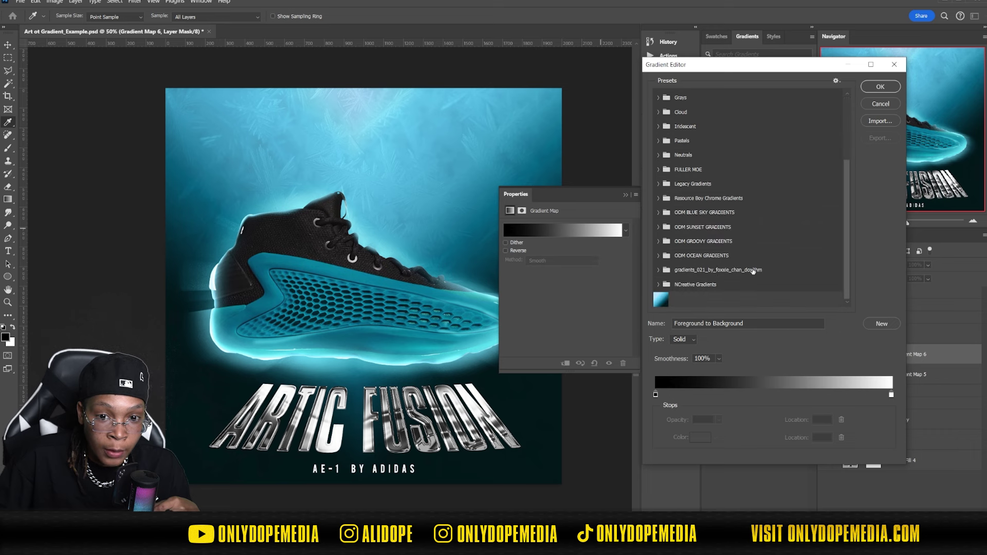
left_click(661, 302)
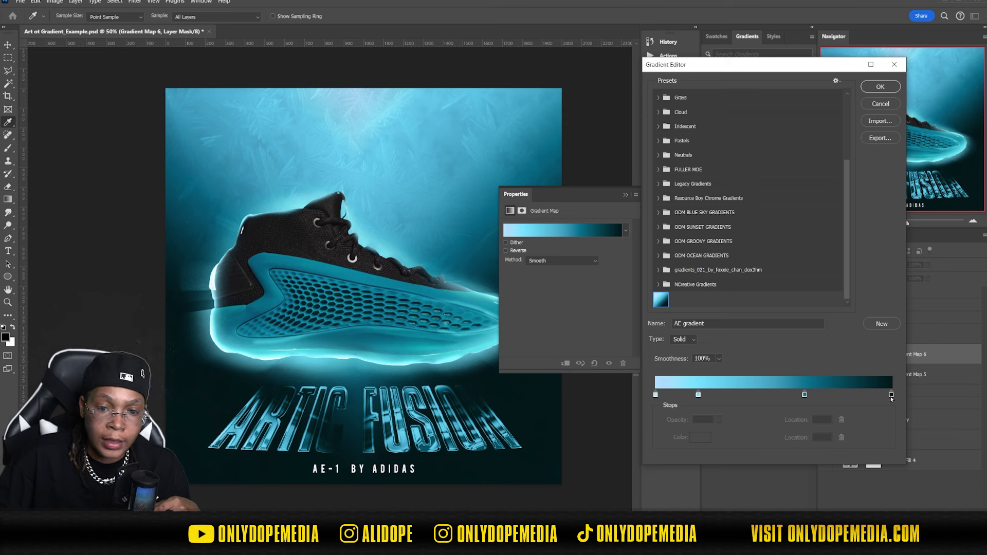
Try removing the gradient's darkest stop and moving the teal stop to location 94, and restore the AE gradient preset
left_click_drag(891, 395, 888, 437)
left_click_drag(804, 395, 879, 397)
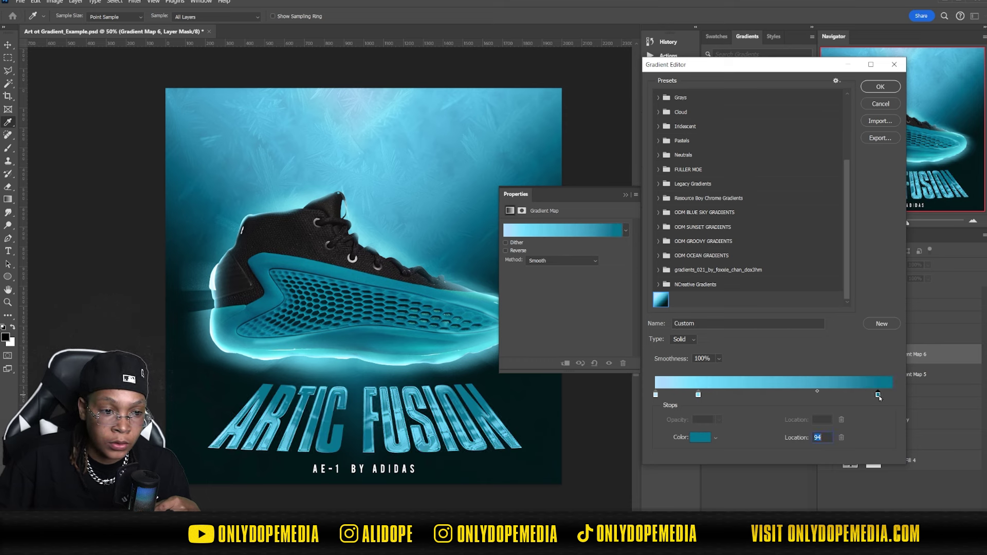
key("ctrl+z")
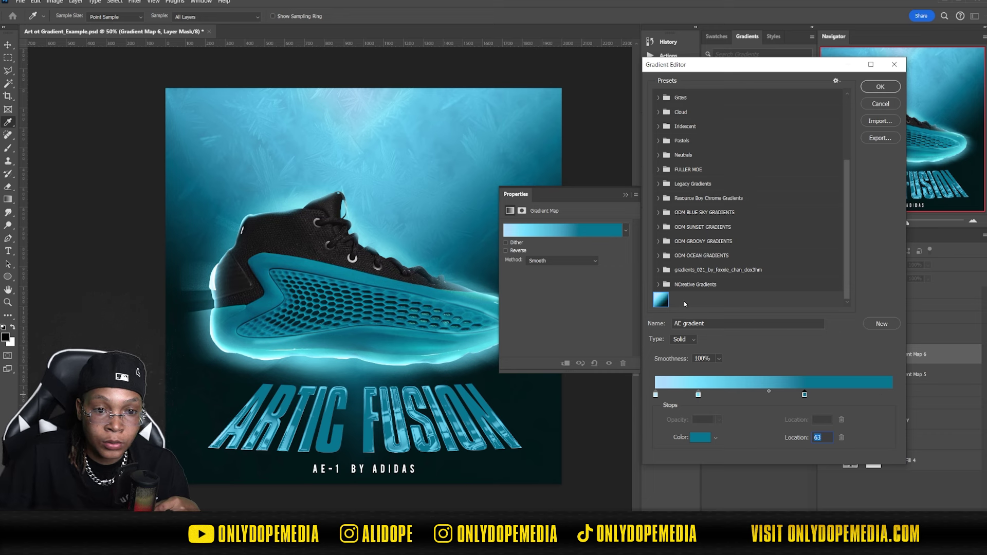
left_click(660, 301)
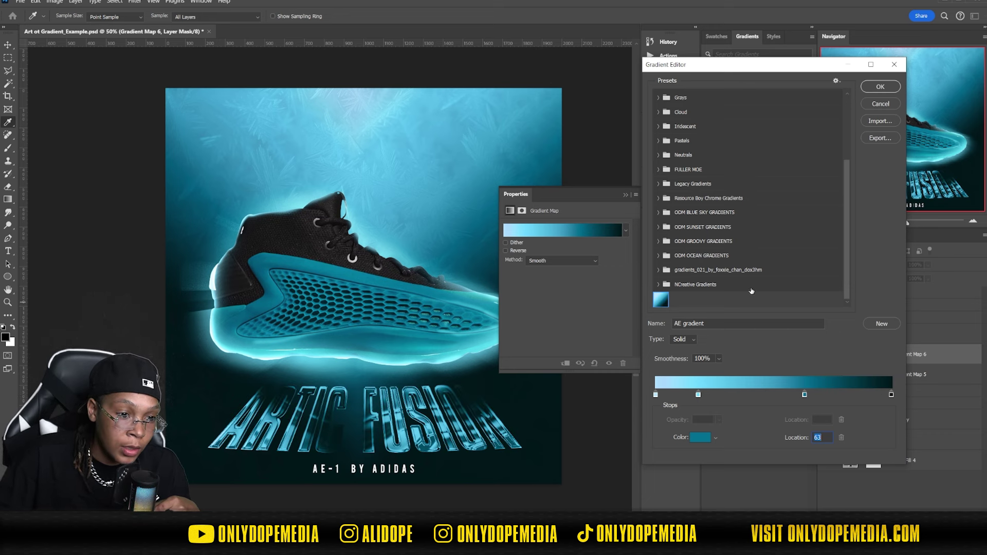
Move the cyan stop to location 42 and replace the pale blue end stop with an ebf6ff stop at location 3
left_click_drag(698, 395, 754, 395)
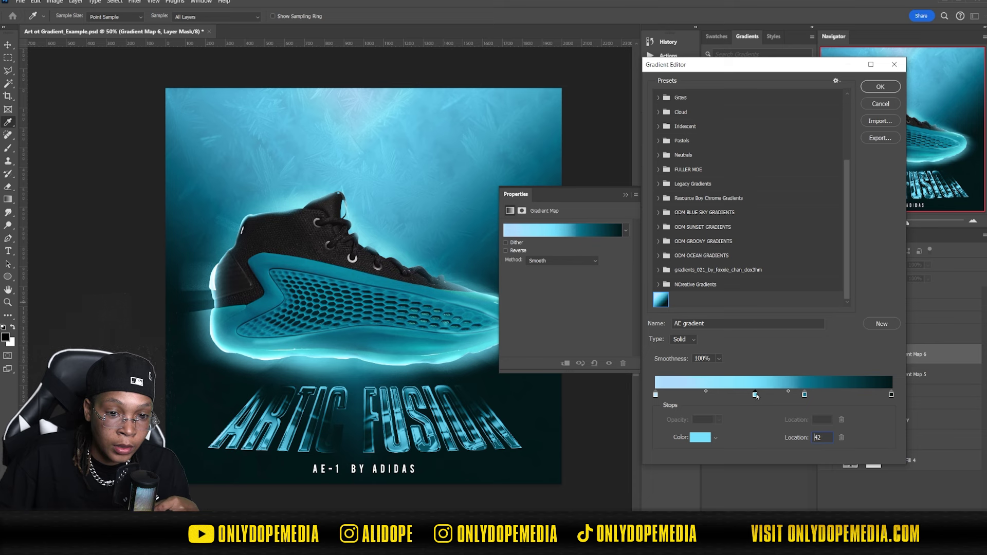
left_click_drag(656, 394, 650, 418)
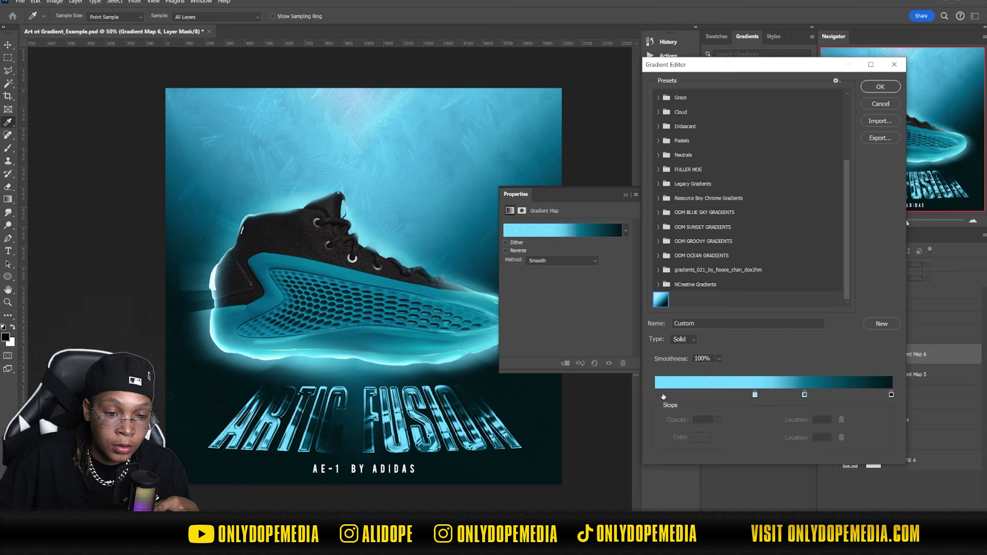
left_click(662, 395)
left_click(699, 437)
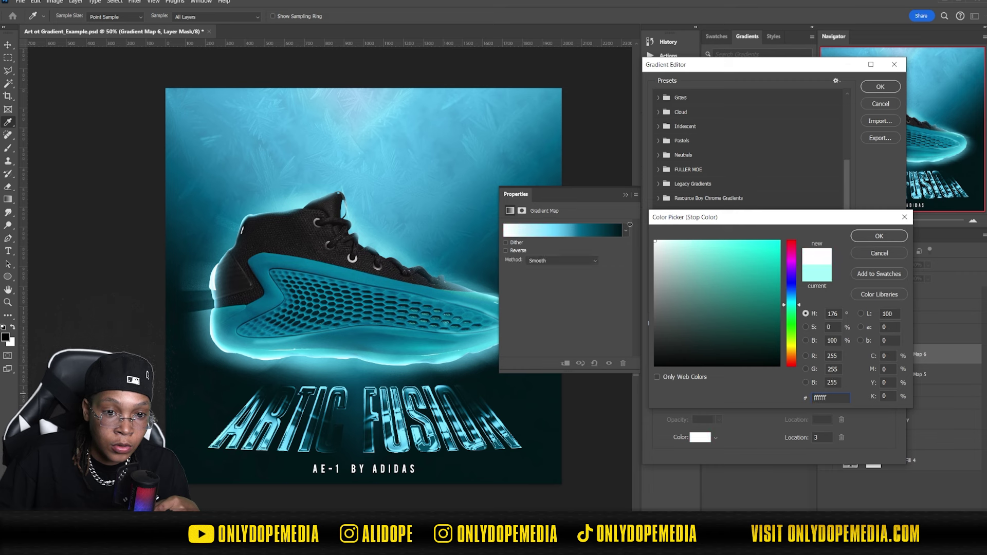
left_click_drag(798, 308, 798, 296)
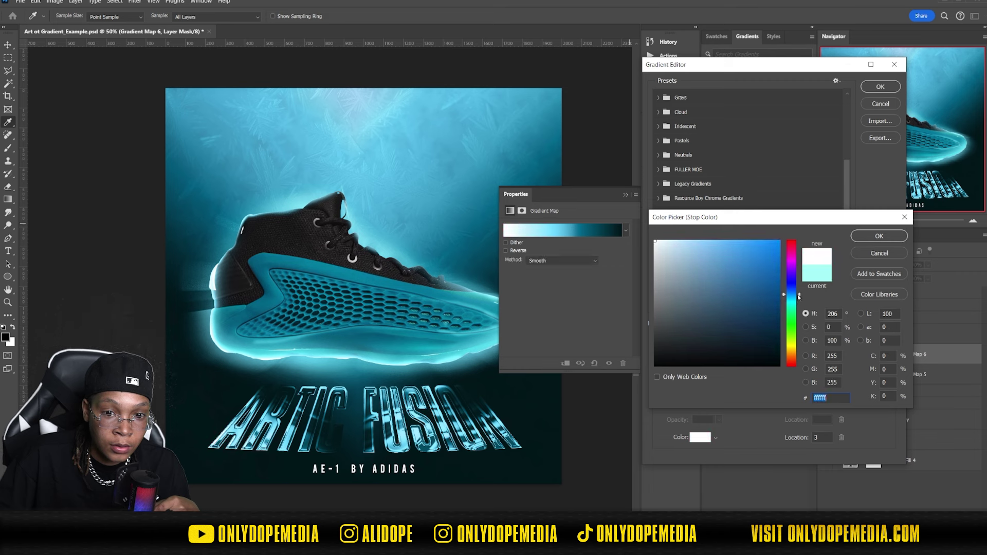
left_click(659, 239)
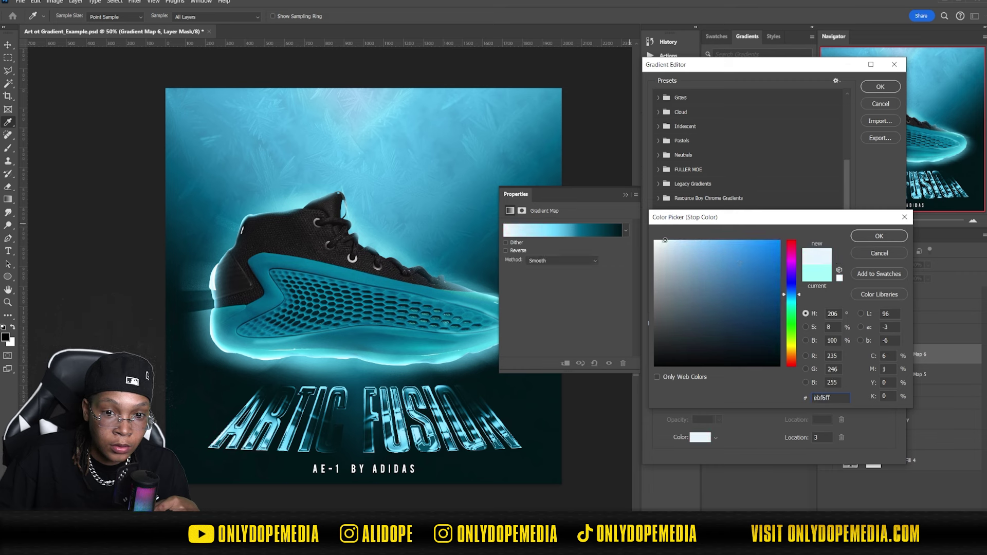
left_click(880, 241)
Shift the near-white, cyan and teal stops toward the gradient's dark end and set Gradient Map 6's blend mode to Color
left_click_drag(663, 395, 700, 396)
left_click_drag(807, 397, 842, 397)
left_click_drag(754, 394, 772, 396)
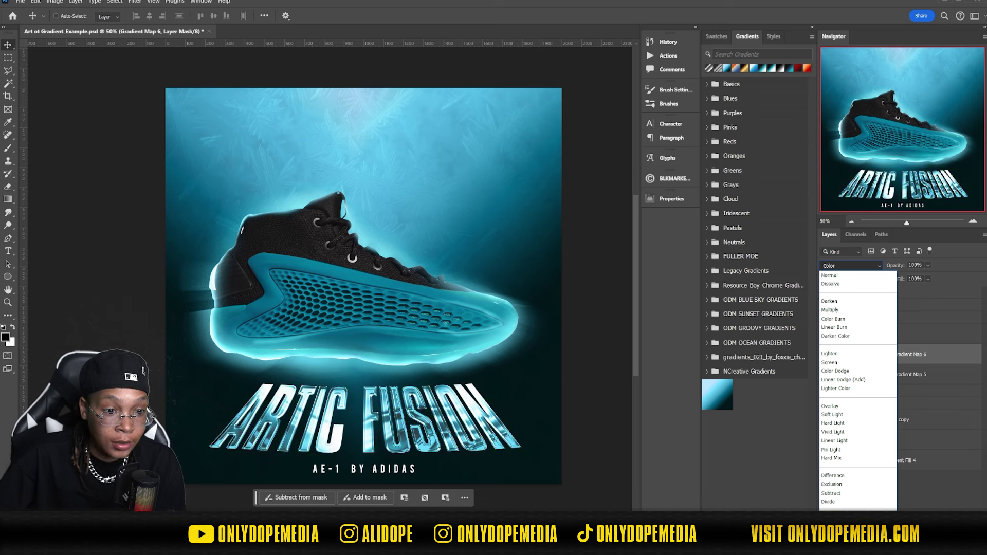
key("Return")
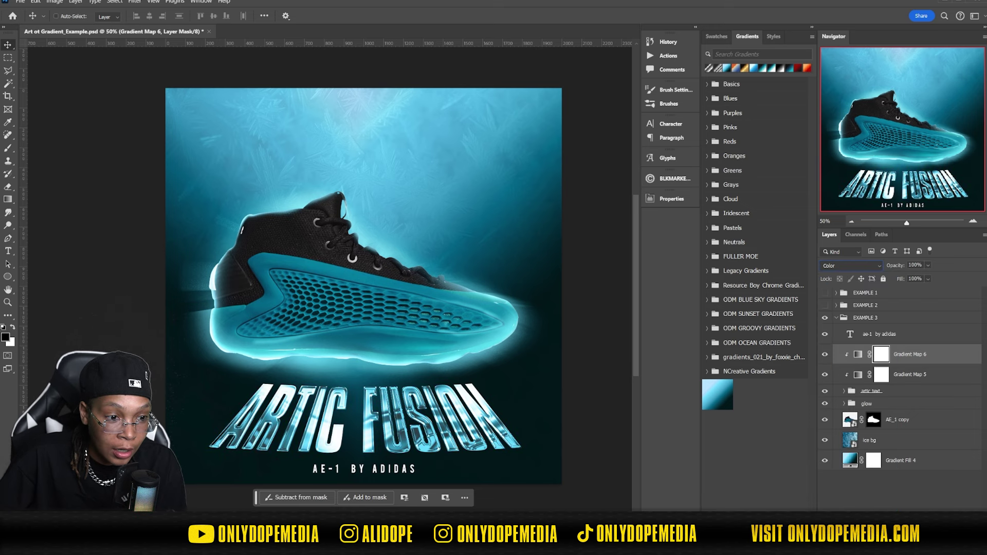
Group Gradient Map 6, Gradient Map 5 and the artic text group, and name the new group "artic text main"
left_click(892, 486)
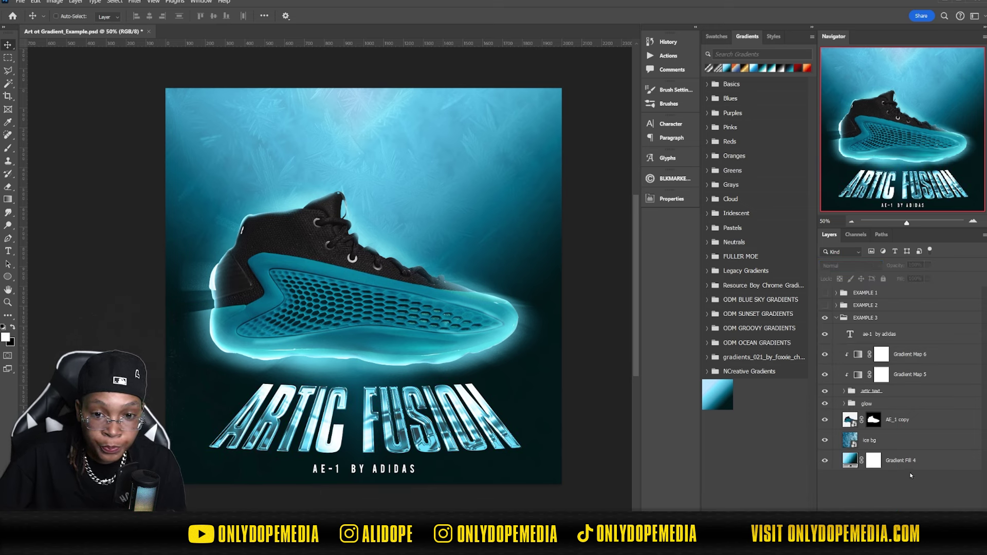
left_click(941, 363)
left_click_drag(941, 365, 932, 397)
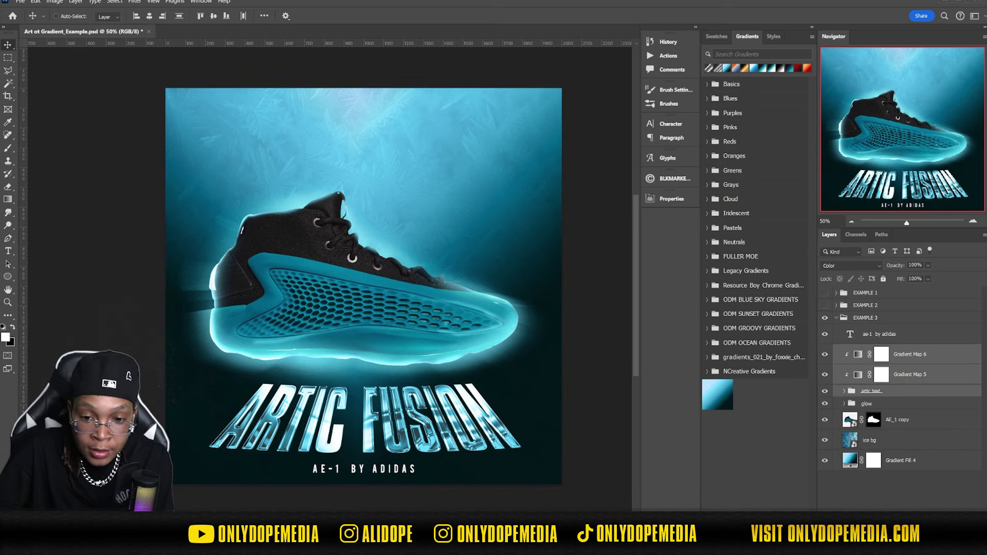
key("ctrl+g")
double_click(868, 351)
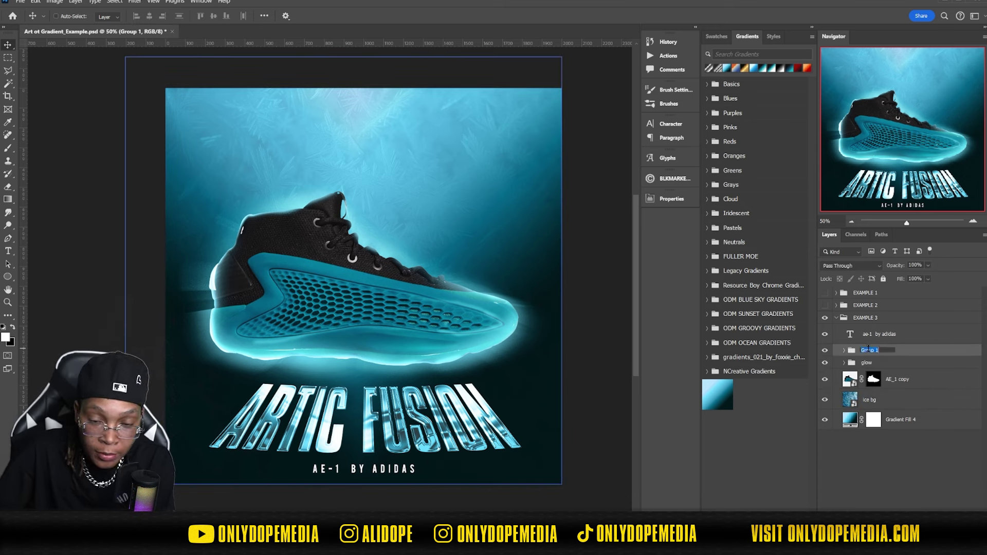
type("artic te")
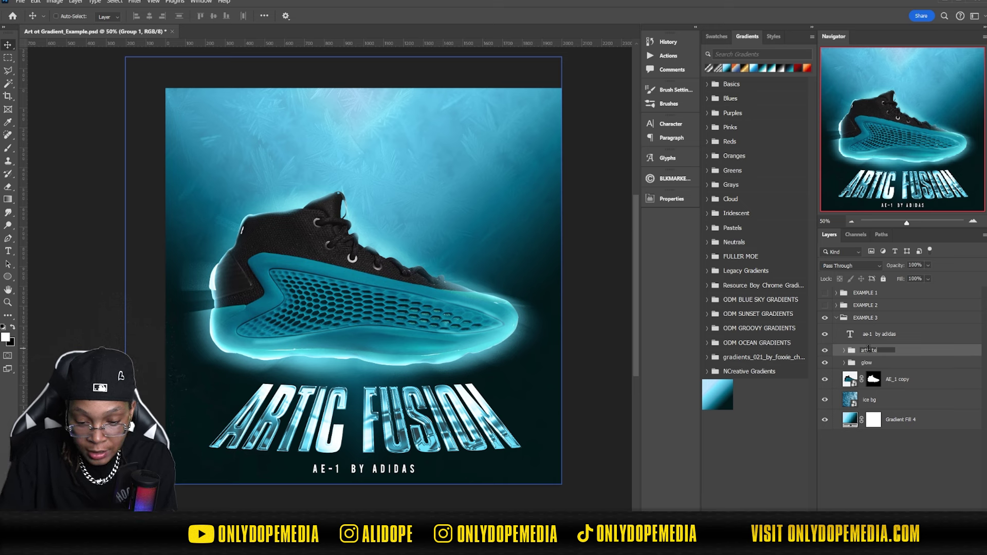
type("xt main")
key("Return")
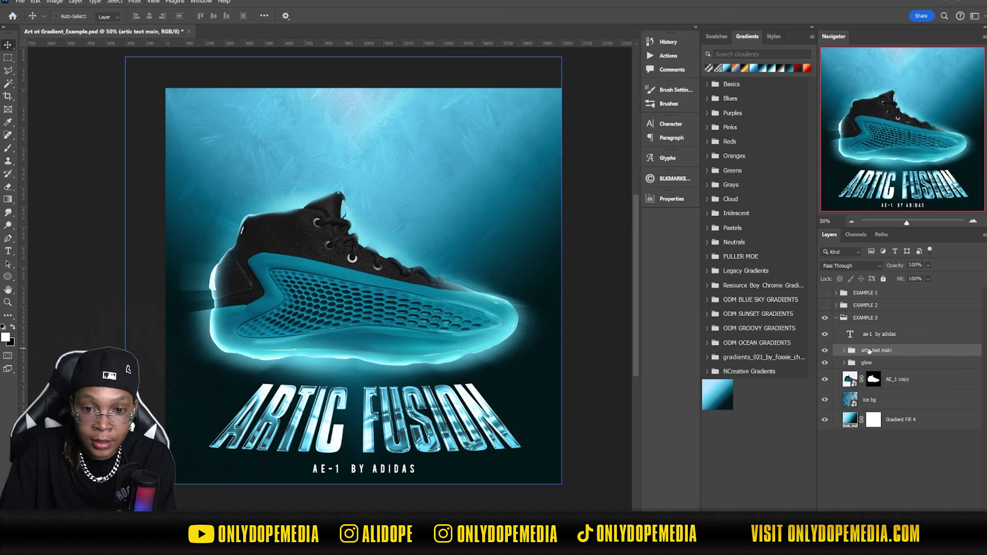
Duplicate the artic text main group and convert the copy to a smart object
key("ctrl")
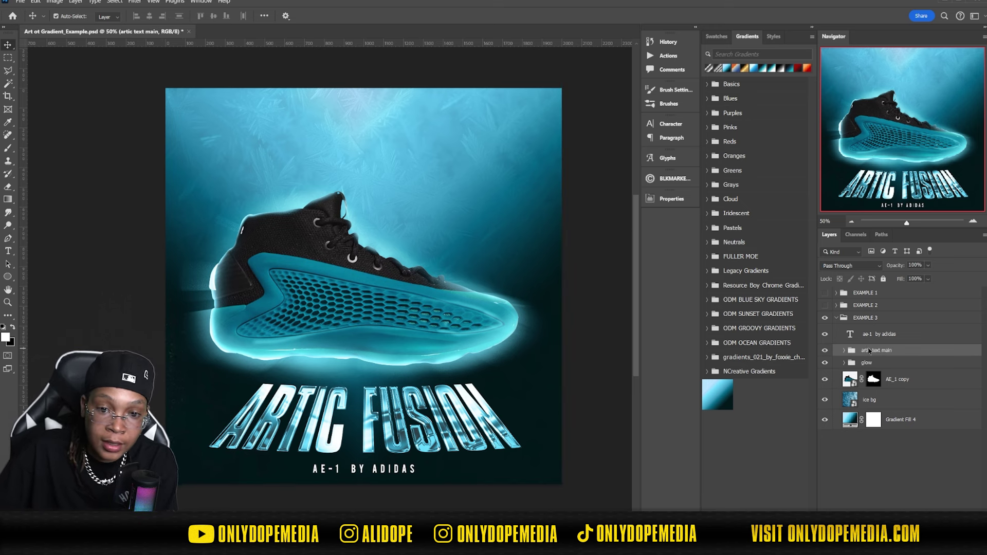
key("ctrl+j")
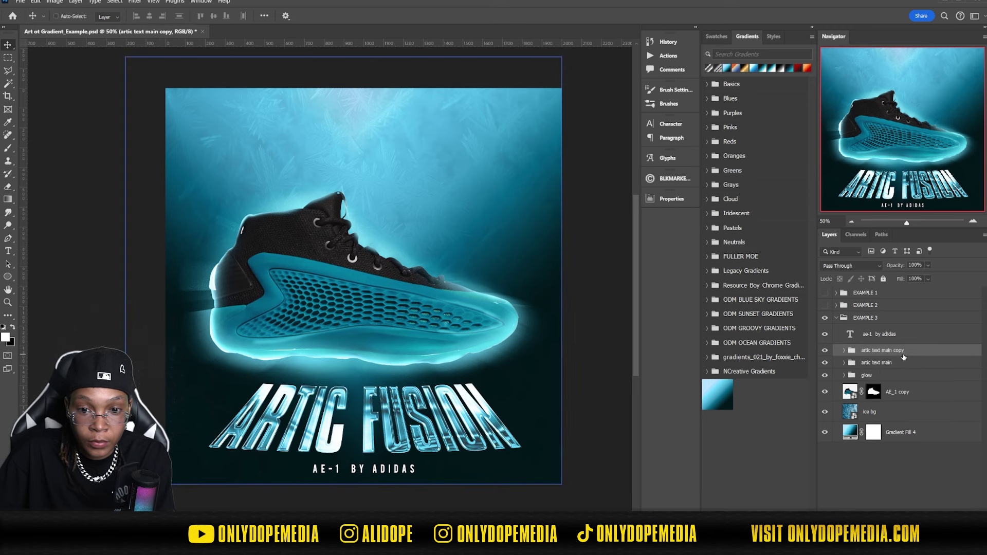
right_click(913, 355)
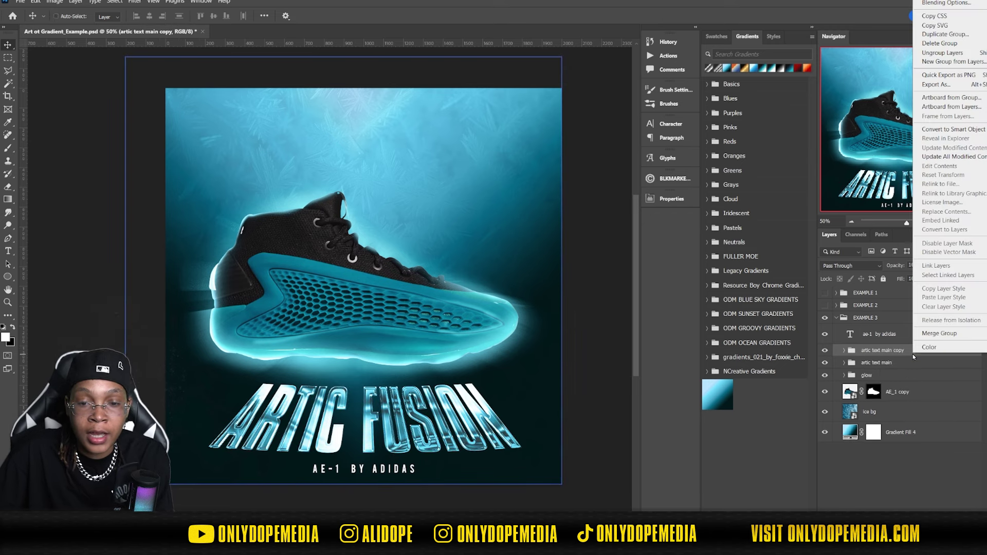
left_click(937, 134)
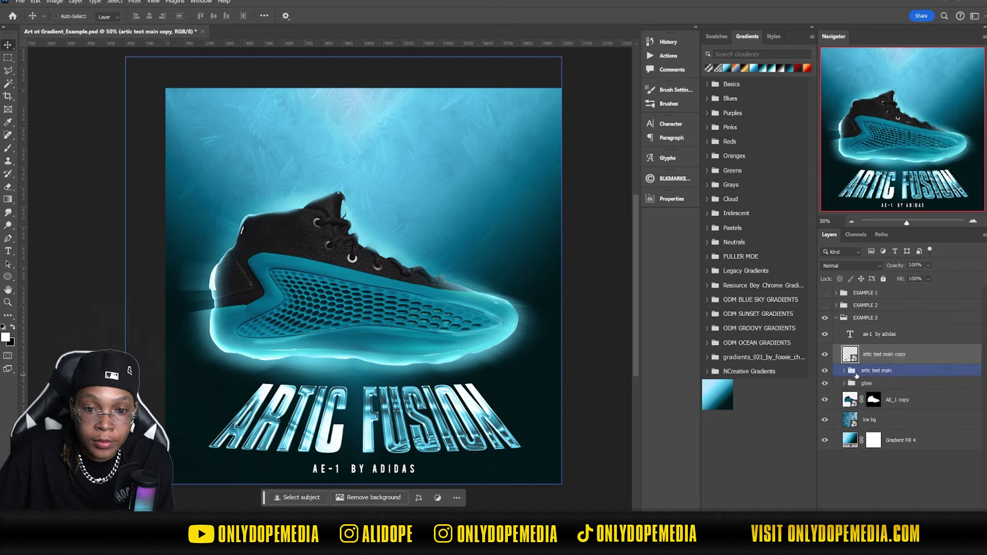
Apply a Gaussian Blur with an 18 px radius to the artic text main copy smart object
left_click(134, 2)
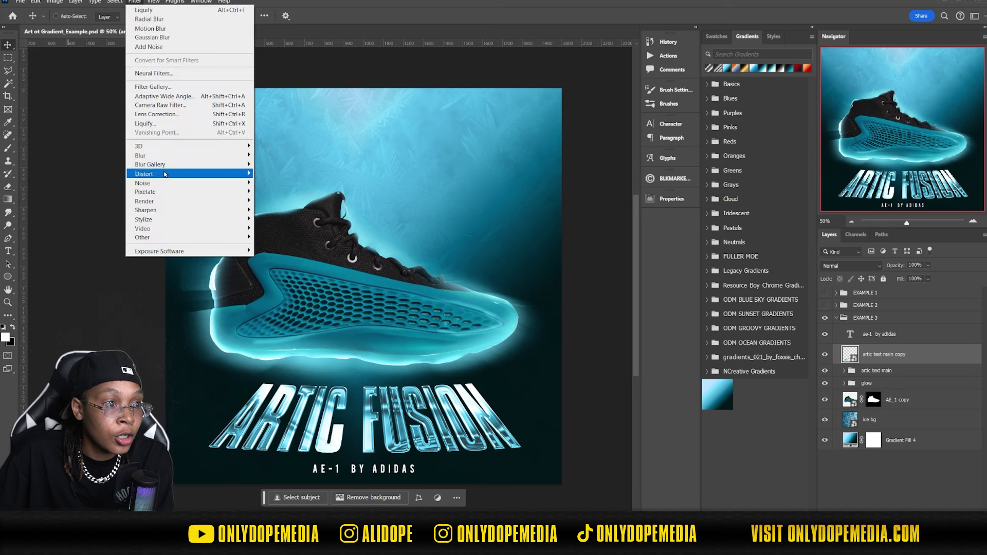
mouse_move(178, 159)
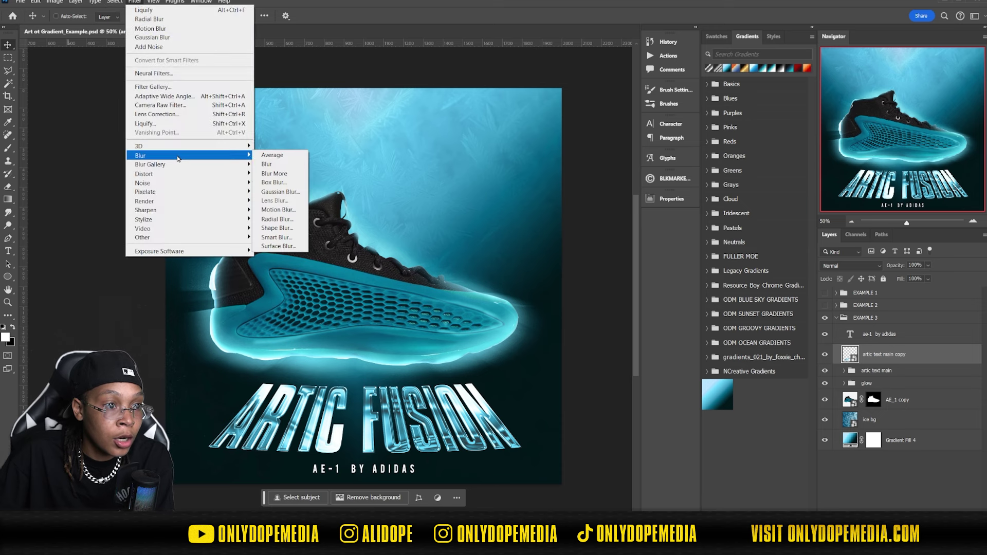
left_click(278, 192)
left_click_drag(549, 273, 555, 274)
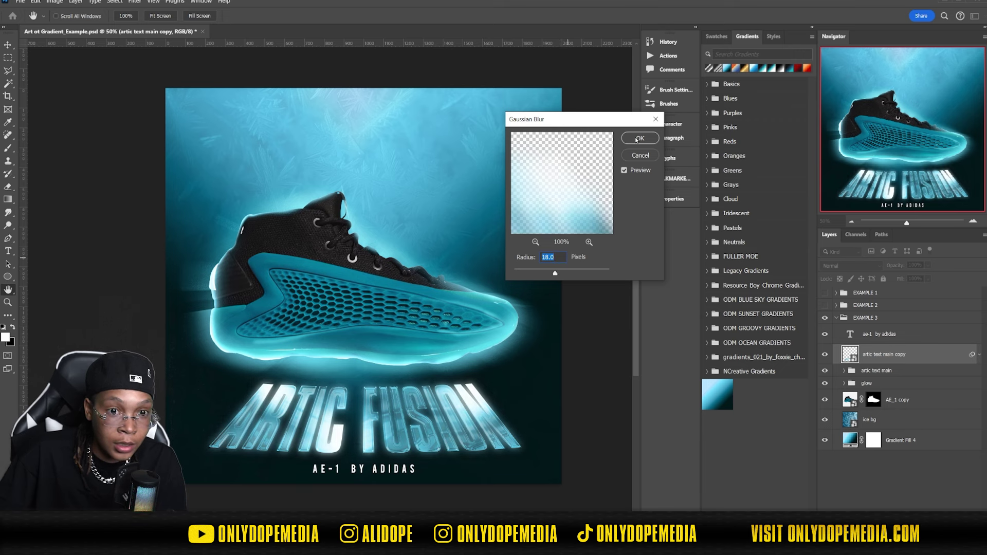
key("Return")
left_click(979, 355)
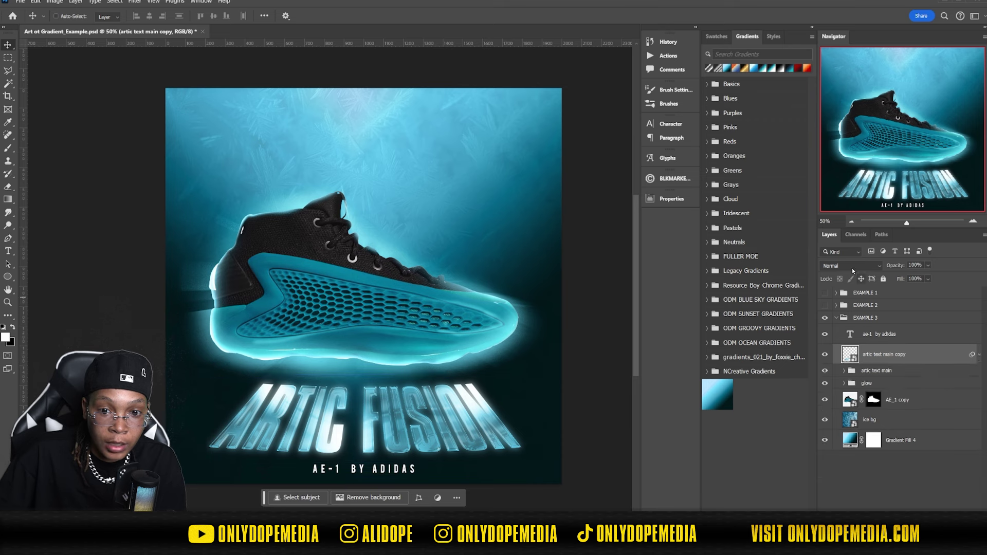
Set the artic text main copy's blend mode to Lighter Color and its opacity to 91%
left_click(851, 265)
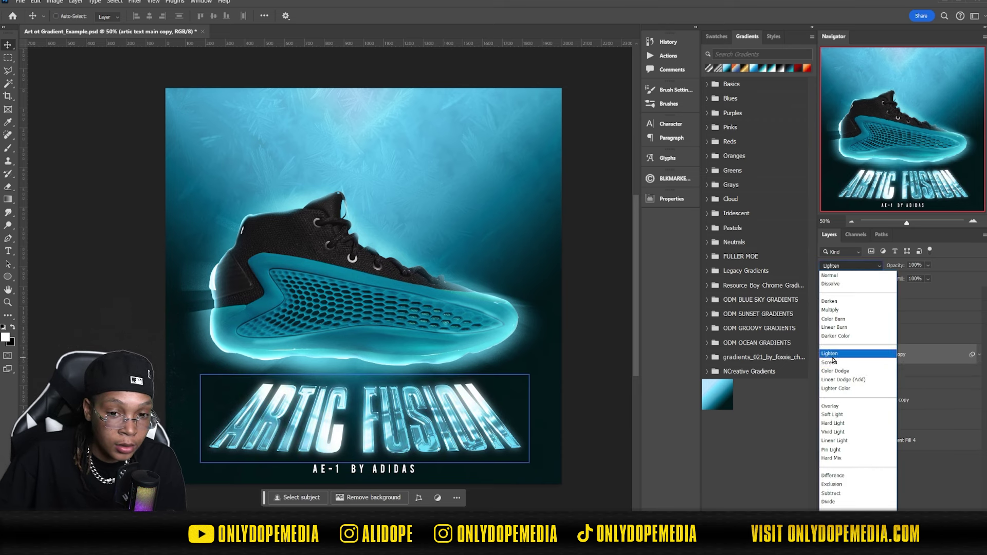
left_click(837, 389)
left_click_drag(897, 265, 893, 270)
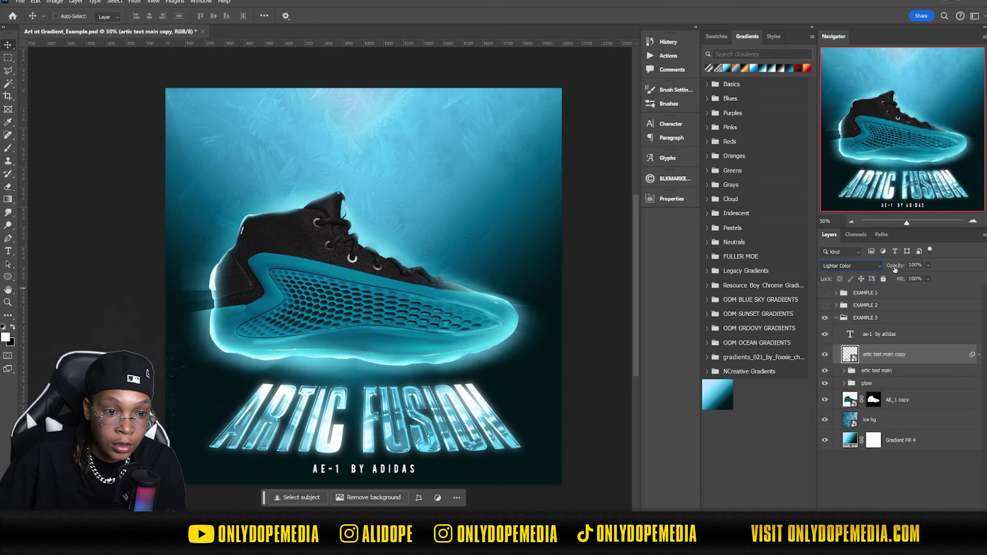
left_click_drag(892, 270, 889, 270)
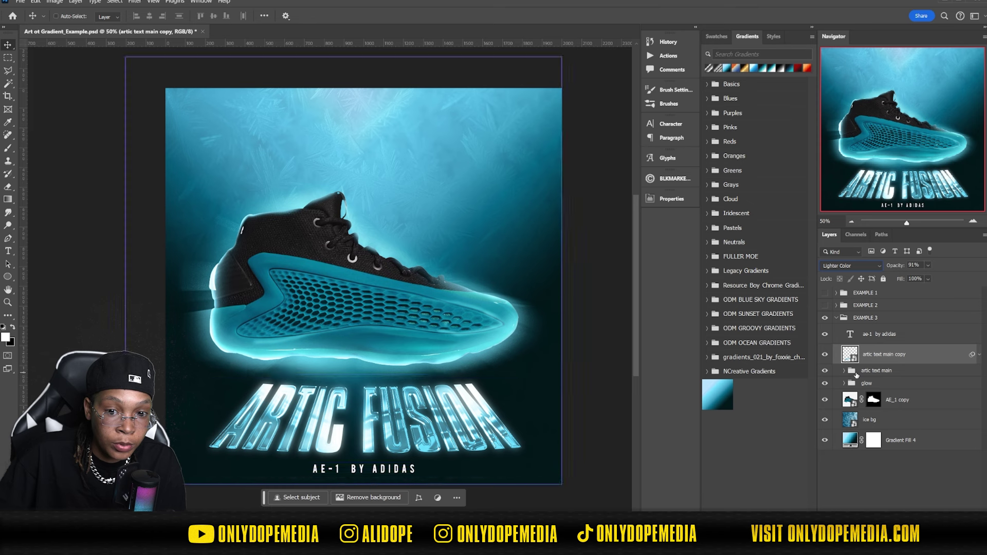
Reduce the Gaussian Blur smart filter on the artic text main copy to a radius of about 8.6 px
left_click(978, 354)
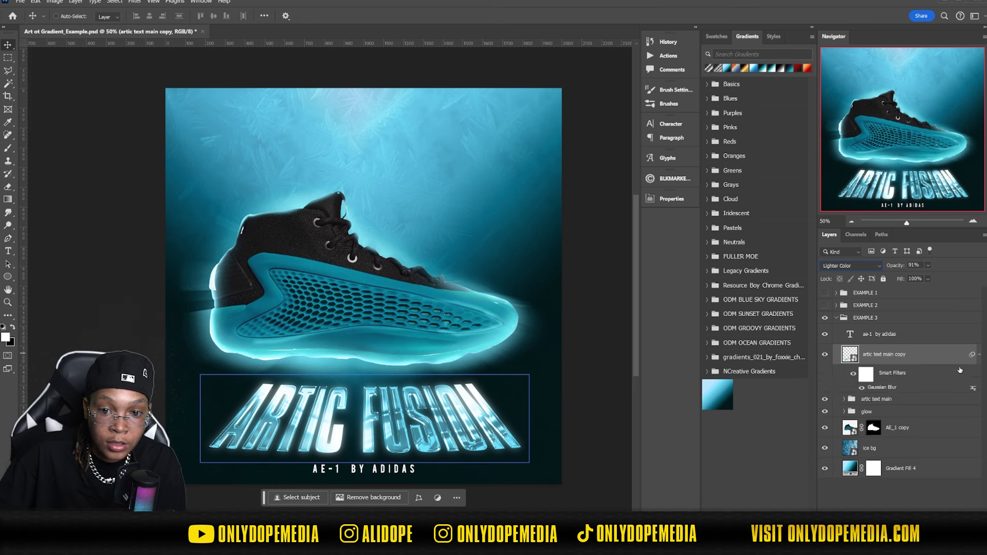
double_click(888, 388)
mouse_move(554, 274)
left_mouse_down()
mouse_move(576, 275)
mouse_move(525, 275)
mouse_move(550, 274)
left_mouse_up()
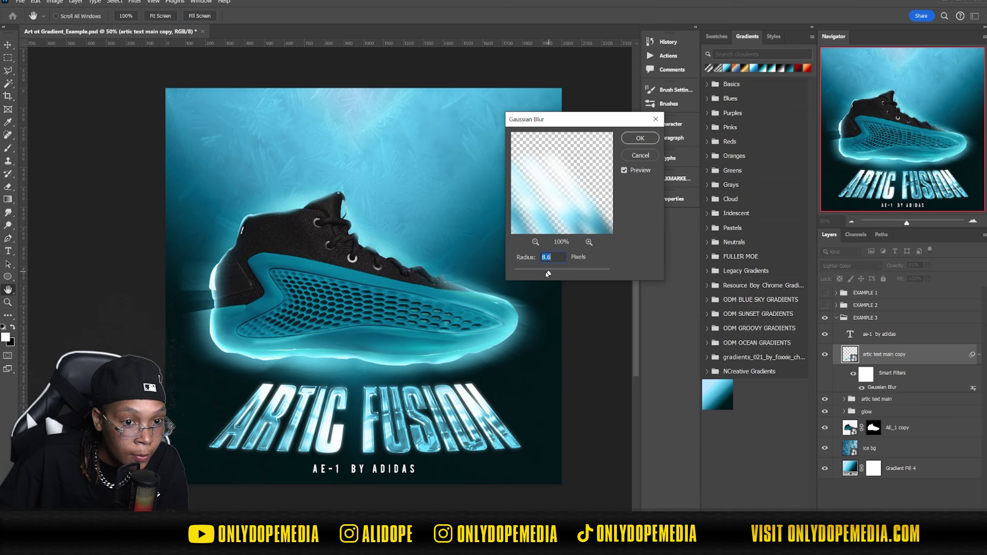
key("Return")
Select all layers from the ae-1 by adidas text down to AE_1 copy and move them together slightly up and right
left_click(902, 334)
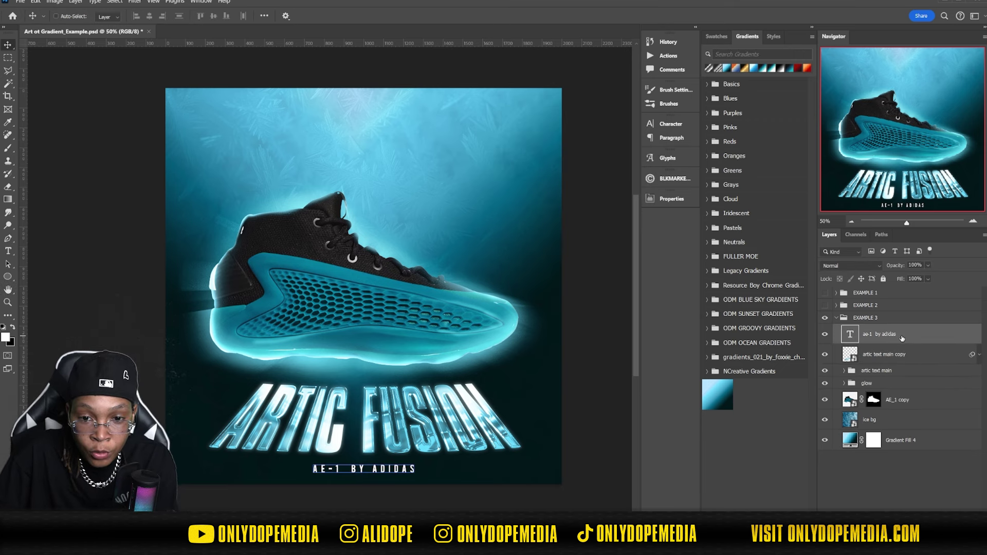
left_click(914, 421)
left_click(928, 407)
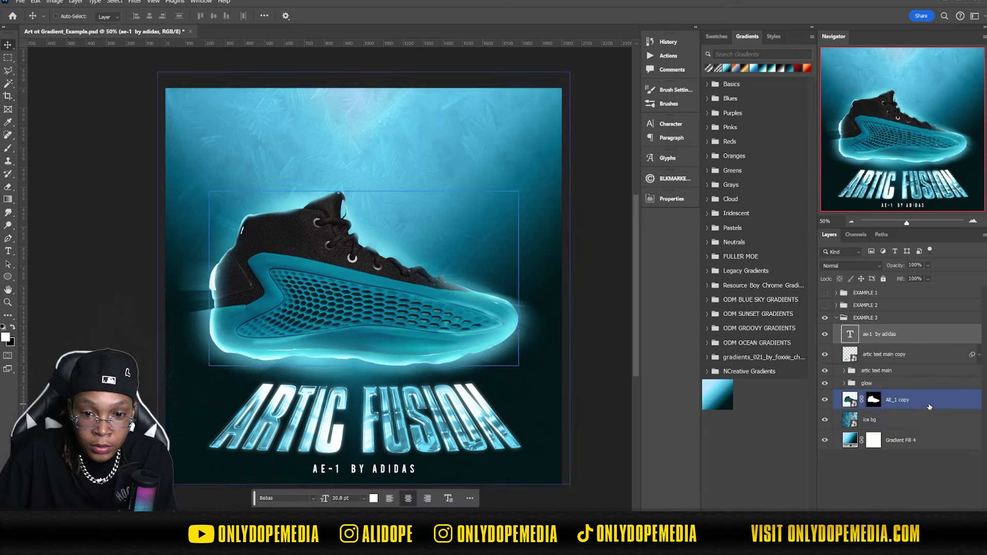
left_click(929, 407, "shift")
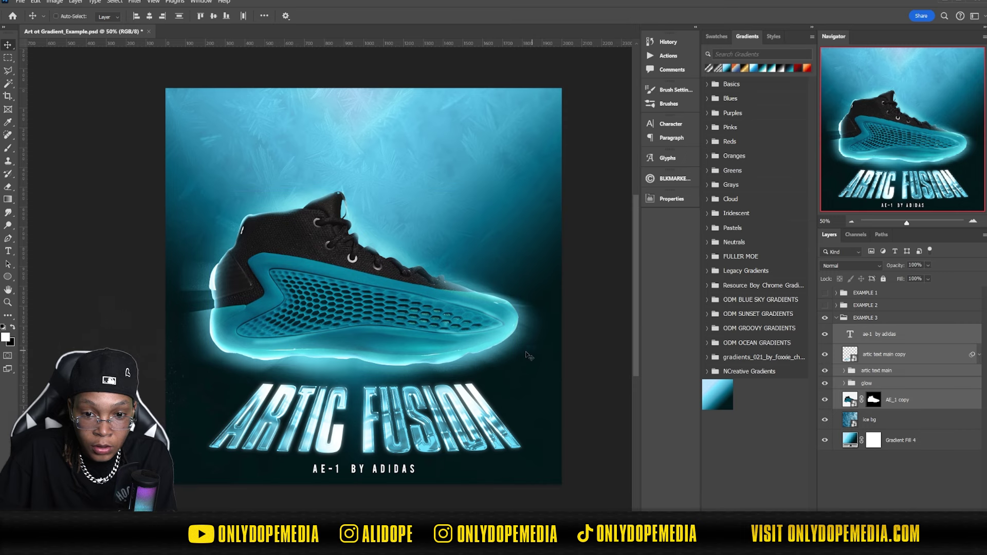
left_click_drag(523, 356, 537, 331)
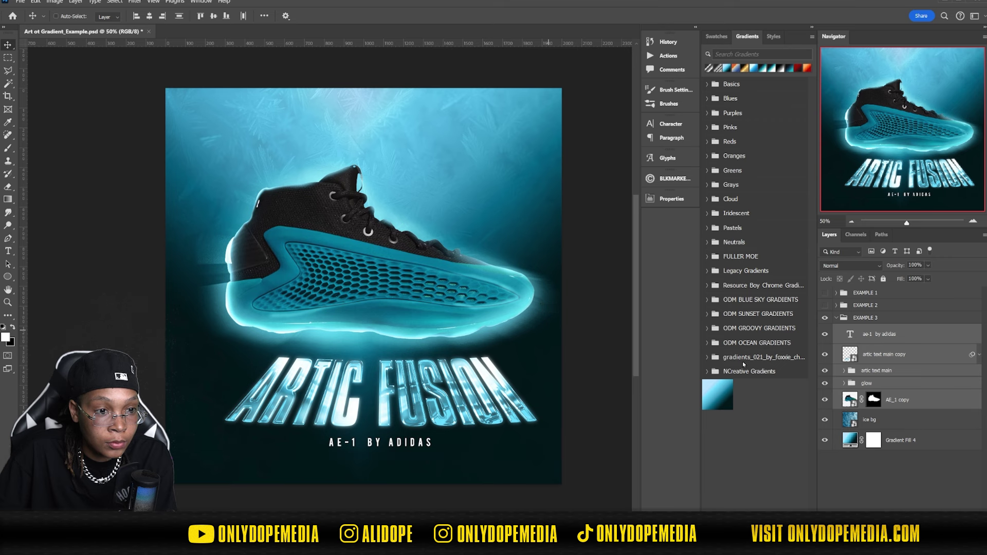
Lower the AE-1 BY ADIDAS tagline slightly for more space under the title, and shift the sneaker and text layers together to the left
left_click(905, 335)
left_click_drag(420, 447, 421, 458)
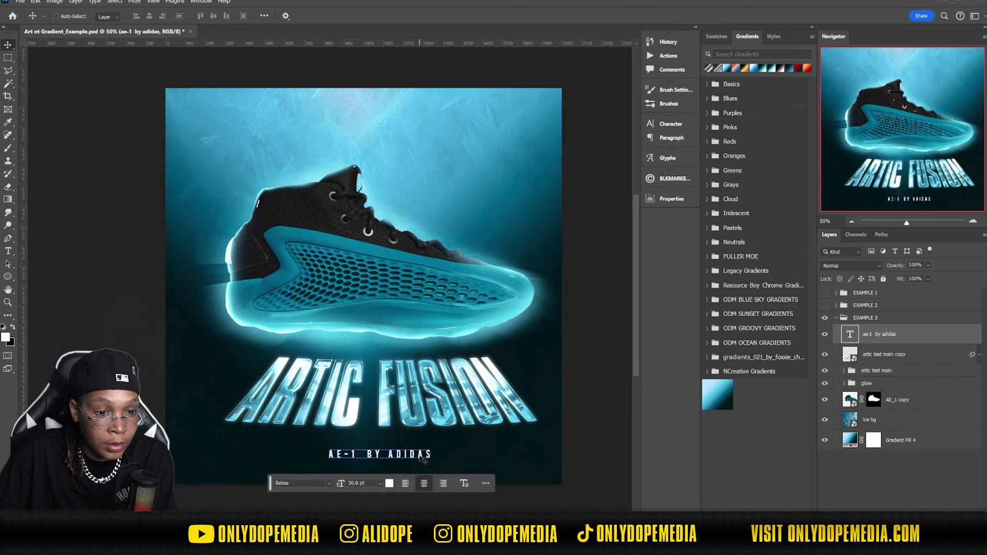
left_click(935, 400)
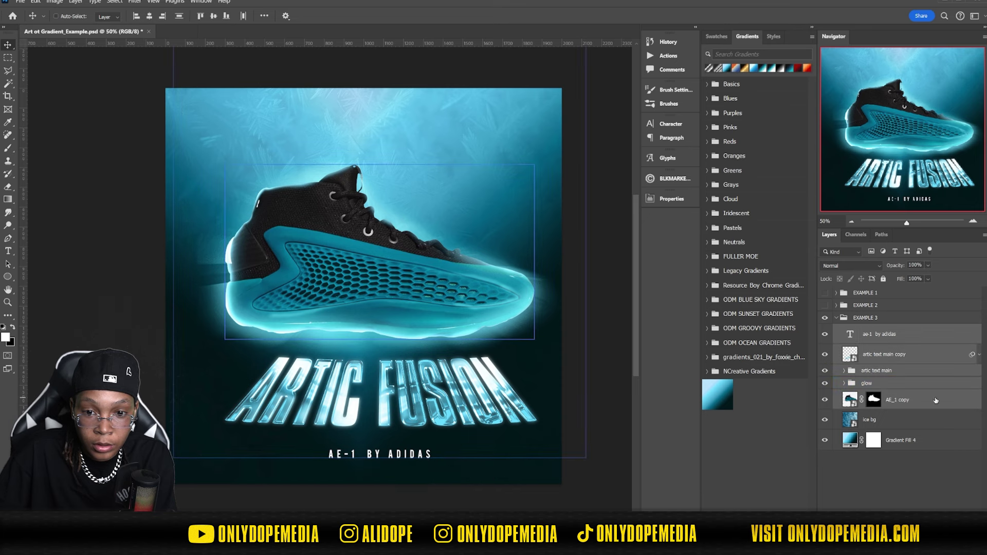
left_click_drag(545, 331, 532, 332)
Add a new layer above the tagline in the EXAMPLE 3 group and fill it with 50% gray
left_click(948, 502)
left_click(847, 333)
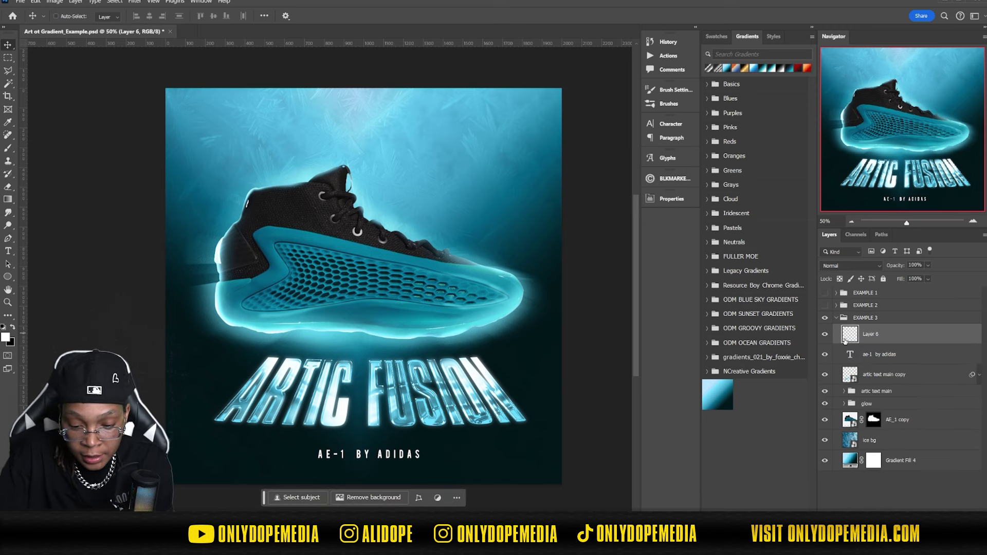
key("shift+F5")
left_click(665, 242)
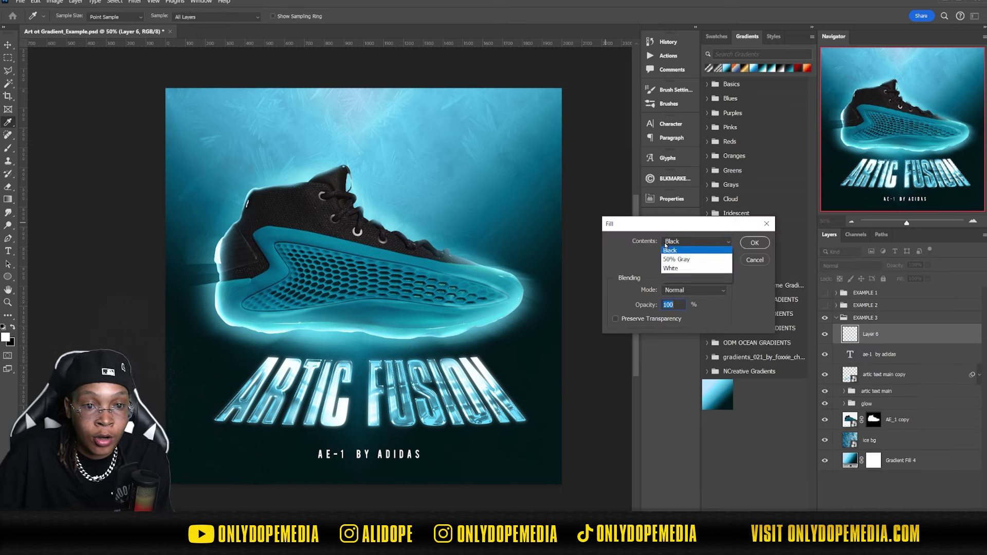
left_click(673, 329)
left_click(755, 243)
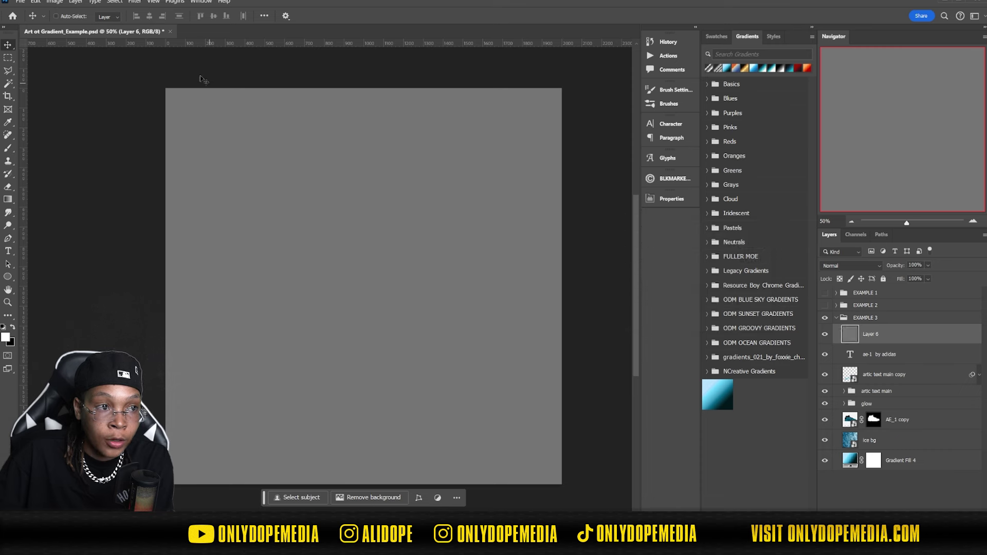
Apply Add Noise to the gray layer and blend it as Vivid Light with opacity below 50%
left_click(135, 2)
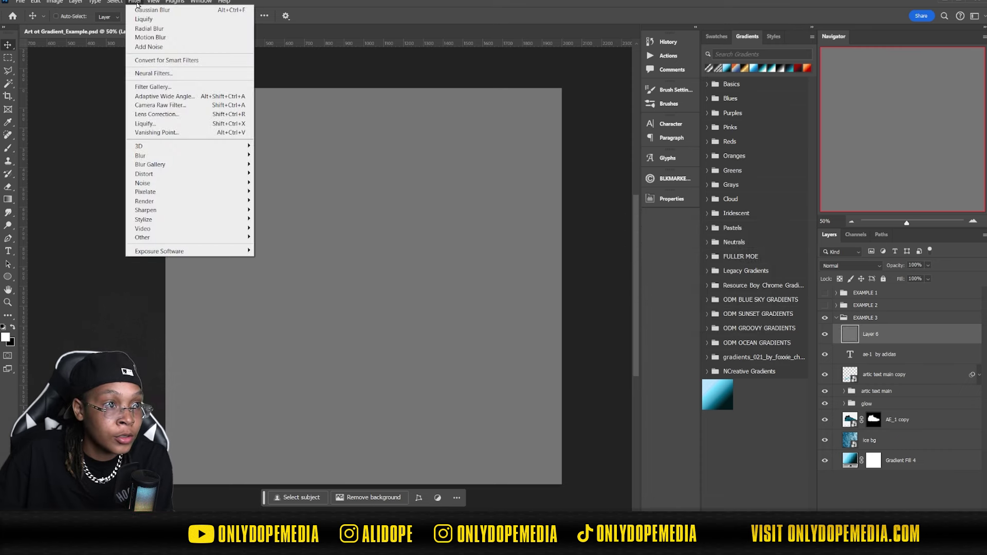
left_click(168, 48)
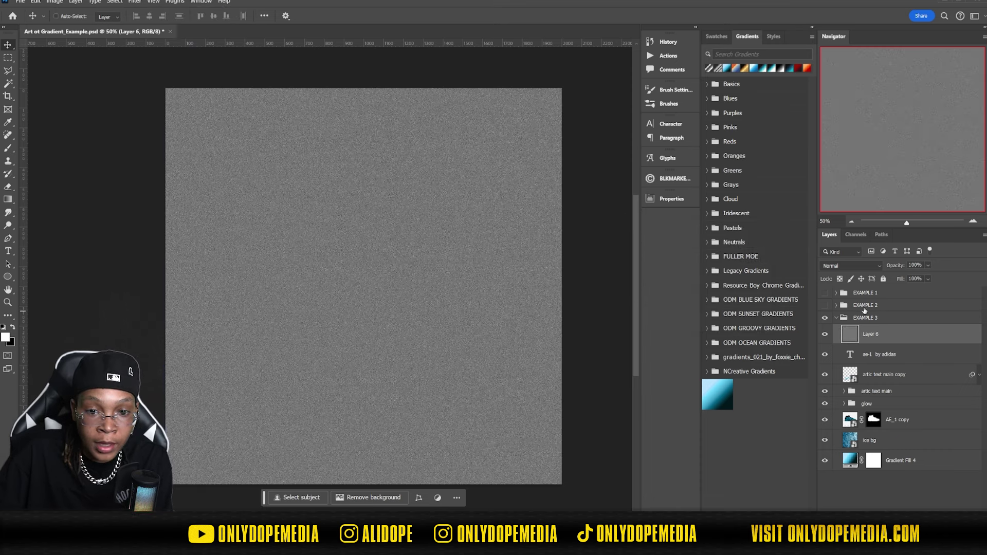
left_click(857, 266)
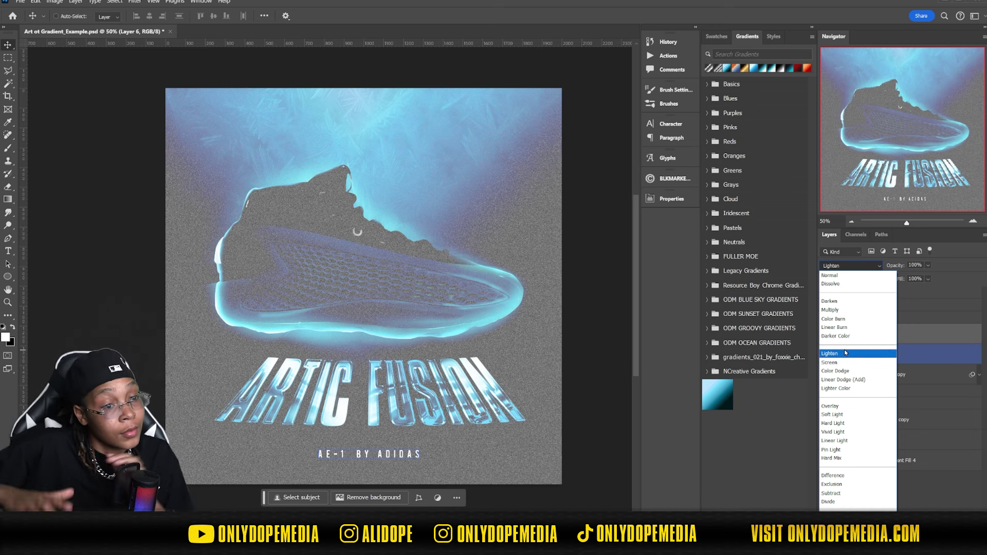
key("Up")
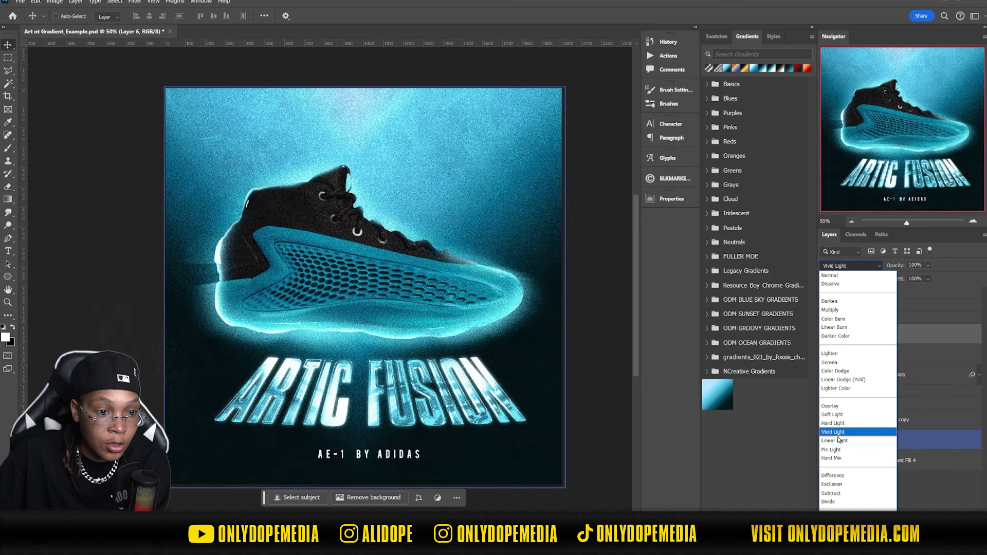
left_click(832, 431)
left_click_drag(892, 268, 873, 270)
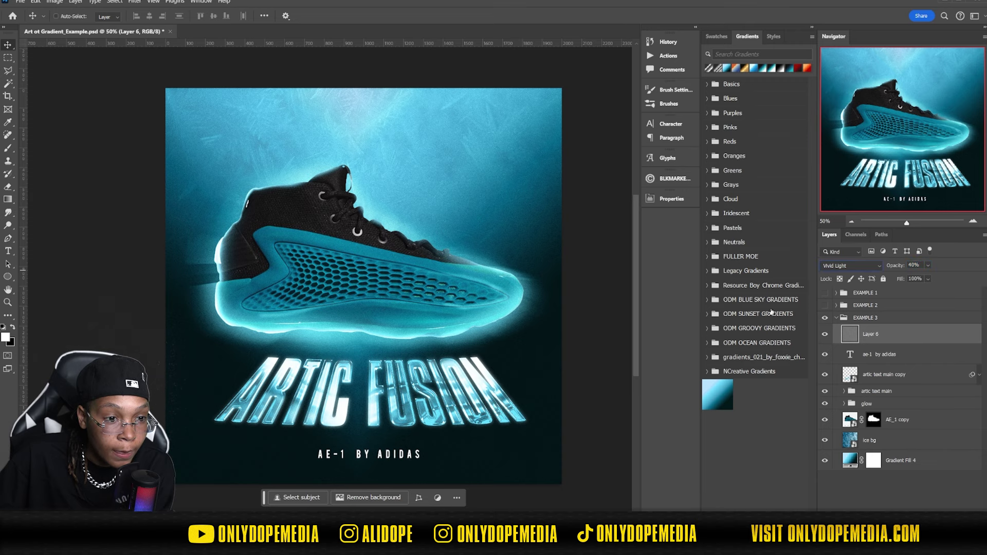
In Camera Raw, set the AE_1 copy sneaker's Clarity to +28, Texture to +64 and Exposure to +0.90, and save the document
left_click(922, 420, "ctrl")
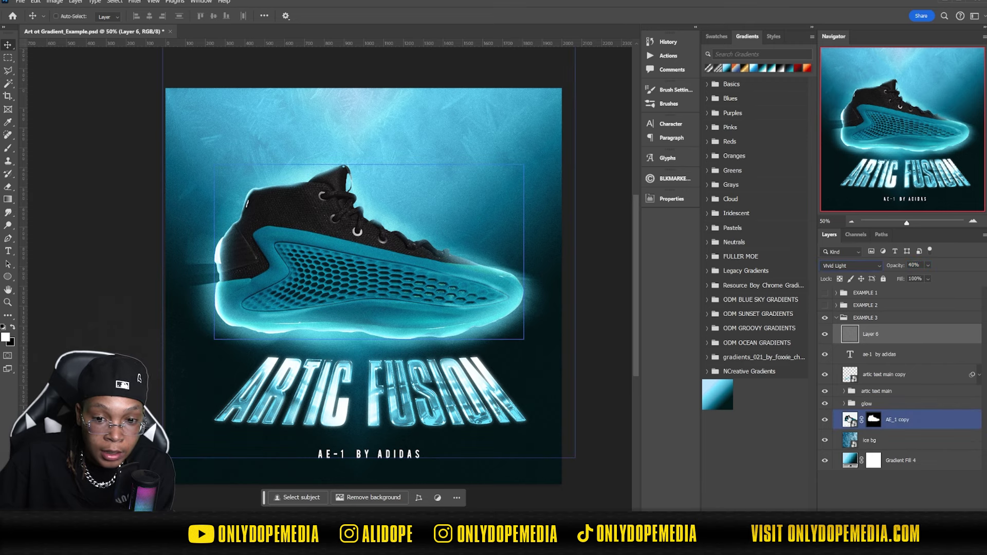
left_click(922, 421)
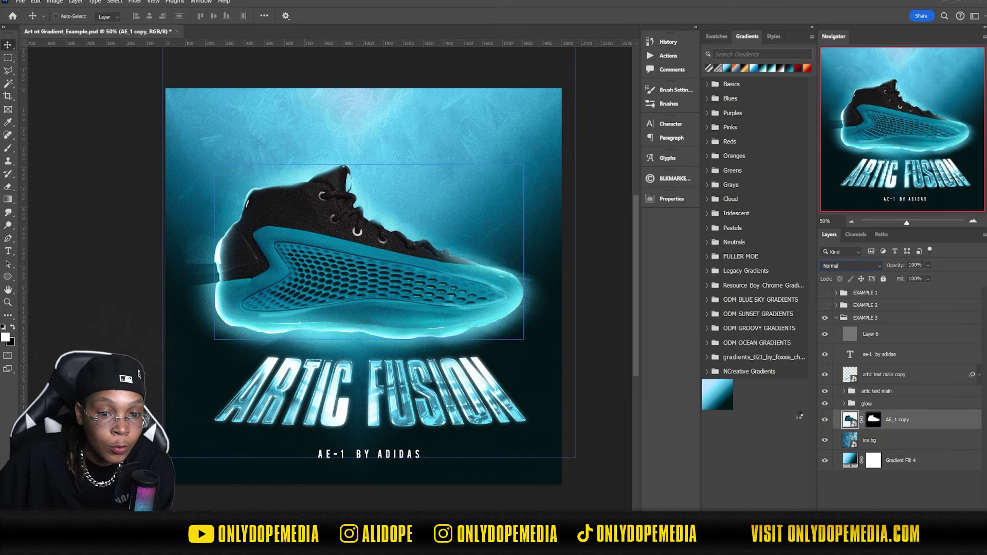
scroll(713, 376, "down", 5)
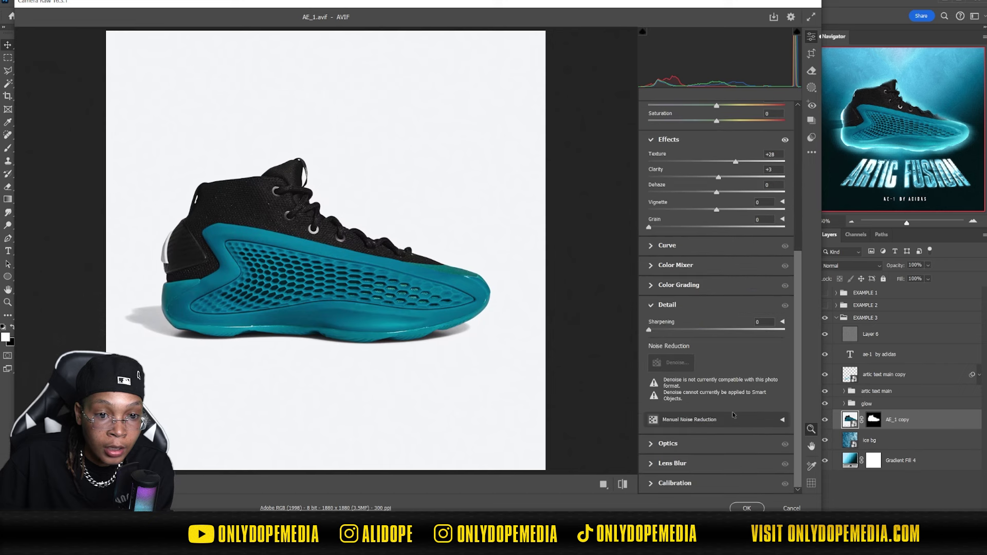
scroll(667, 298, "up", 2)
scroll(667, 298, "up", 3)
mouse_move(718, 356)
left_mouse_down()
mouse_move(748, 356)
mouse_move(735, 356)
left_mouse_up()
left_click_drag(735, 340, 760, 339)
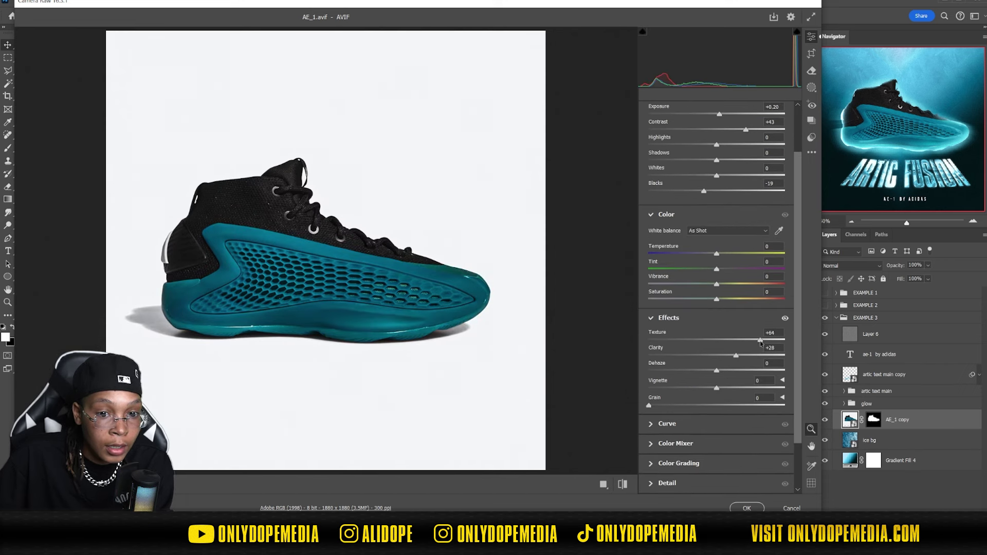
scroll(701, 267, "up", 2)
left_click_drag(720, 176, 729, 175)
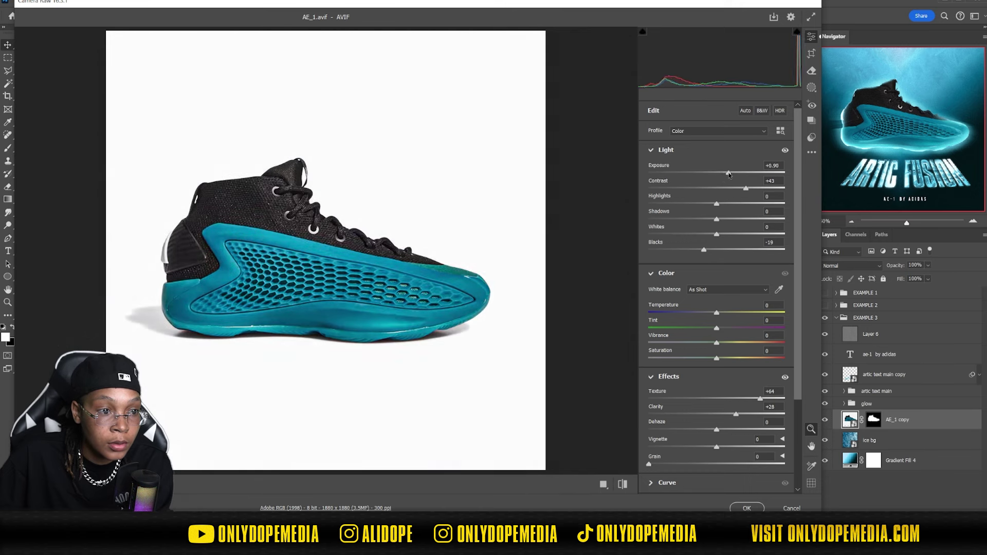
key("Return")
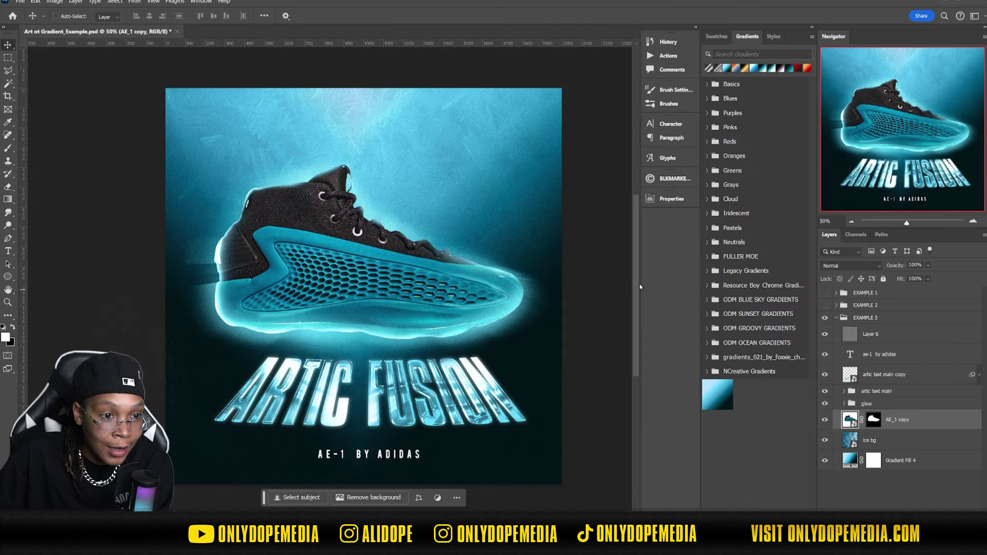
key("ctrl+s")
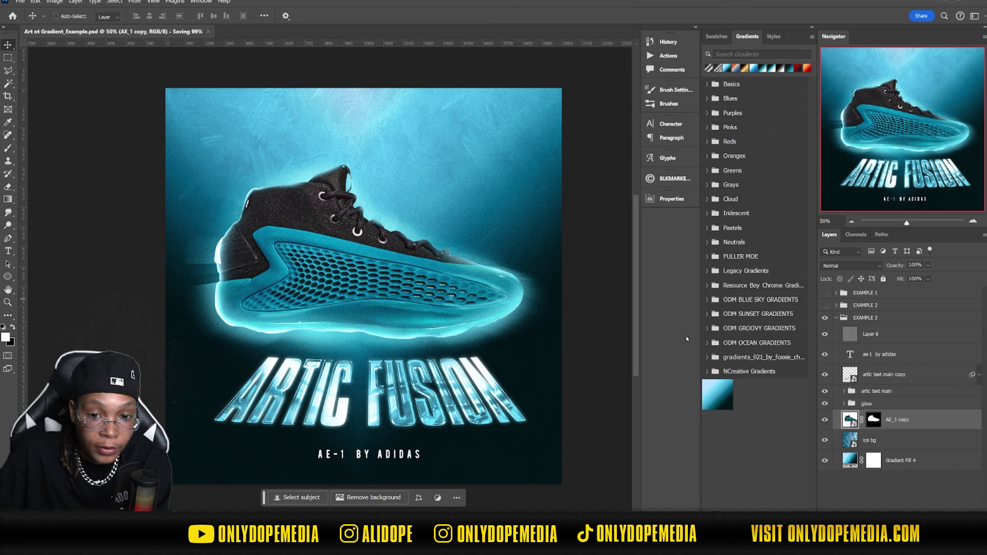
Add a Gradient Map adjustment layer above the noise layer in the EXAMPLE 3 group
left_click(528, 377, "ctrl")
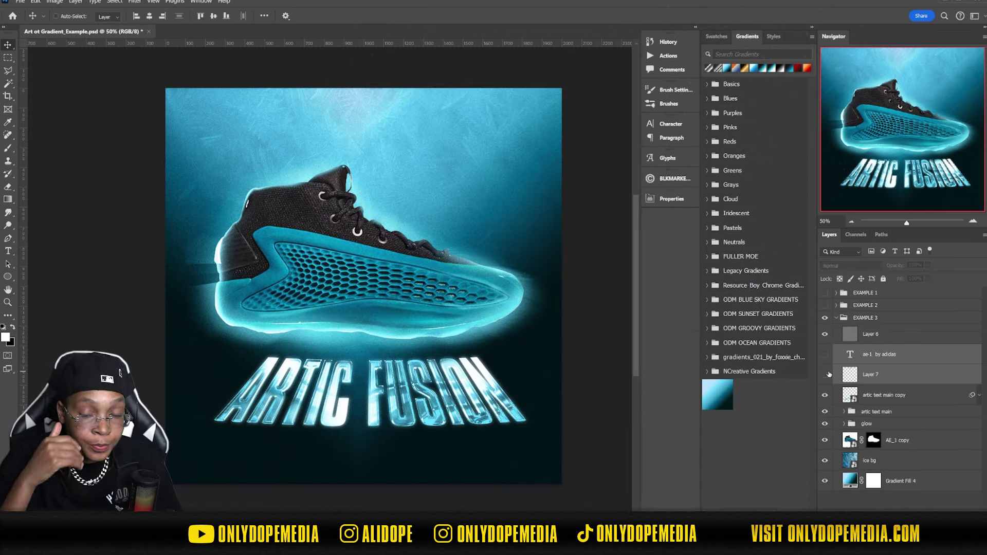
left_click(905, 334)
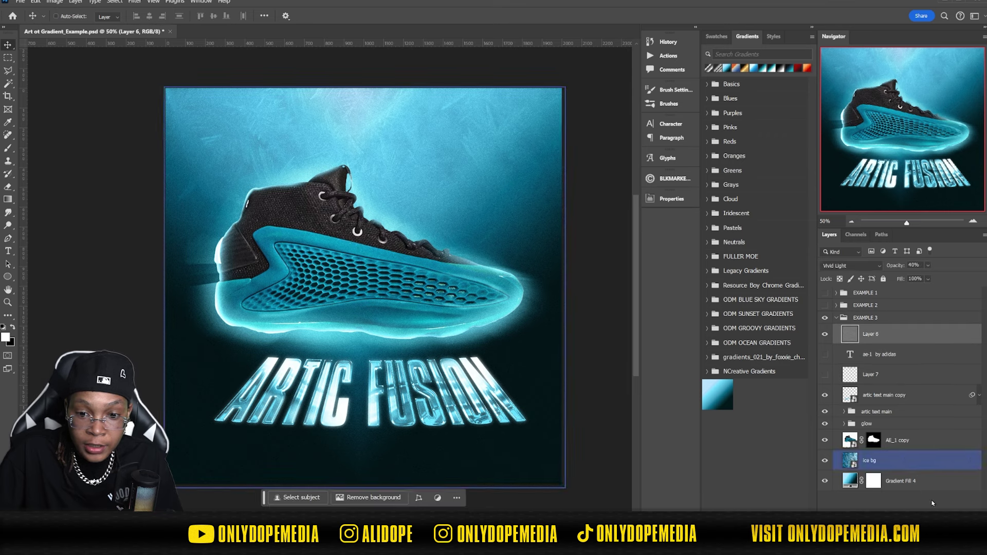
left_click(935, 540)
left_click(951, 517)
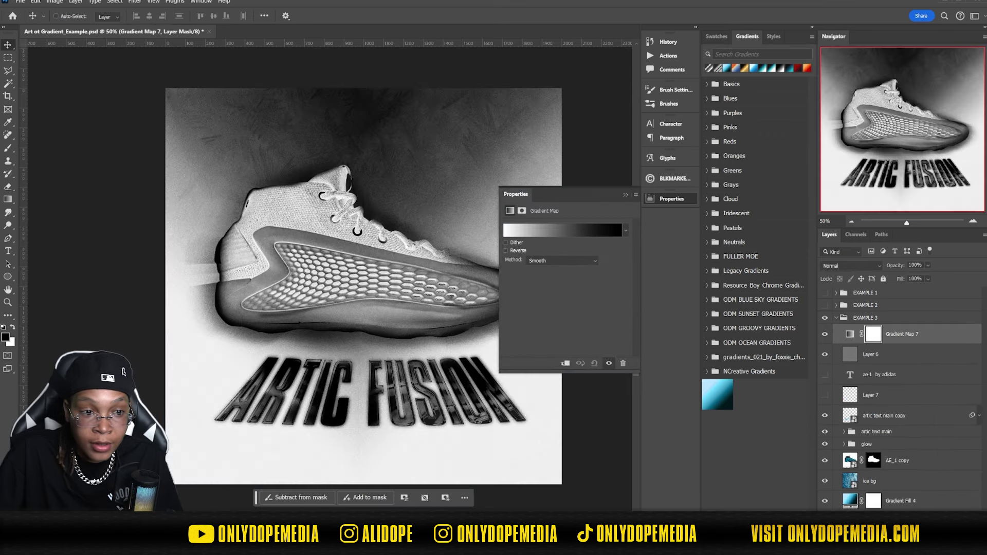
Enable Dither and Reverse on the Gradient Map 7 adjustment, then blend the layer as Soft Light at 60% opacity
left_click(505, 250)
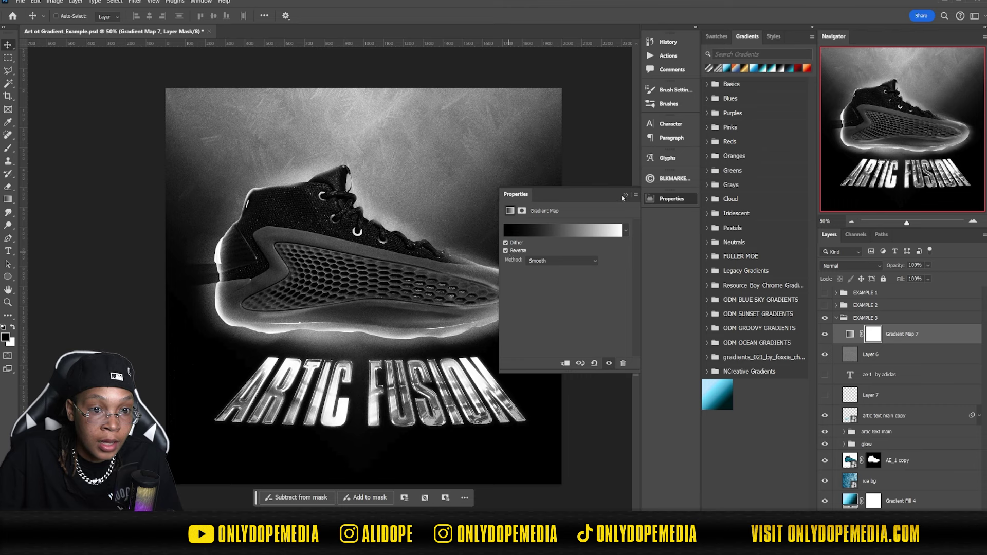
left_click(624, 196)
left_click(839, 267)
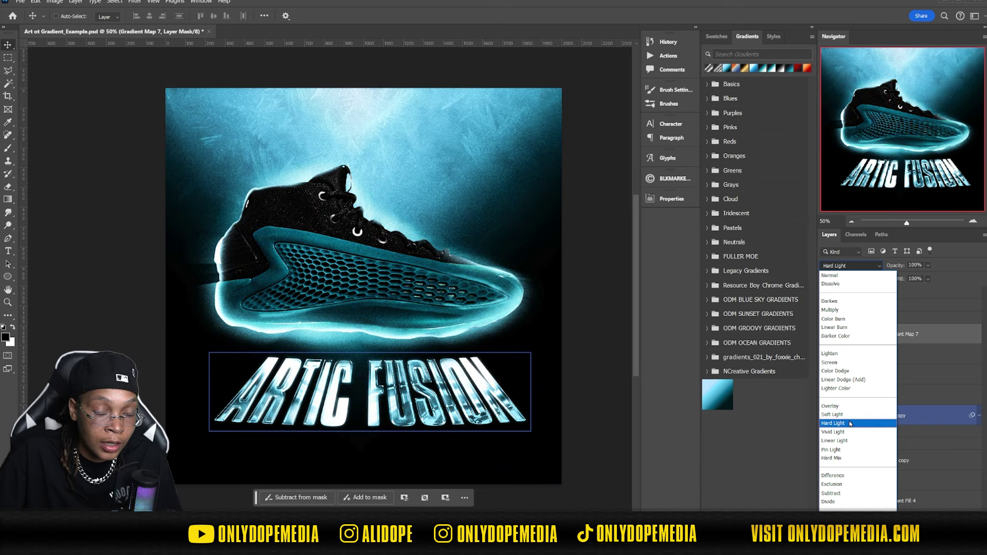
left_click(835, 414)
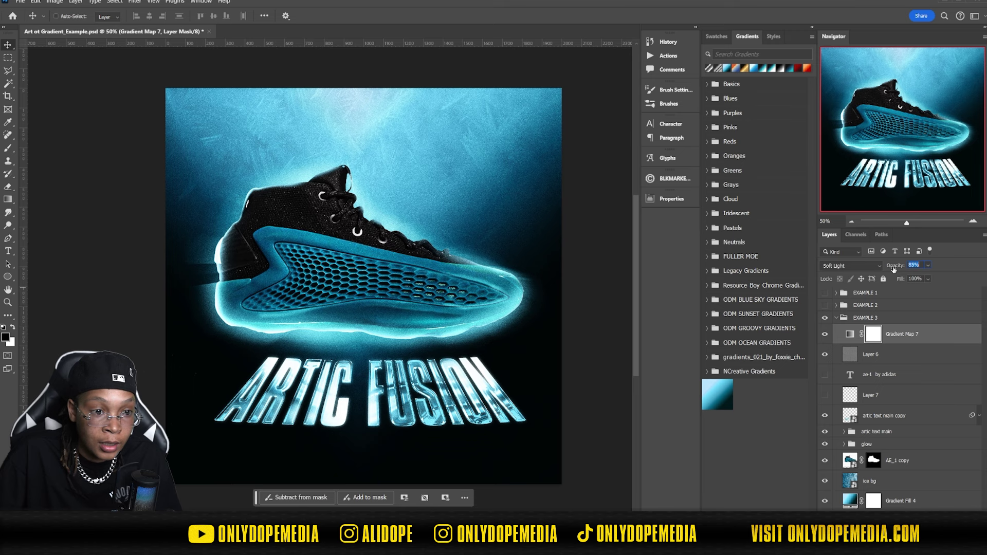
left_click_drag(885, 271, 871, 273)
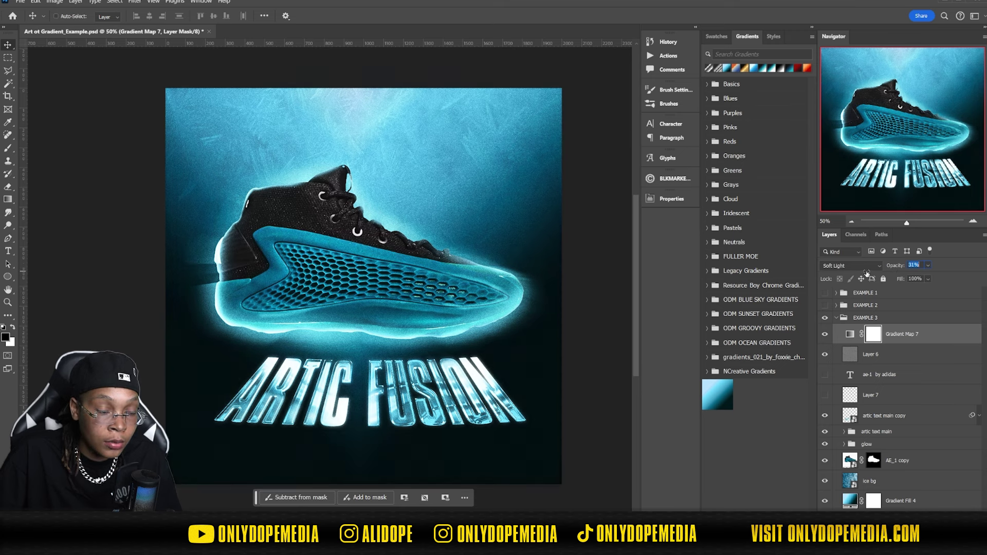
type("60")
Add a Color Lookup adjustment layer above the gradient map and load the 2Strip.look 3D LUT
left_click(929, 517)
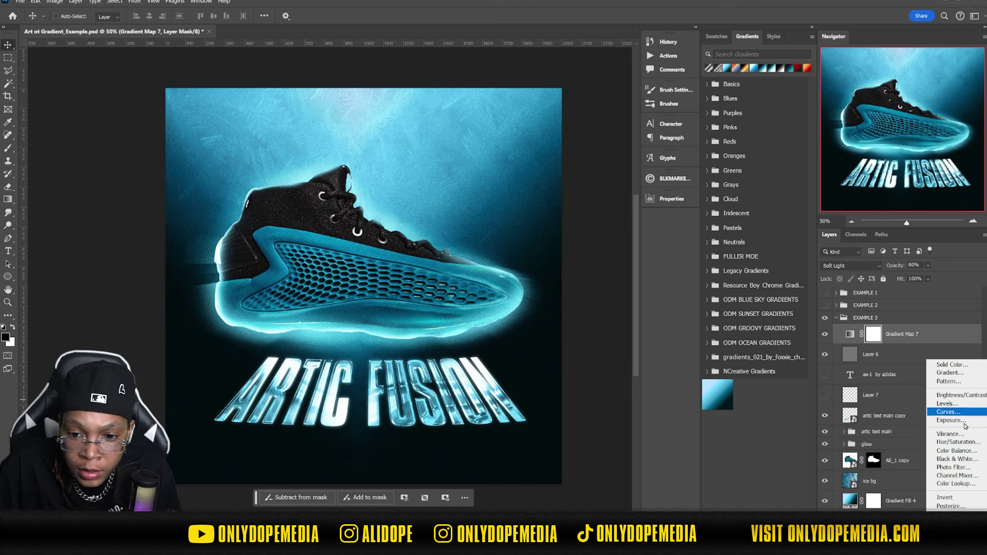
left_click(958, 484)
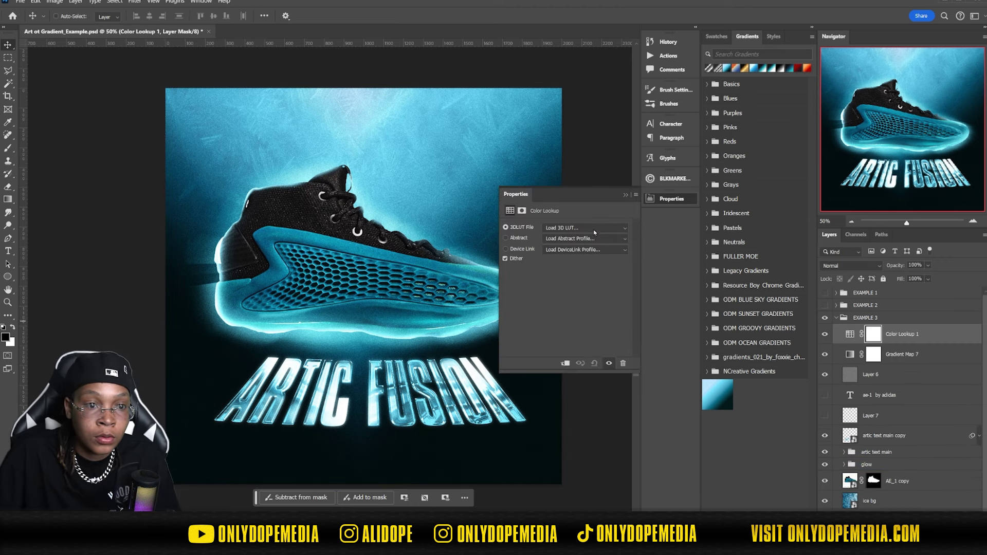
left_click(595, 229)
left_click(582, 263)
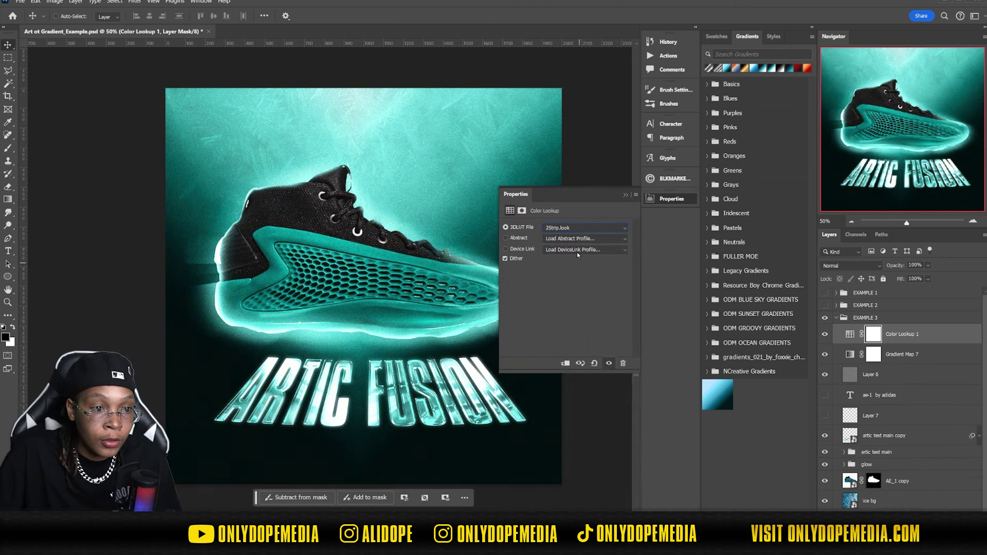
Preview the remaining 3D LUT presets on the Color Lookup layer and settle on 3Strip.look
key("Down")
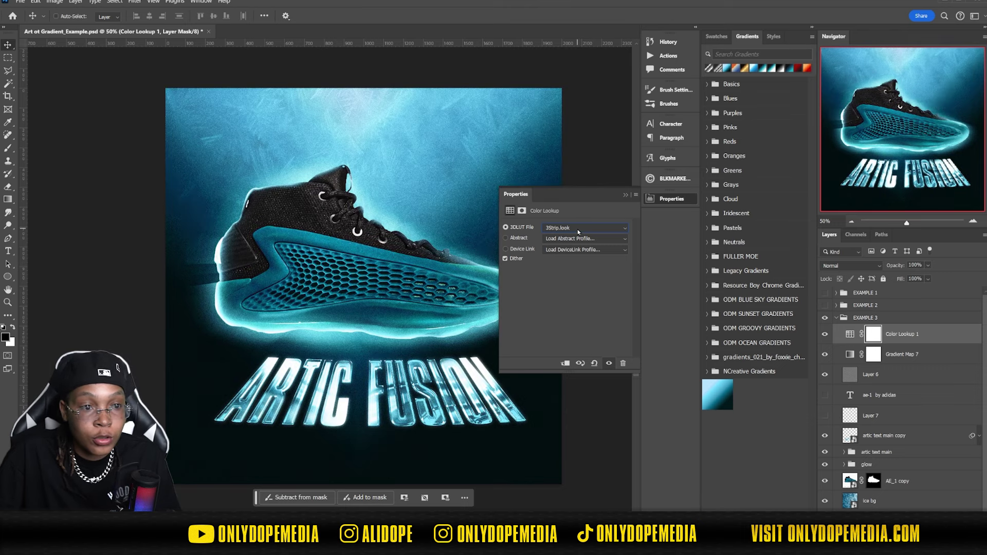
key("Down")
key("Down")
key("Down")
key("Down")
key("Down")
key("Down")
key("Down")
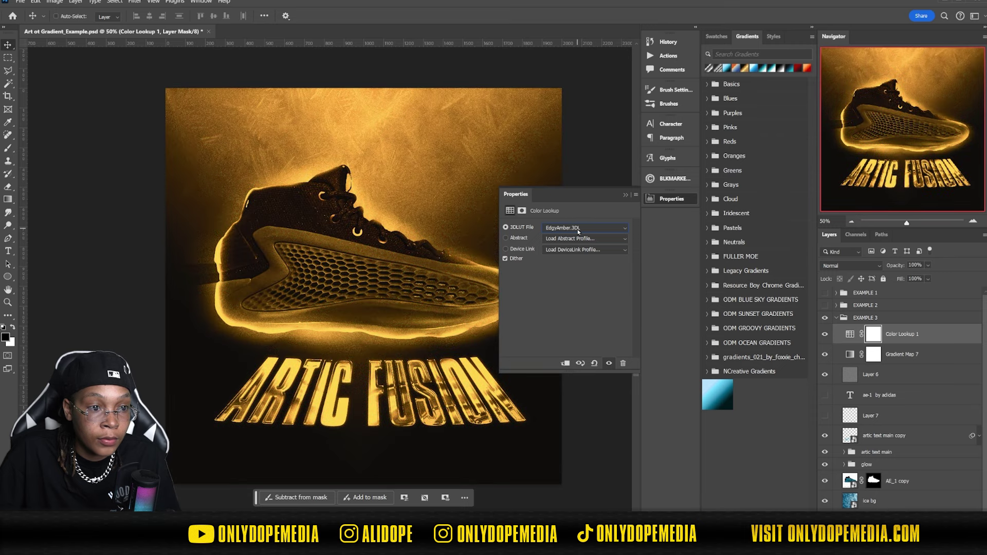
key("Down")
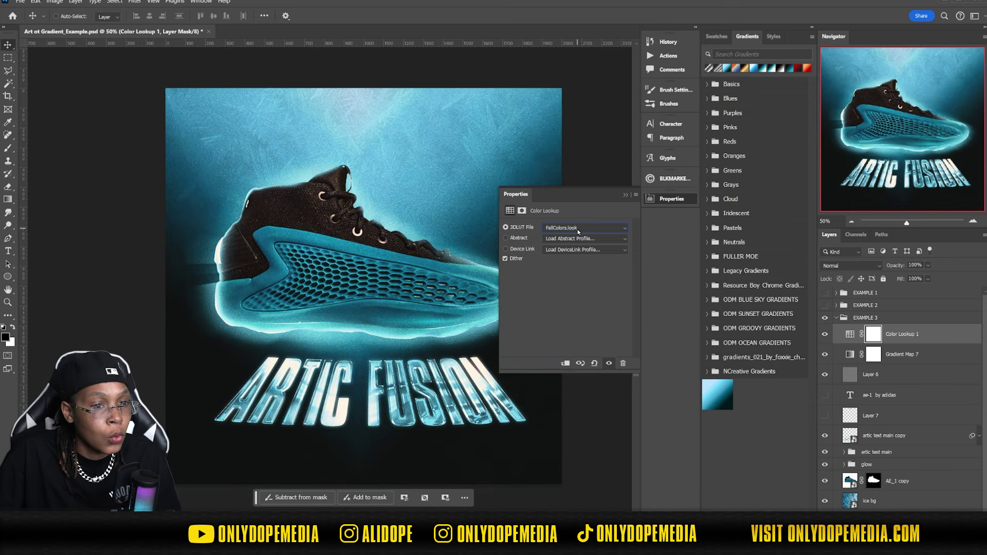
key("Down")
key("Down")
key("Down")
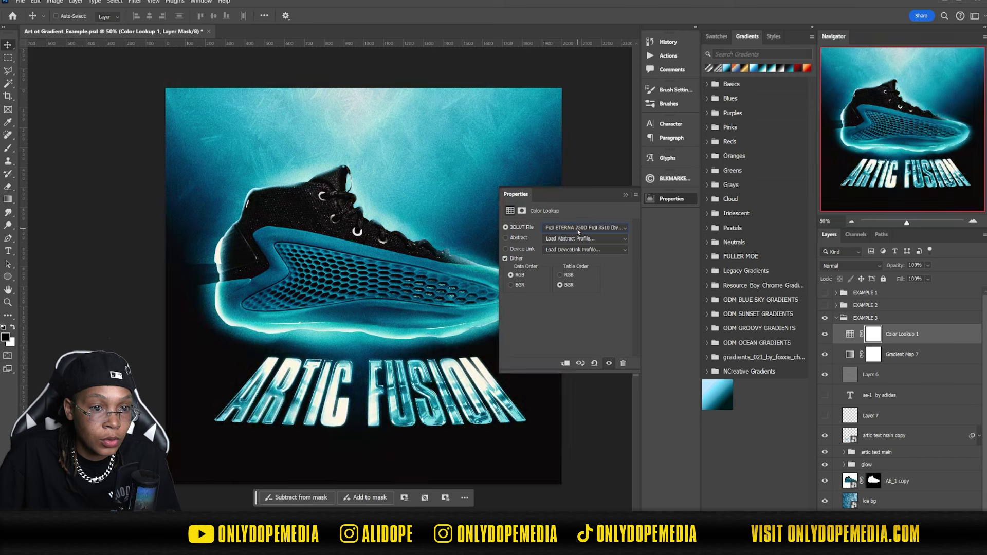
key("Down")
key("Down")
key("Down")
key("Down")
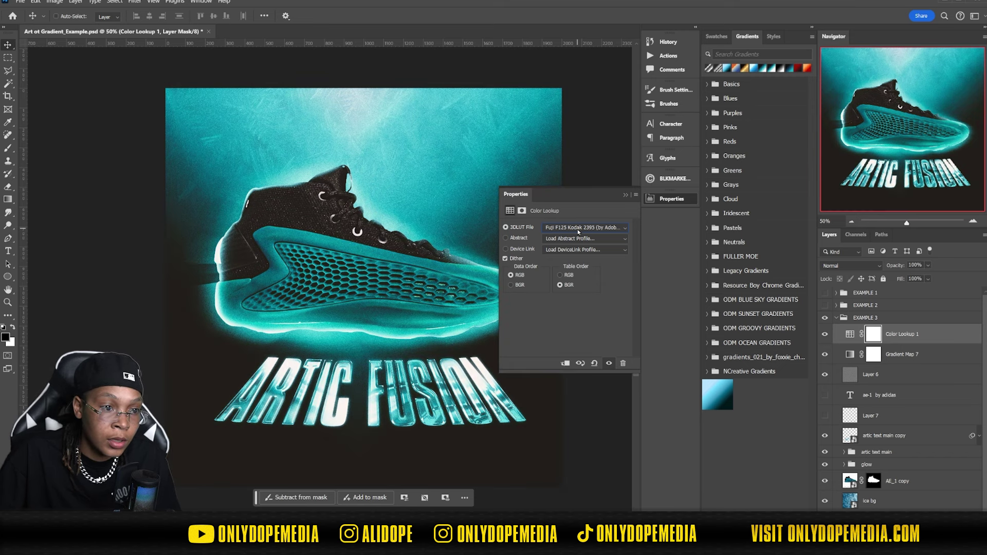
key("Down")
key("Down")
key("Down")
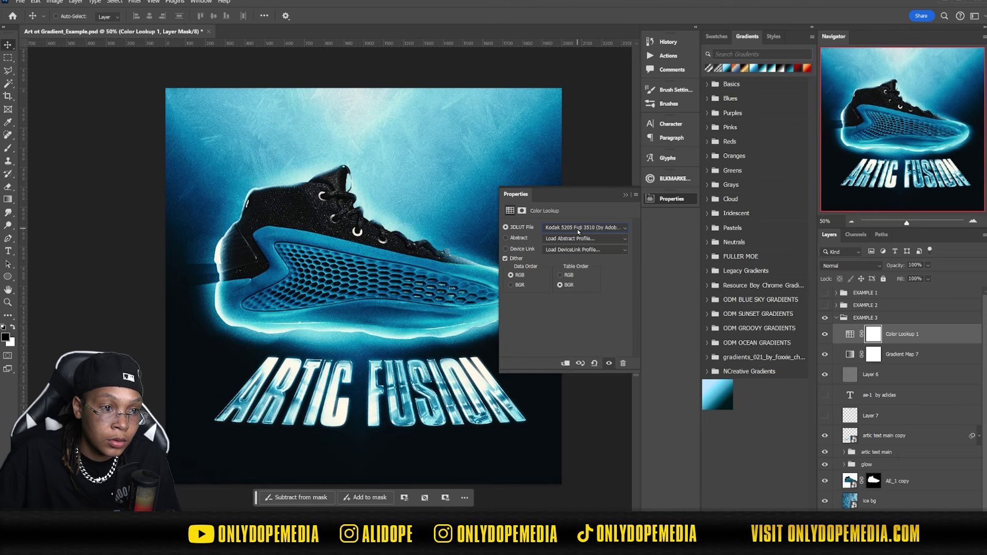
key("Down")
key("Down")
key("Down")
key("Down")
key("Down")
key("Down")
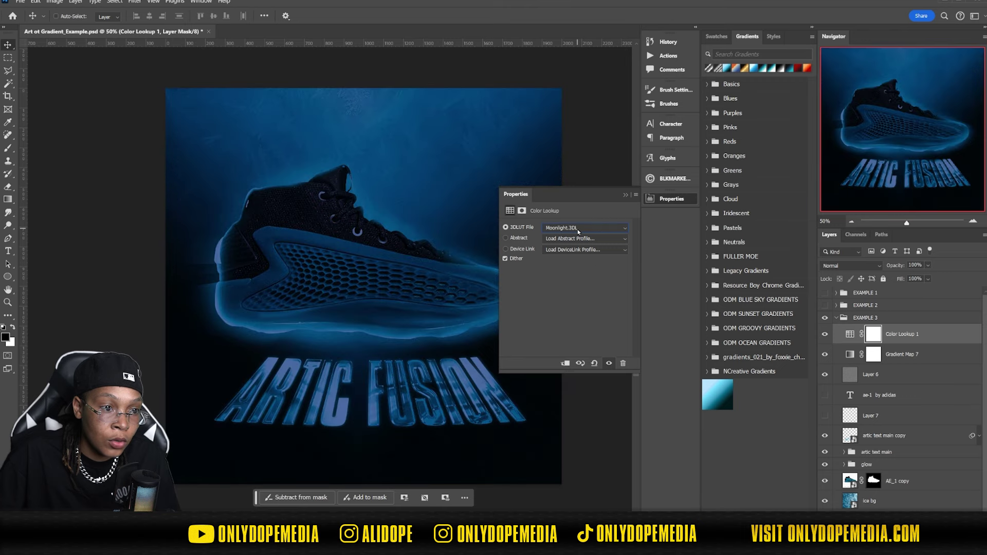
key("Down")
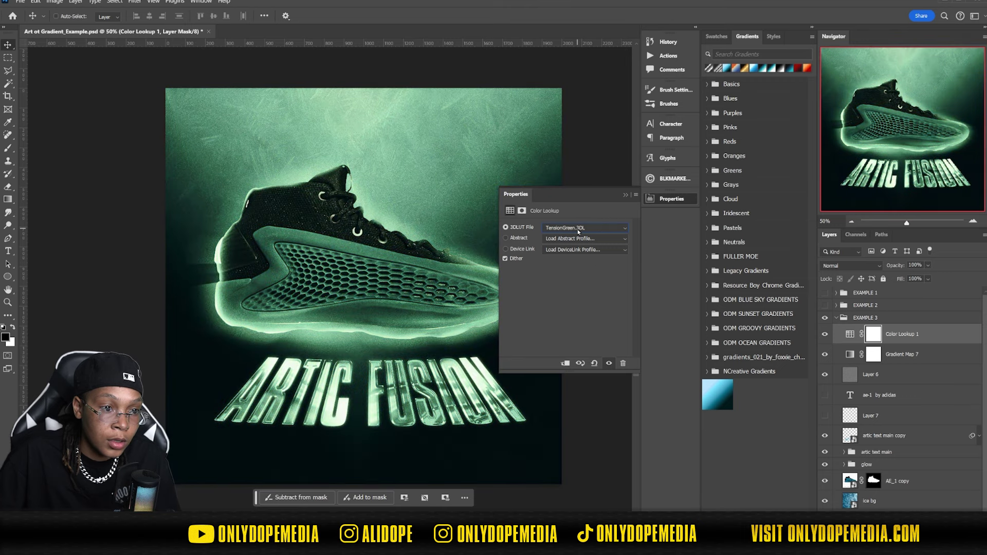
key("Down")
key("Down")
key("Down")
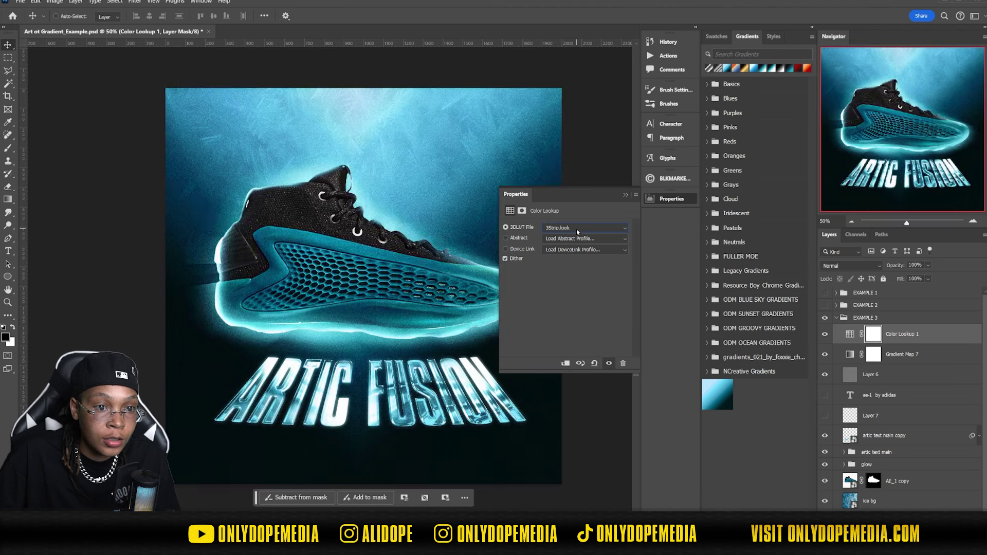
key("Down")
key("Up")
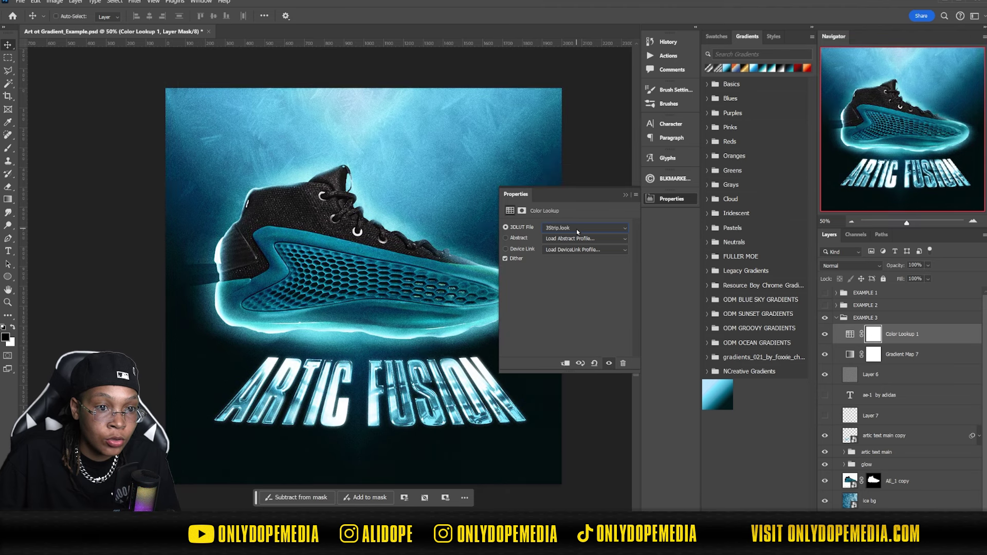
Set the Color Lookup layer's opacity to 84%
left_click(669, 199)
key("8")
key("4")
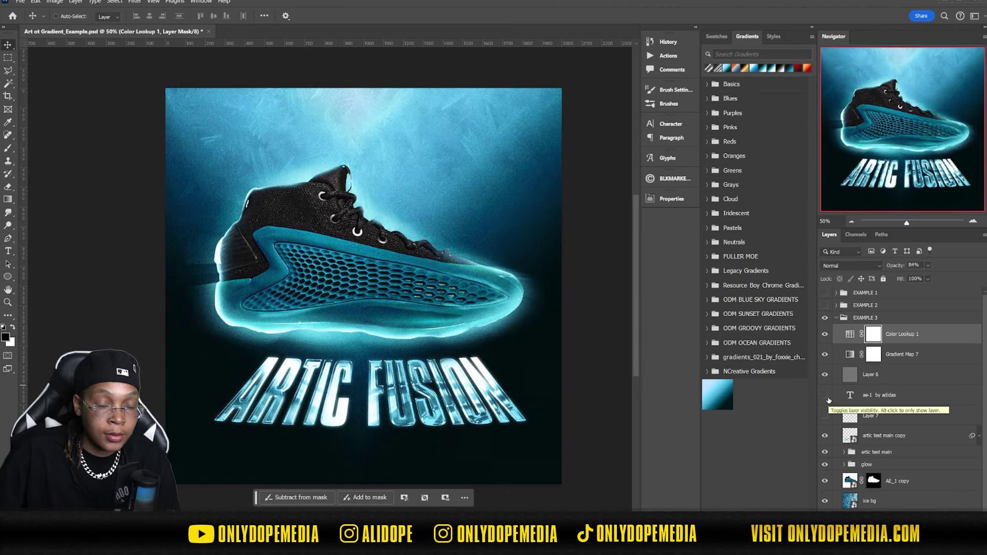
Show the AE-1 tagline and adidas logo layers and move both below the ARTIC FUSION title, near the poster's lower edge
left_click(827, 397)
left_click(825, 416)
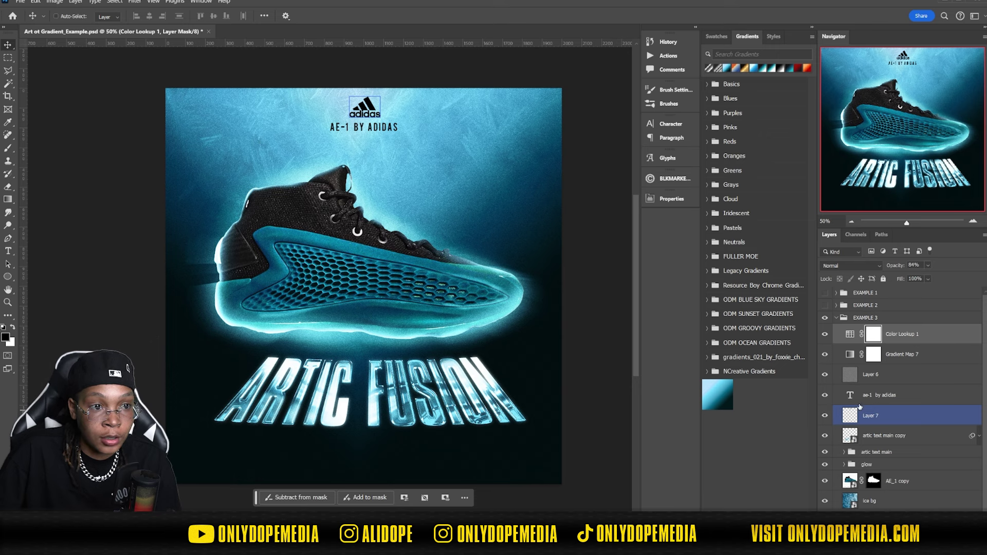
left_click(891, 401)
left_click(885, 415, "shift")
left_click_drag(391, 121, 380, 472)
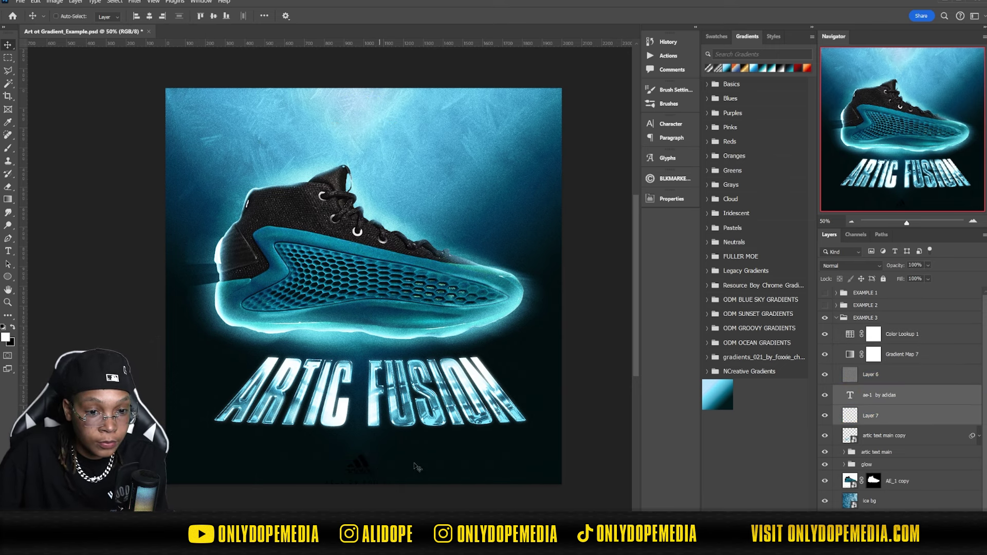